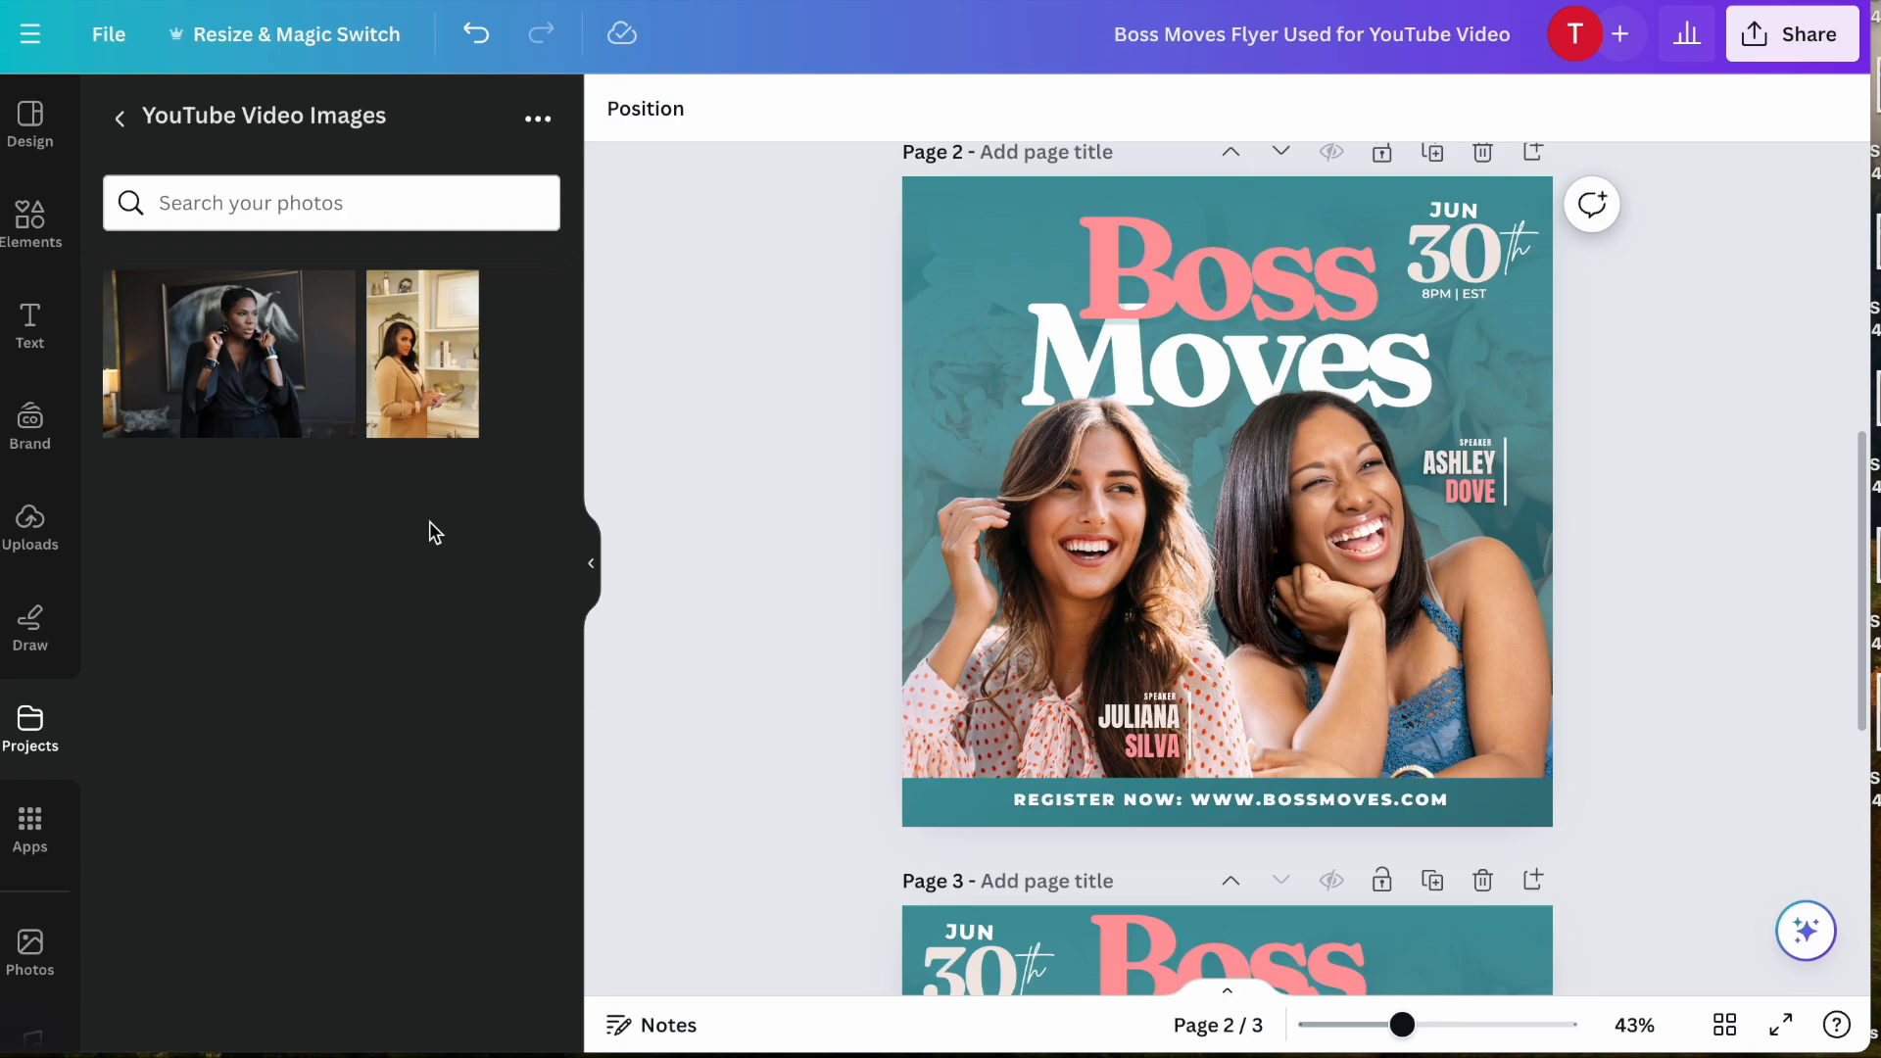
- Add both photos from the YouTube Video Images folder to page 2 and place them side by side
{"action": "left_click", "coordinate": [231, 374]}
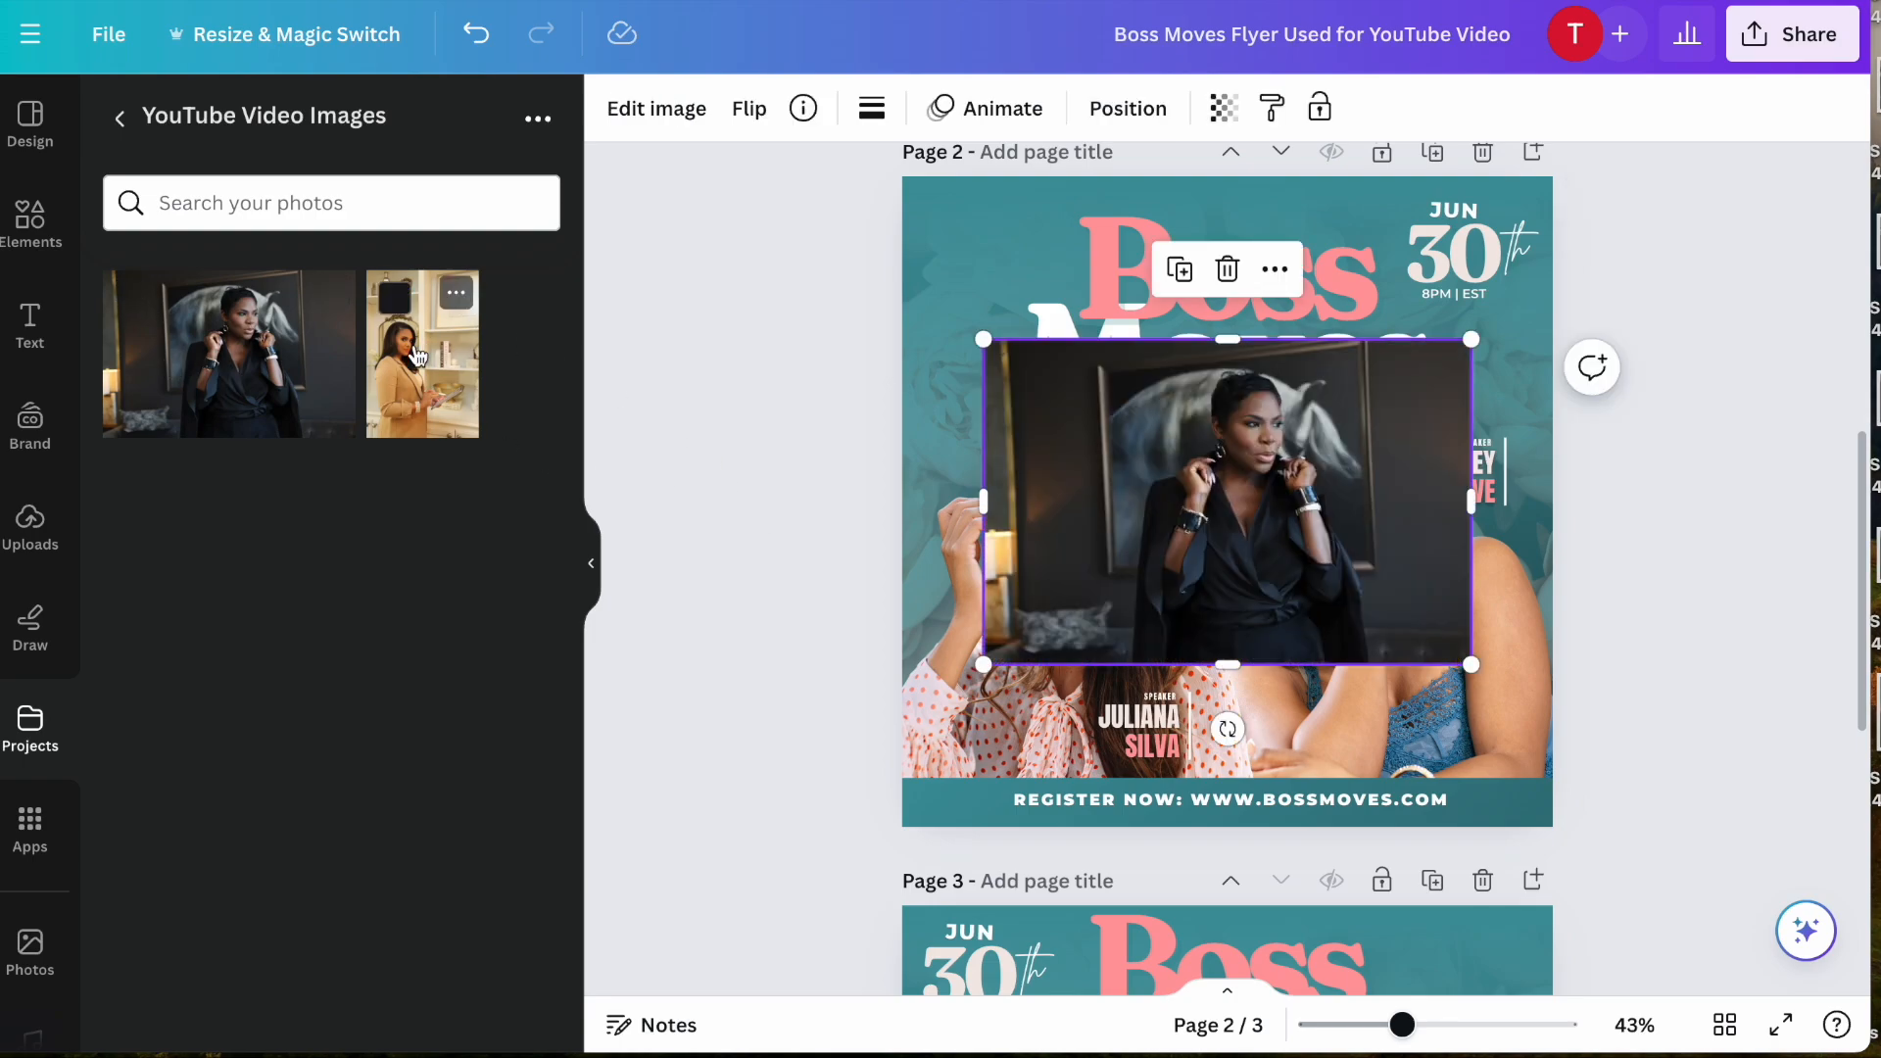
{"action": "left_click", "coordinate": [475, 329]}
{"action": "left_click_drag", "start_coordinate": [1145, 490], "coordinate": [975, 431]}
{"action": "left_click", "coordinate": [1301, 496]}
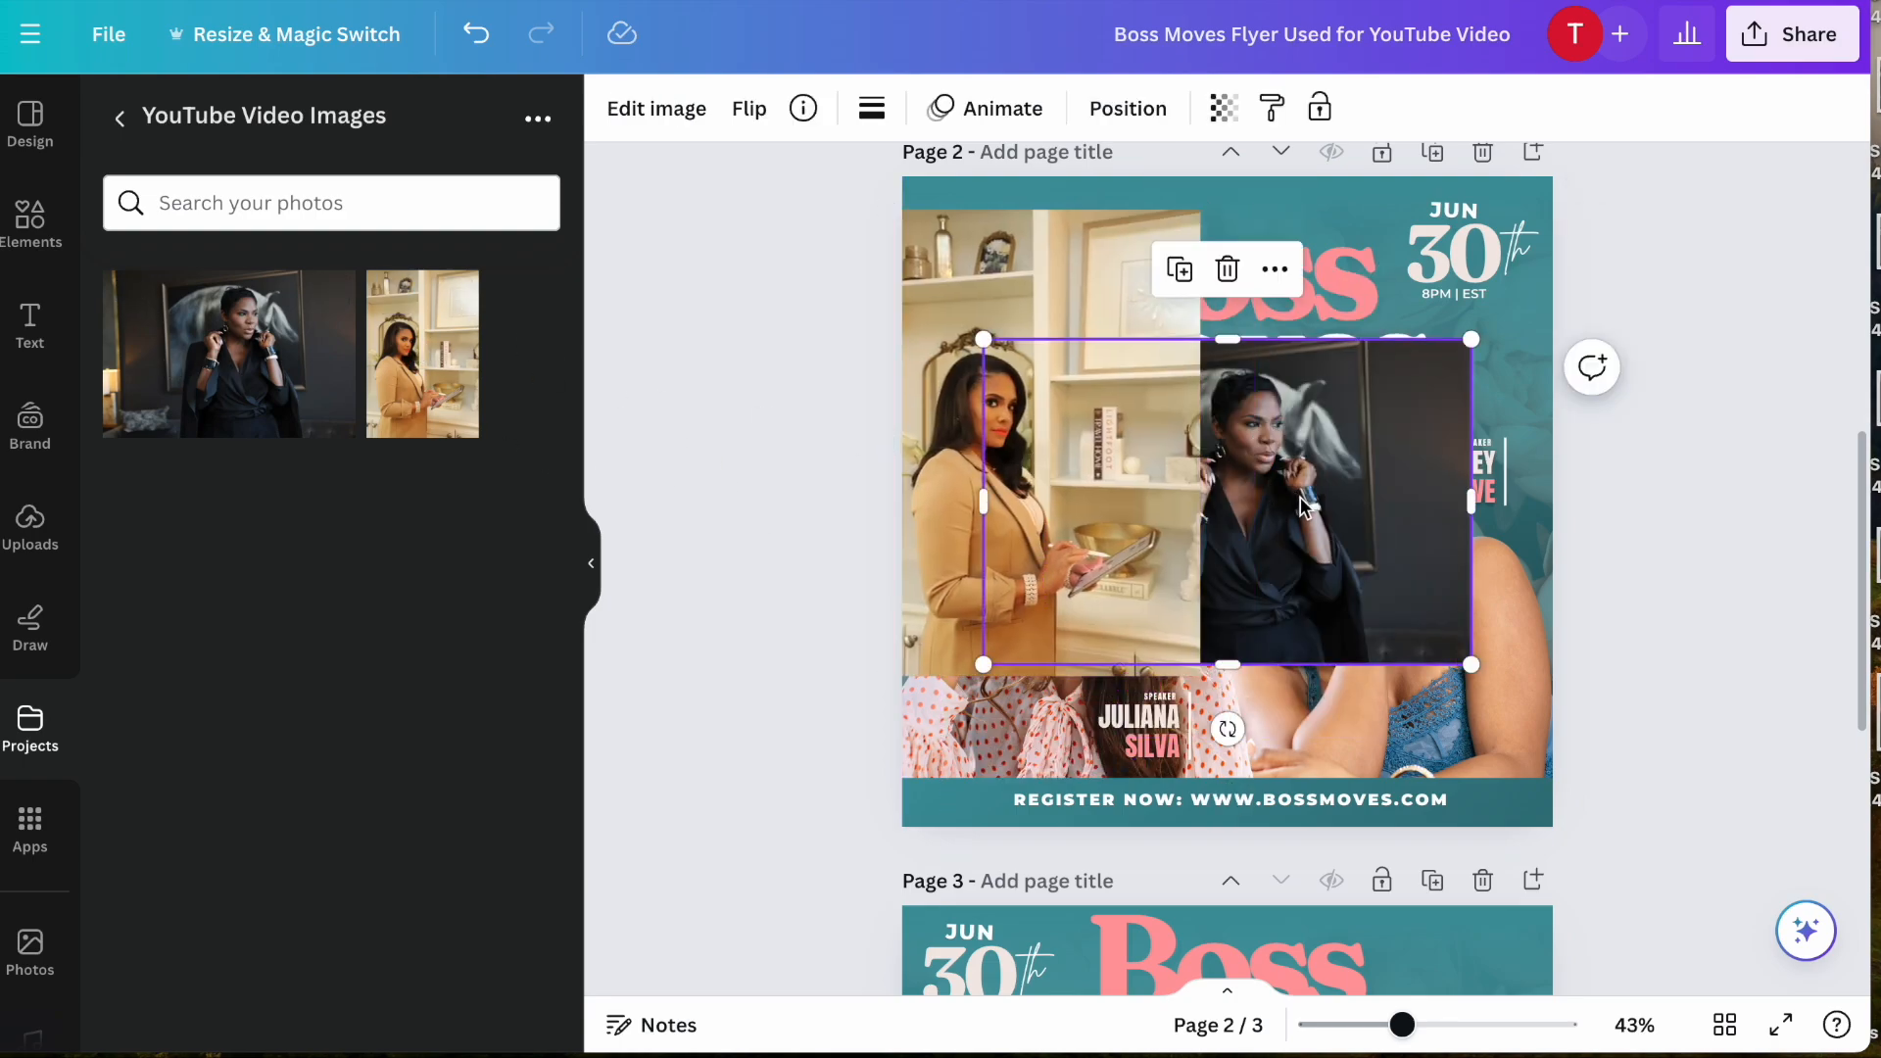
{"action": "mouse_move", "coordinate": [1301, 497]}
{"action": "left_mouse_down"}
{"action": "mouse_move", "coordinate": [1368, 521]}
{"action": "mouse_move", "coordinate": [1335, 513]}
{"action": "left_mouse_up"}
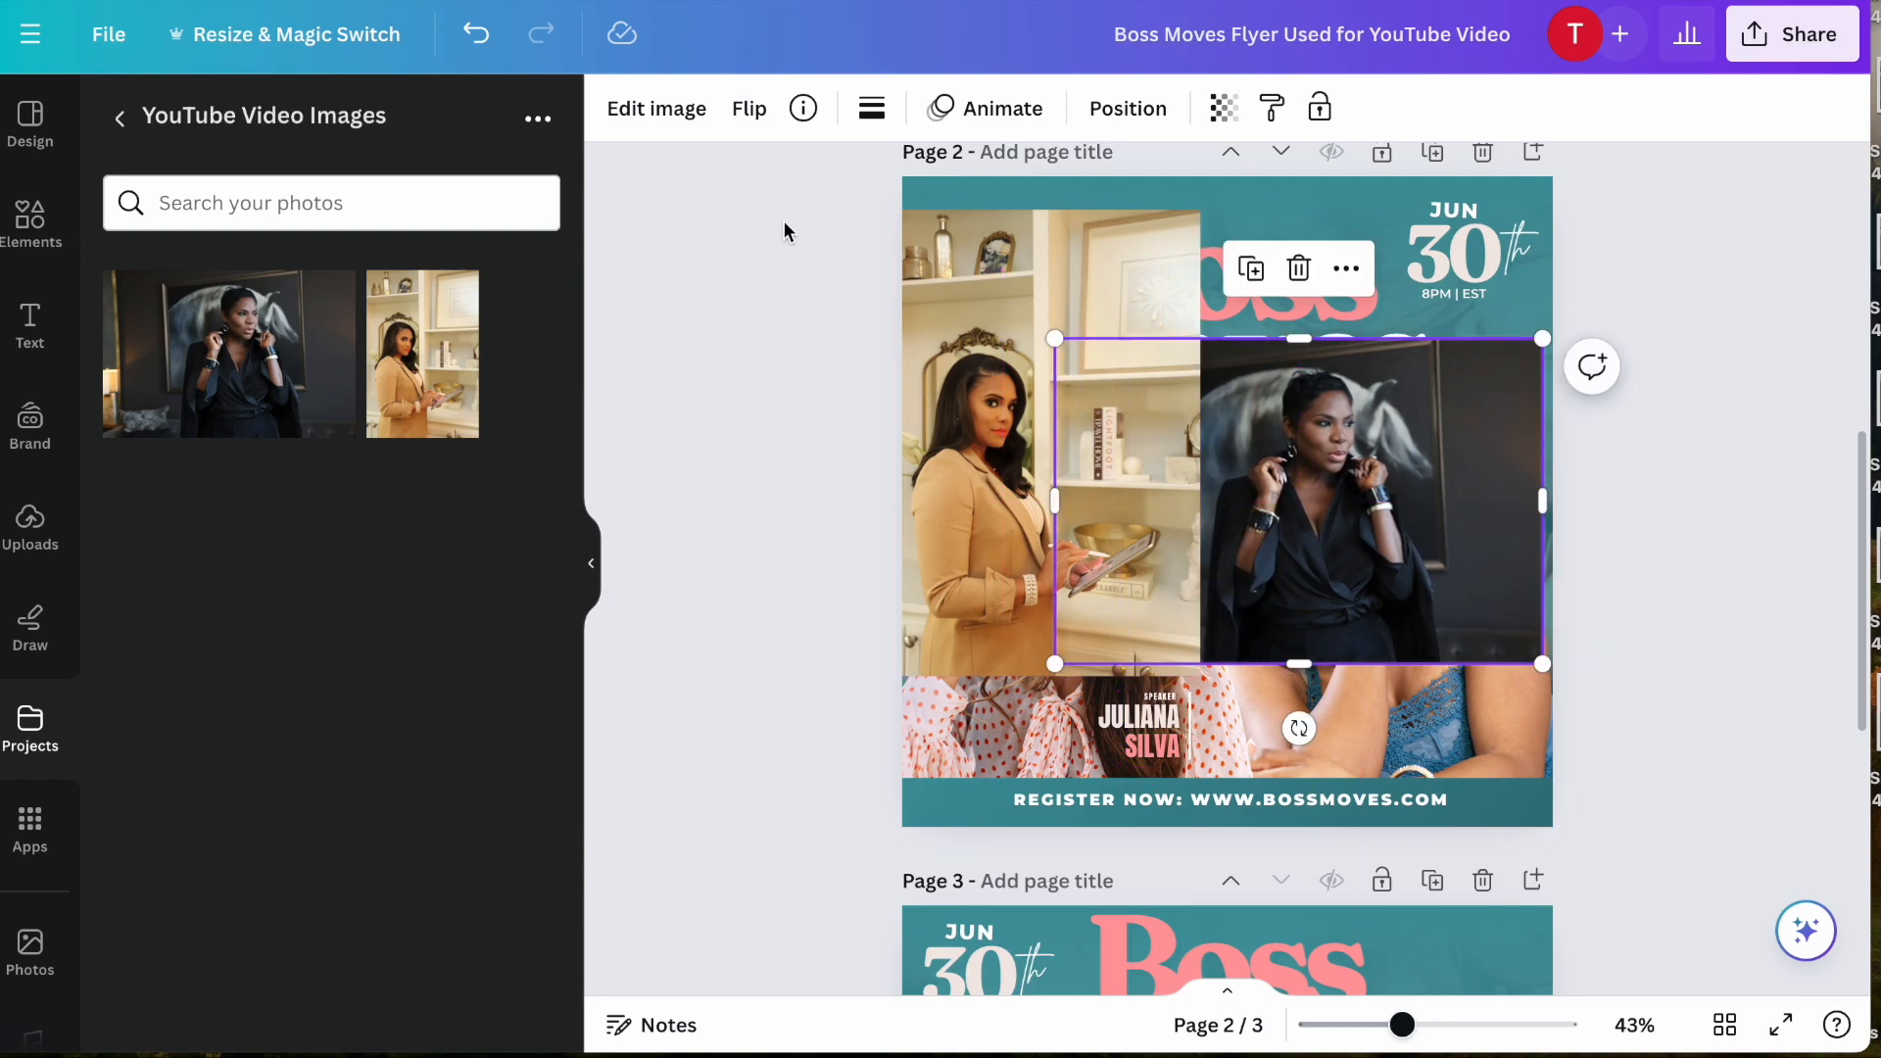
- Remove the backgrounds of both added photos and shift the woman in tan slightly to the right
{"action": "left_click", "coordinate": [689, 115]}
{"action": "left_click", "coordinate": [192, 380]}
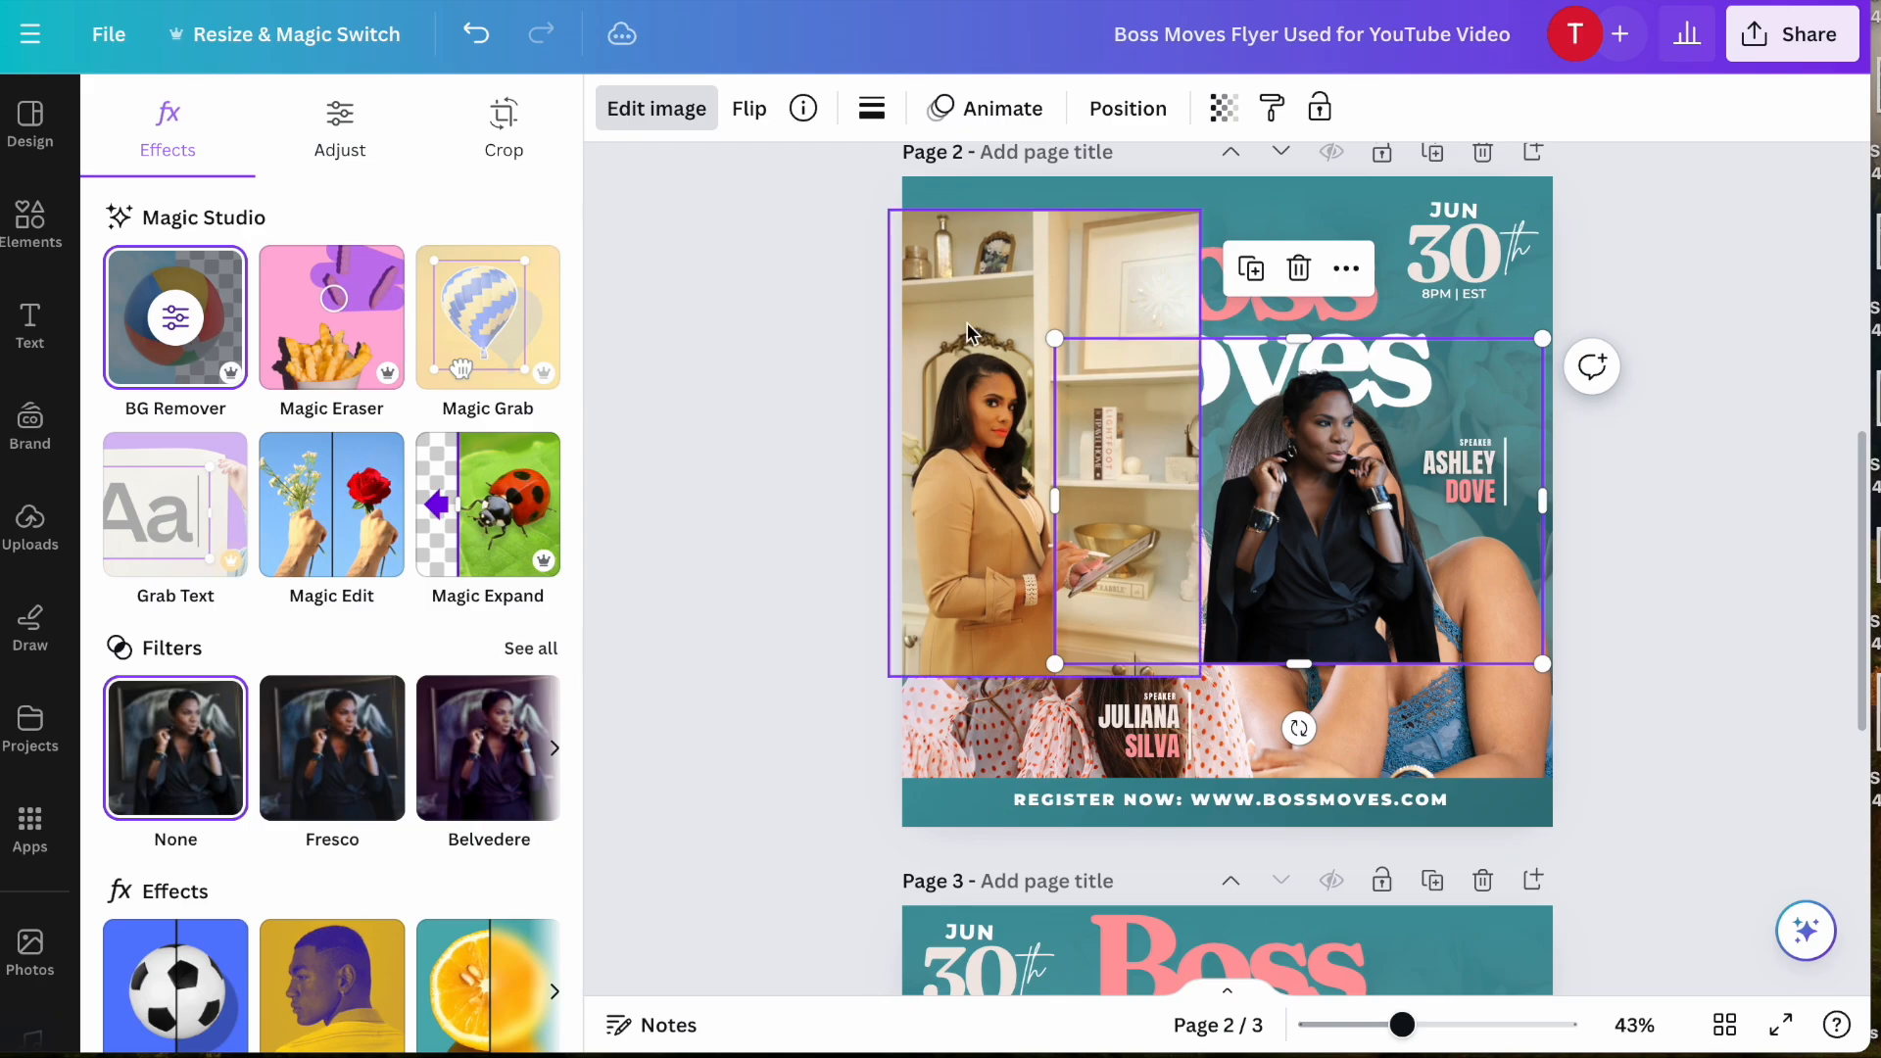
{"action": "left_click", "coordinate": [970, 333]}
{"action": "left_click", "coordinate": [152, 371]}
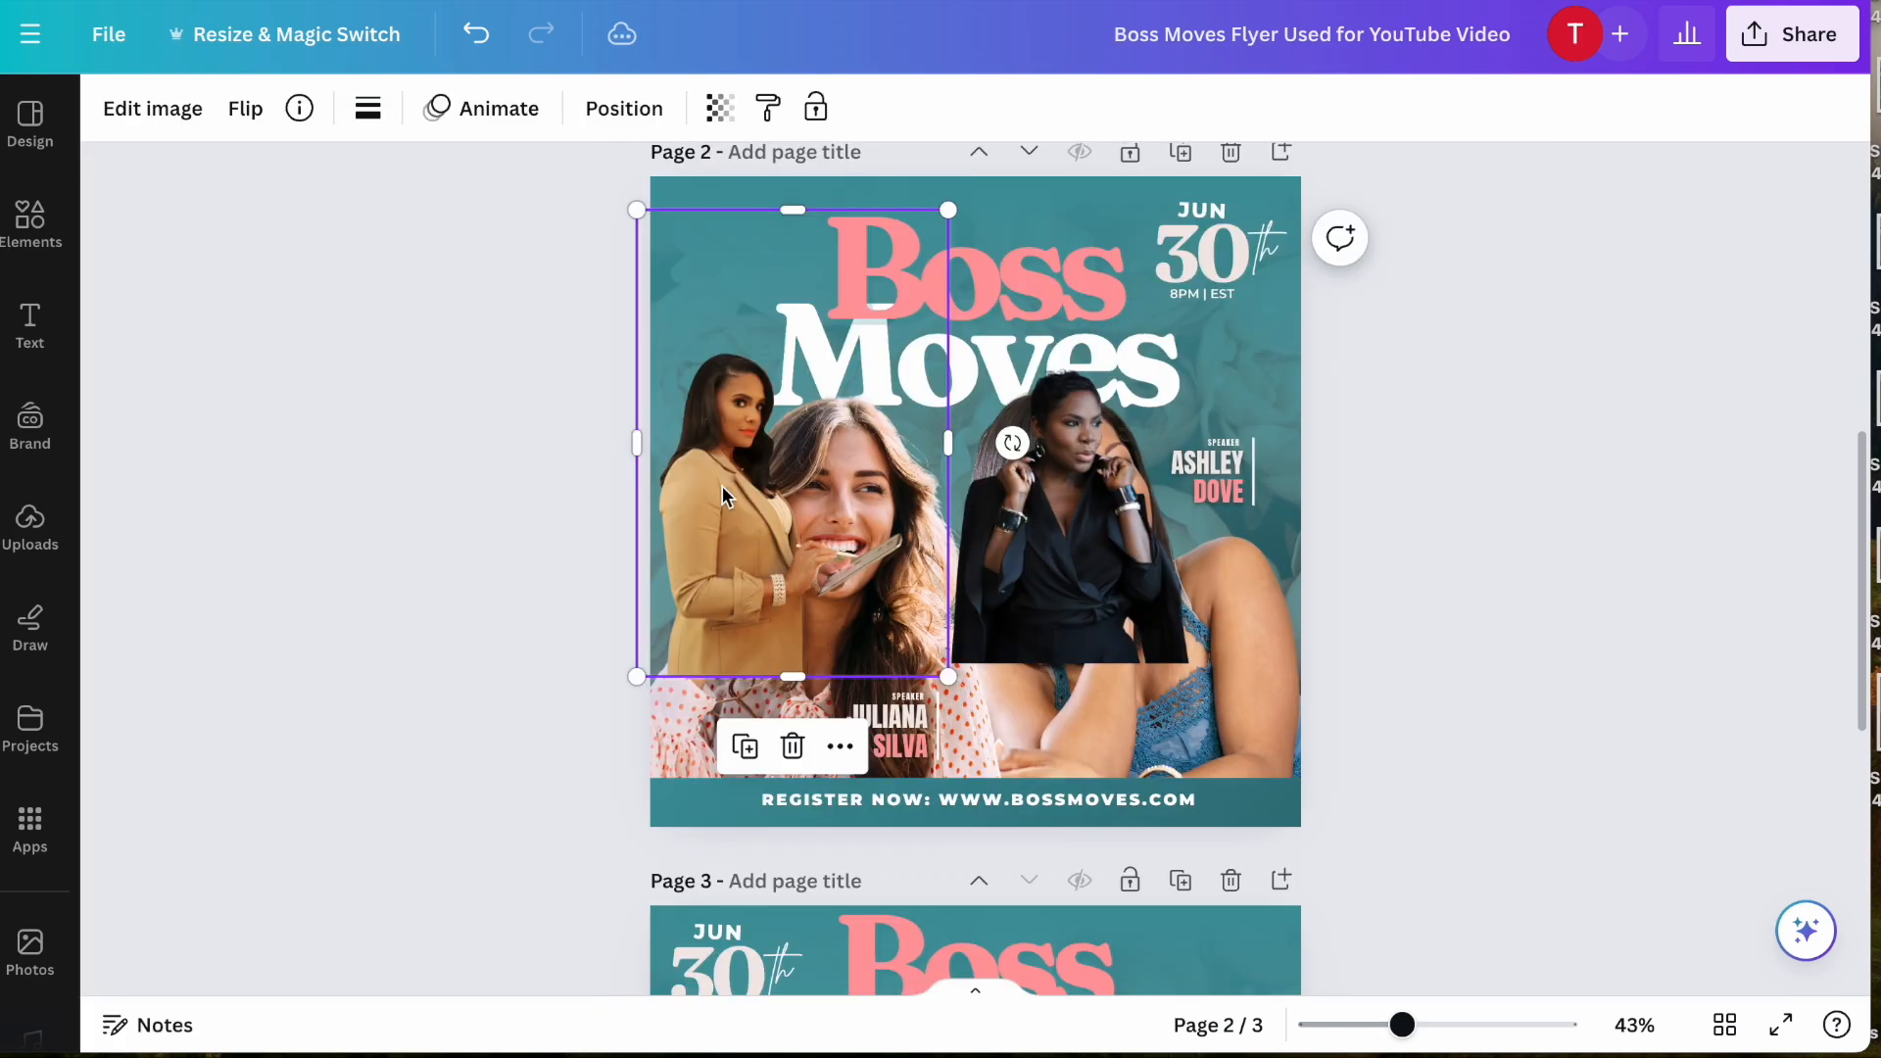
{"action": "left_click_drag", "start_coordinate": [721, 485], "coordinate": [804, 491]}
- Move both new cutouts together in the layer order, just below the teal footer bar and above the original speaker photos
{"action": "left_click", "coordinate": [1082, 490]}
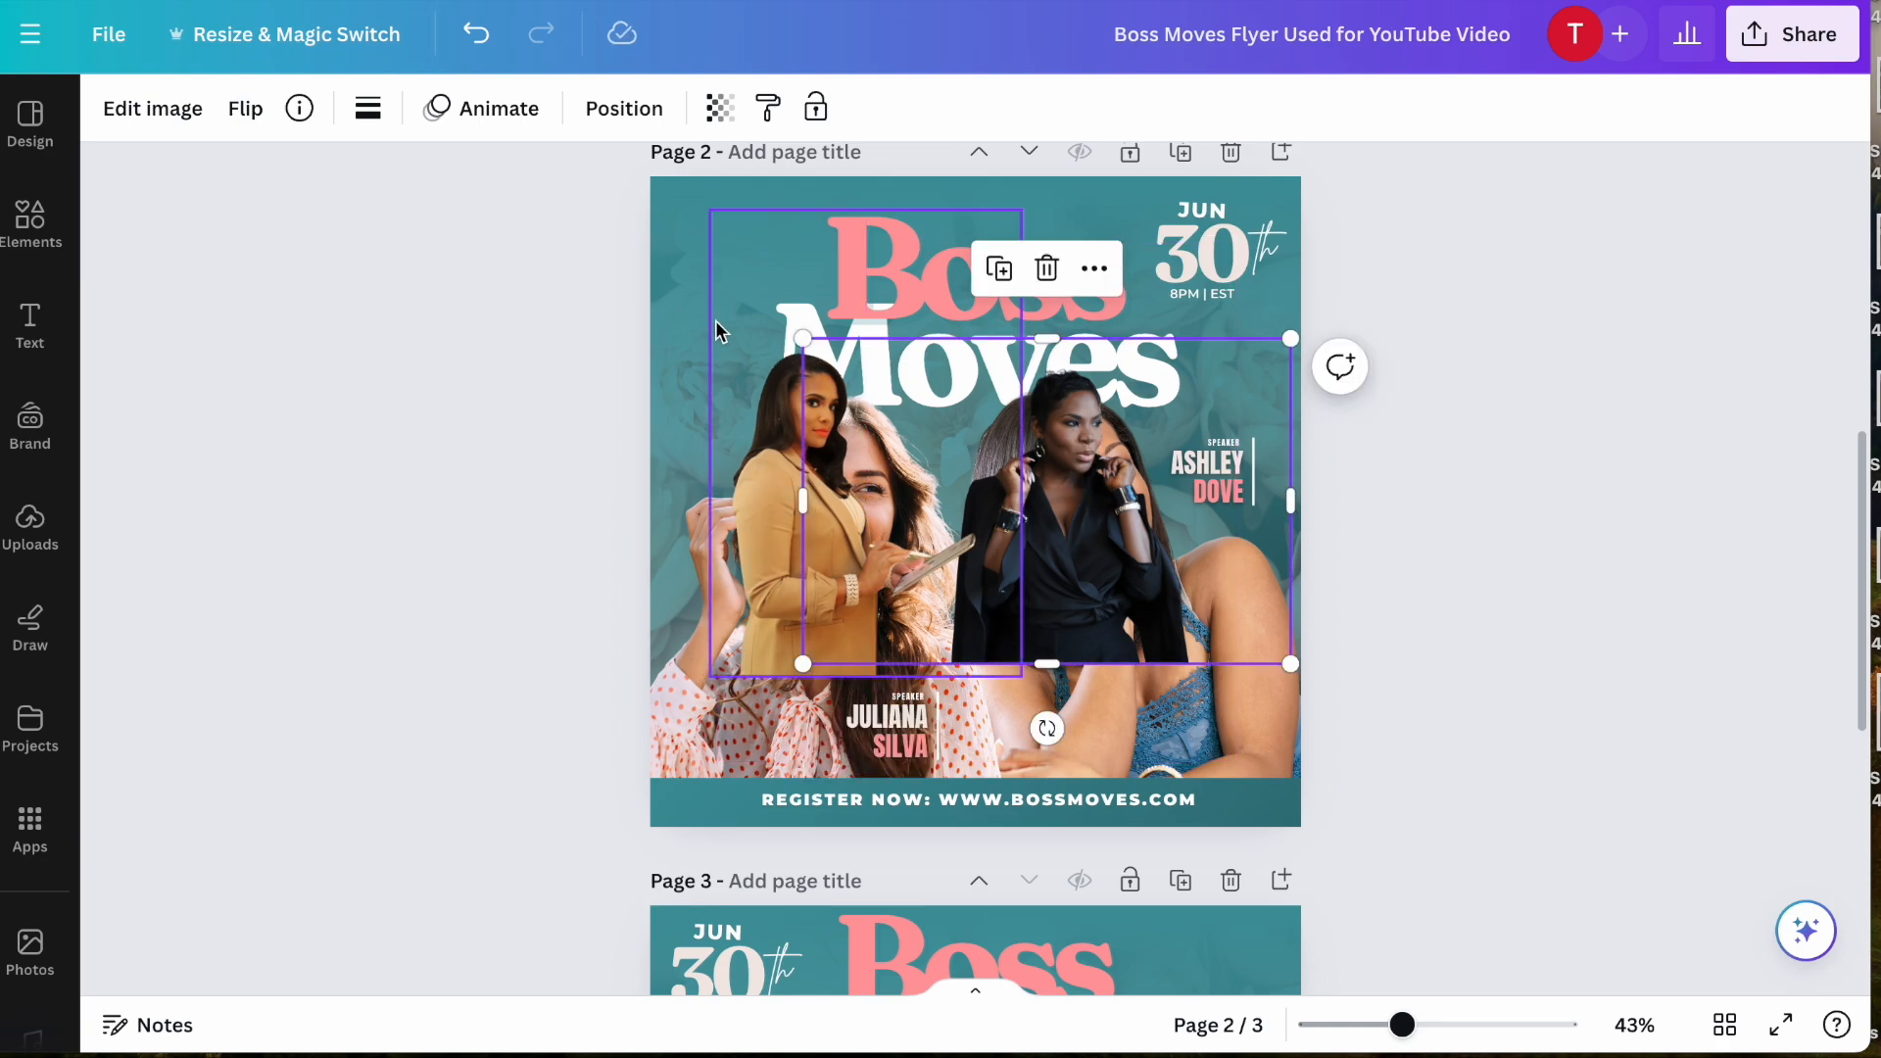
{"action": "left_click", "coordinate": [627, 111]}
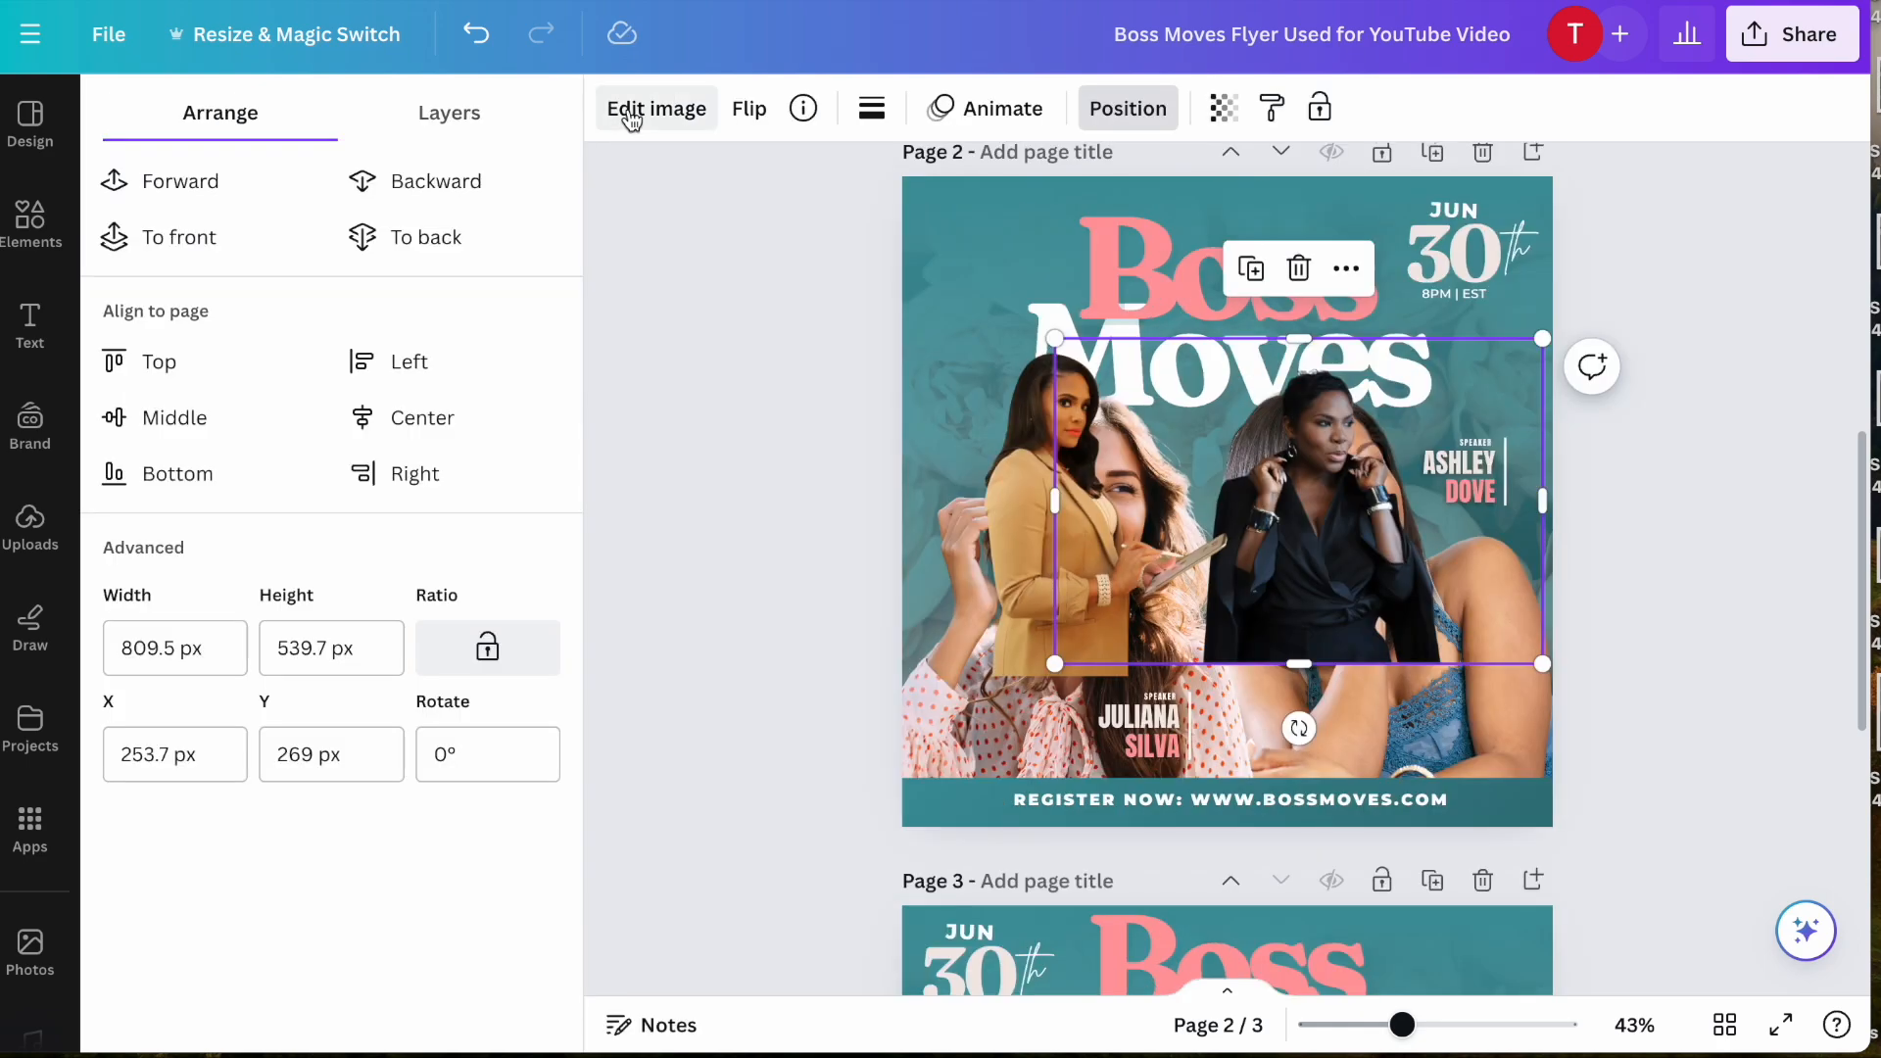
{"action": "left_click", "coordinate": [444, 133]}
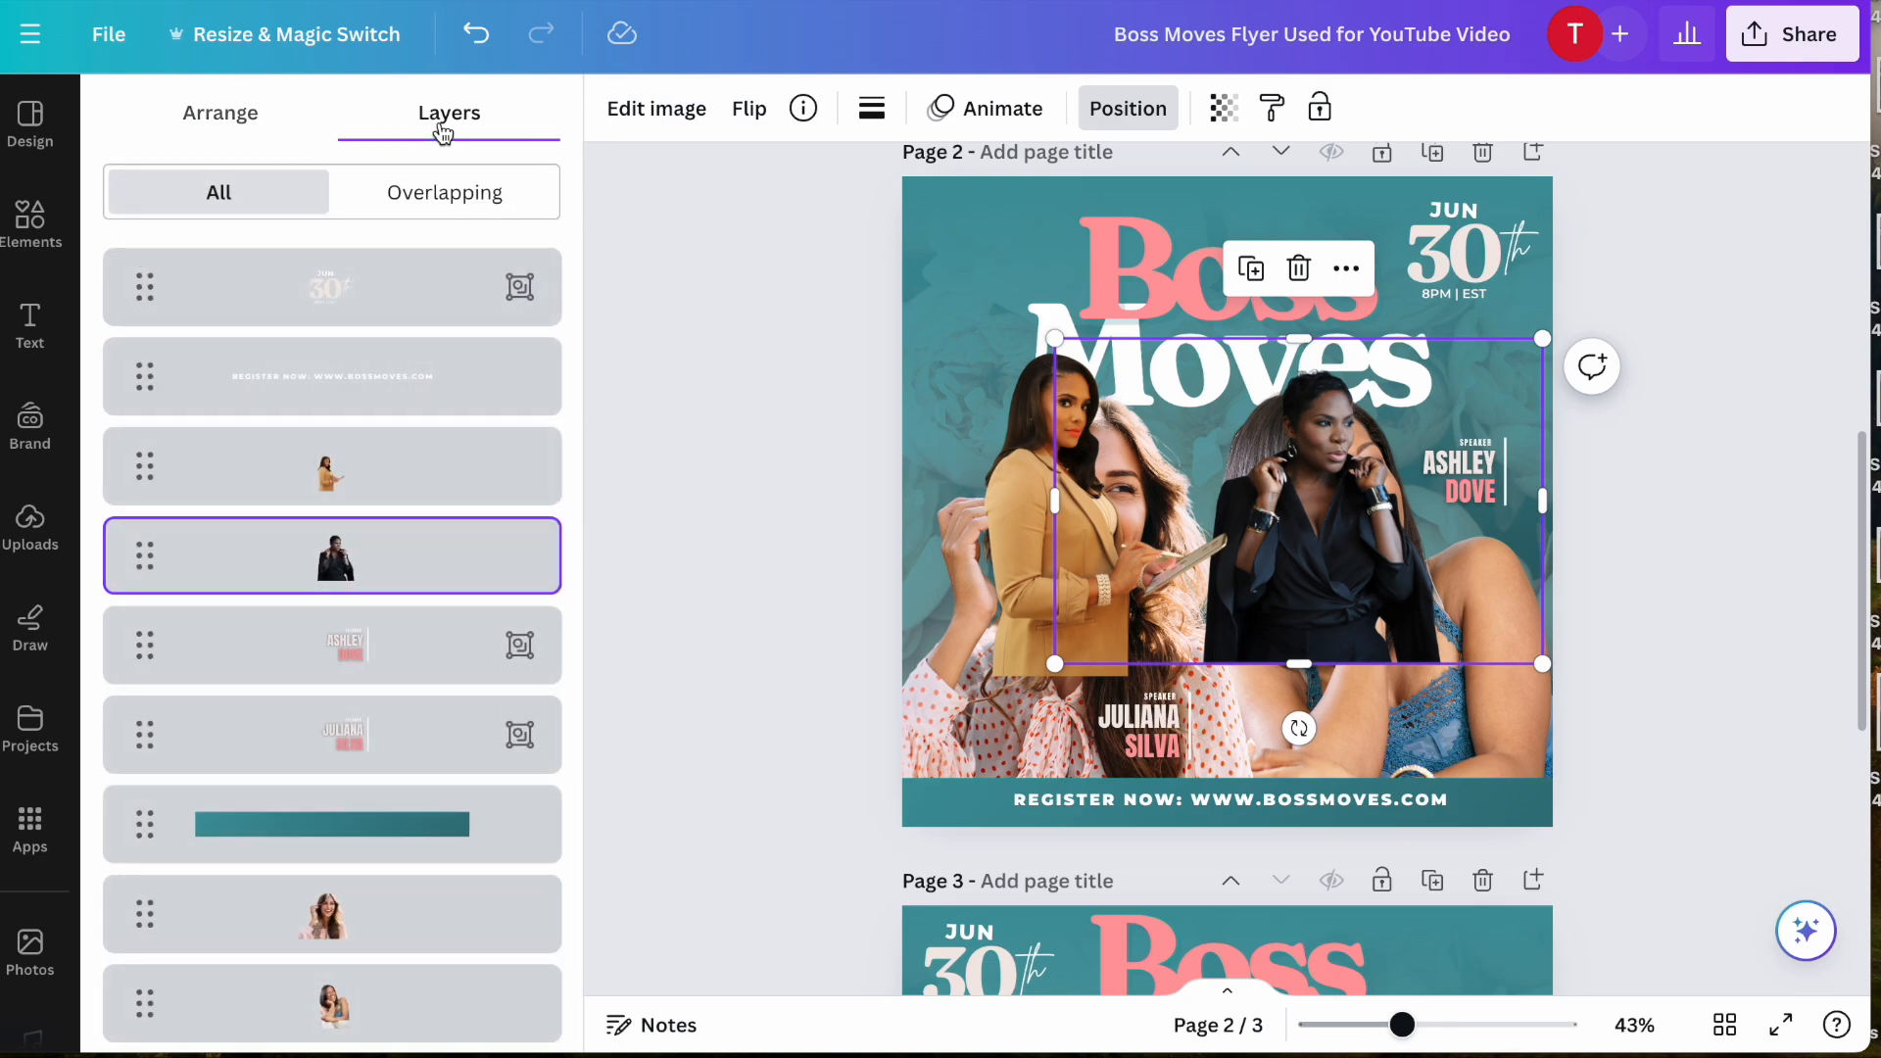
{"action": "scroll", "coordinate": [401, 512], "scroll_direction": "down", "scroll_amount": 2}
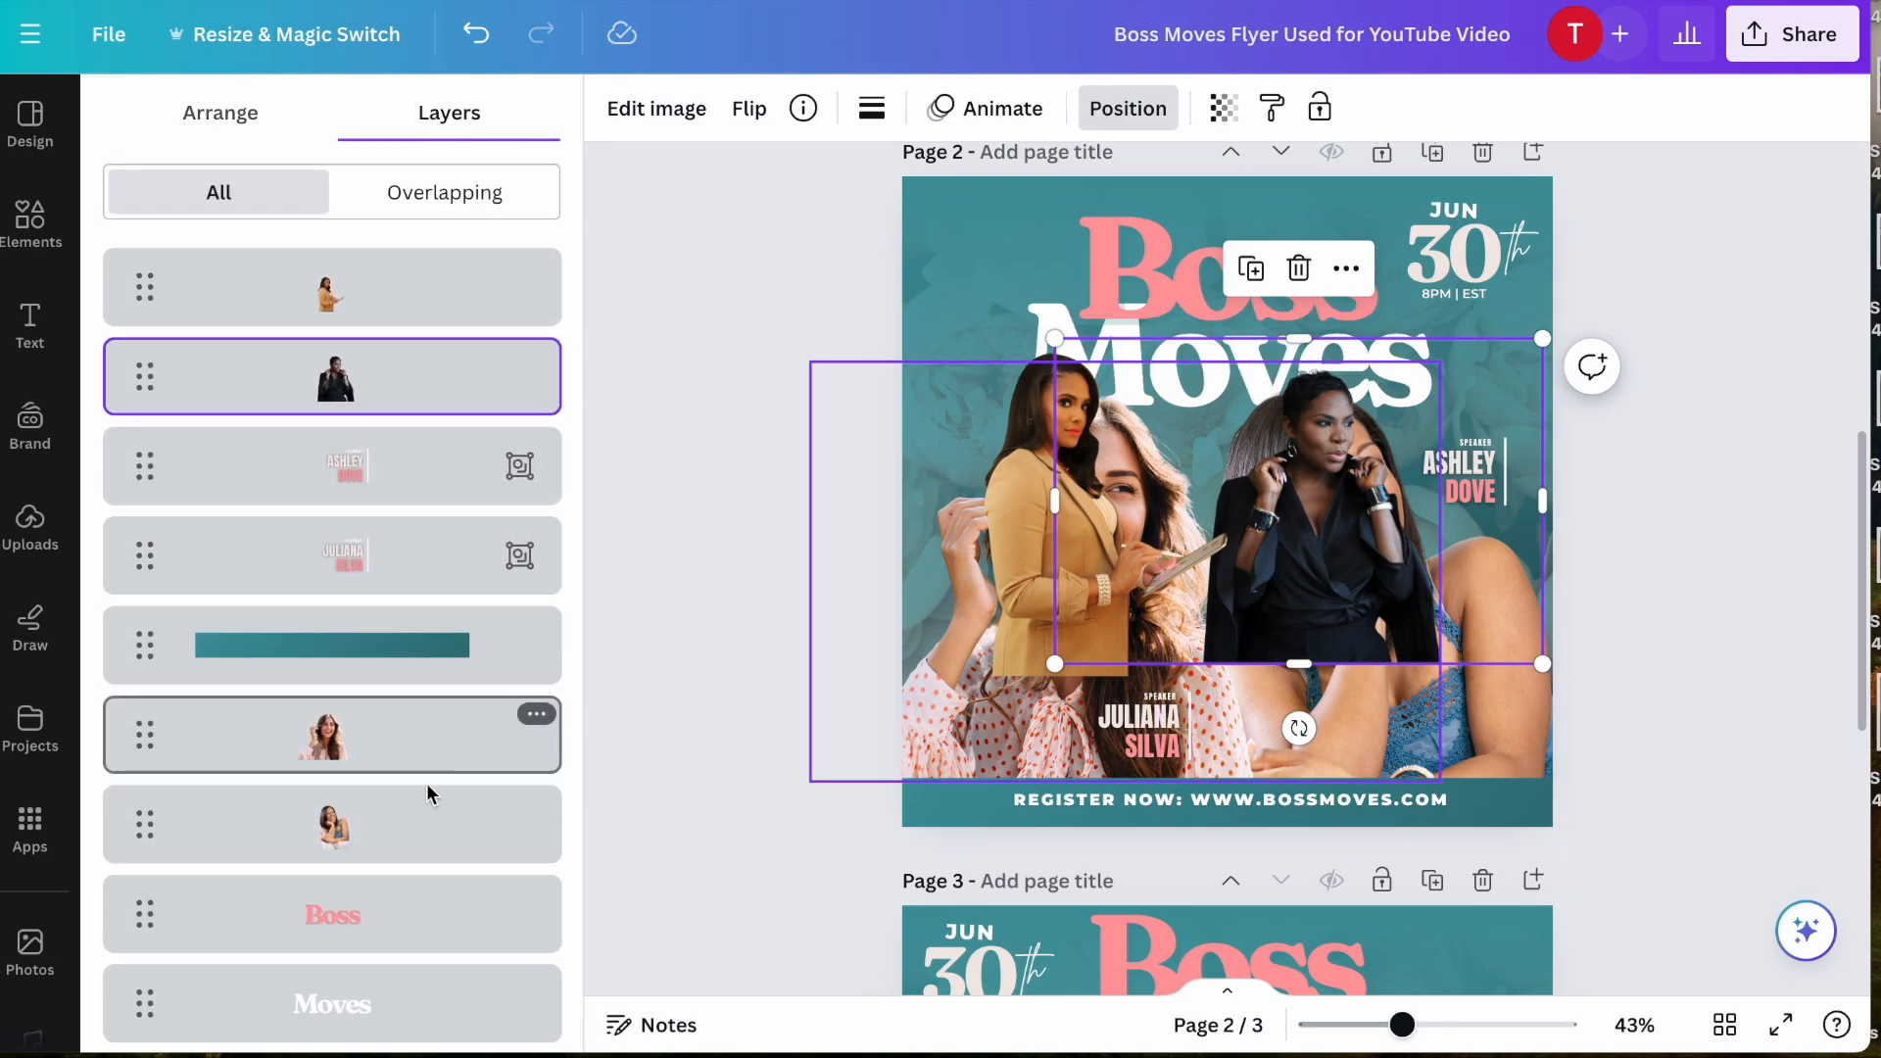
{"action": "scroll", "coordinate": [432, 713], "scroll_direction": "up", "scroll_amount": 2}
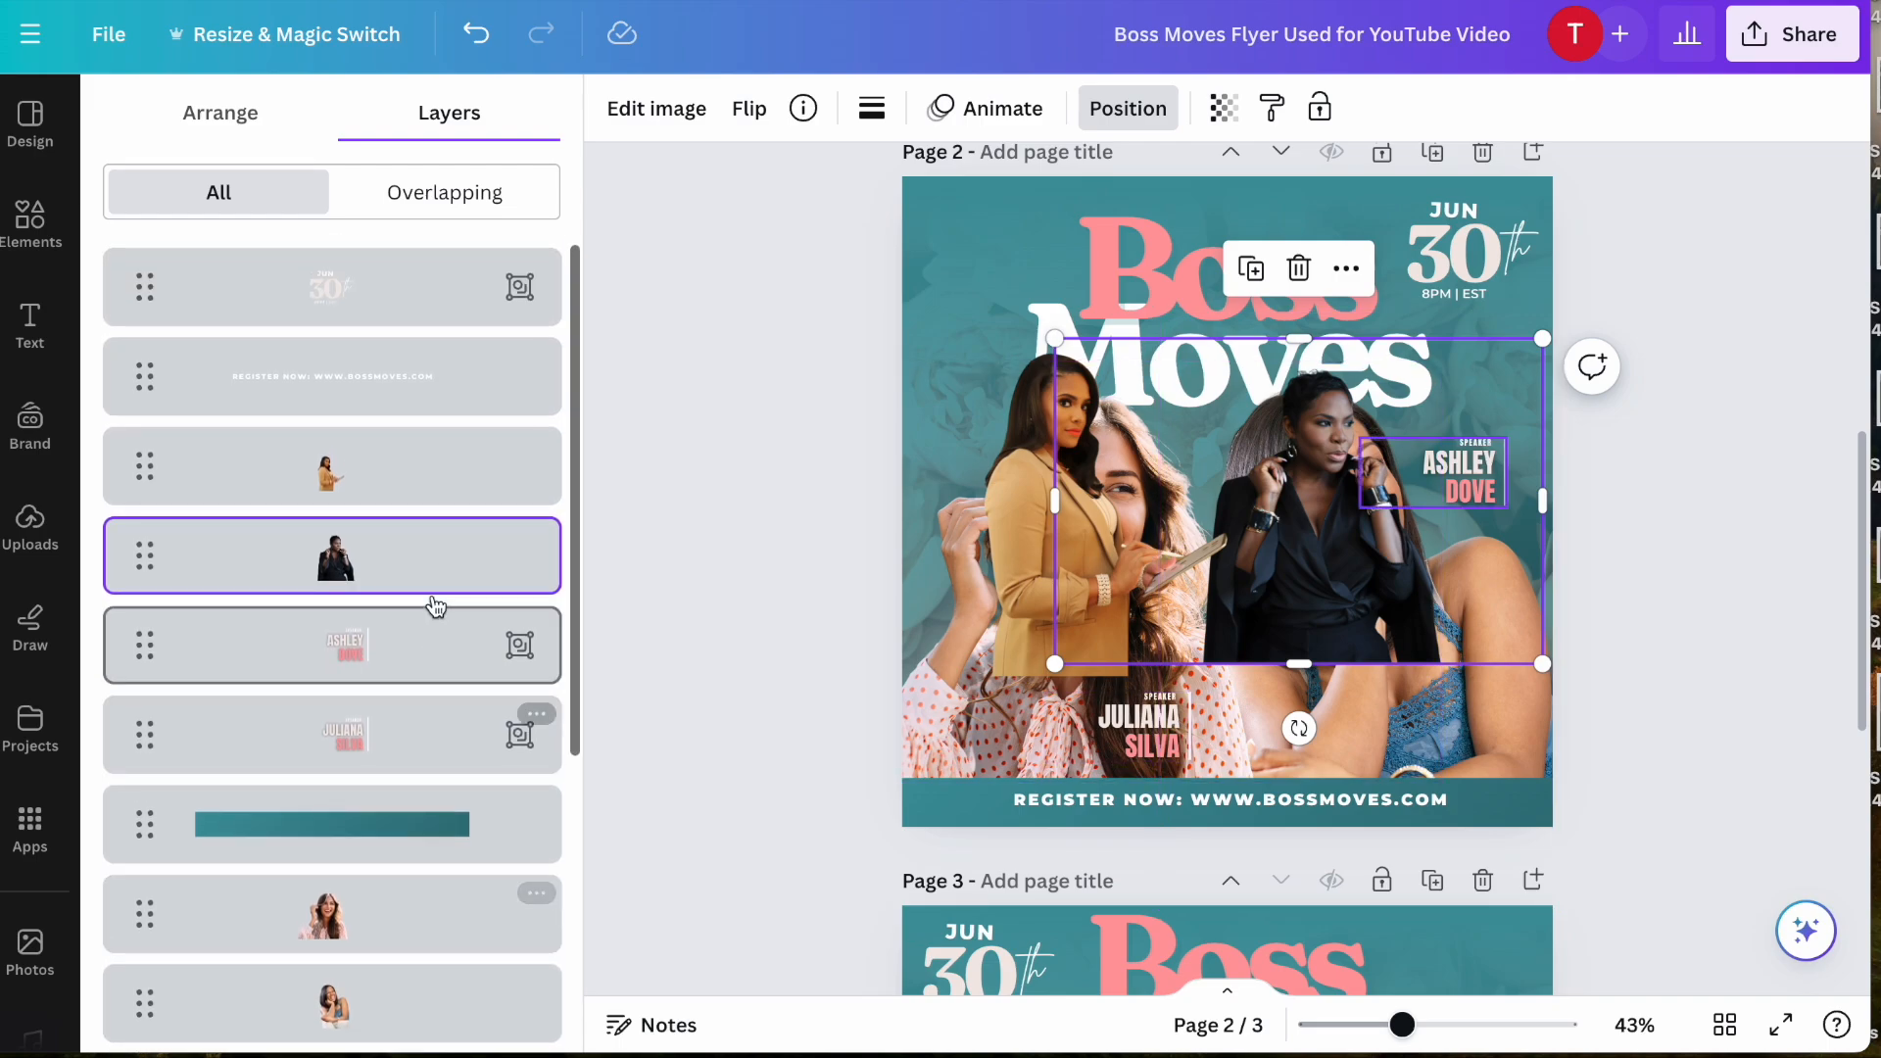
{"action": "left_click", "coordinate": [442, 467]}
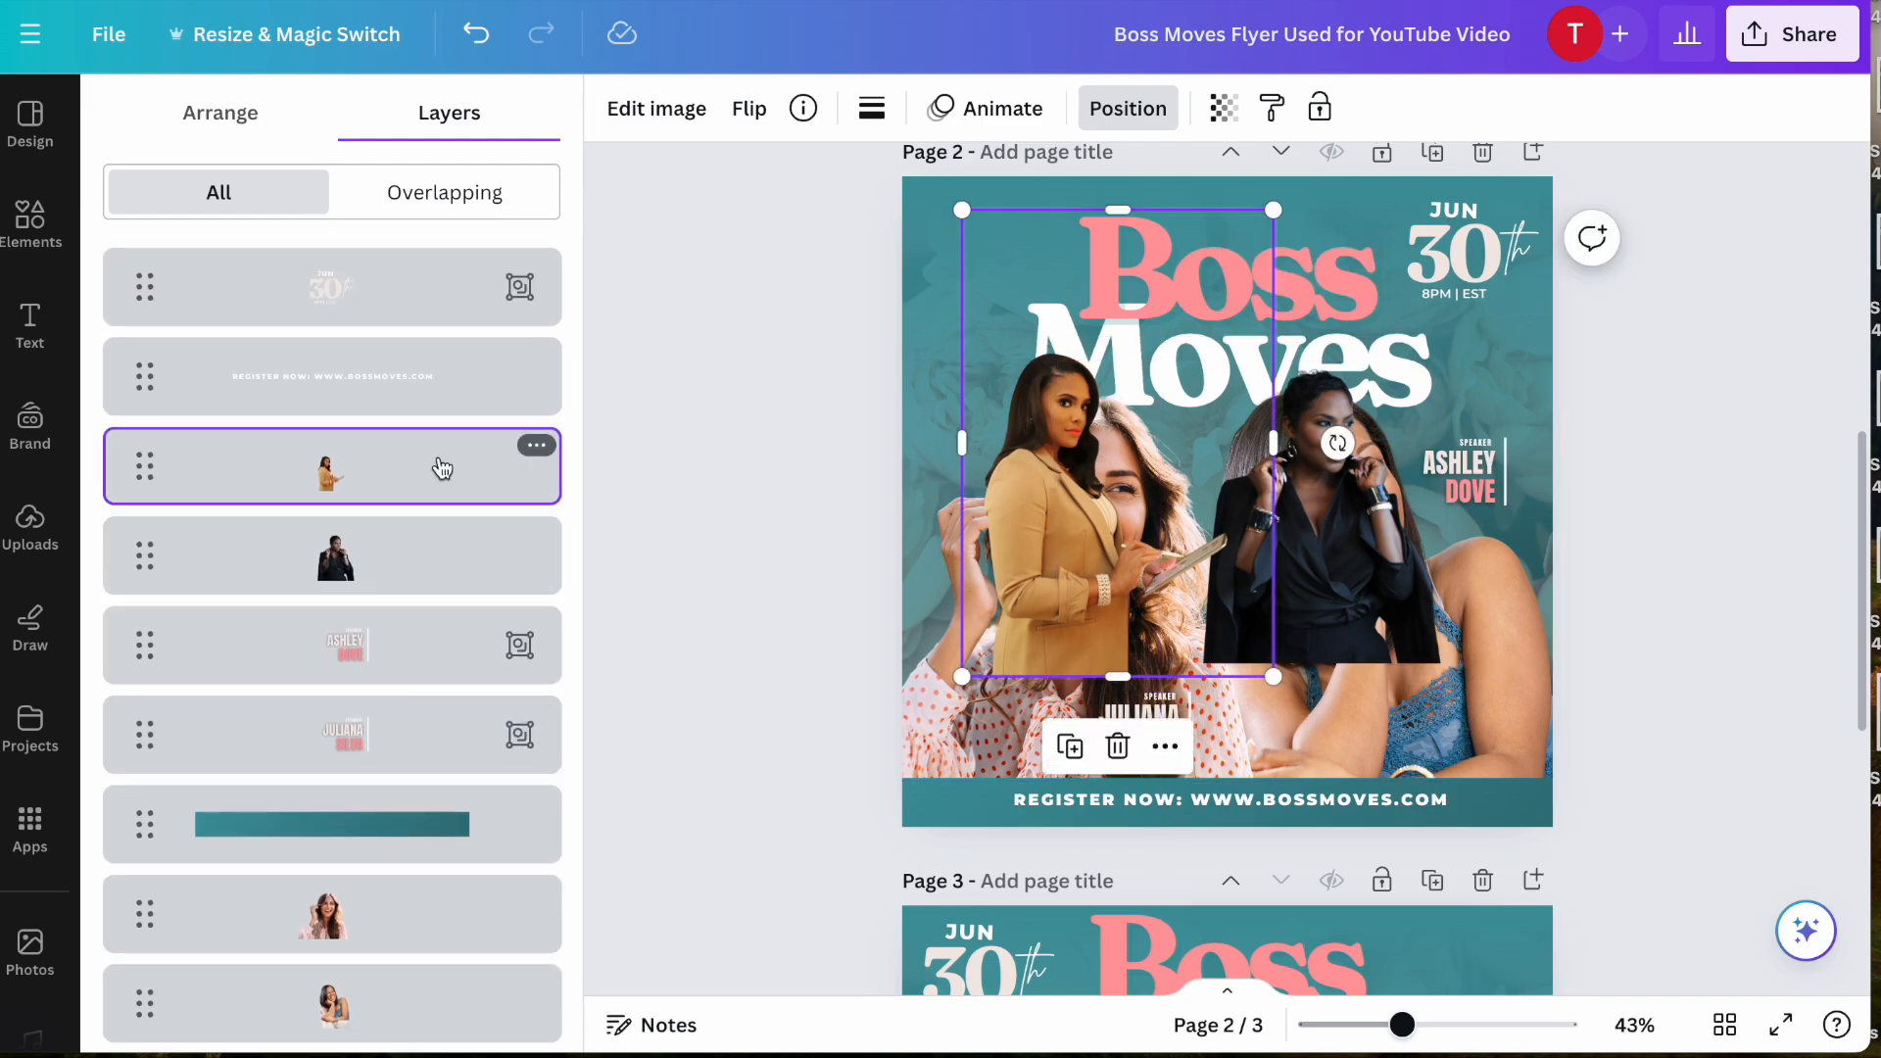
{"action": "left_click", "coordinate": [447, 558], "text": "shift"}
{"action": "scroll", "coordinate": [436, 529], "scroll_direction": "down", "scroll_amount": 1}
{"action": "left_click_drag", "start_coordinate": [426, 538], "coordinate": [437, 845]}
{"action": "scroll", "coordinate": [437, 844], "scroll_direction": "down", "scroll_amount": 1}
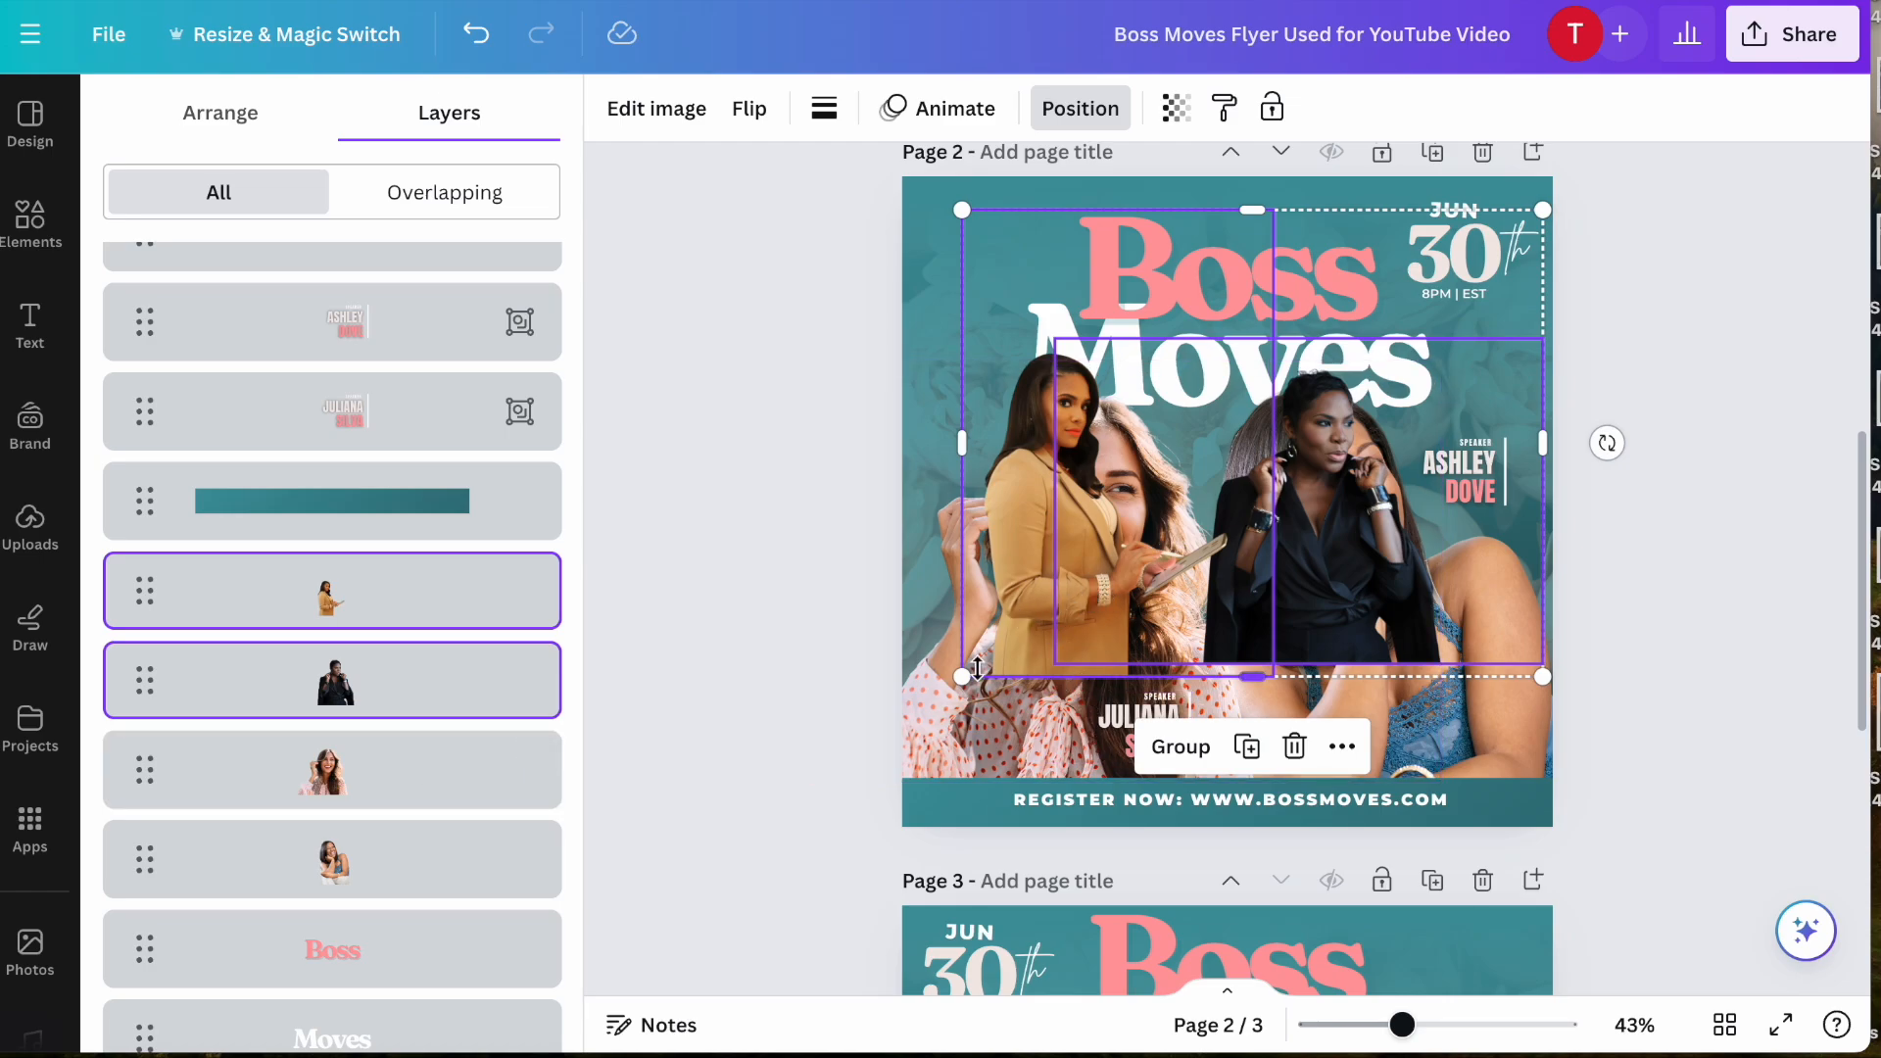
{"action": "scroll", "coordinate": [397, 676], "scroll_direction": "up", "scroll_amount": 2}
{"action": "scroll", "coordinate": [402, 697], "scroll_direction": "down", "scroll_amount": 3}
{"action": "scroll", "coordinate": [392, 656], "scroll_direction": "up", "scroll_amount": 3}
{"action": "scroll", "coordinate": [407, 670], "scroll_direction": "down", "scroll_amount": 2}
{"action": "scroll", "coordinate": [409, 672], "scroll_direction": "down", "scroll_amount": 2}
{"action": "scroll", "coordinate": [416, 686], "scroll_direction": "up", "scroll_amount": 1}
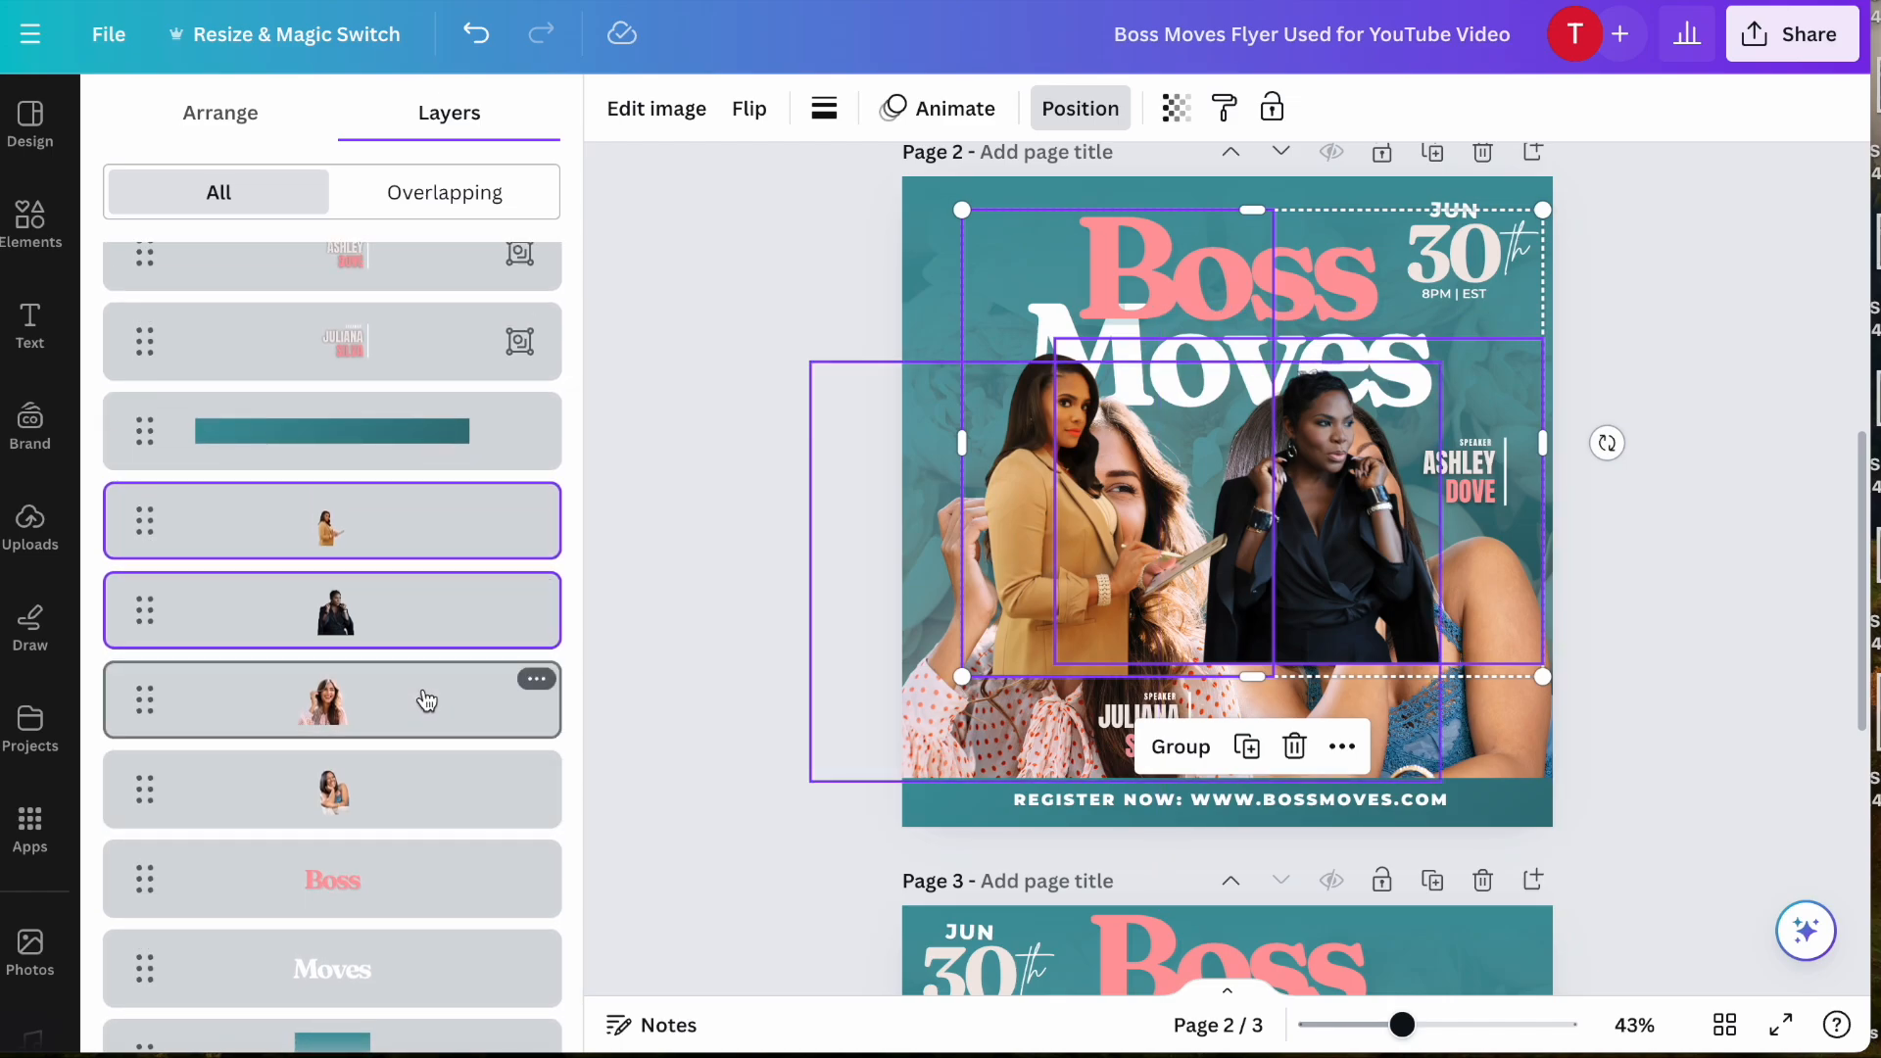
- Enlarge both cutouts, placing the woman in tan on the flyer's left half and the woman in black on the right
{"action": "left_click", "coordinate": [868, 612]}
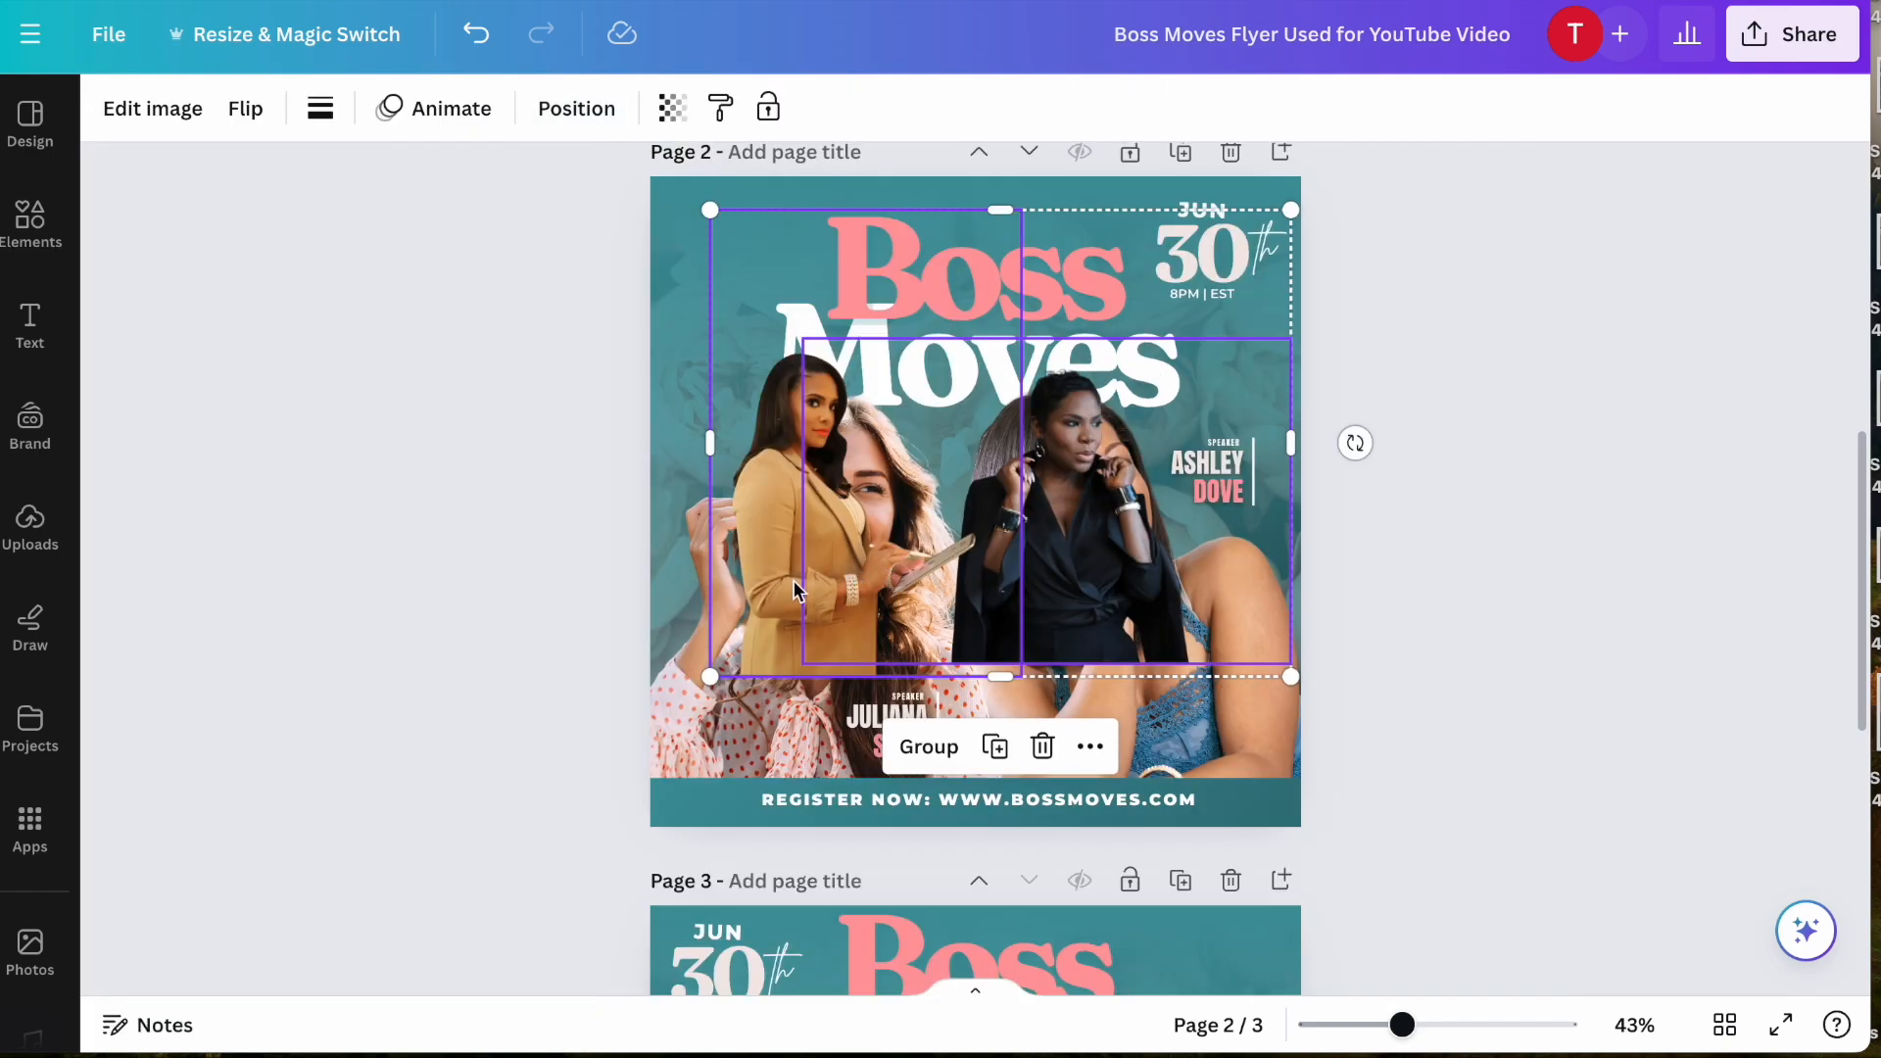
{"action": "left_click", "coordinate": [534, 654]}
{"action": "left_click", "coordinate": [822, 532]}
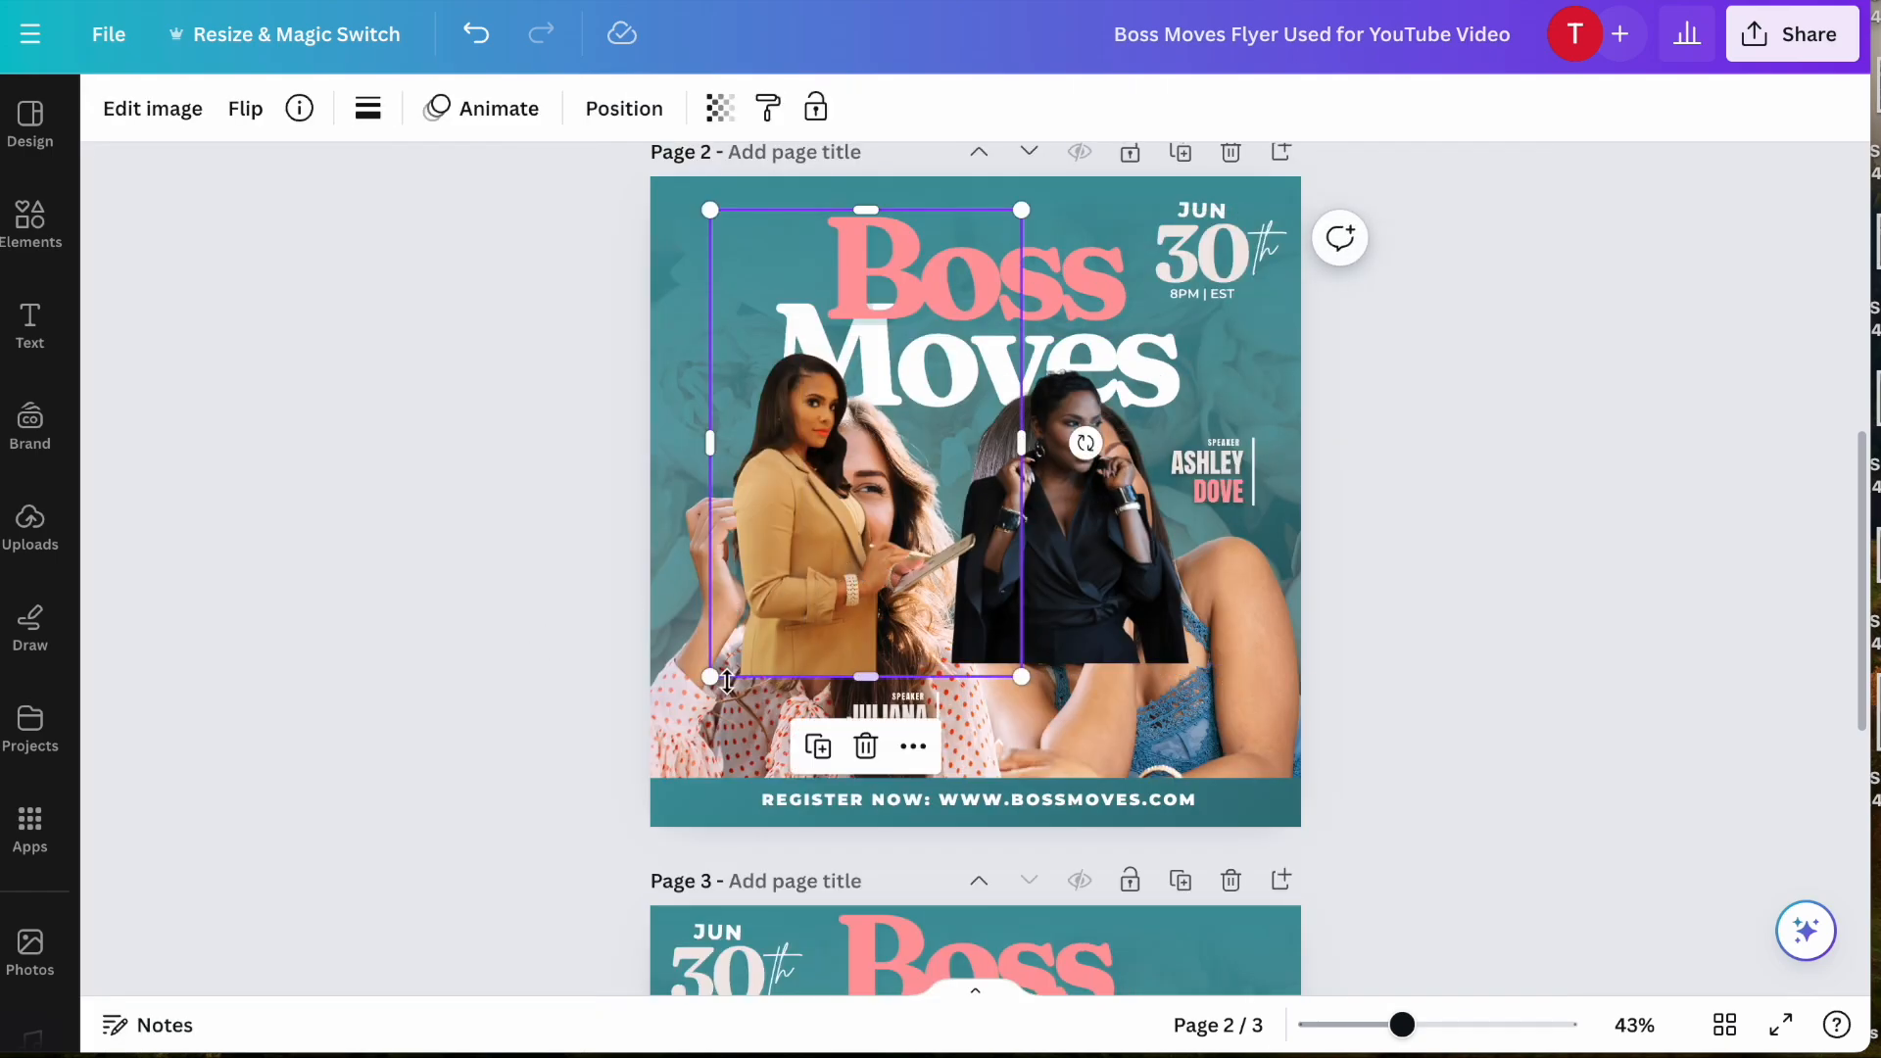
{"action": "left_click_drag", "start_coordinate": [714, 674], "coordinate": [378, 898]}
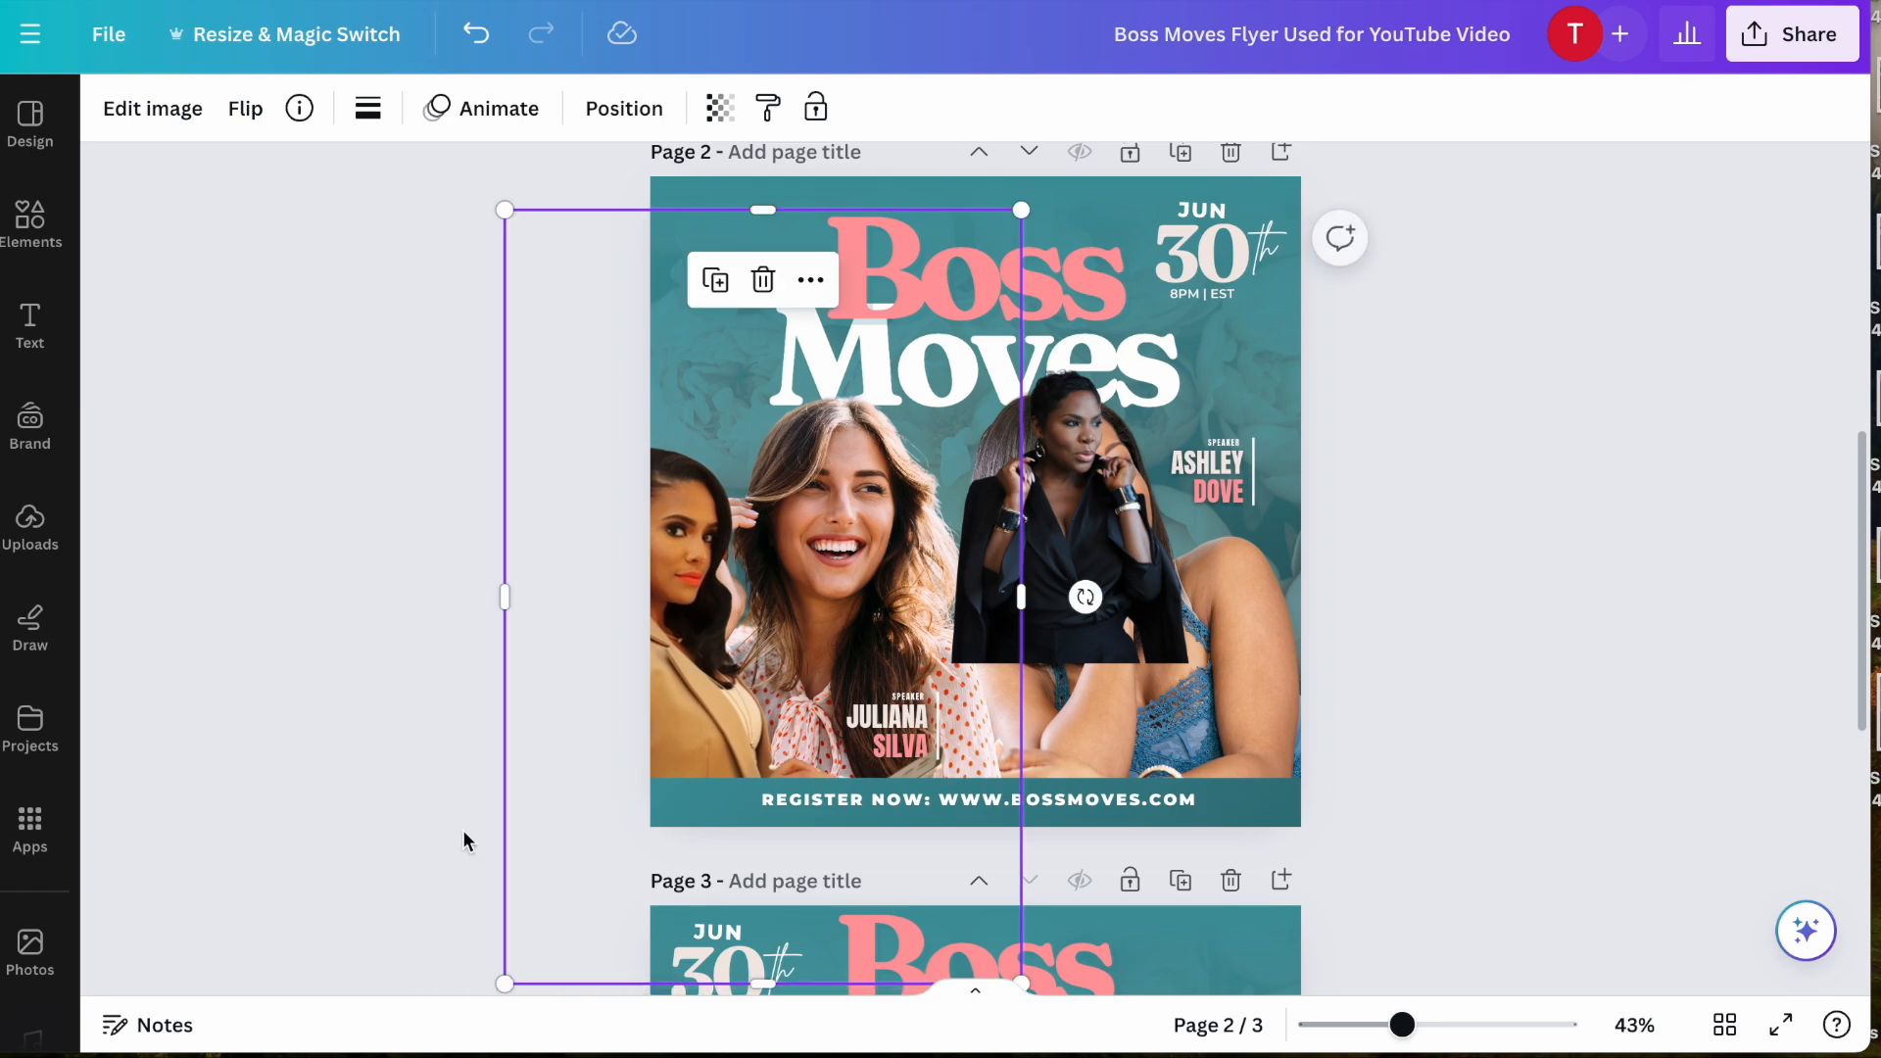
{"action": "left_click_drag", "start_coordinate": [658, 718], "coordinate": [781, 620]}
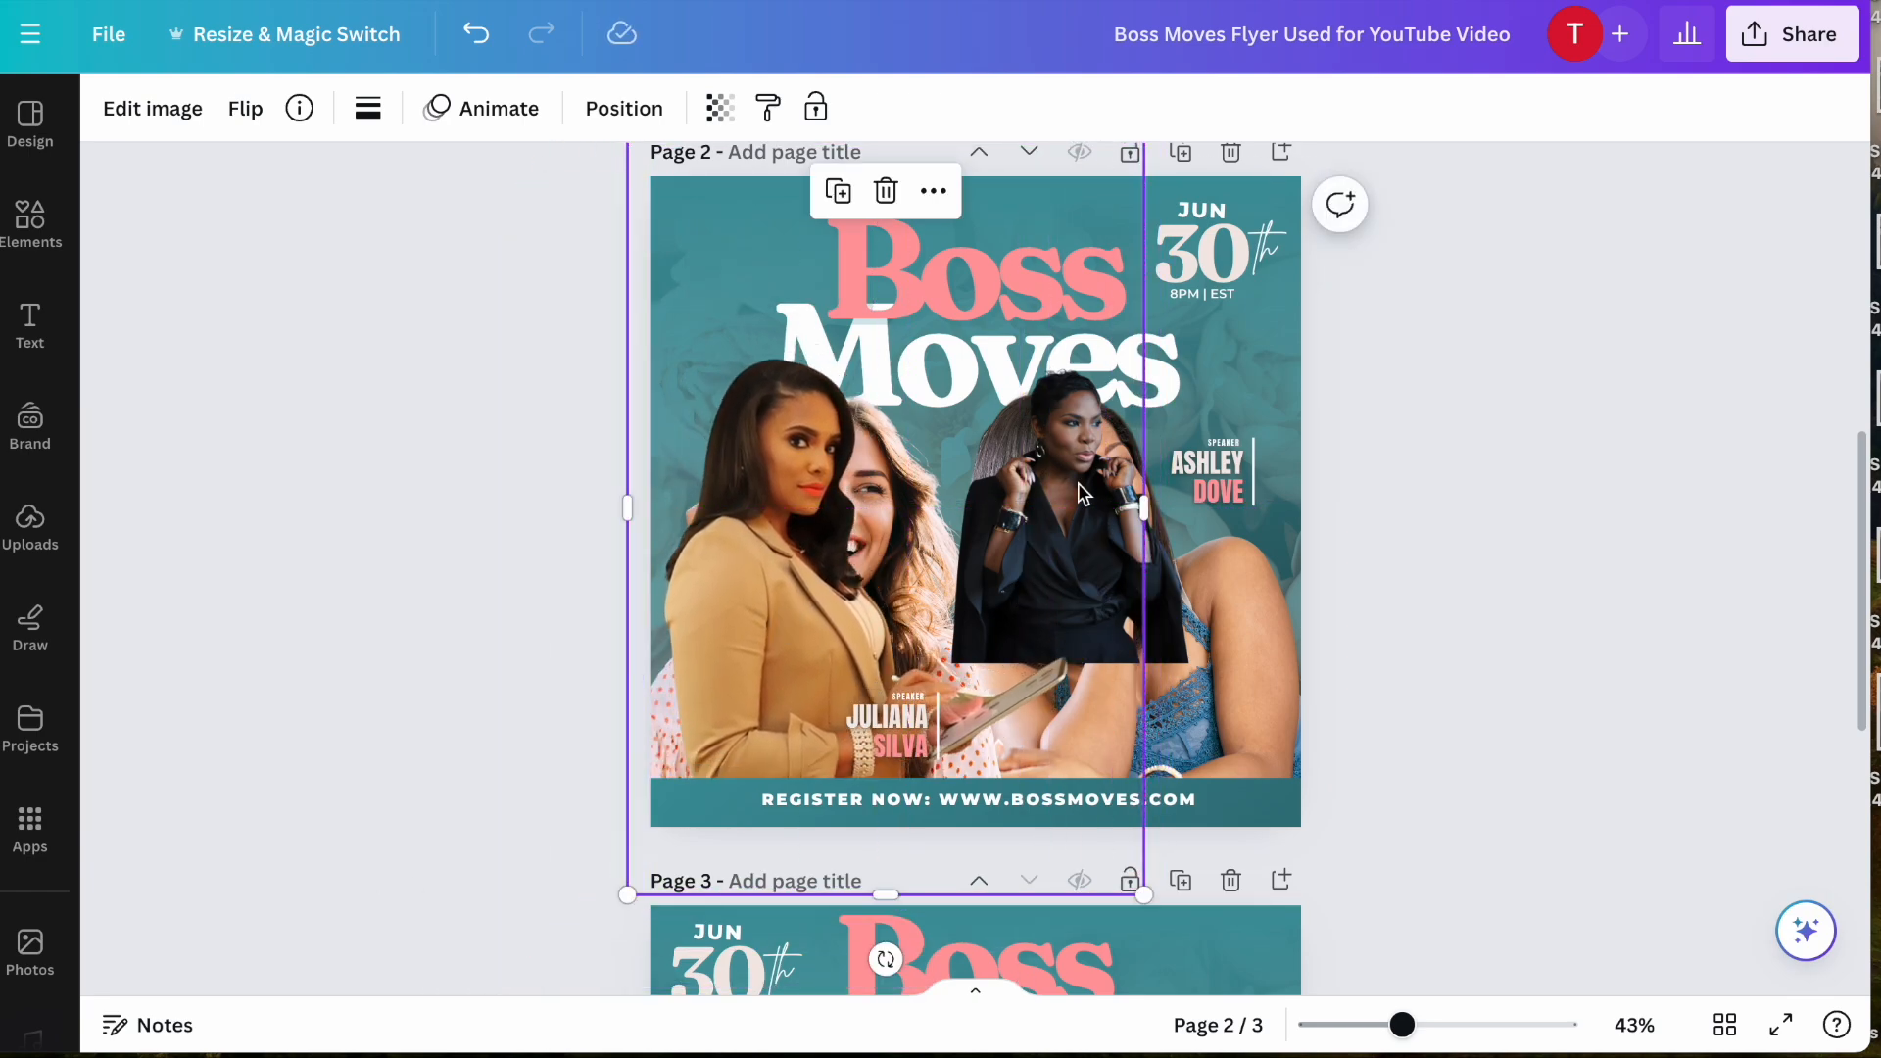
{"action": "left_click", "coordinate": [1167, 609]}
{"action": "left_click_drag", "start_coordinate": [1292, 664], "coordinate": [1103, 639]}
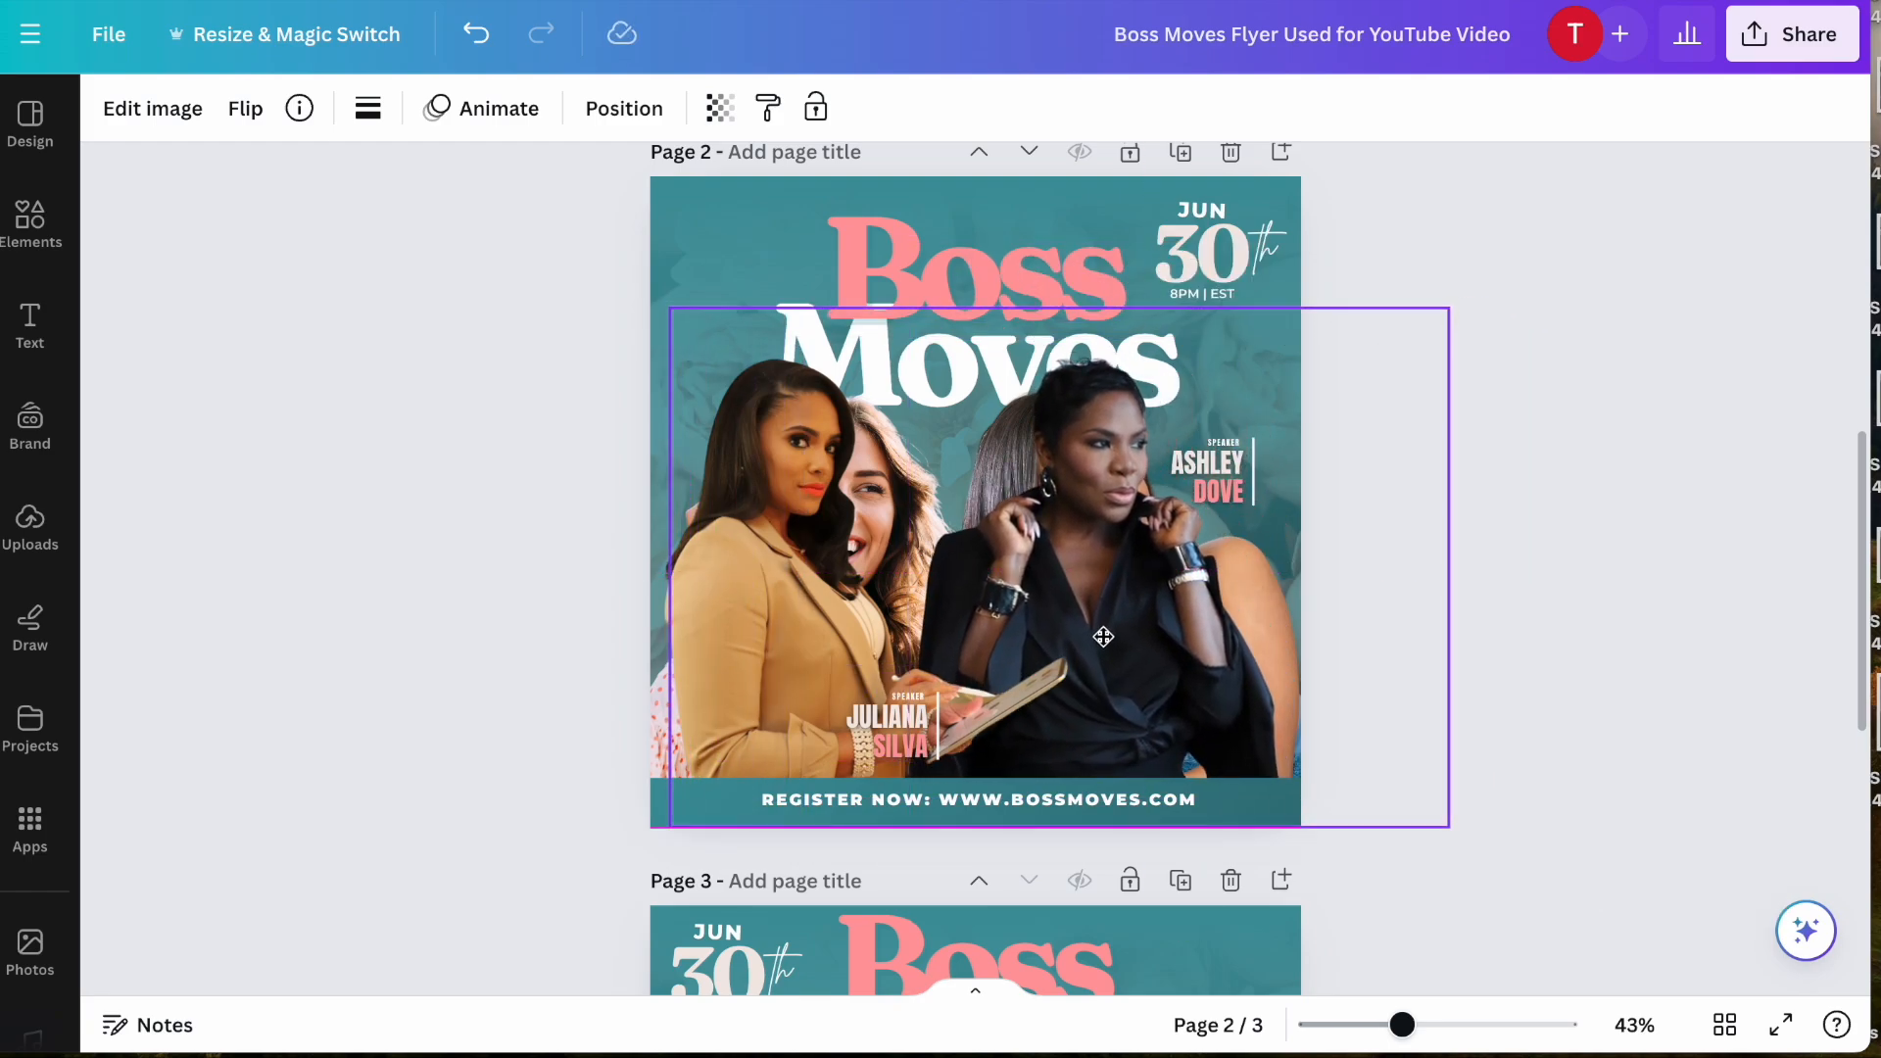
- Swap the two cutouts so the woman in black stands on the flyer's left and the woman in tan on the right
{"action": "left_click_drag", "start_coordinate": [796, 616], "coordinate": [617, 650]}
{"action": "left_click_drag", "start_coordinate": [768, 519], "coordinate": [579, 399]}
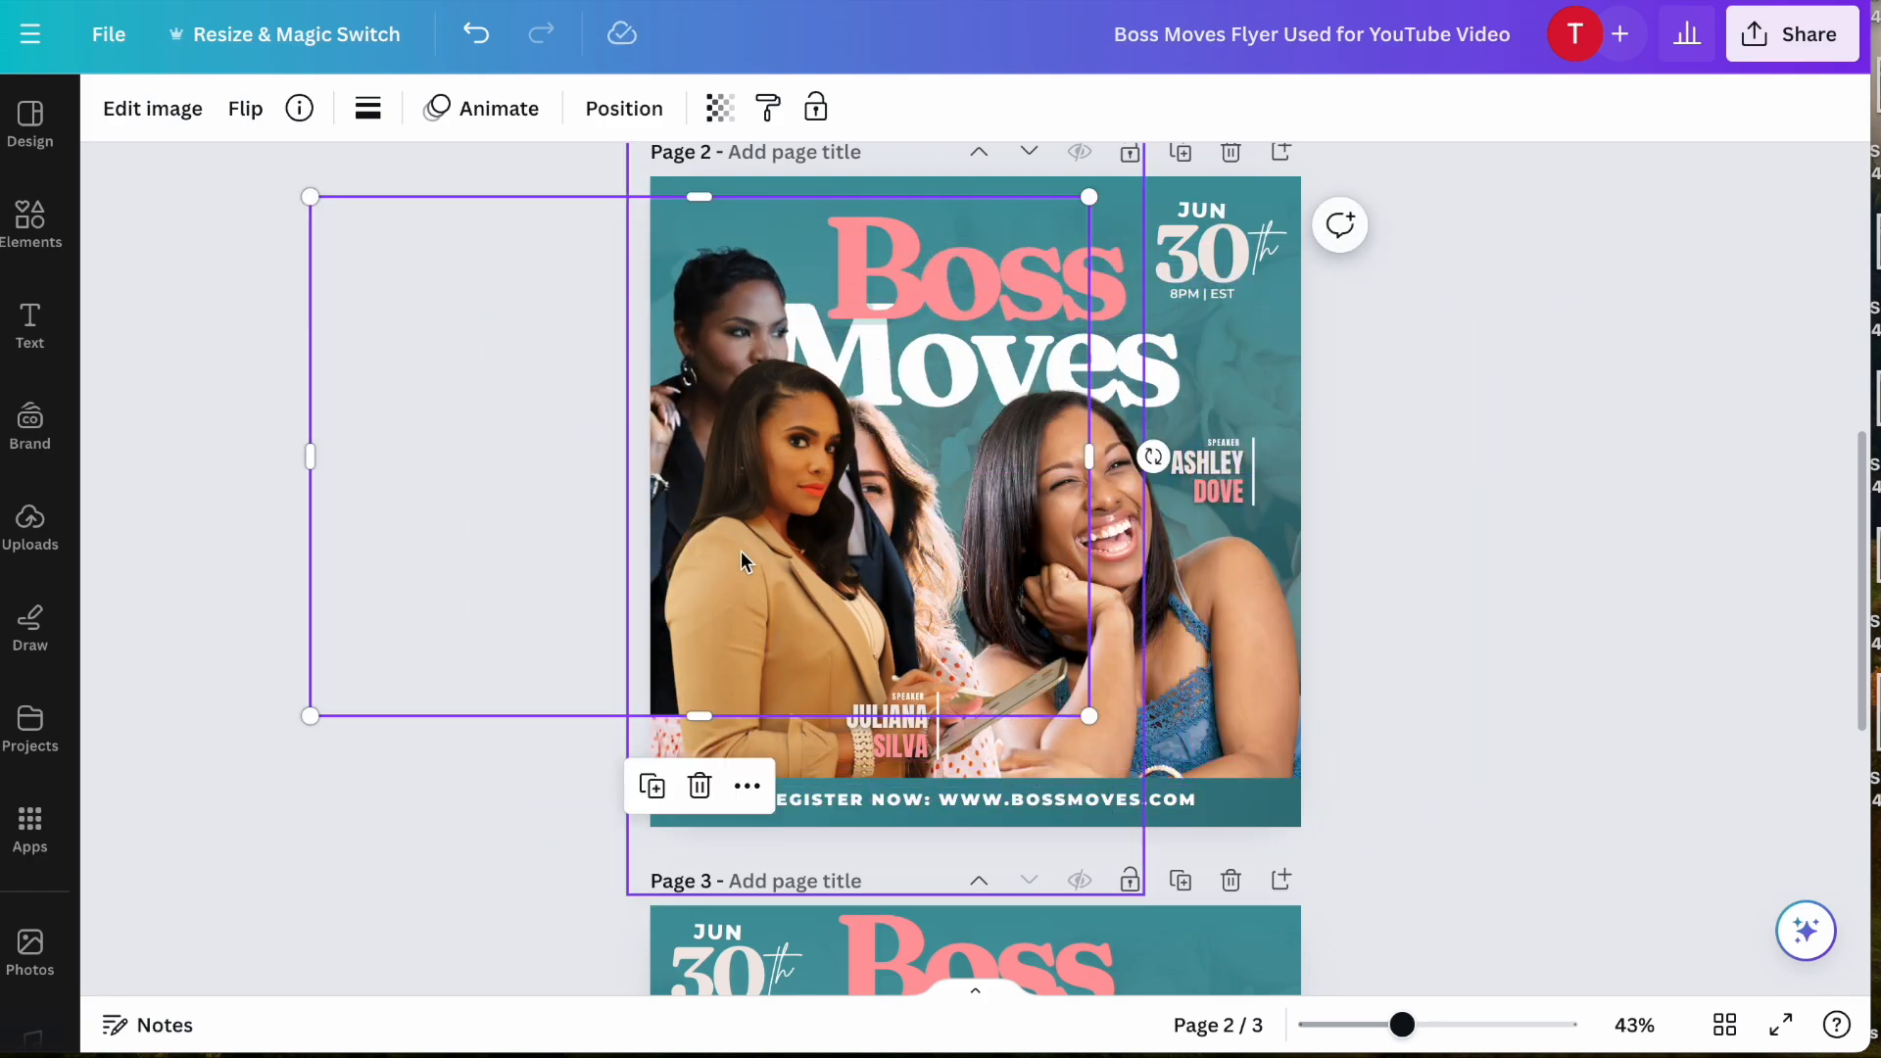
{"action": "left_click_drag", "start_coordinate": [748, 662], "coordinate": [1062, 629]}
{"action": "left_click_drag", "start_coordinate": [726, 542], "coordinate": [855, 625]}
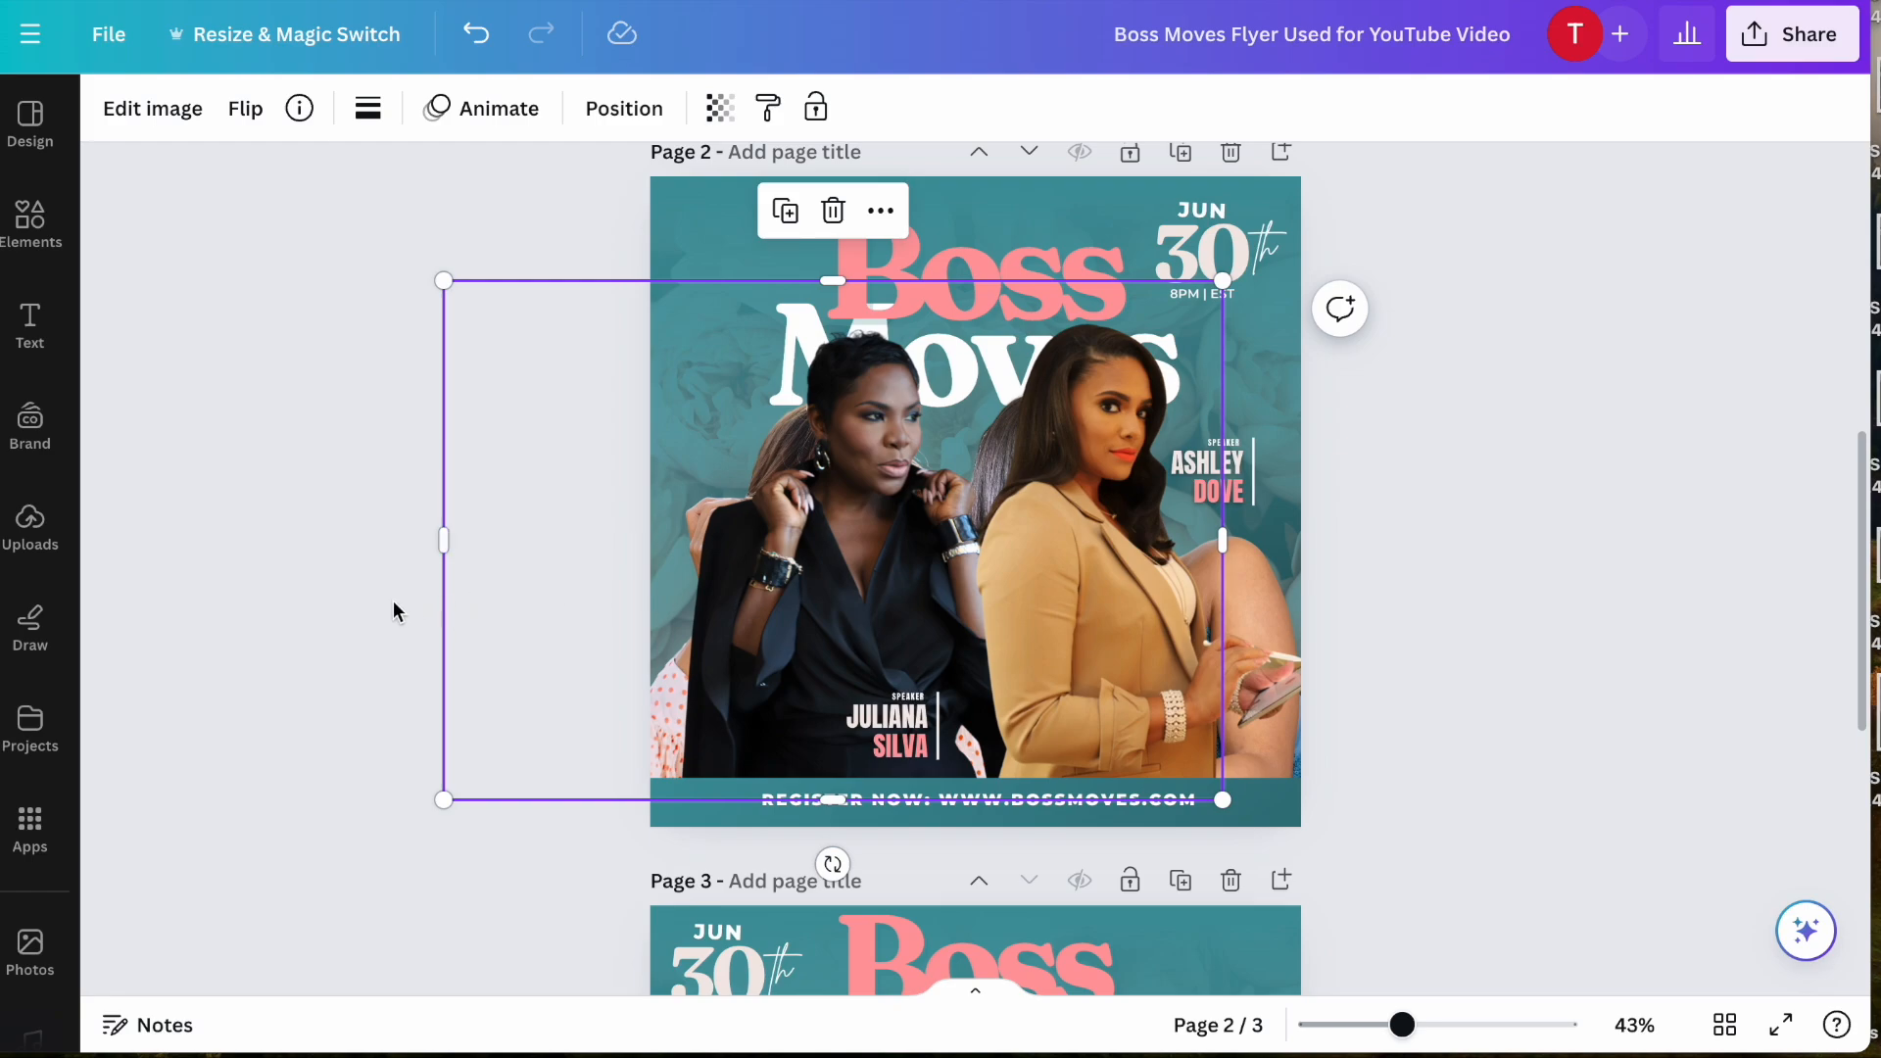
- Delete the two original speaker photos lying beneath the new cutouts in page 2's layer stack
{"action": "left_click", "coordinate": [648, 117]}
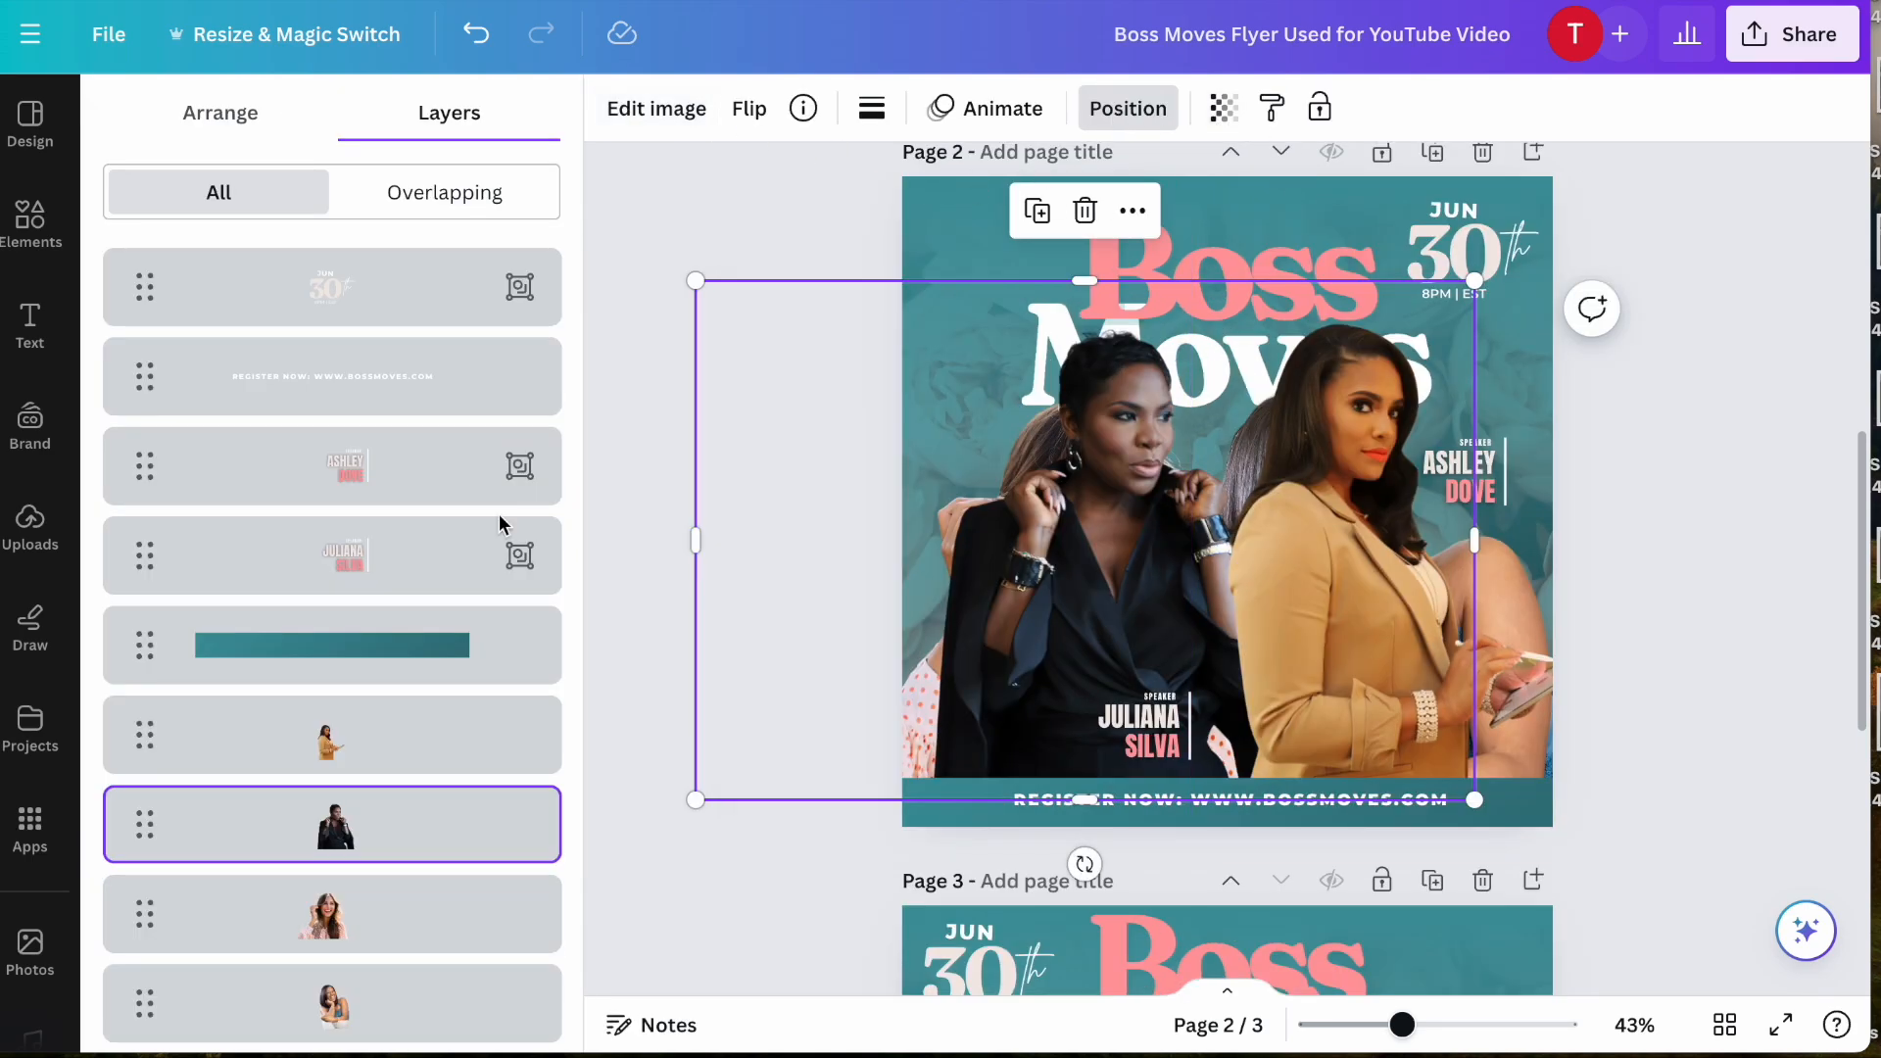
{"action": "scroll", "coordinate": [480, 627], "scroll_direction": "down", "scroll_amount": 3}
{"action": "left_click", "coordinate": [443, 715]}
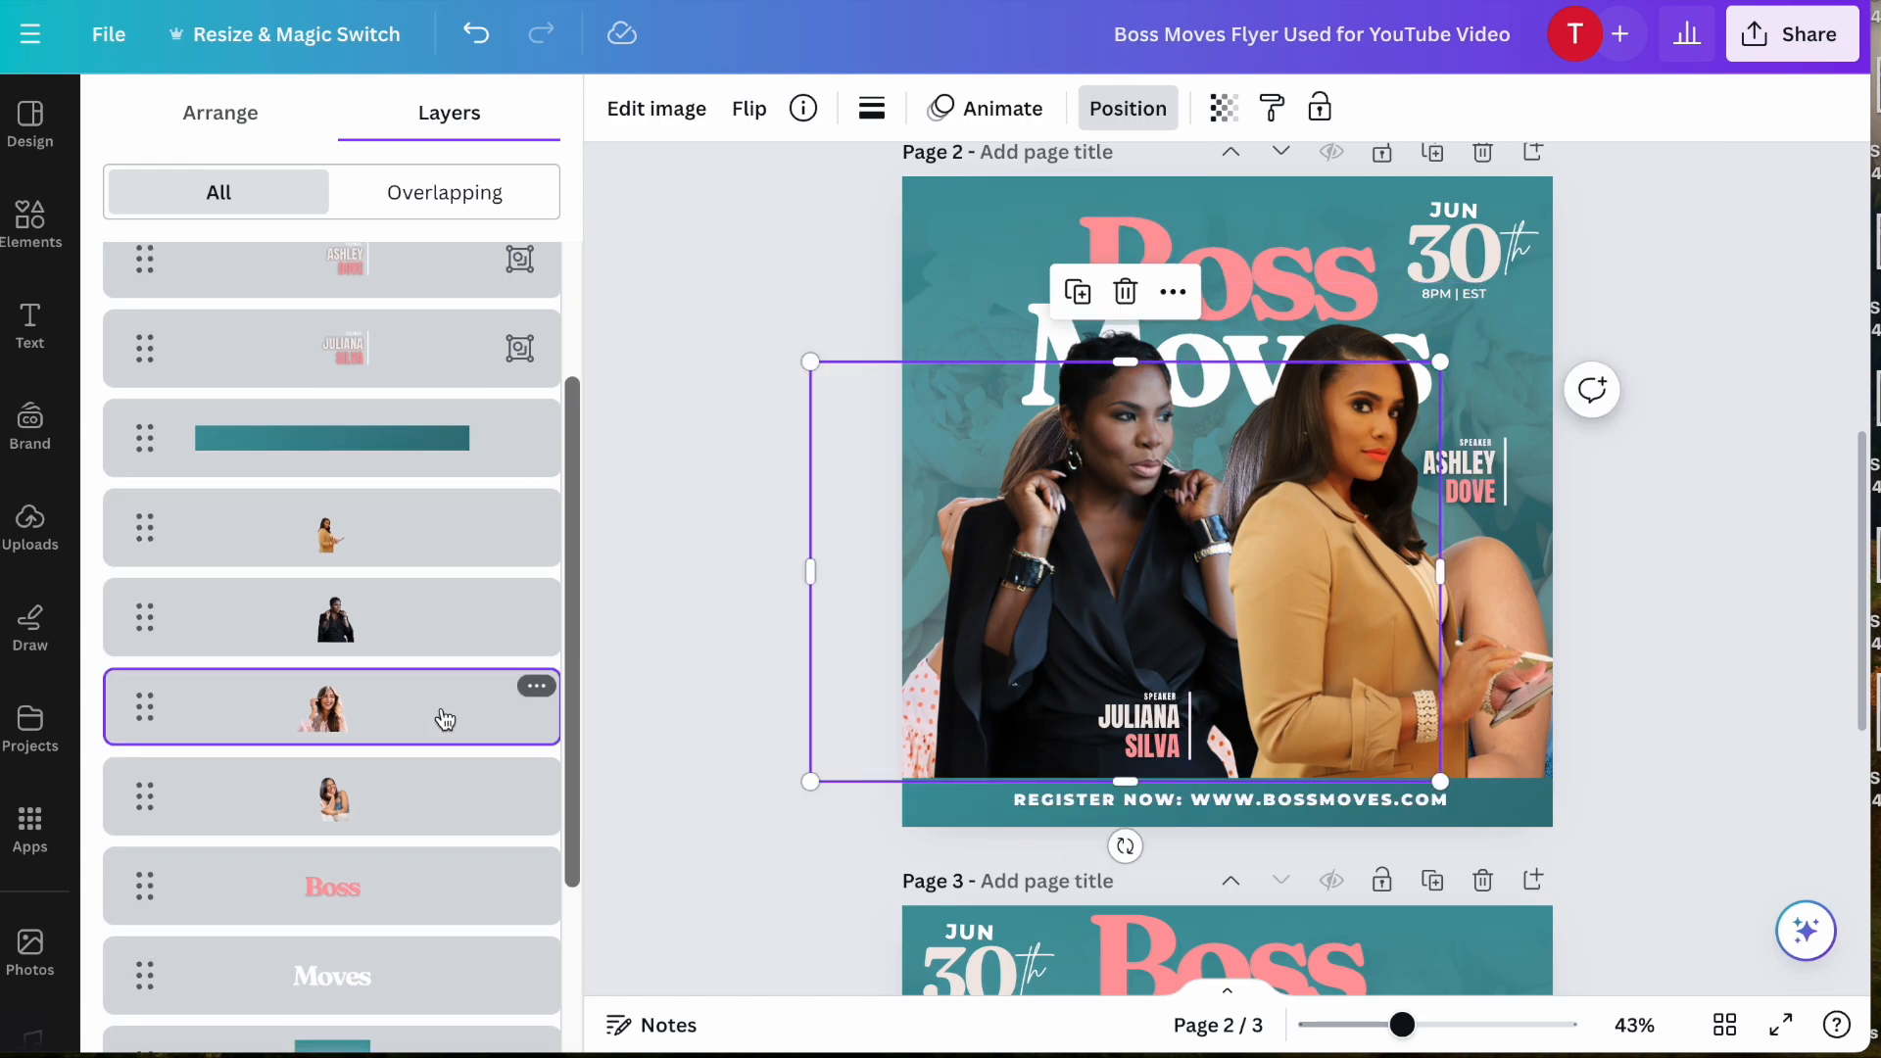
{"action": "left_click", "coordinate": [536, 689]}
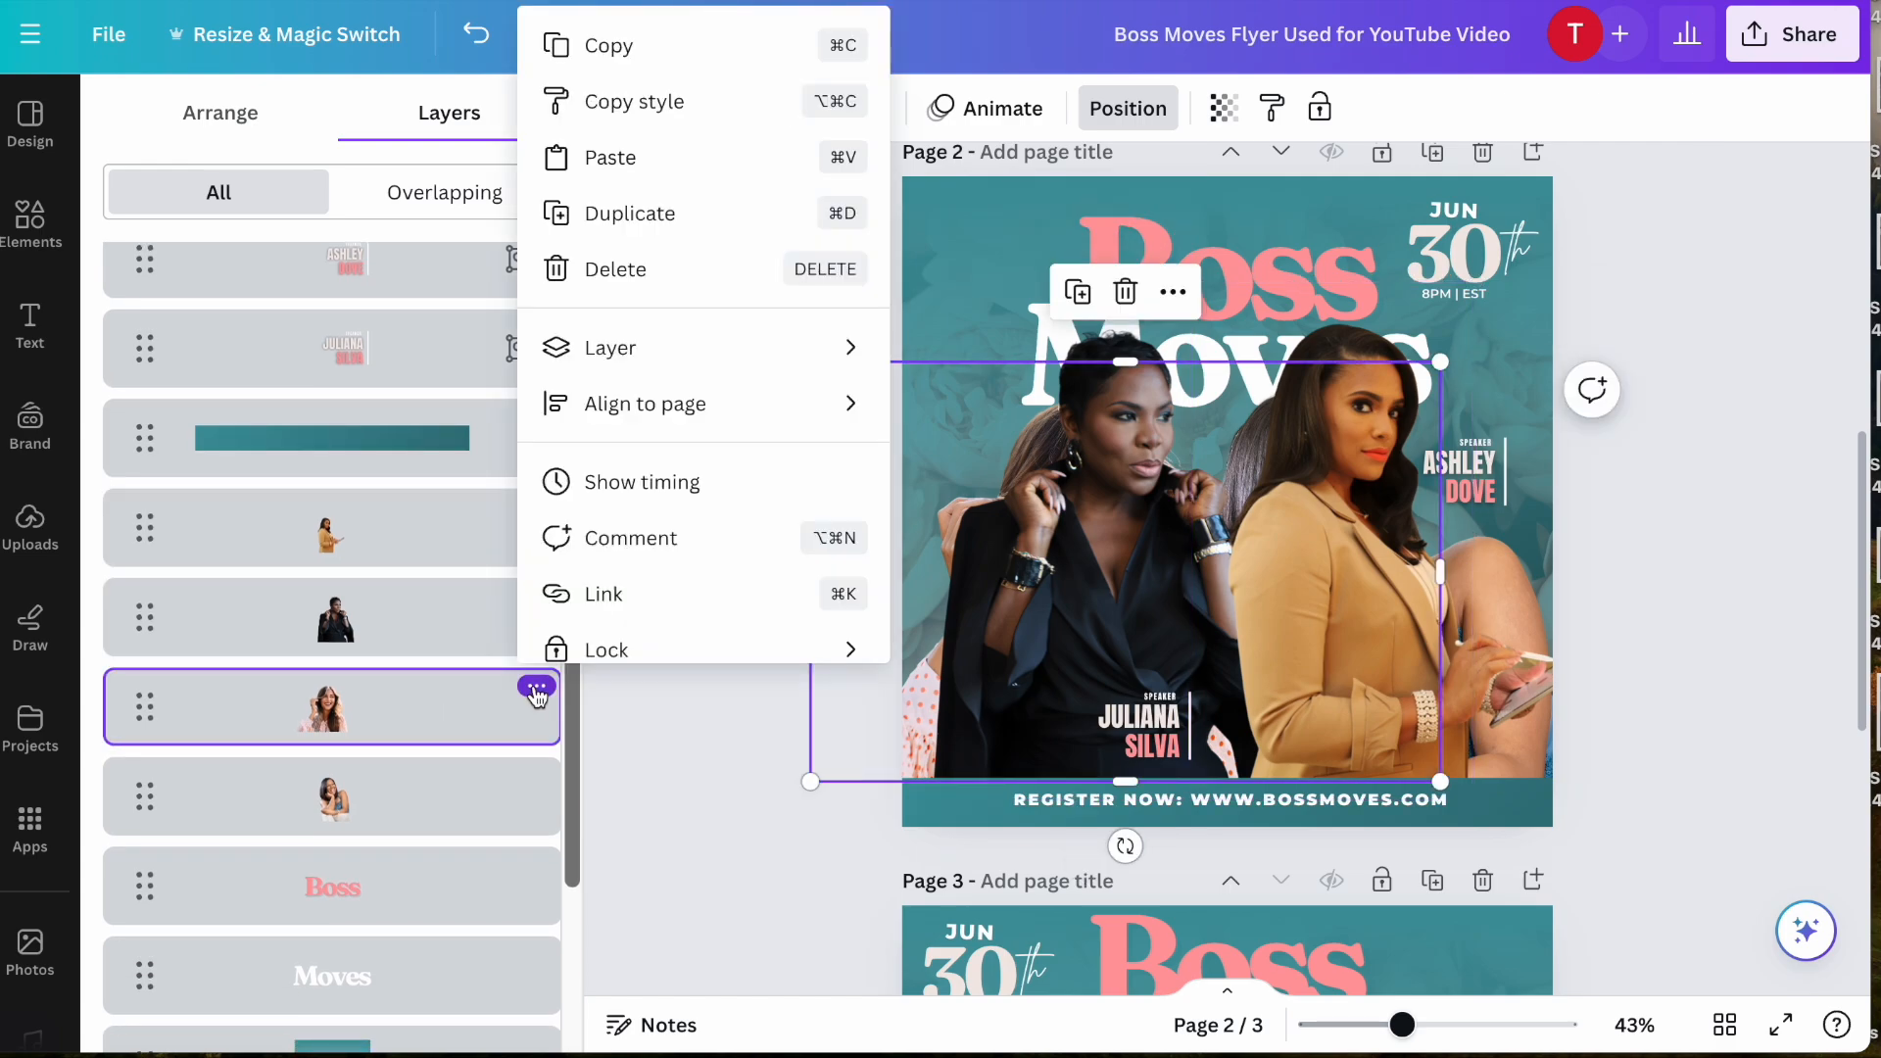
{"action": "left_click", "coordinate": [658, 272]}
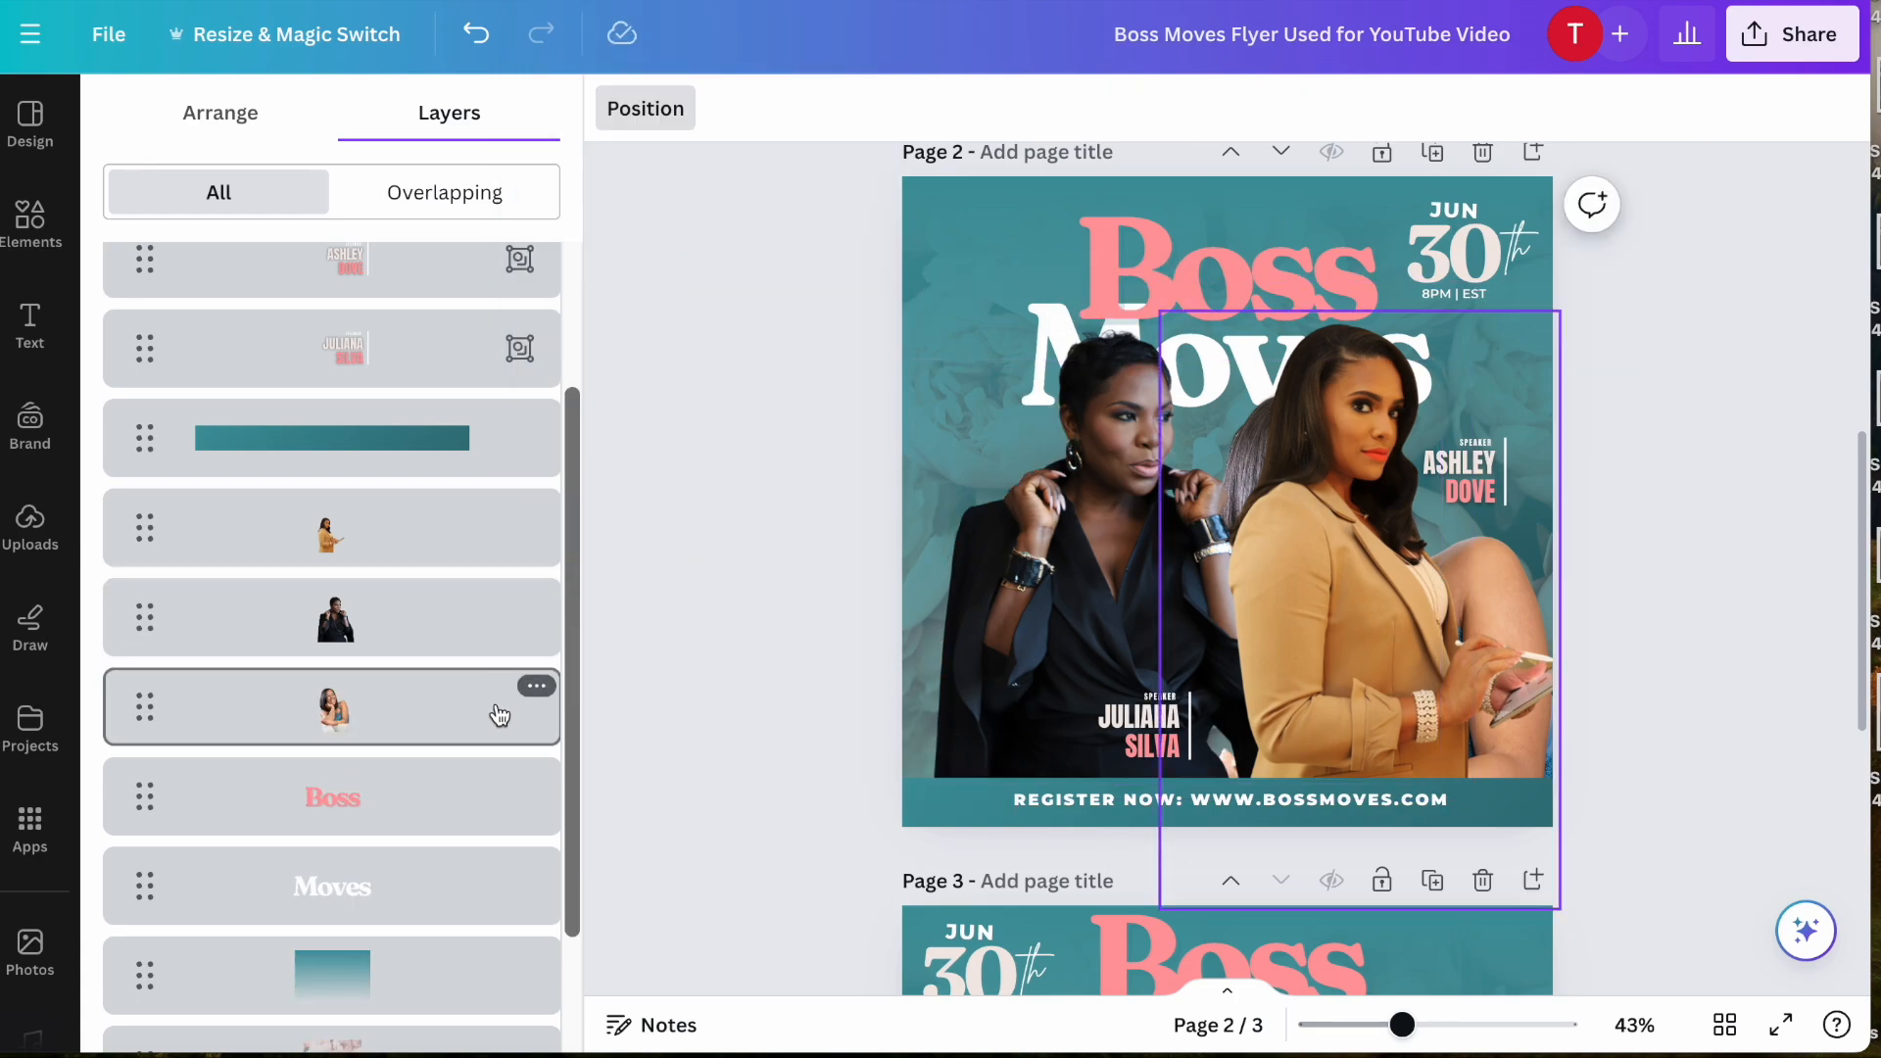
{"action": "left_click", "coordinate": [536, 686]}
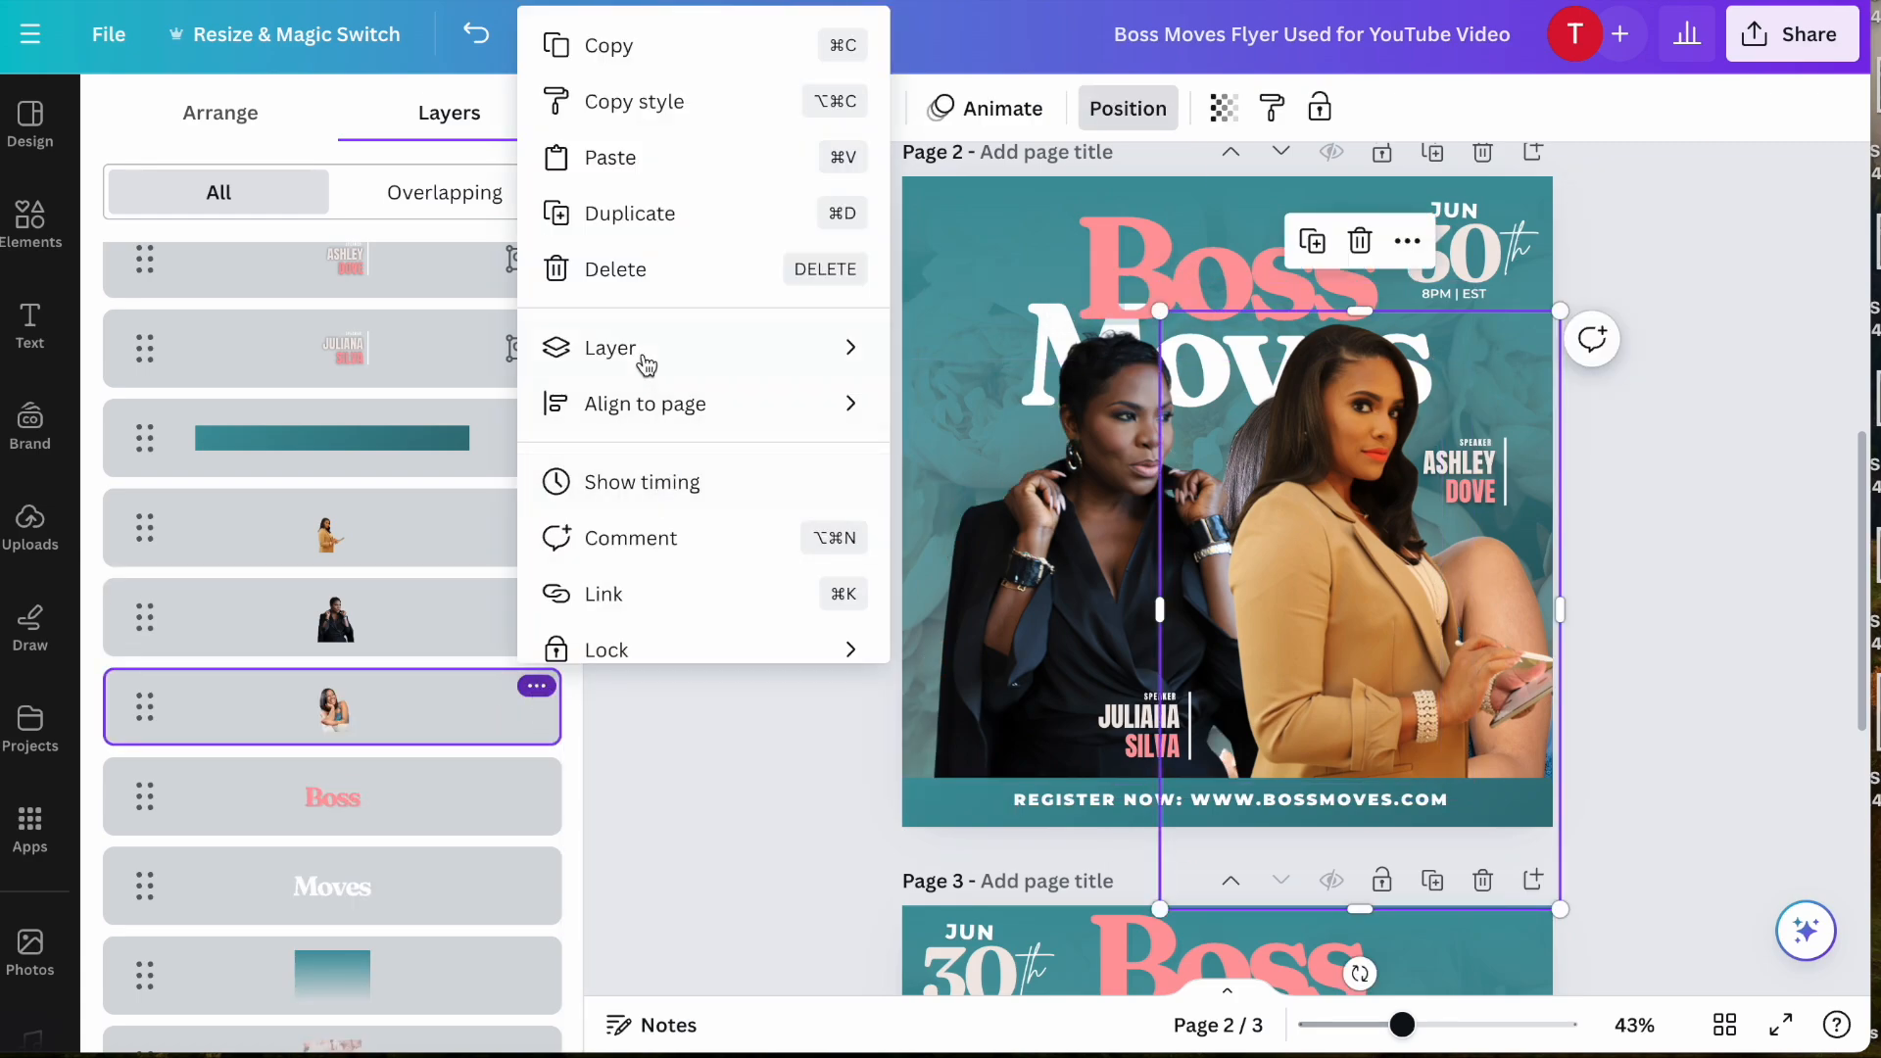
{"action": "left_click", "coordinate": [648, 281]}
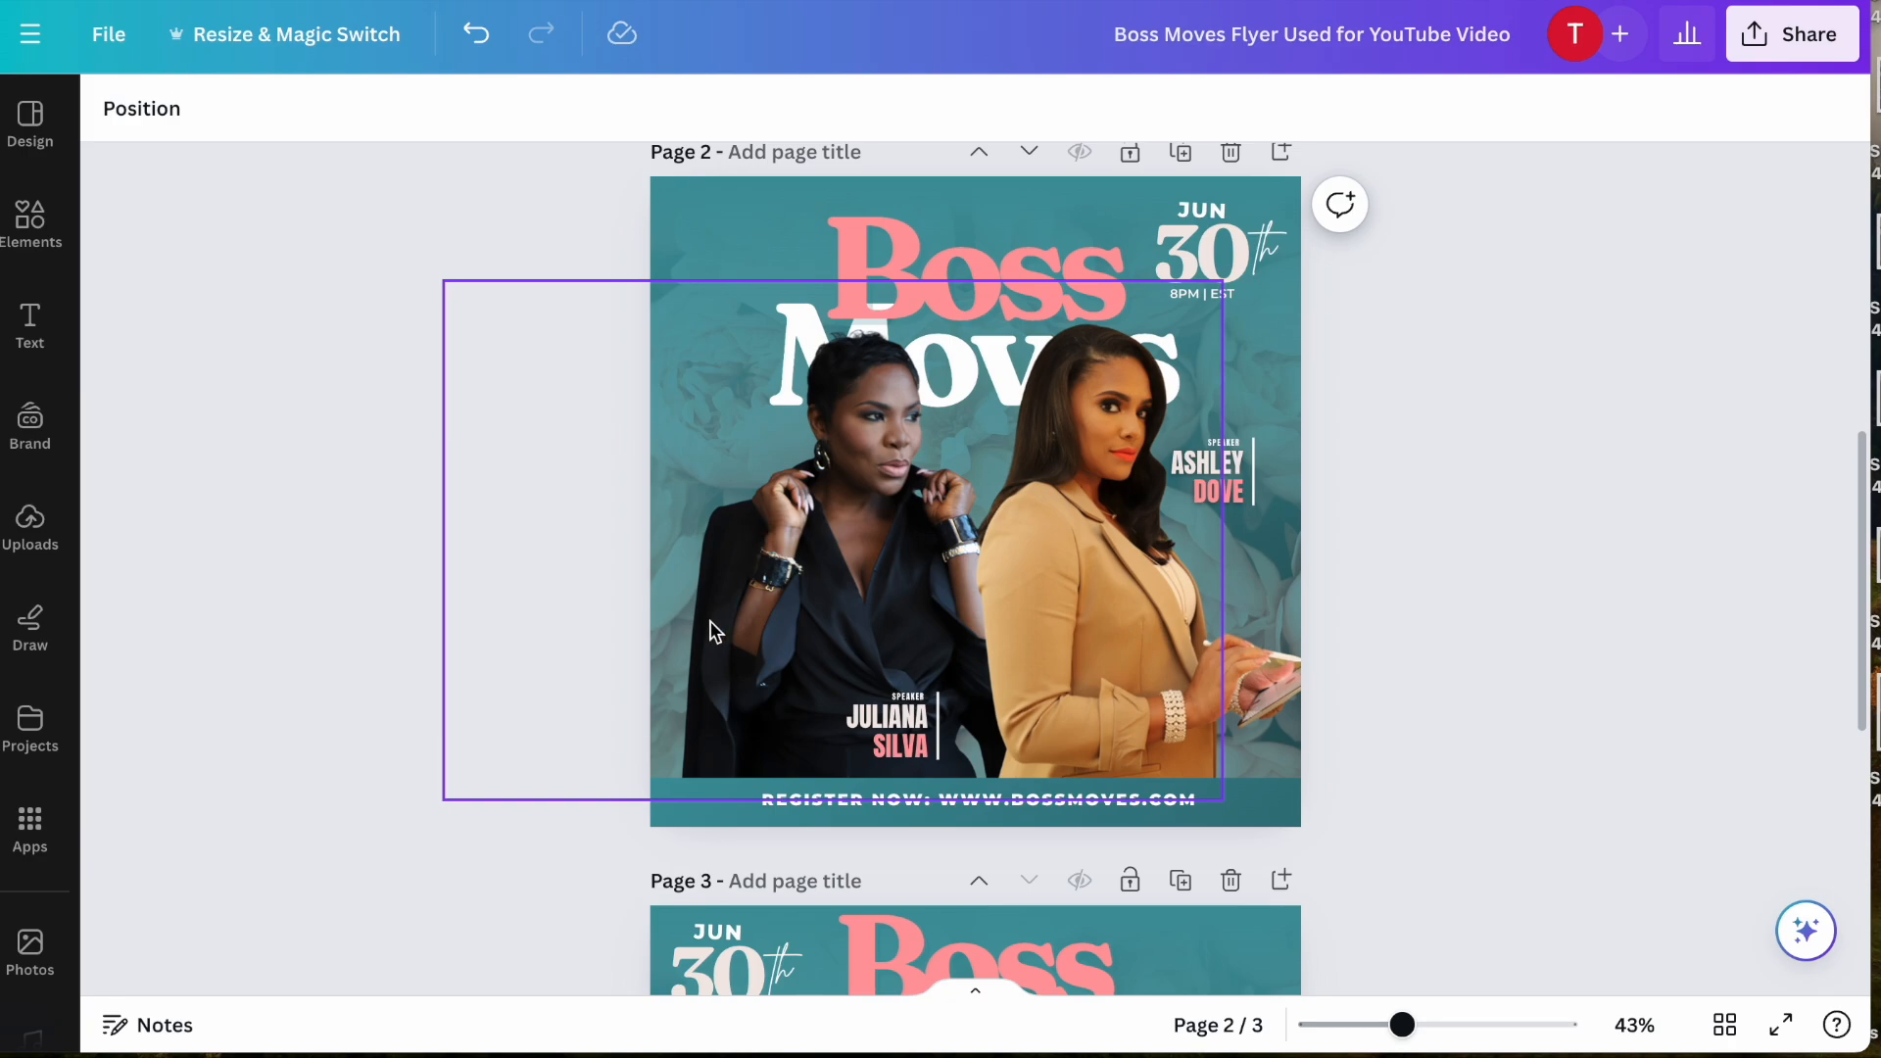
- Shrink both cutouts slightly and lower them behind the footer bar so less of the Boss Moves title is covered
{"action": "left_click_drag", "start_coordinate": [861, 566], "coordinate": [861, 576]}
{"action": "left_click_drag", "start_coordinate": [459, 806], "coordinate": [491, 778]}
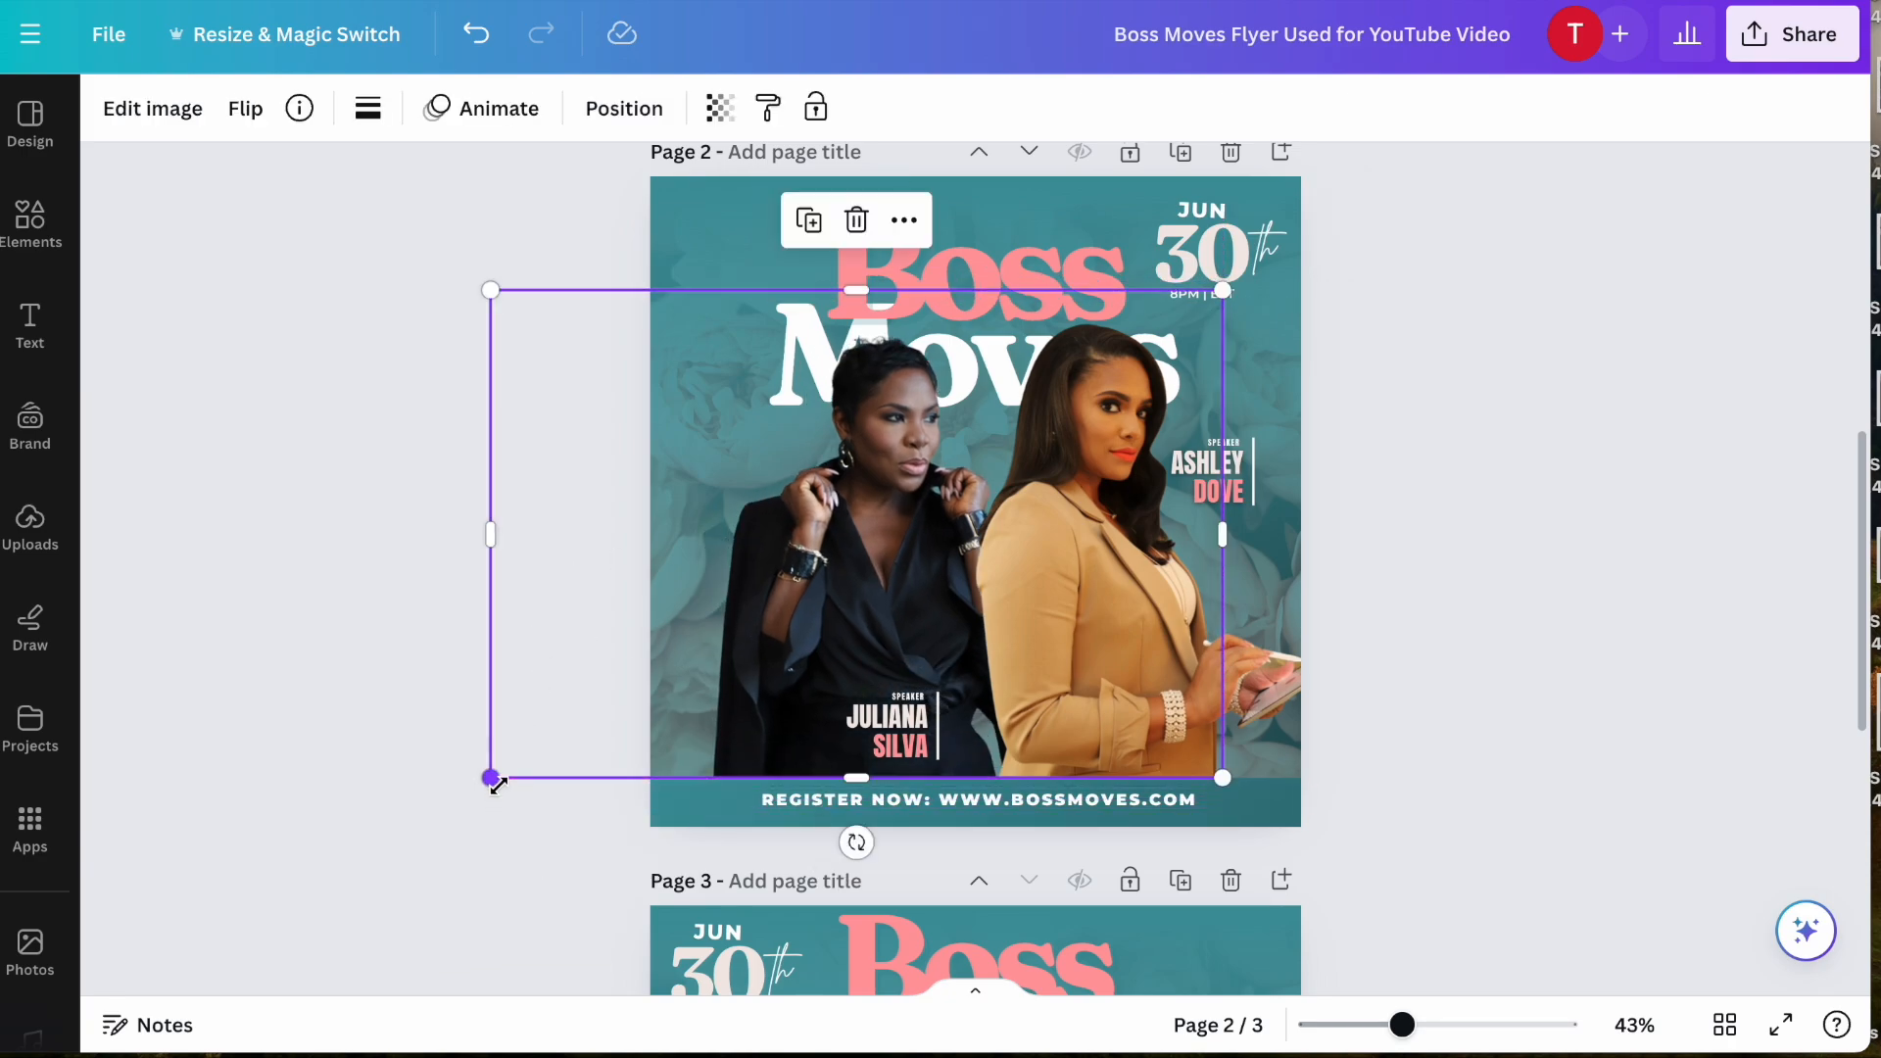
{"action": "left_click_drag", "start_coordinate": [827, 584], "coordinate": [821, 600]}
{"action": "left_click", "coordinate": [1077, 563]}
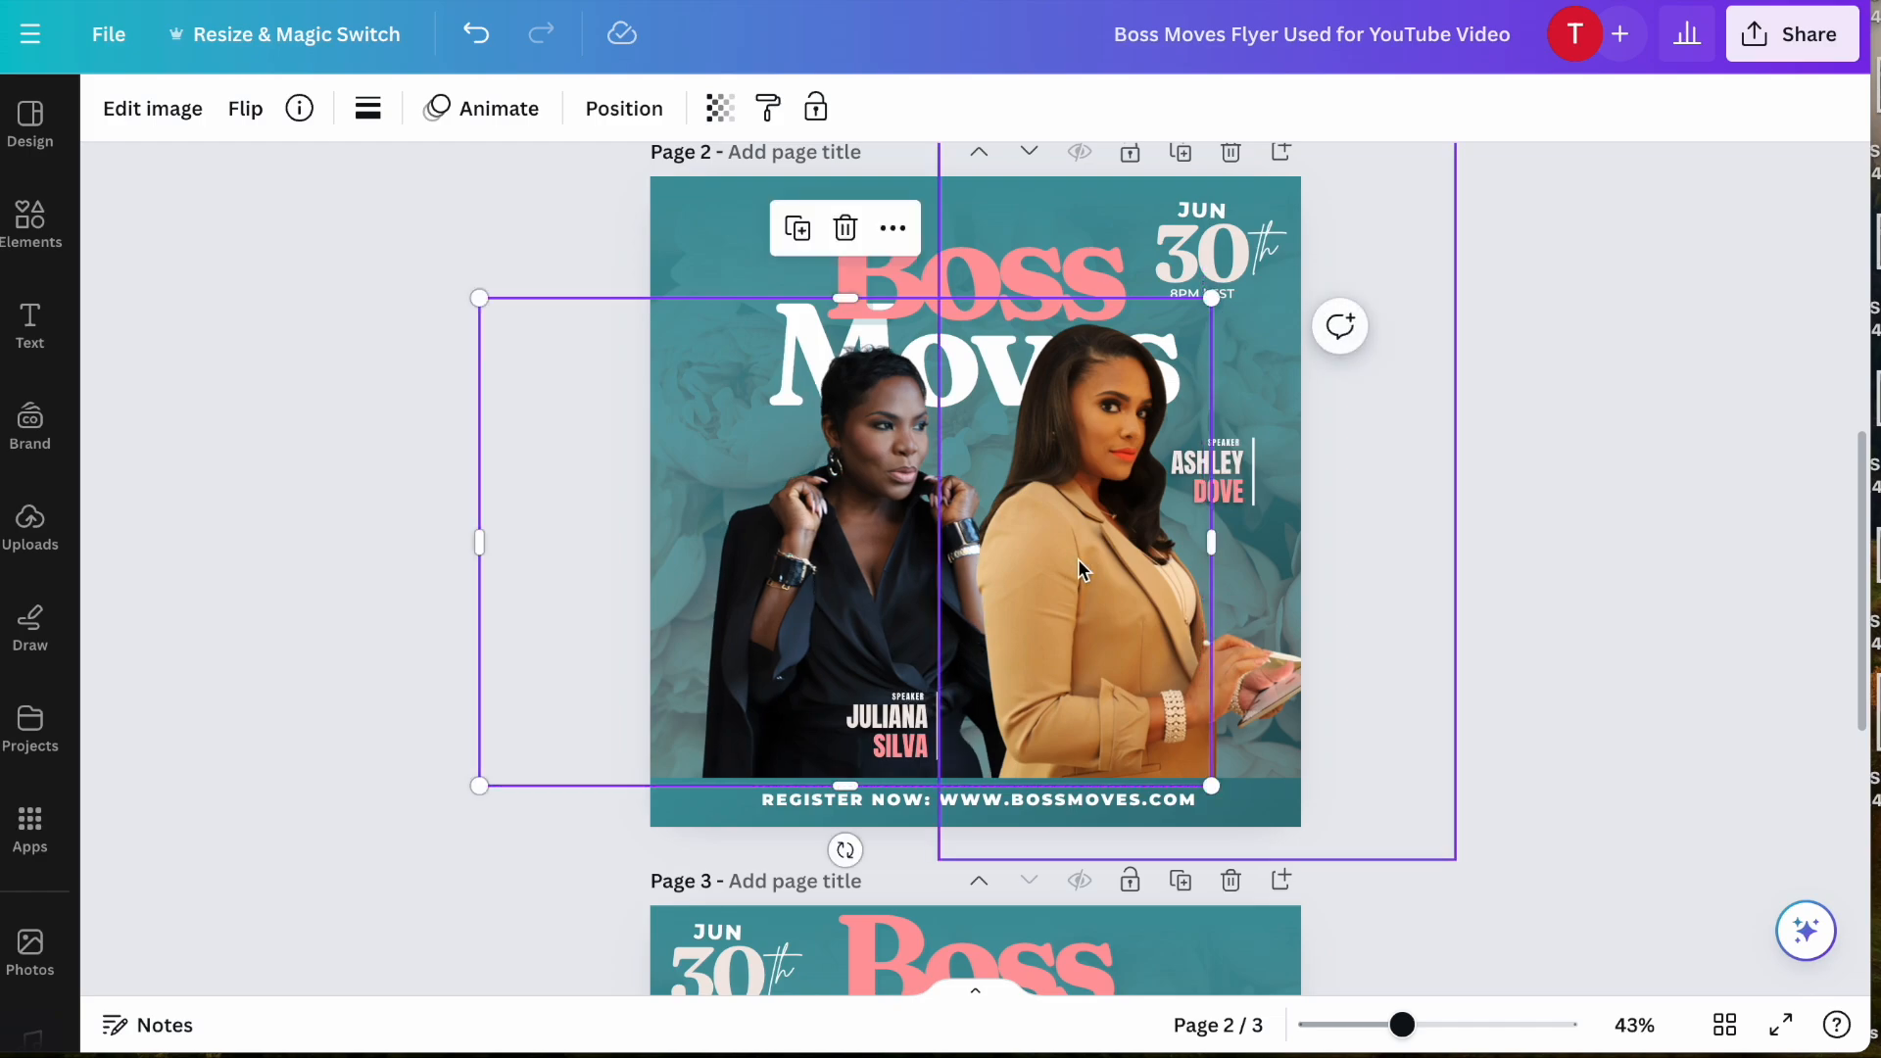
{"action": "left_click_drag", "start_coordinate": [1449, 855], "coordinate": [1434, 824]}
{"action": "left_click_drag", "start_coordinate": [1201, 651], "coordinate": [1191, 715]}
{"action": "left_click_drag", "start_coordinate": [765, 640], "coordinate": [767, 654]}
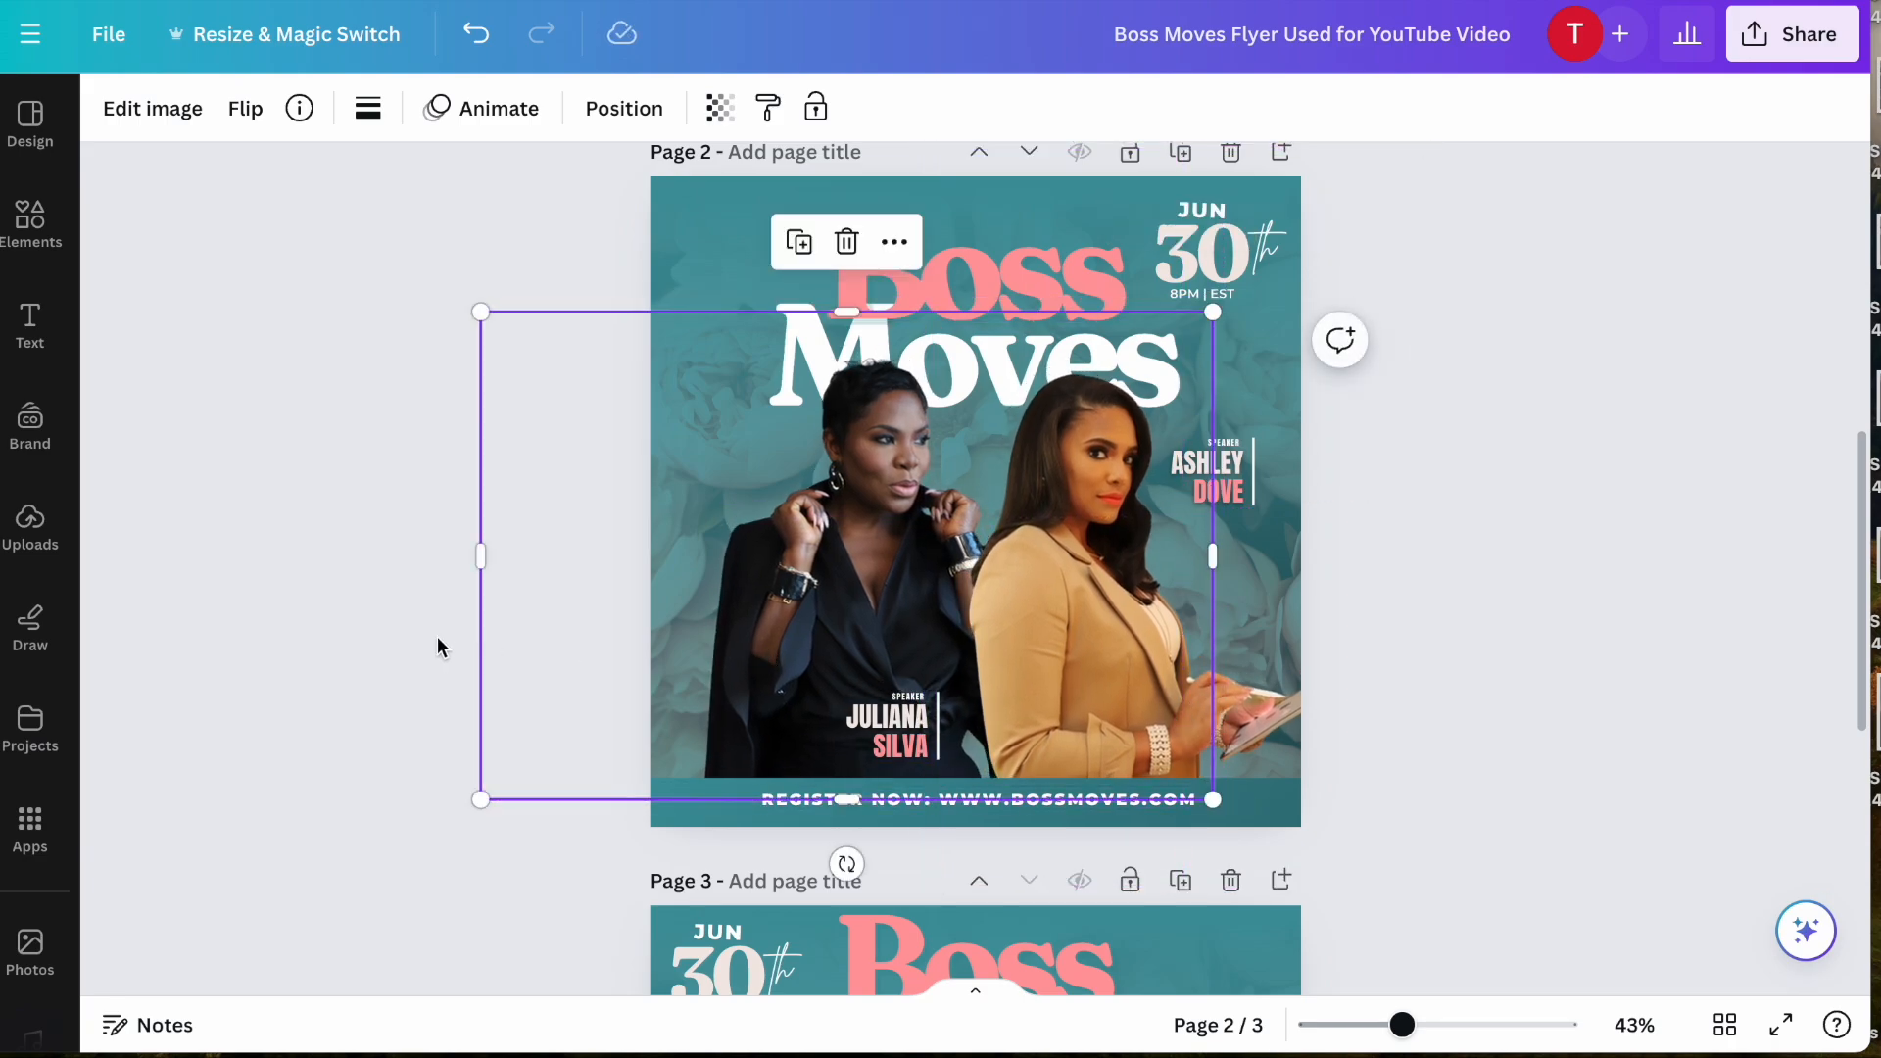
{"action": "left_click", "coordinate": [415, 651]}
{"action": "scroll", "coordinate": [413, 649], "scroll_direction": "up", "scroll_amount": 2}
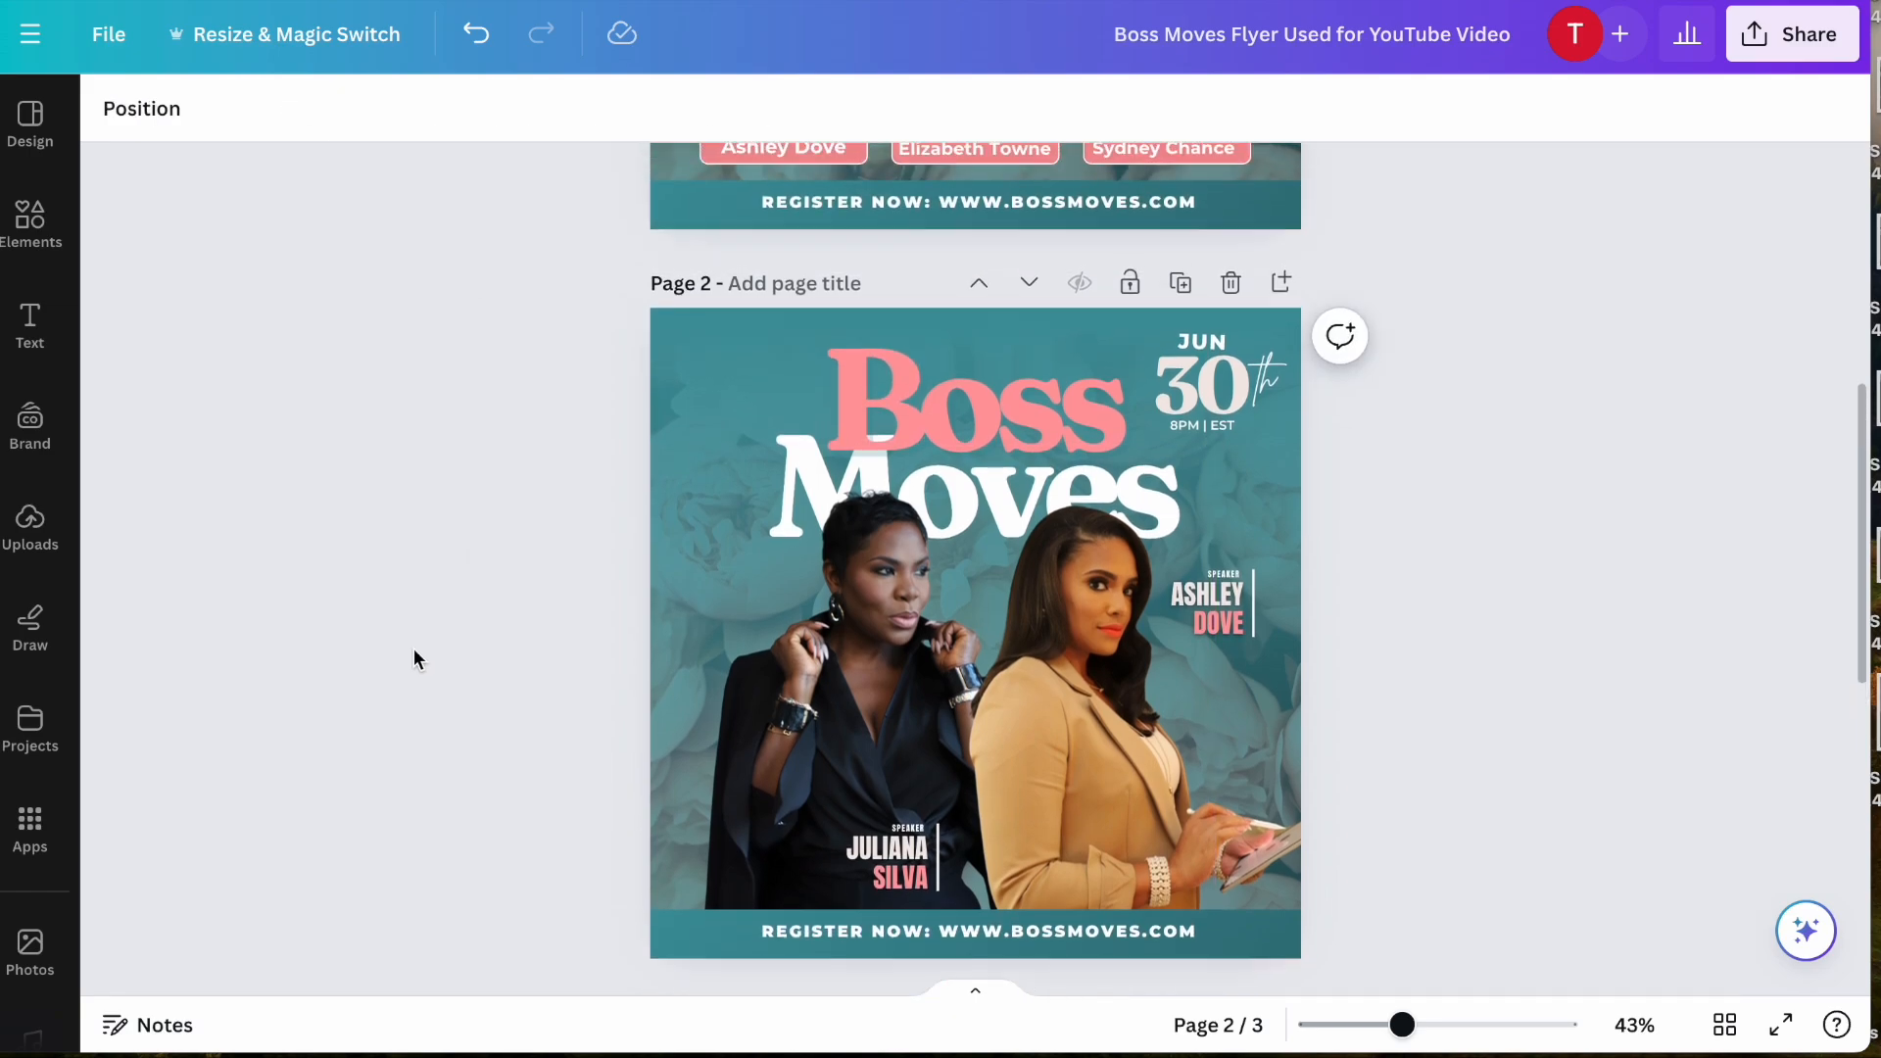
{"action": "scroll", "coordinate": [413, 650], "scroll_direction": "down", "scroll_amount": 1}
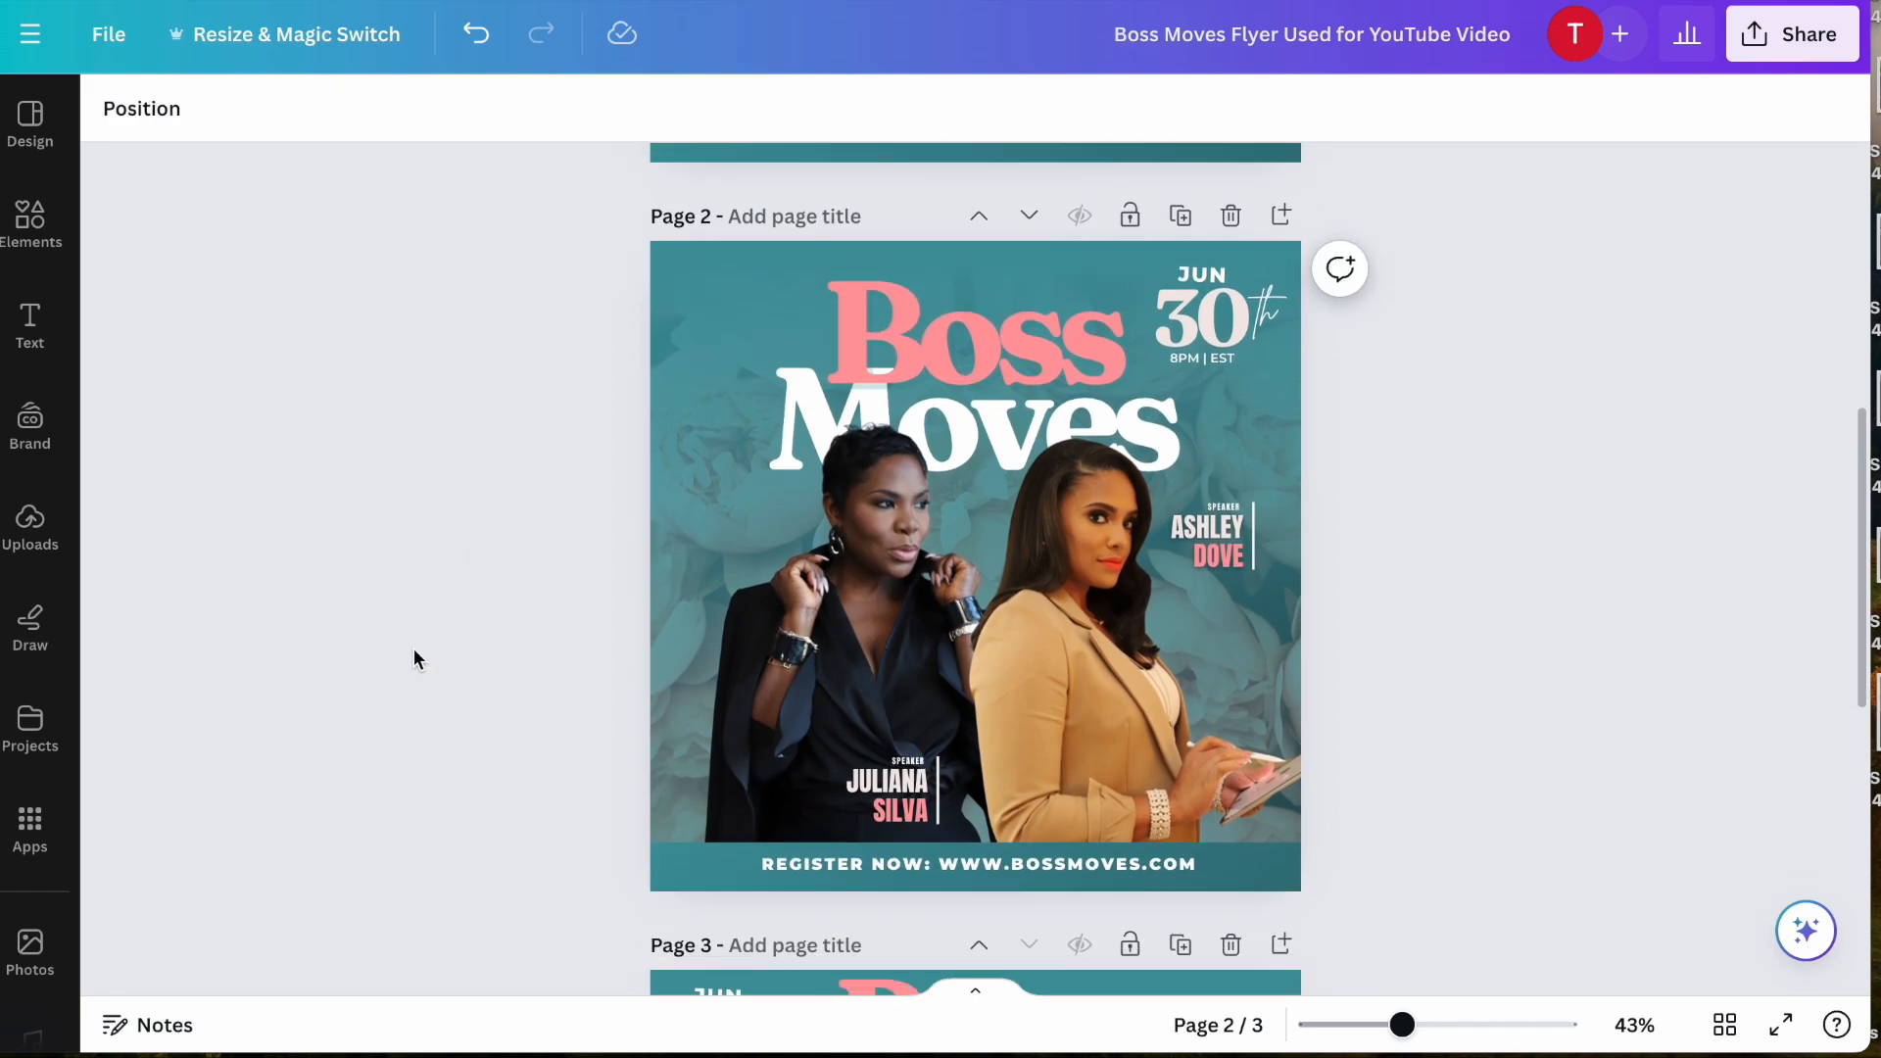
- Select the teal gradient overlay and examine its place in page 2's layer order relative to the title and cutouts
{"action": "left_click", "coordinate": [714, 263]}
{"action": "left_click", "coordinate": [417, 431]}
{"action": "left_click", "coordinate": [740, 296]}
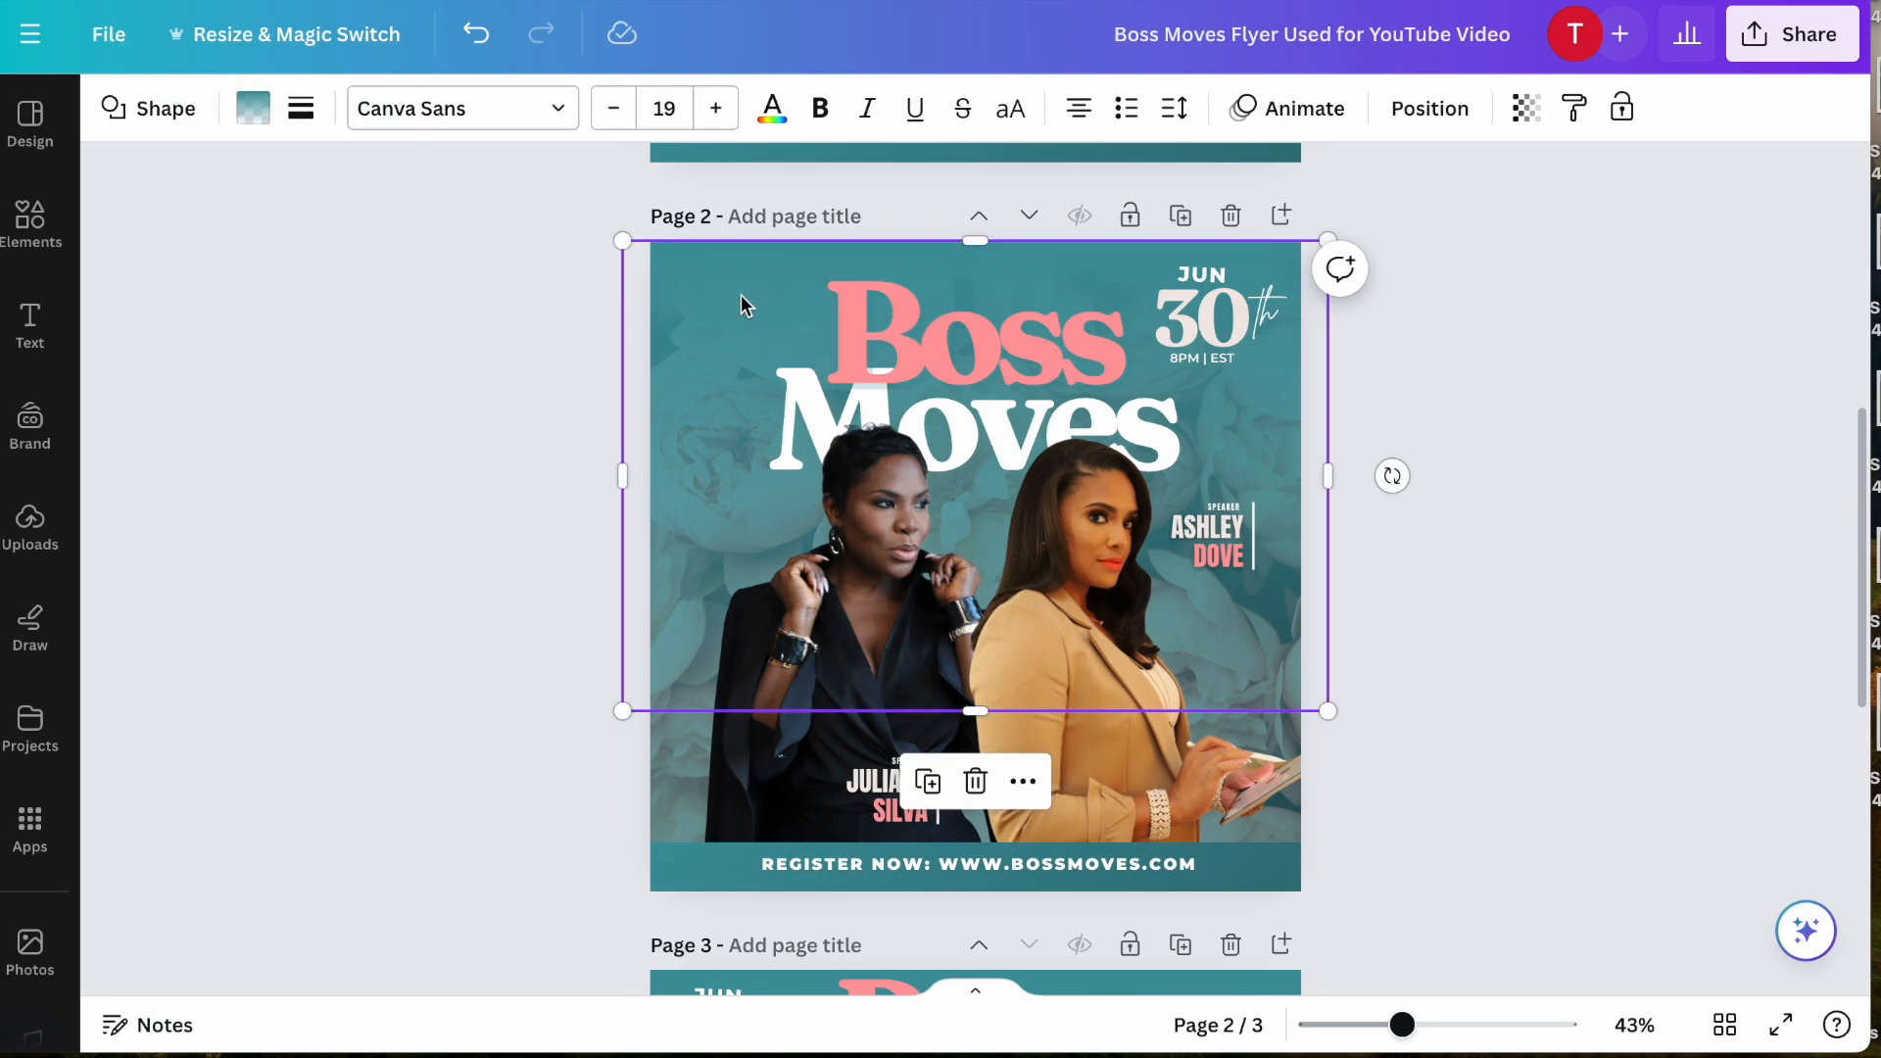
{"action": "left_click", "coordinate": [1429, 108]}
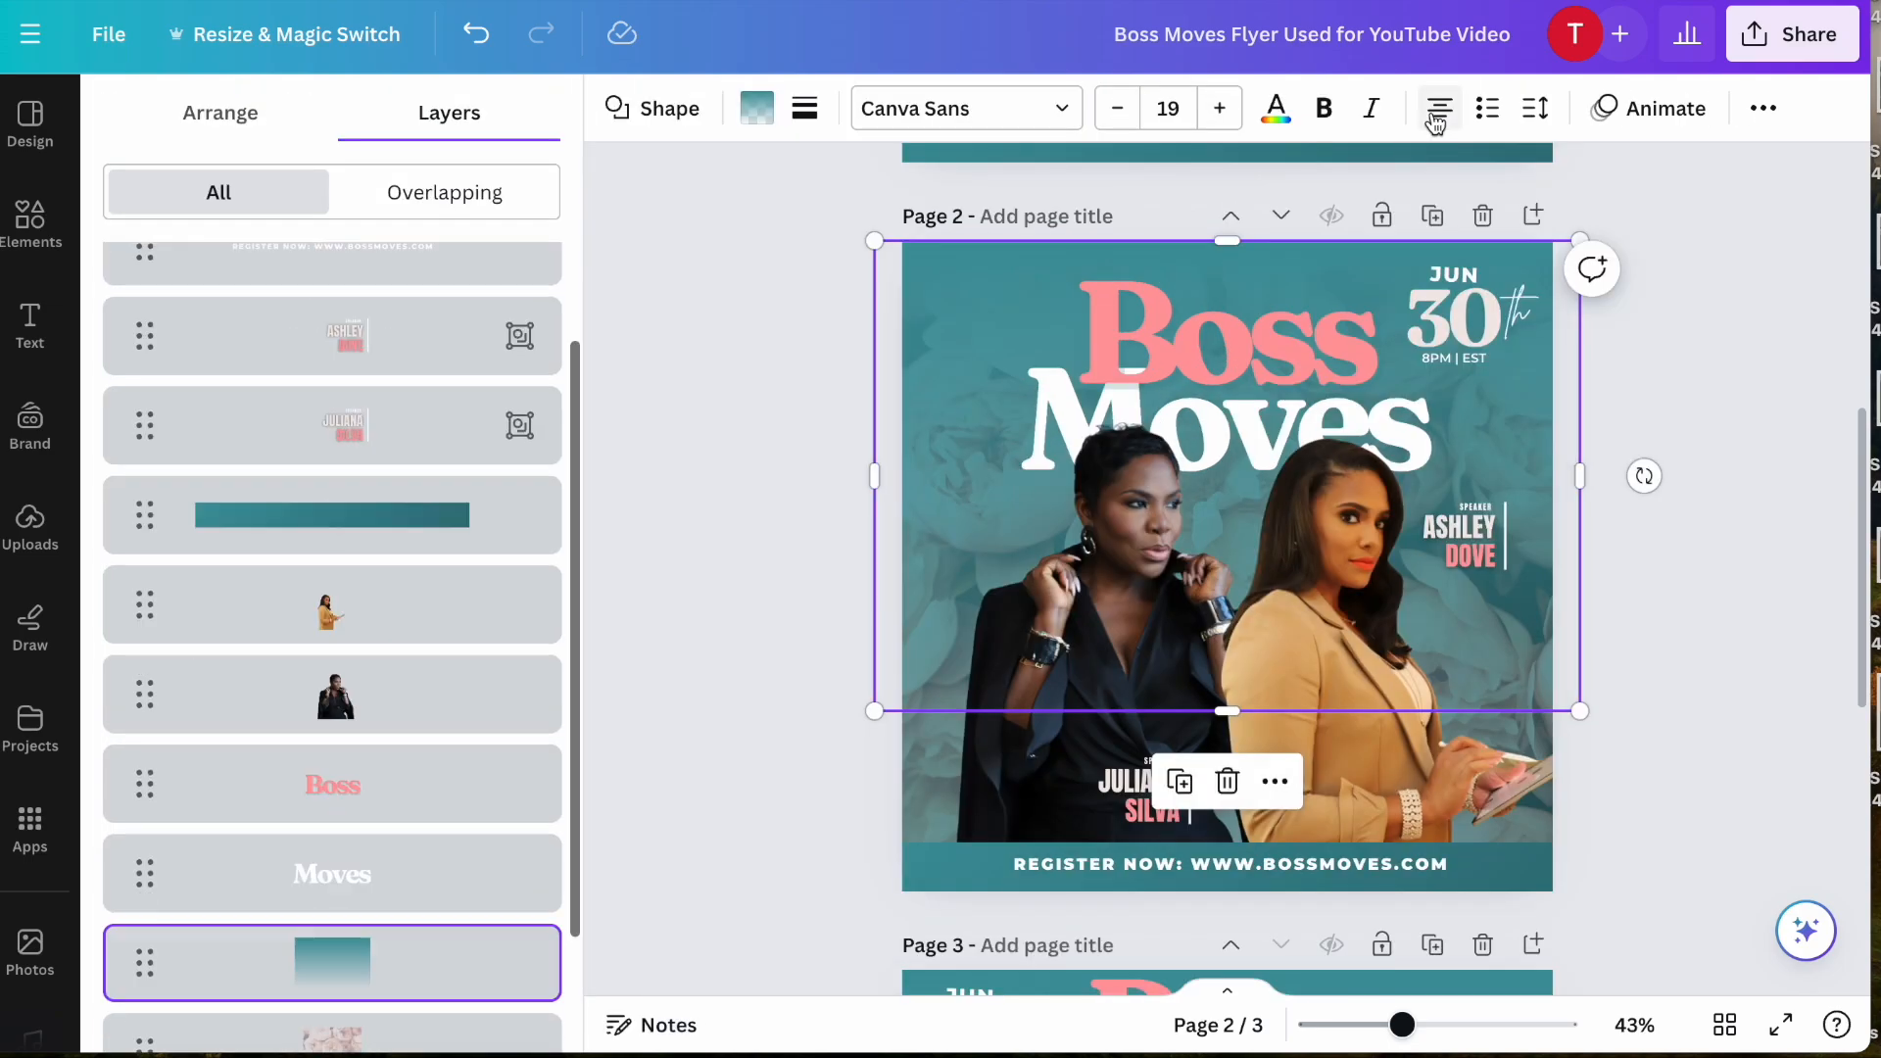
{"action": "scroll", "coordinate": [397, 443], "scroll_direction": "up", "scroll_amount": 3}
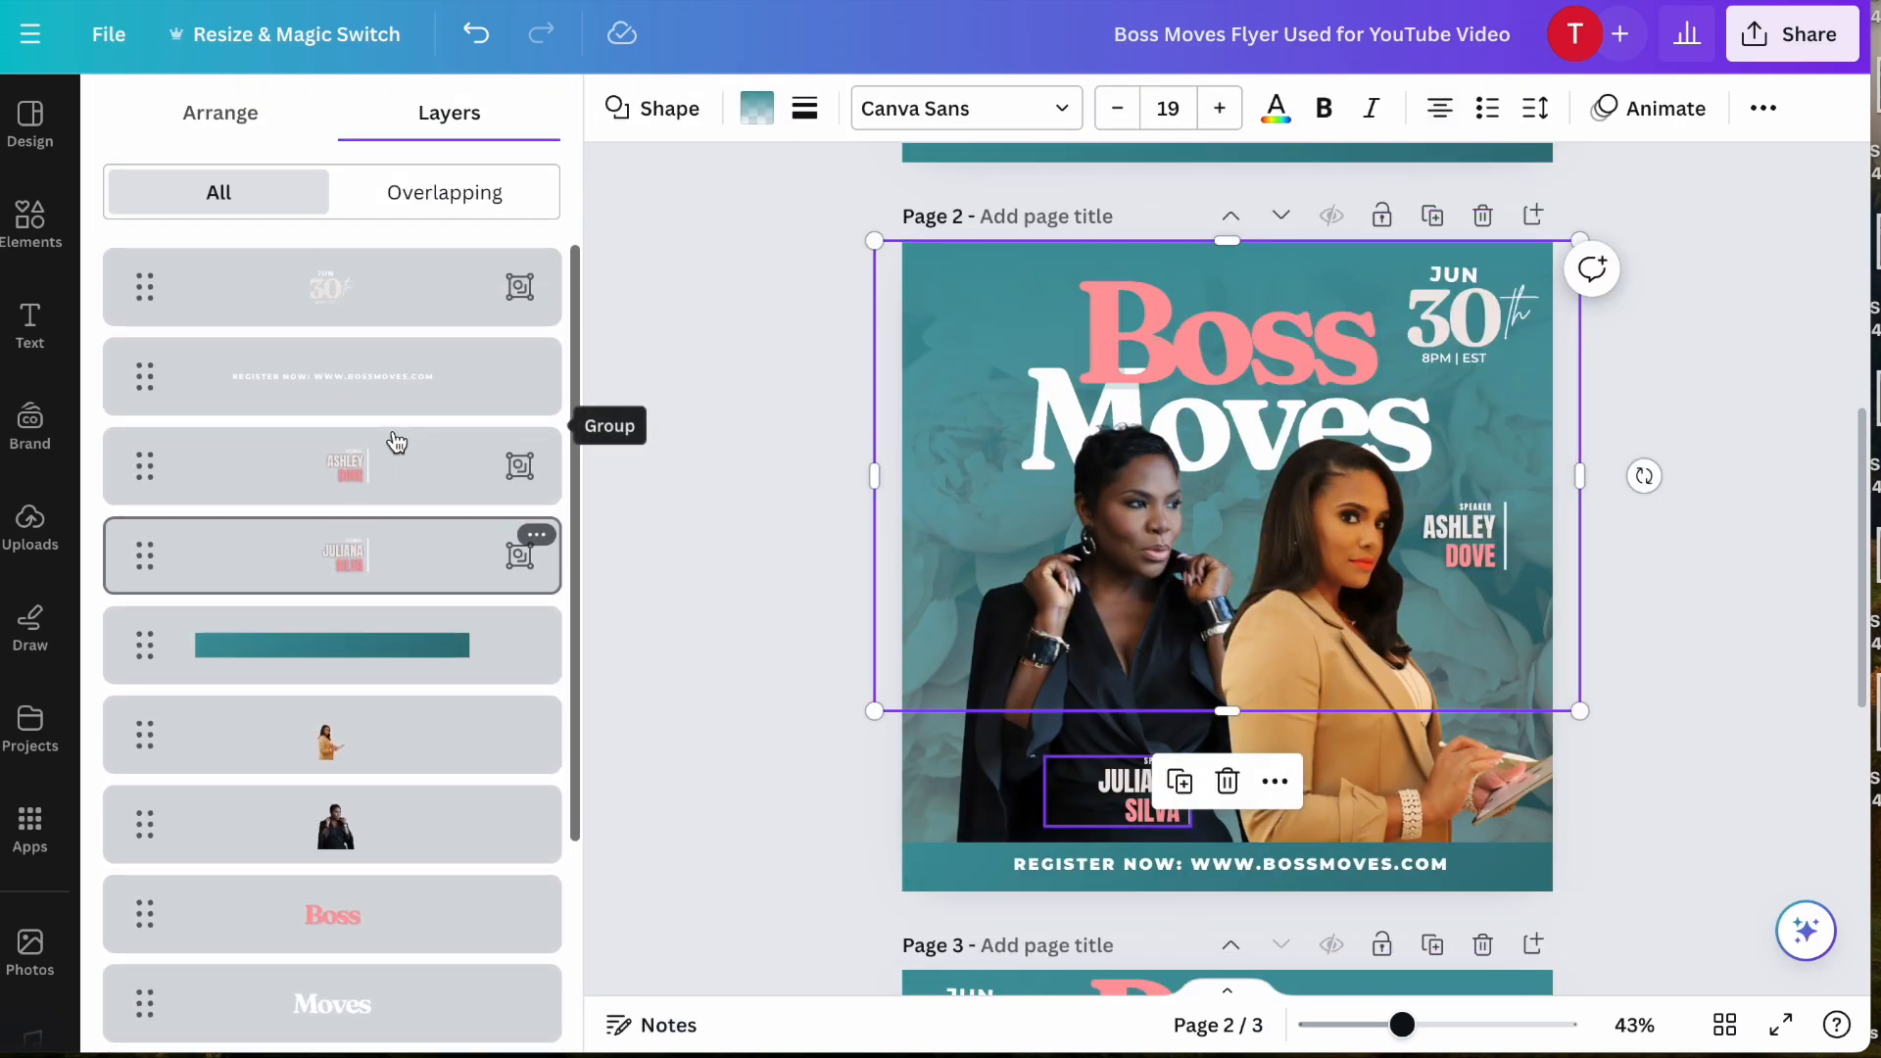
{"action": "scroll", "coordinate": [397, 442], "scroll_direction": "down", "scroll_amount": 3}
{"action": "scroll", "coordinate": [397, 443], "scroll_direction": "up", "scroll_amount": 3}
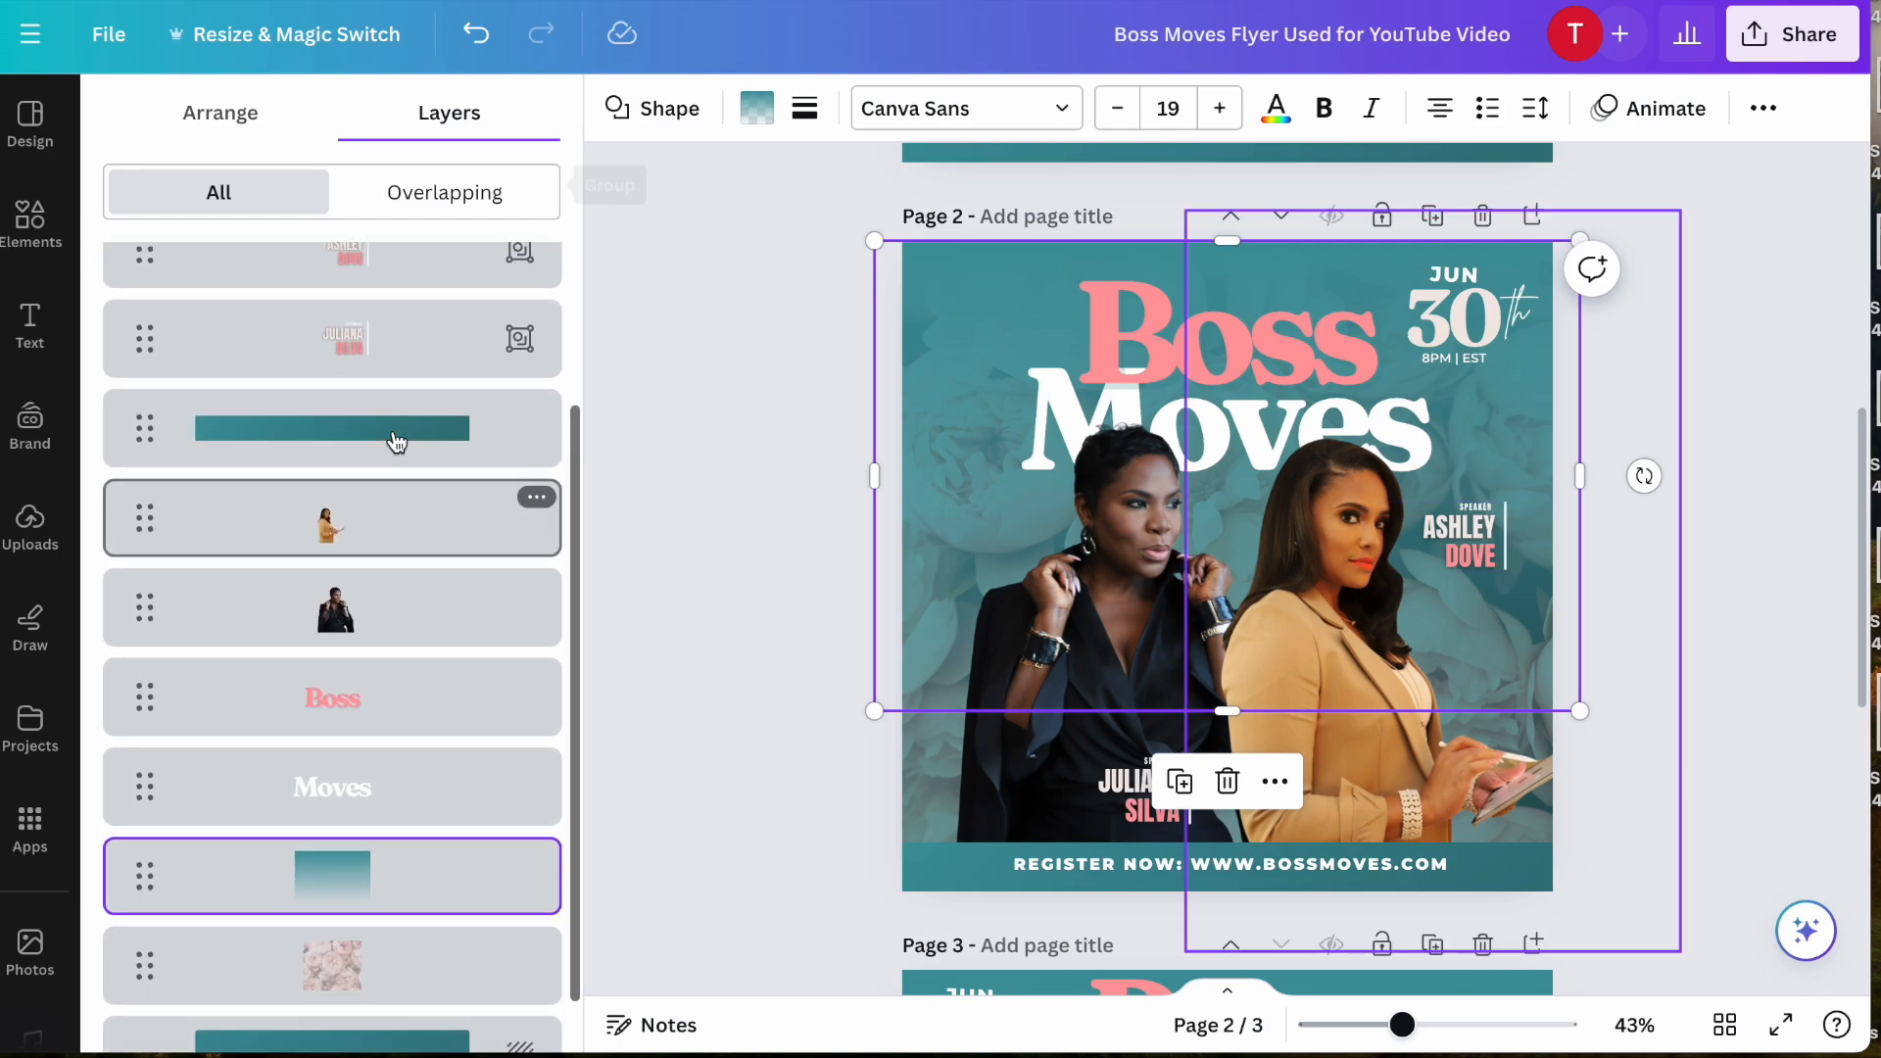
{"action": "scroll", "coordinate": [397, 443], "scroll_direction": "down", "scroll_amount": 3}
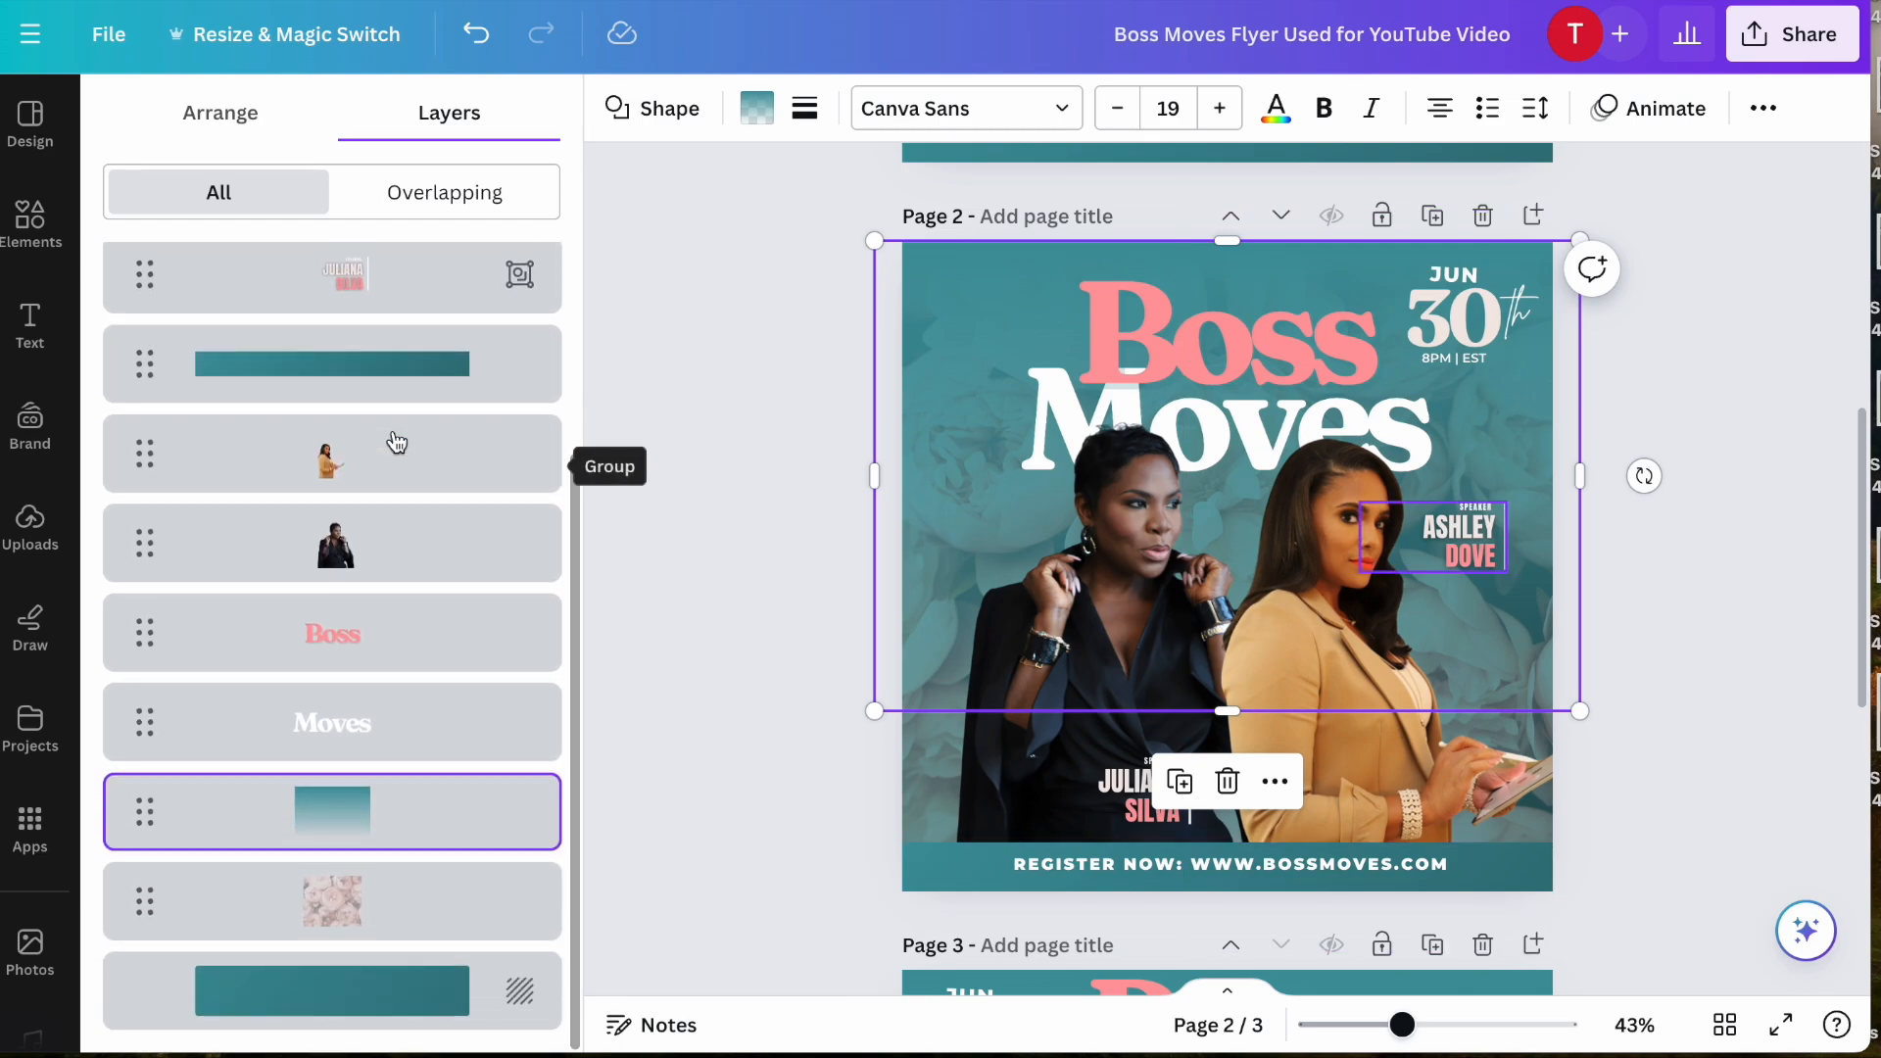
{"action": "scroll", "coordinate": [397, 443], "scroll_direction": "up", "scroll_amount": 1}
{"action": "scroll", "coordinate": [396, 443], "scroll_direction": "up", "scroll_amount": 3}
{"action": "scroll", "coordinate": [392, 441], "scroll_direction": "down", "scroll_amount": 3}
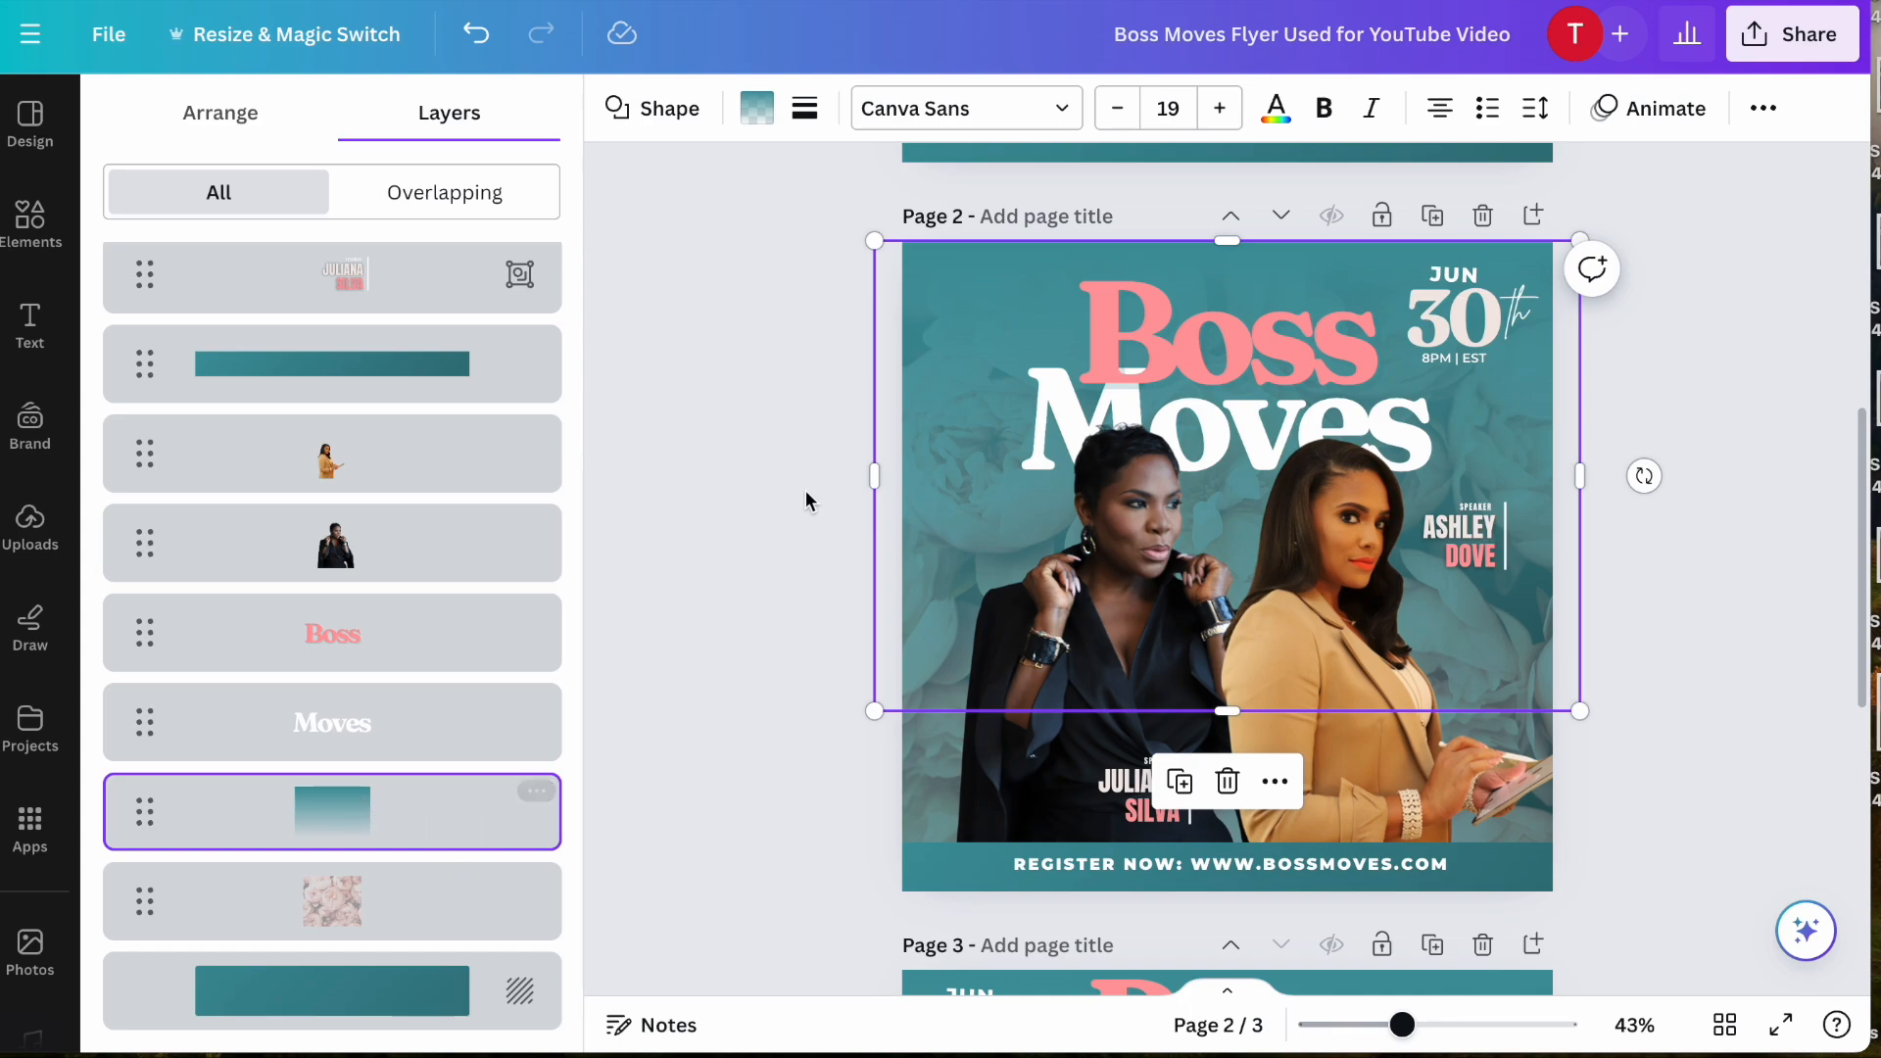
- Recolor the teal gradient overlay so both gradient colors are #000000, fading from solid black to fully transparent
{"action": "left_click", "coordinate": [743, 115]}
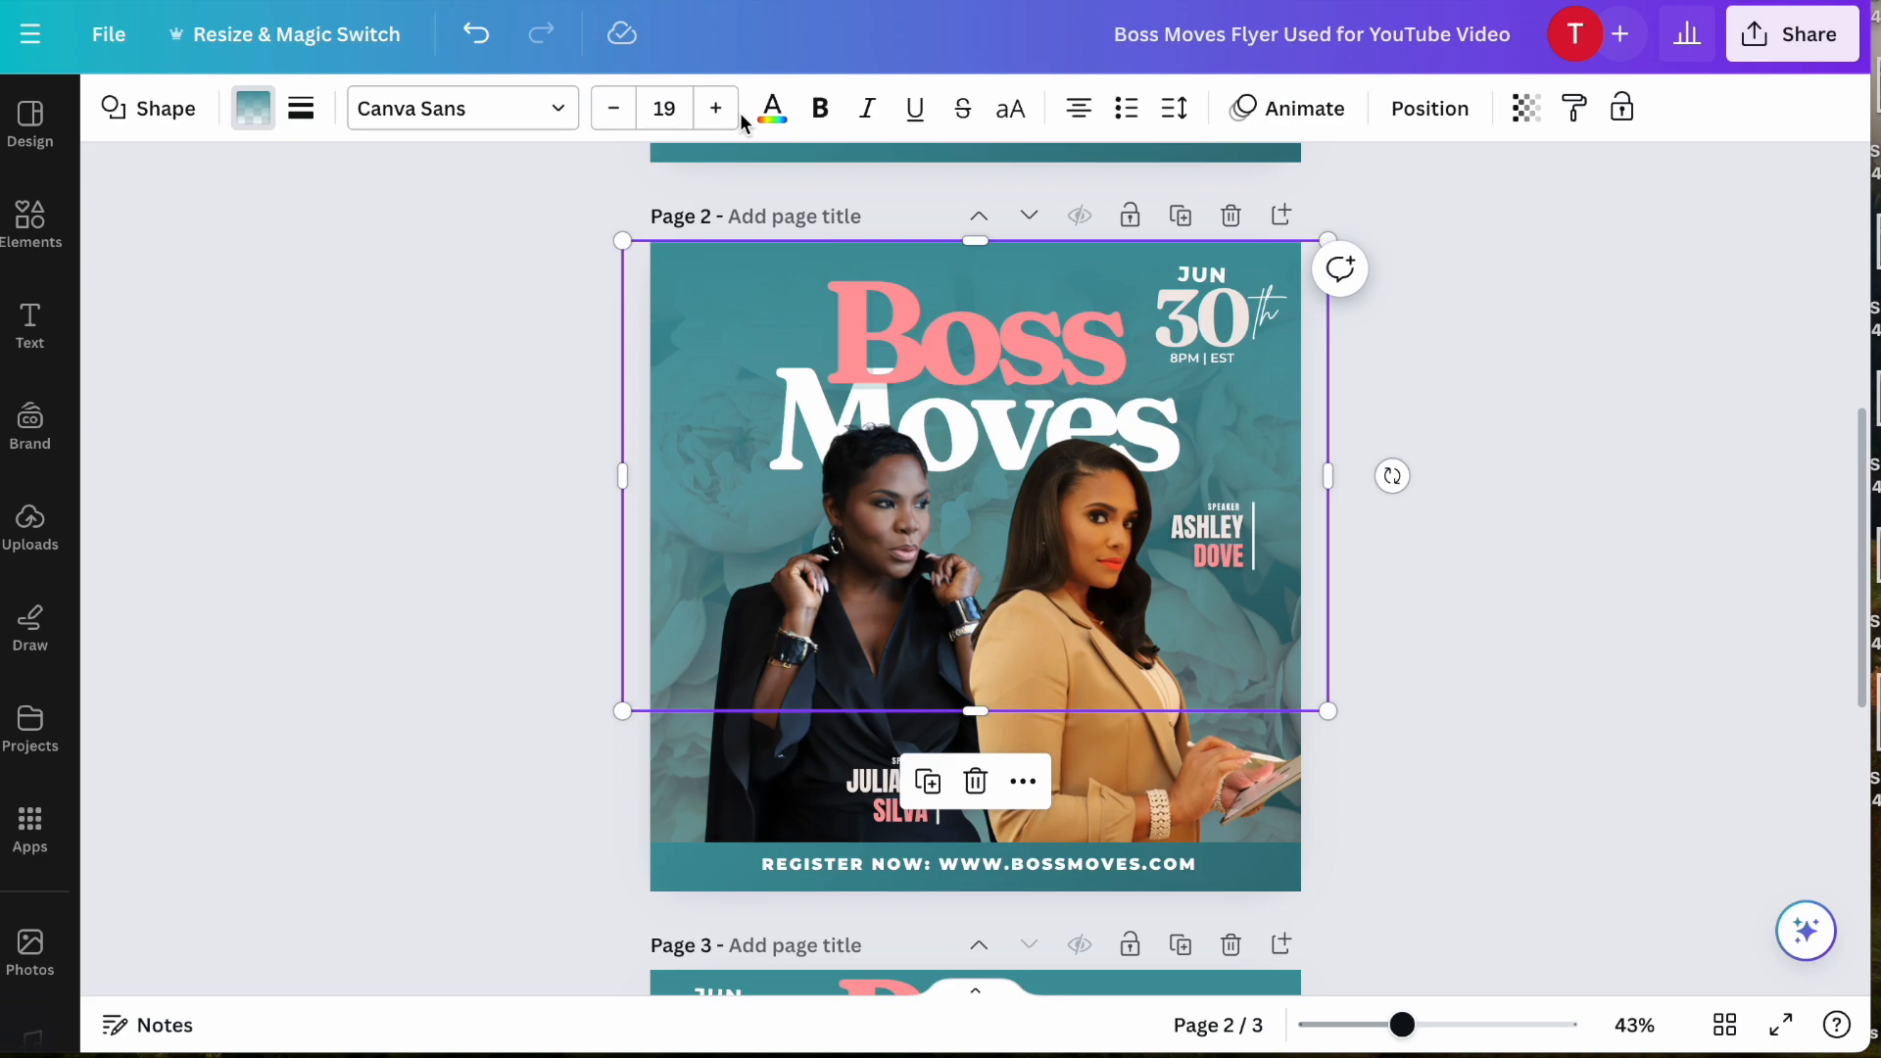
{"action": "left_click", "coordinate": [254, 109]}
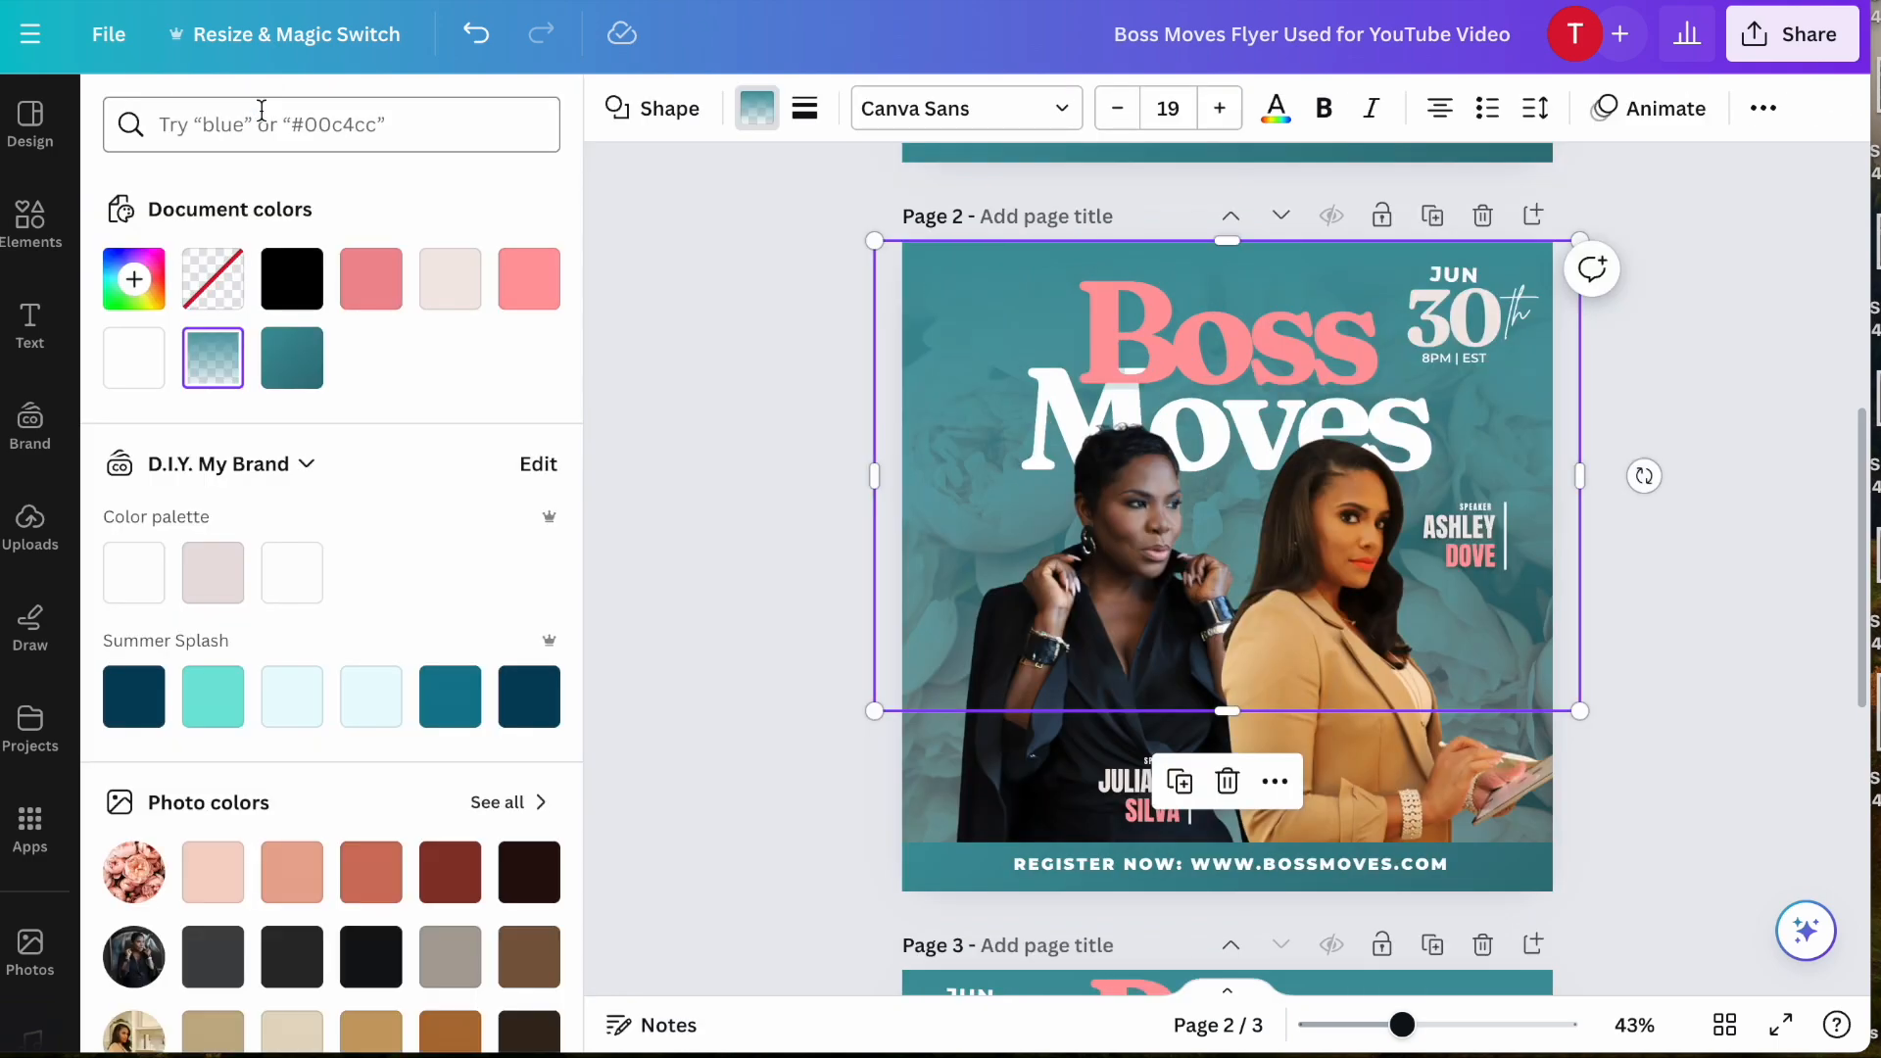
{"action": "left_click", "coordinate": [214, 366]}
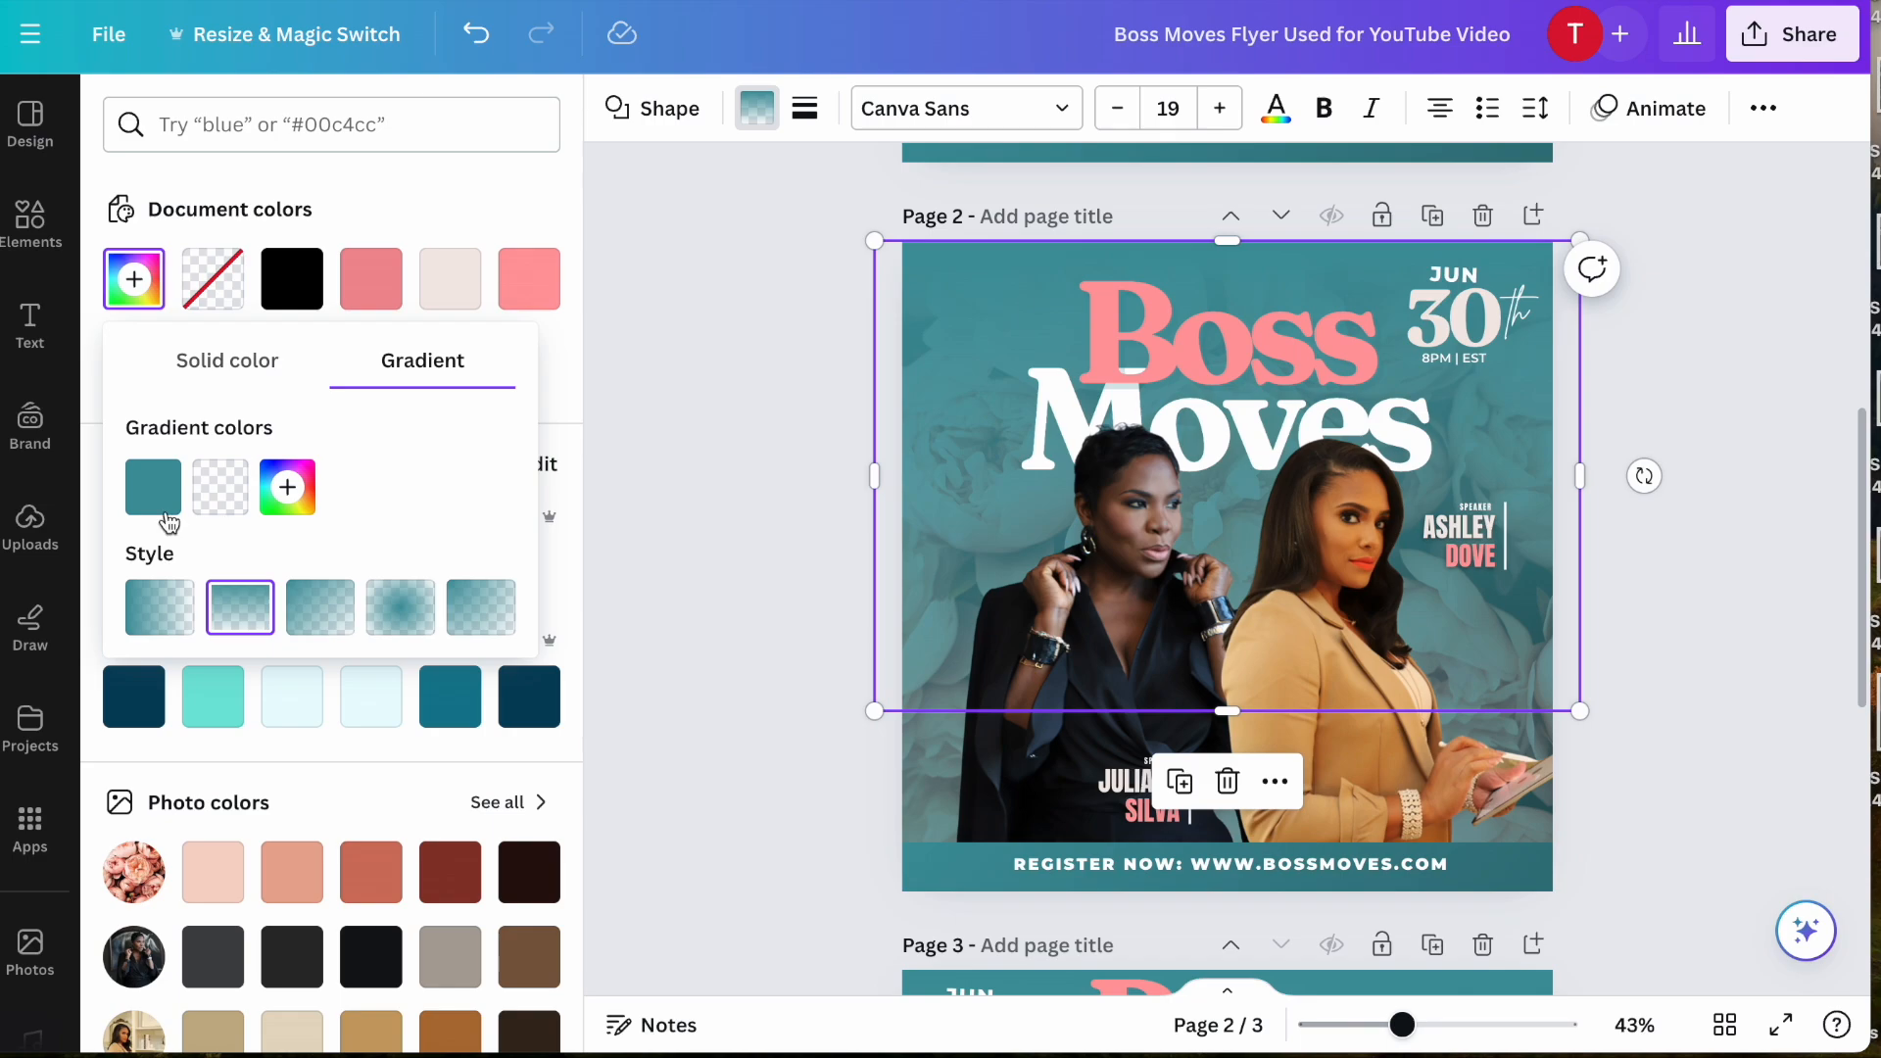
{"action": "left_click", "coordinate": [146, 502]}
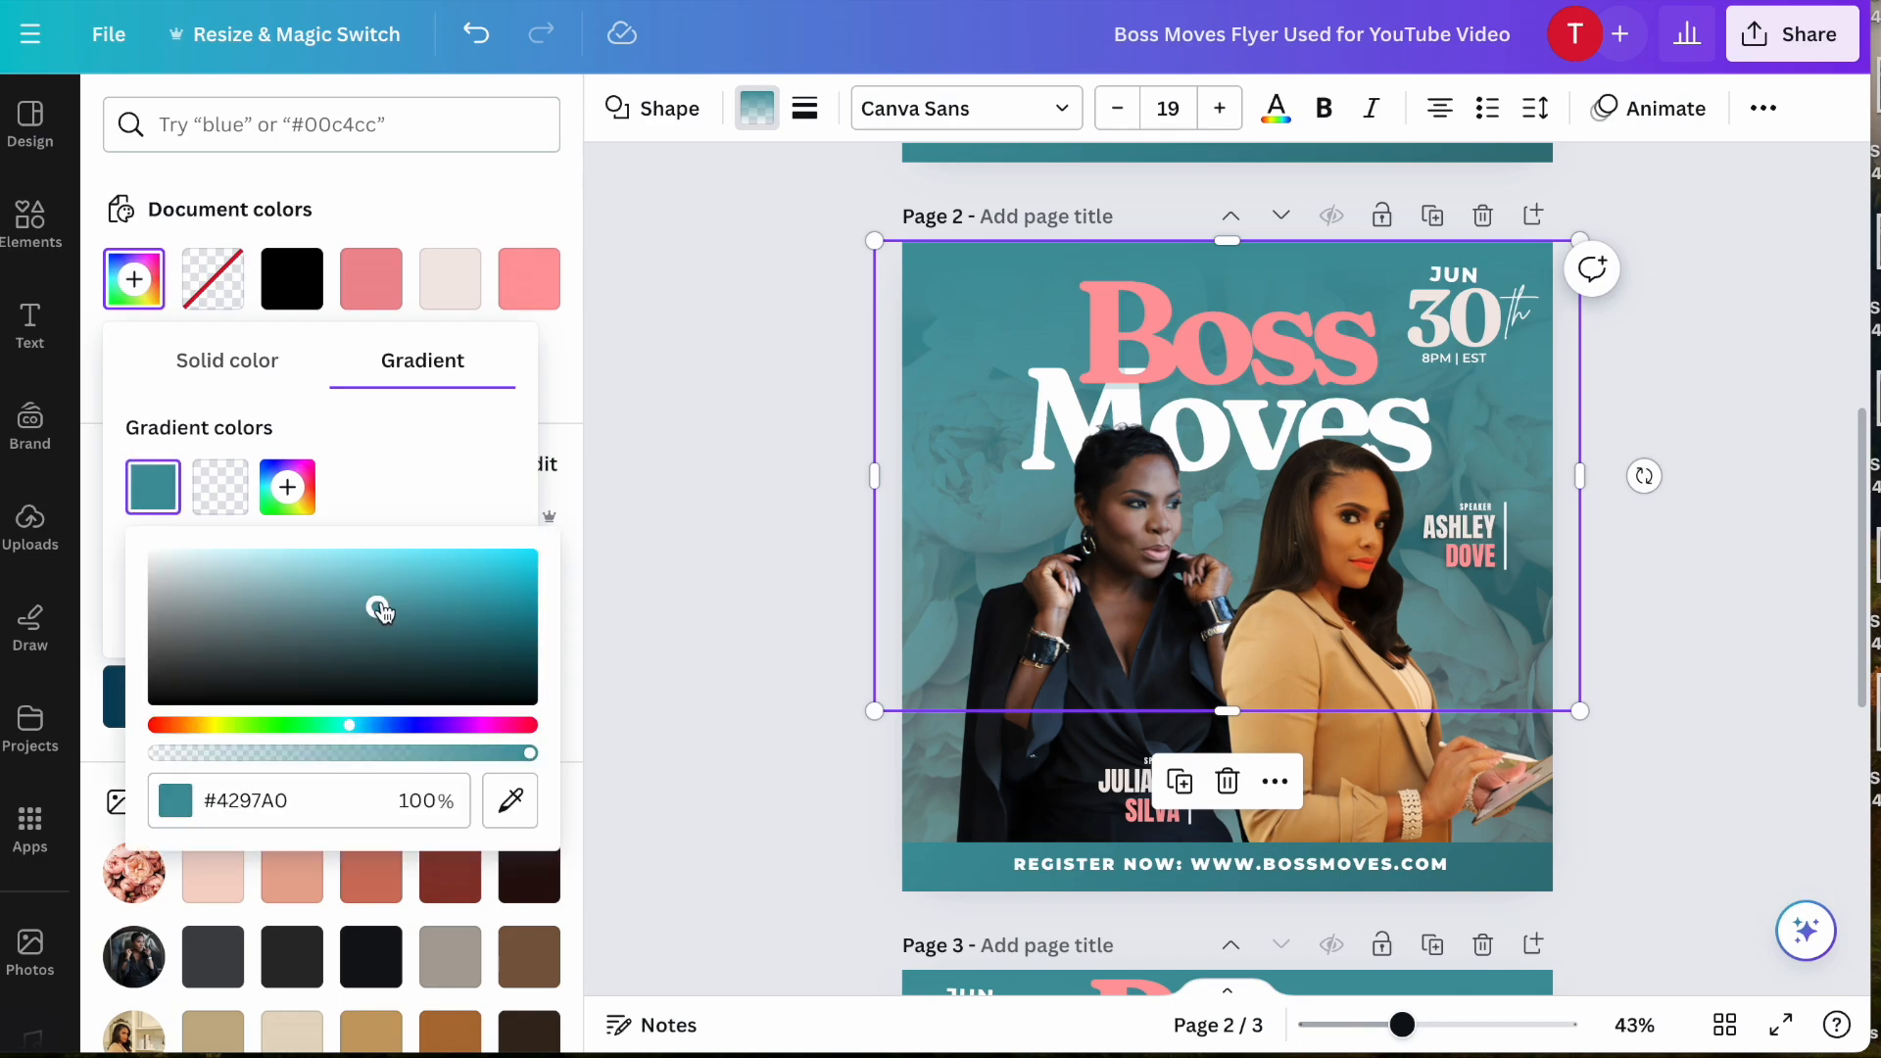
{"action": "left_click_drag", "start_coordinate": [379, 609], "coordinate": [93, 735]}
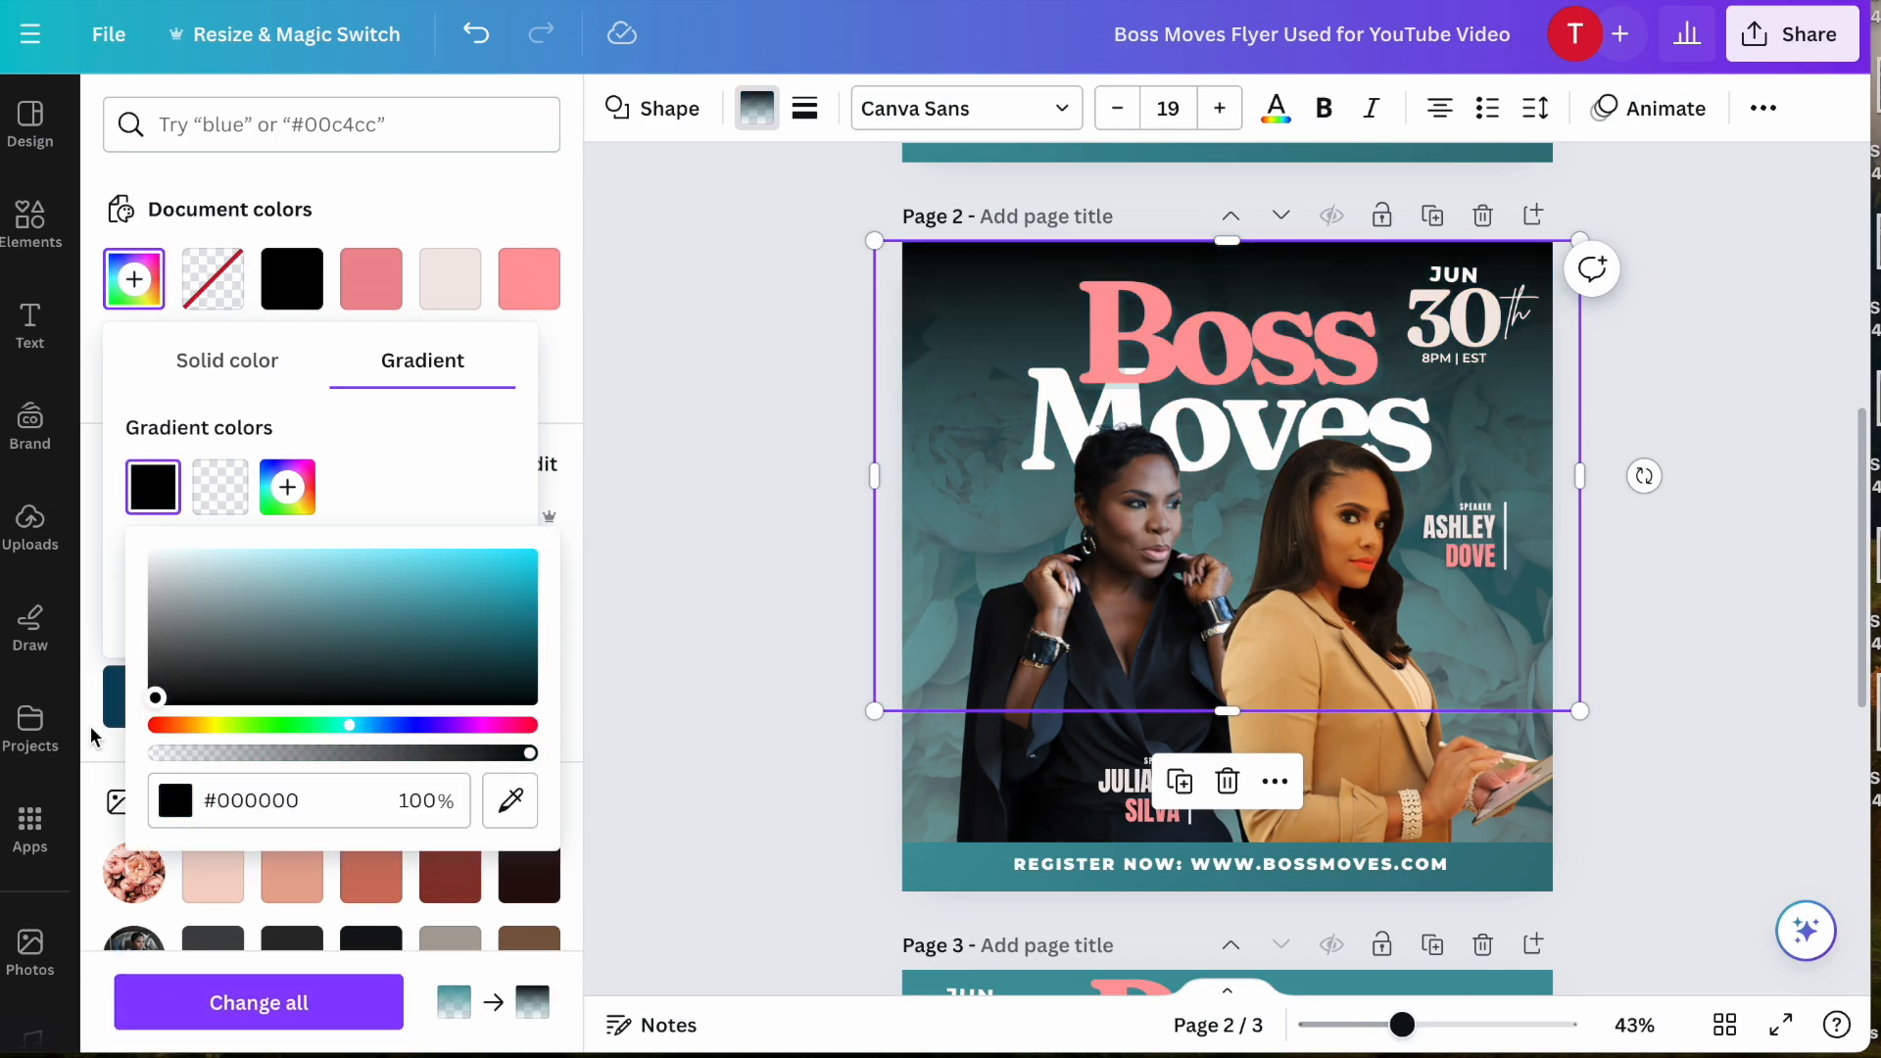
{"action": "left_click", "coordinate": [210, 489]}
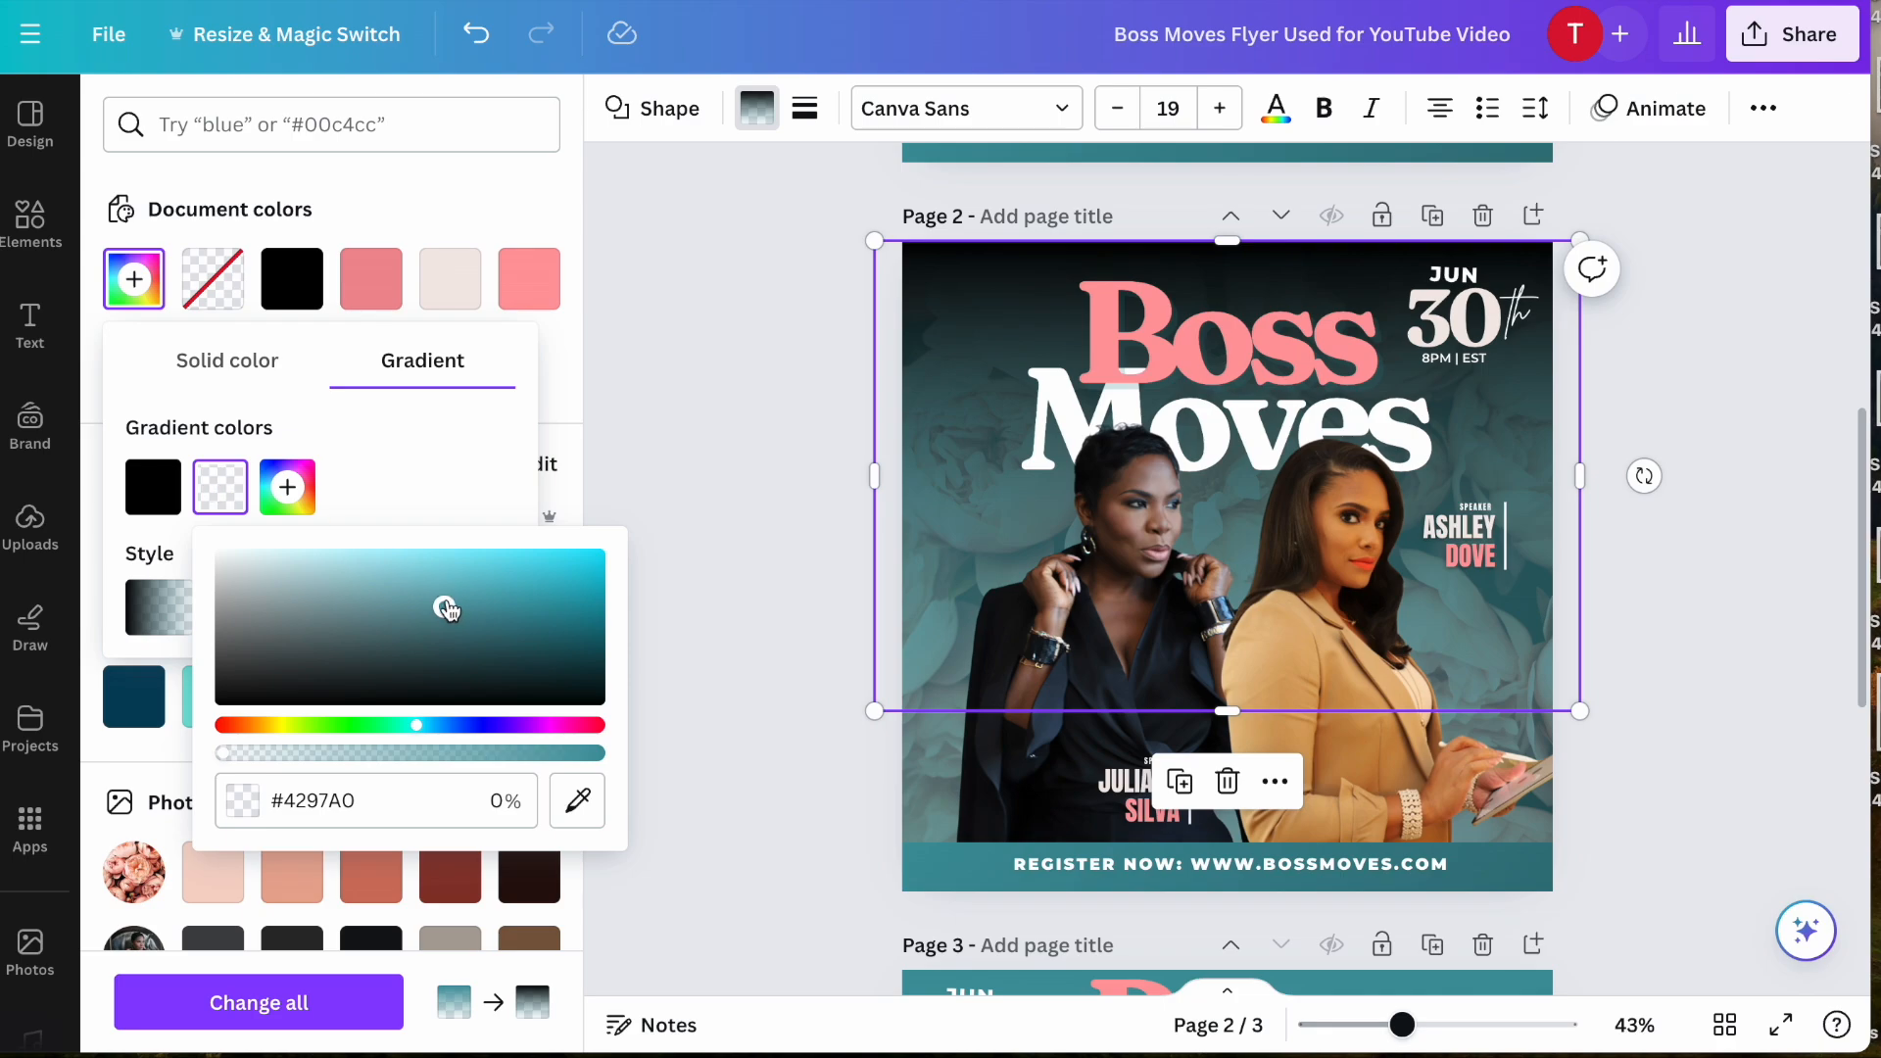
{"action": "left_click_drag", "start_coordinate": [448, 610], "coordinate": [217, 703]}
{"action": "left_click", "coordinate": [508, 448]}
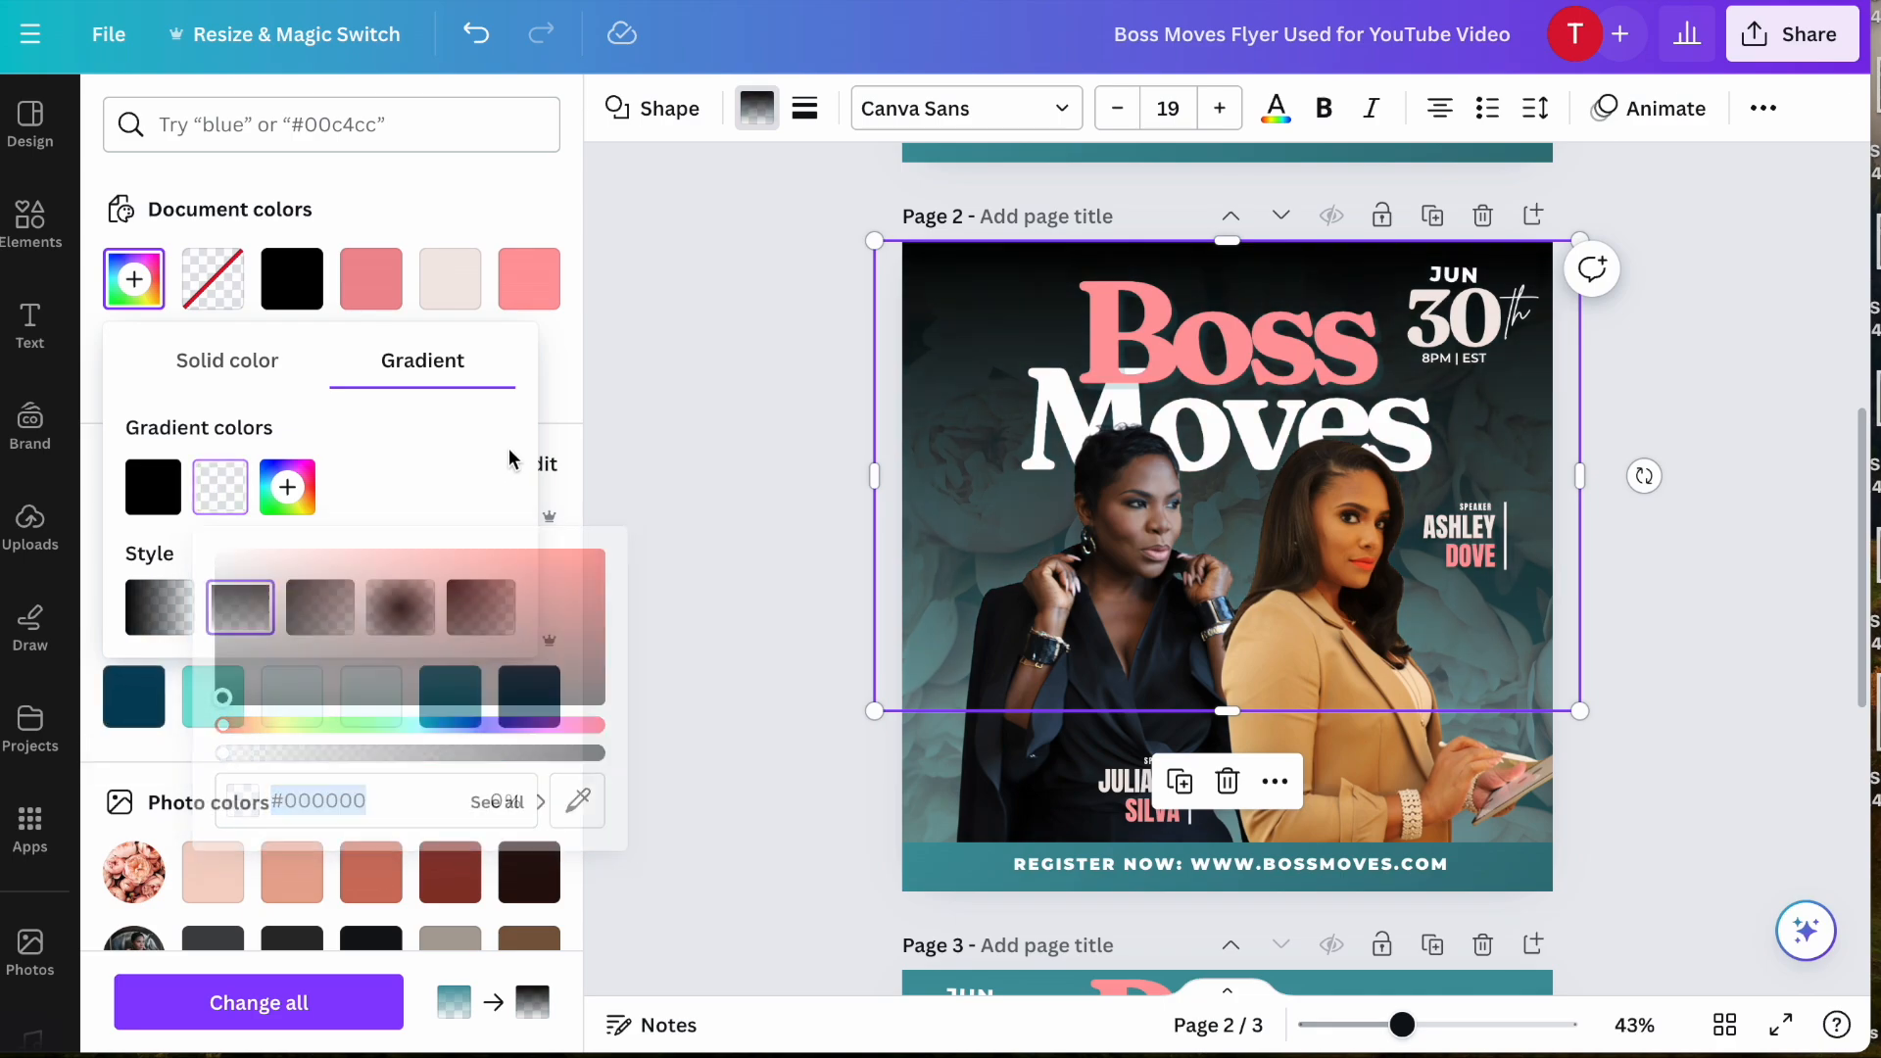
{"action": "left_click", "coordinate": [719, 457]}
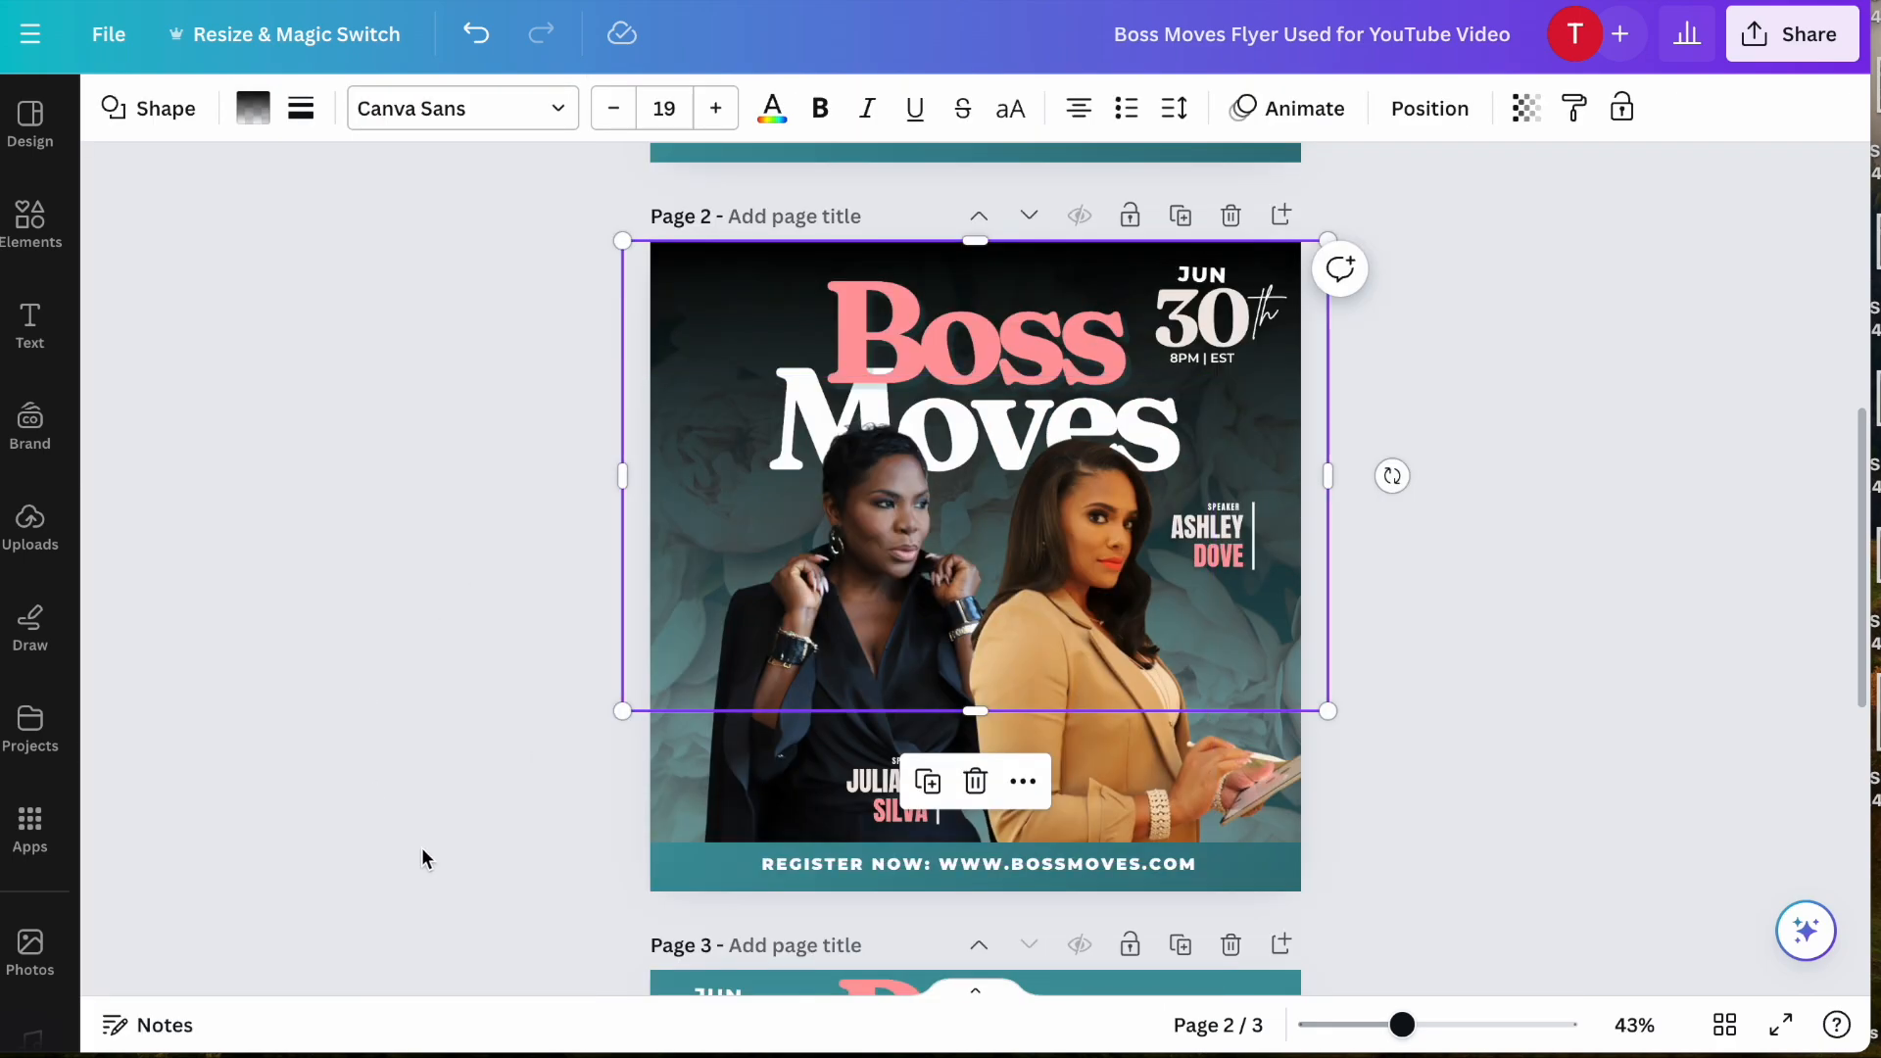
- Change page 2's teal footer bar to black, #000000
{"action": "left_click", "coordinate": [673, 872]}
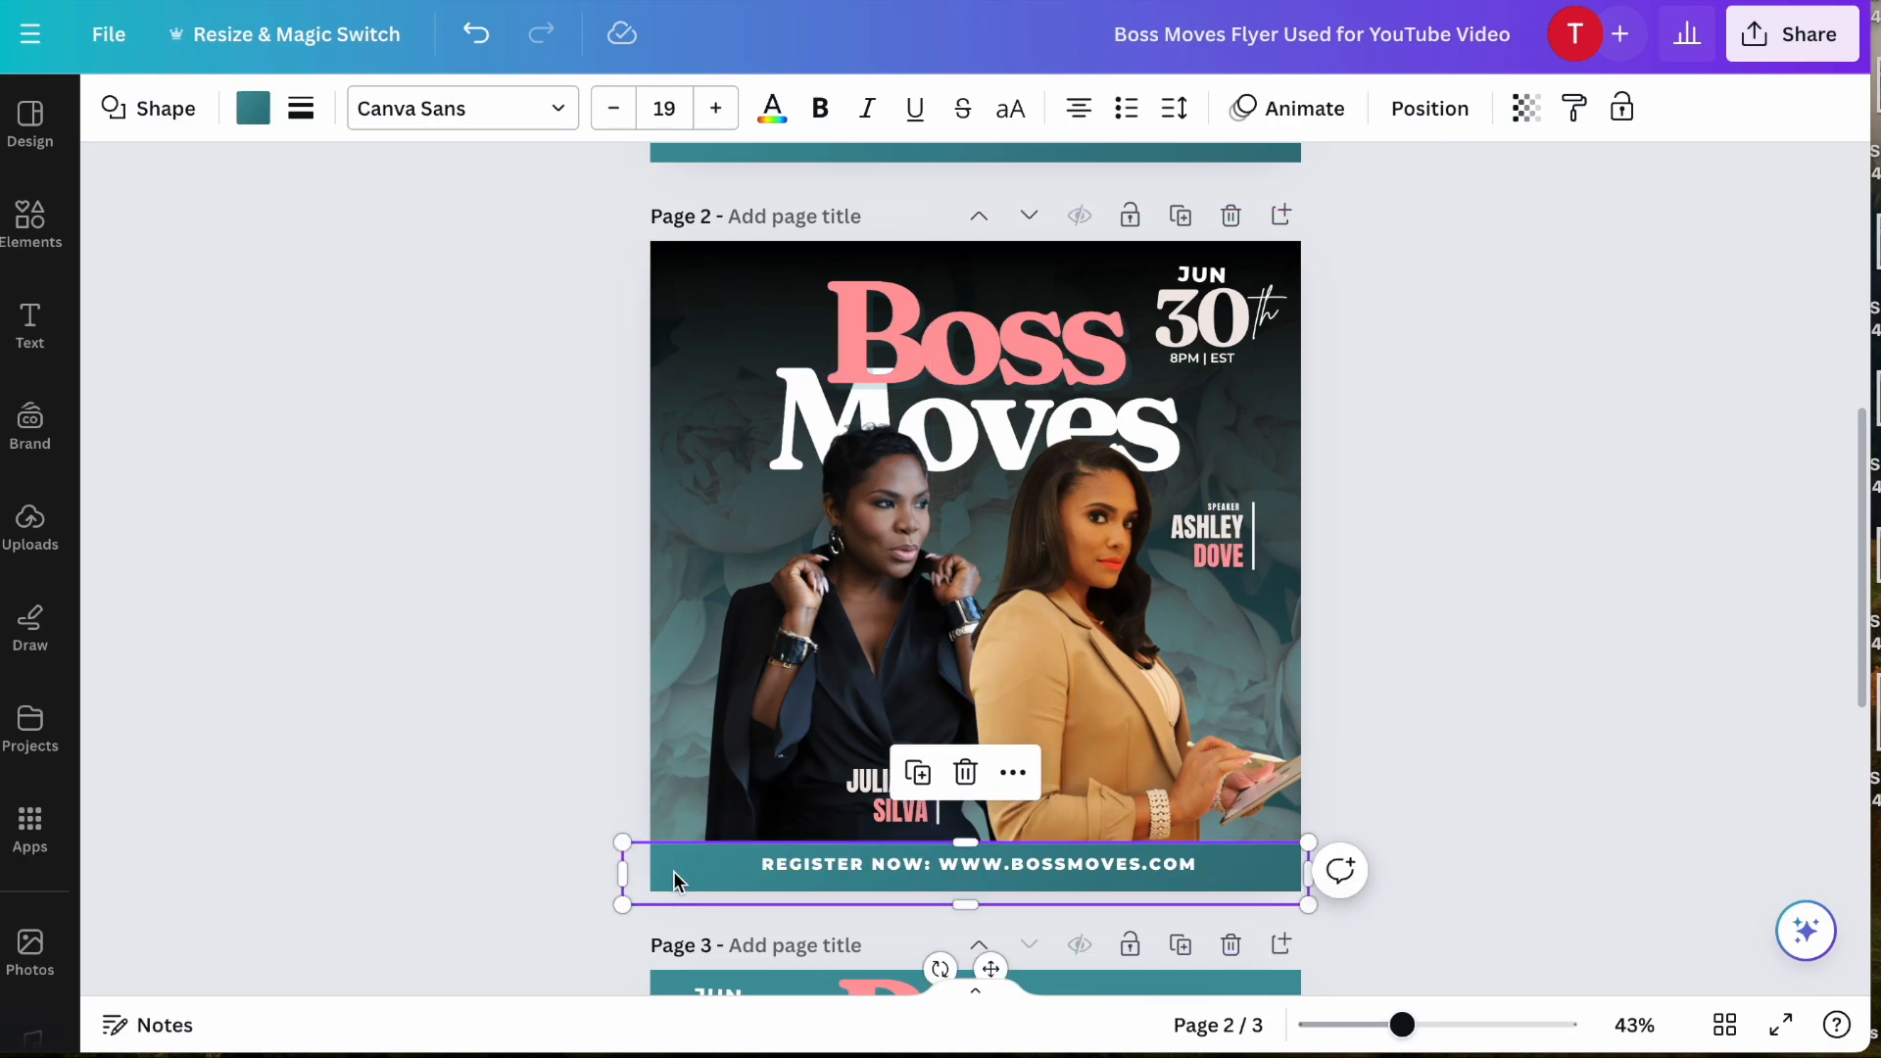
{"action": "left_click", "coordinate": [252, 108]}
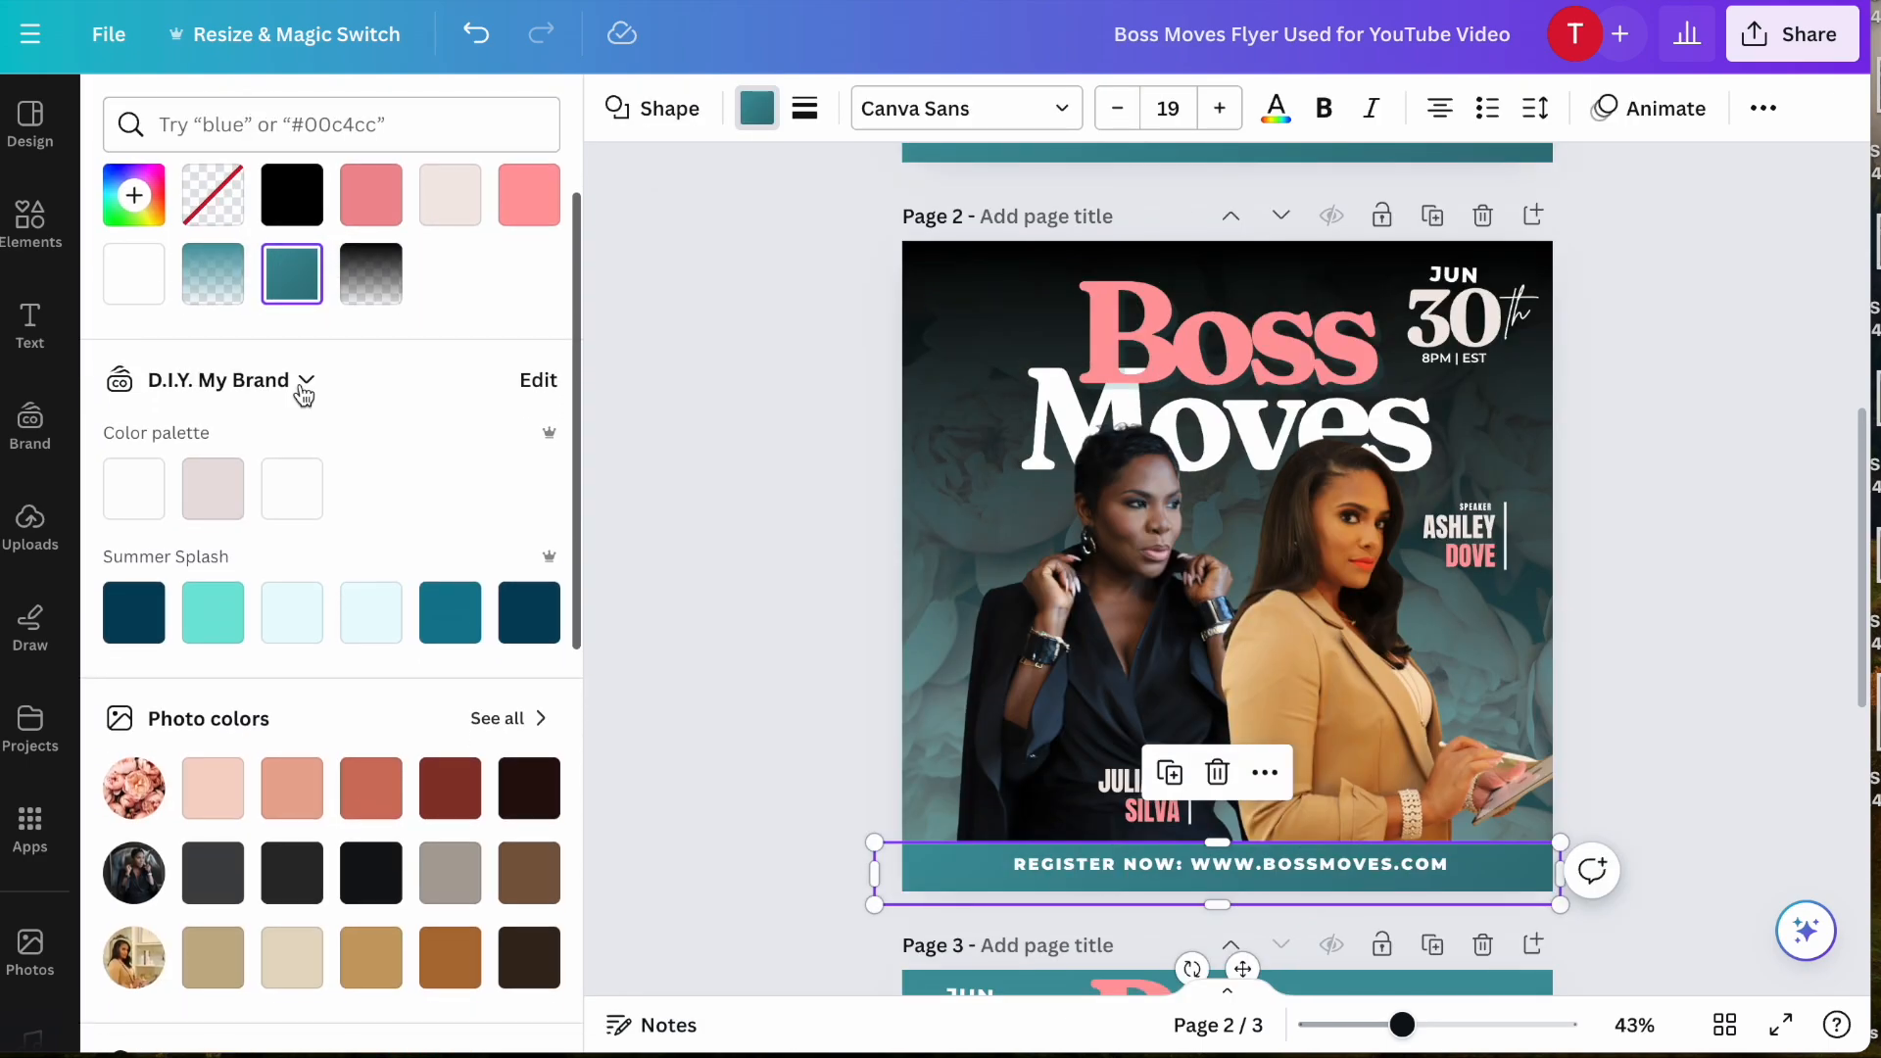
{"action": "left_click", "coordinate": [300, 284]}
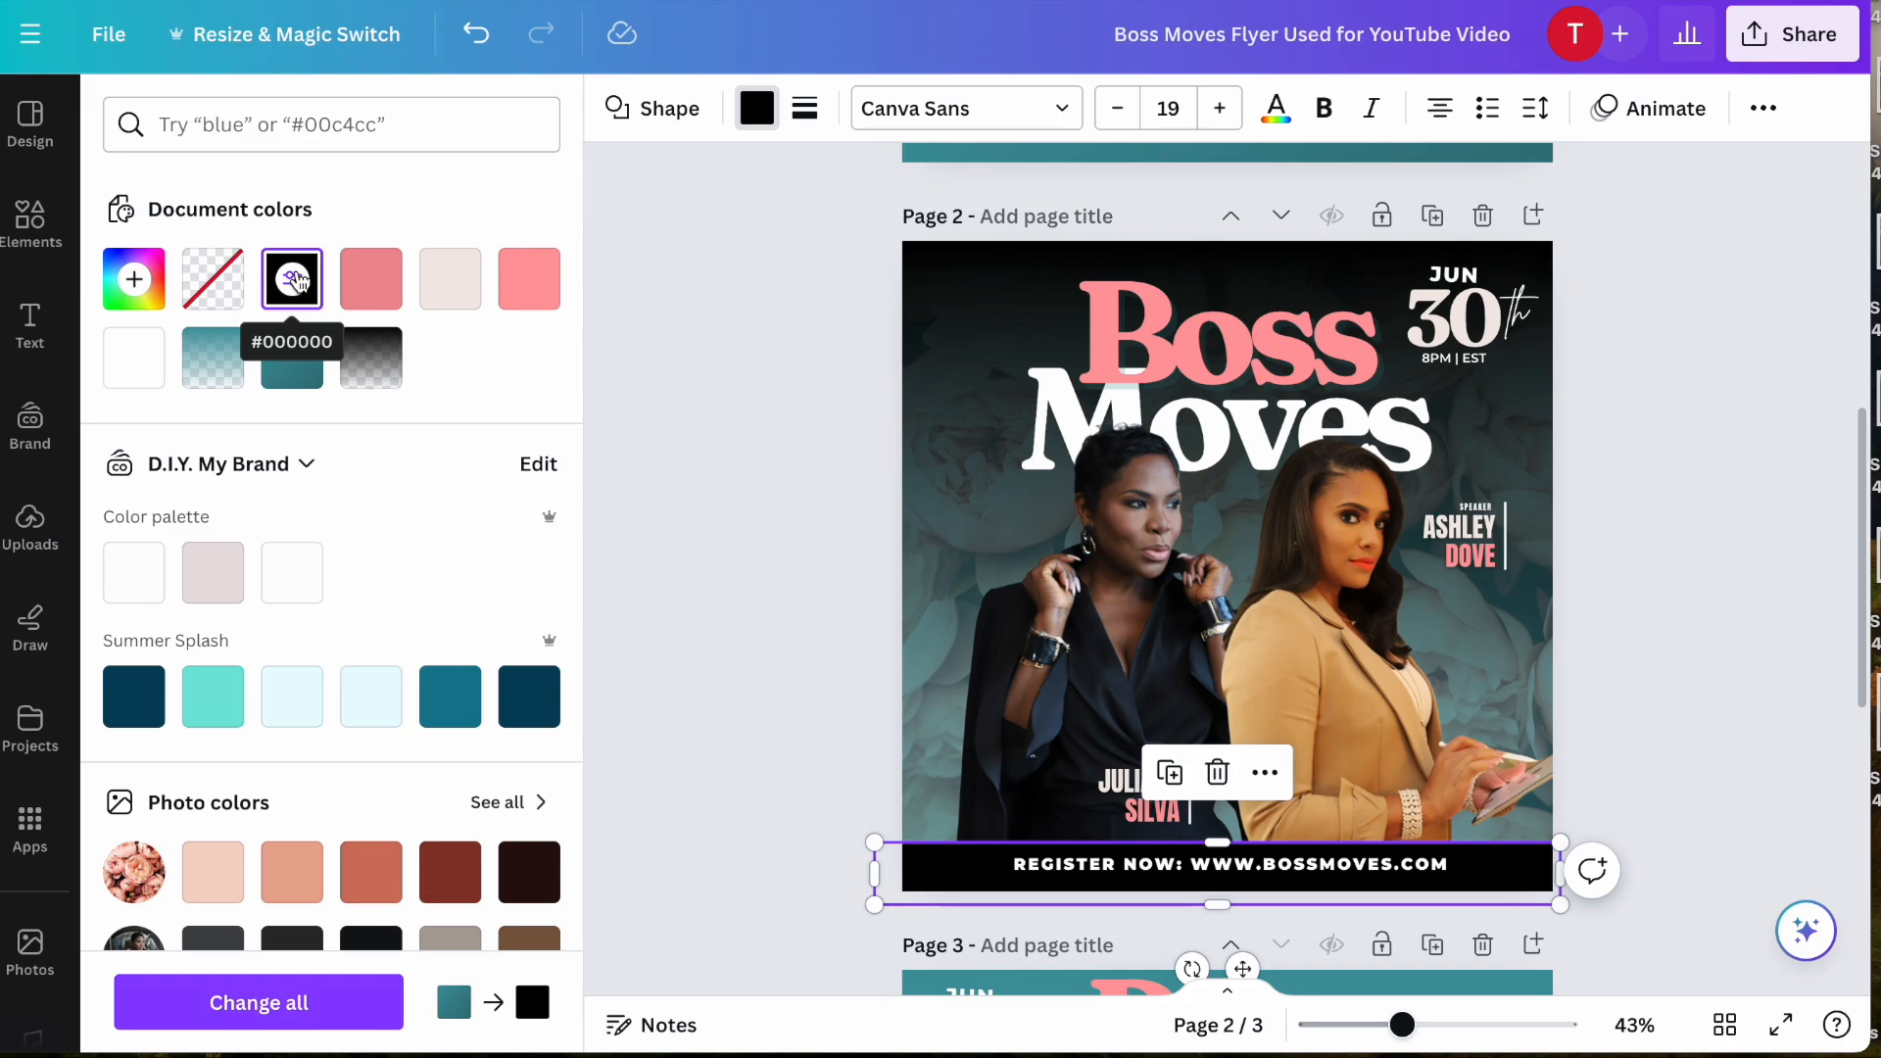
{"action": "key", "text": "Escape"}
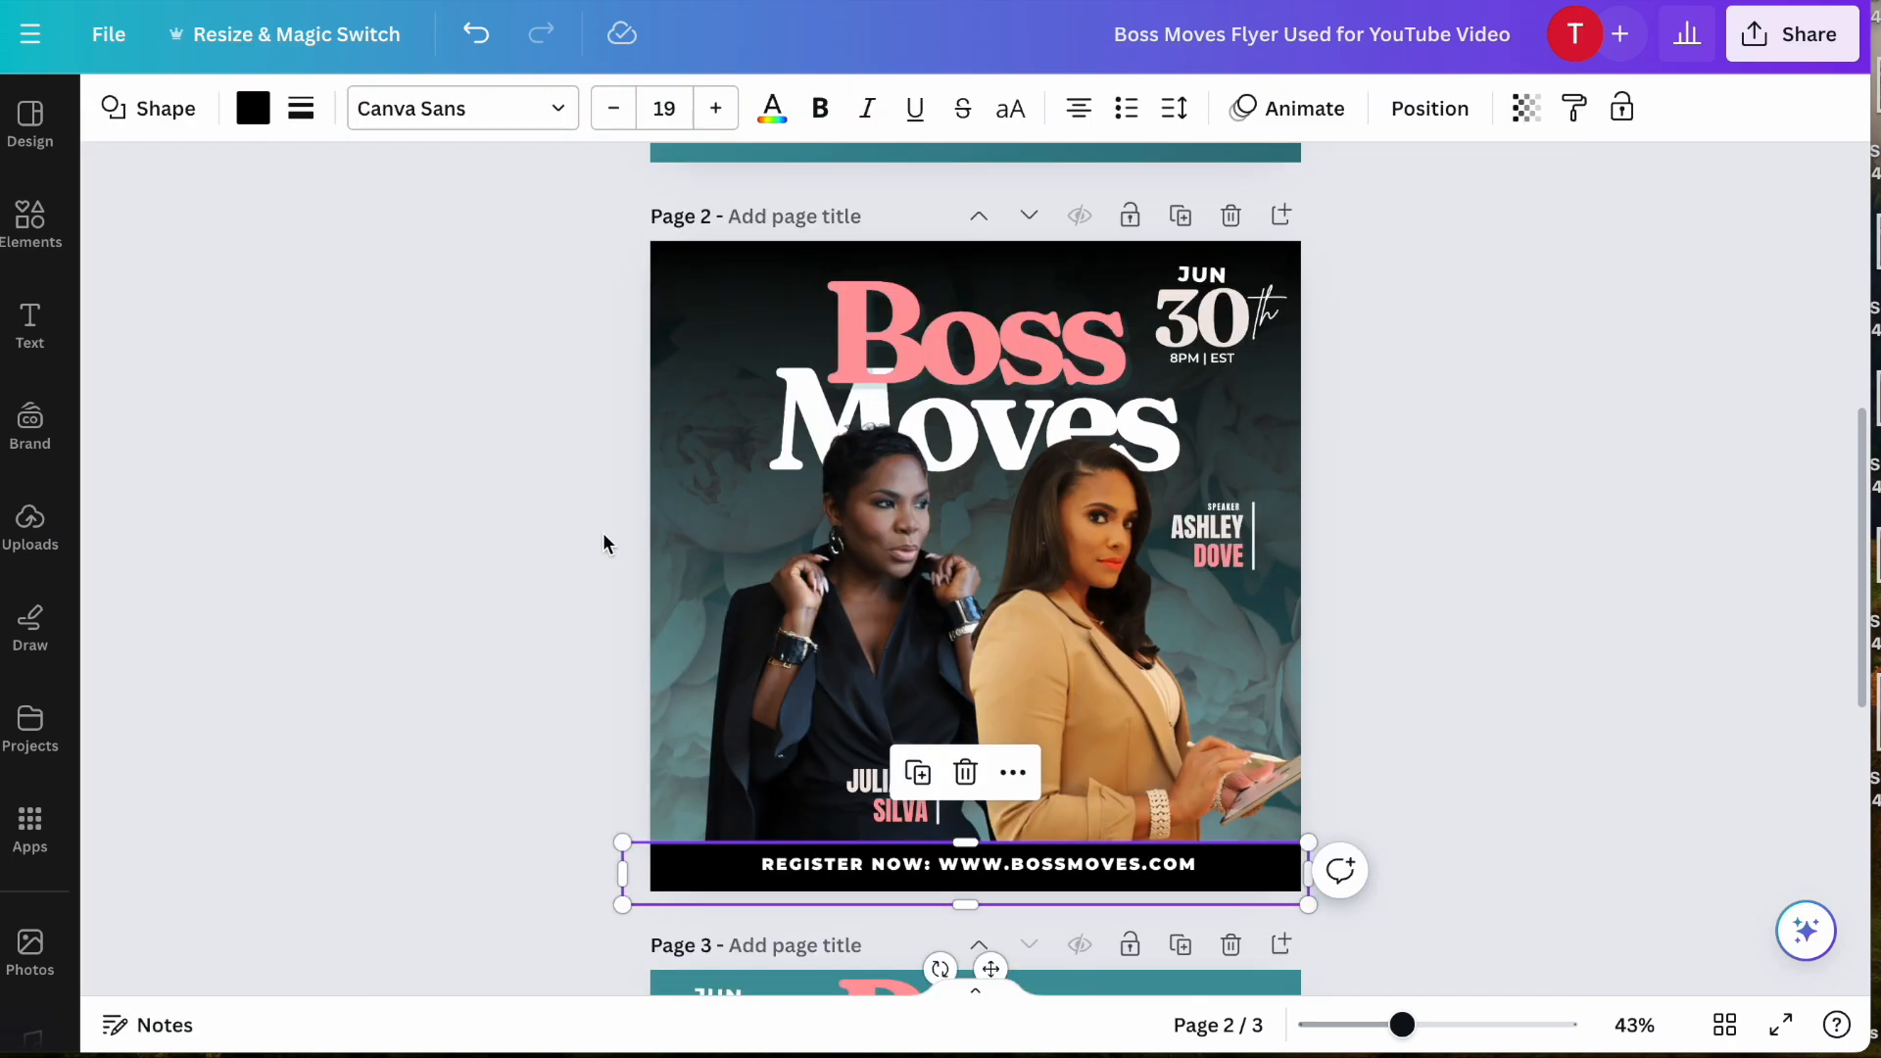
- Crop the empty side areas off both cutouts' frames: both sides of the woman in black and the outer side of the woman in tan
{"action": "left_click", "coordinate": [482, 645]}
{"action": "left_click", "coordinate": [676, 682]}
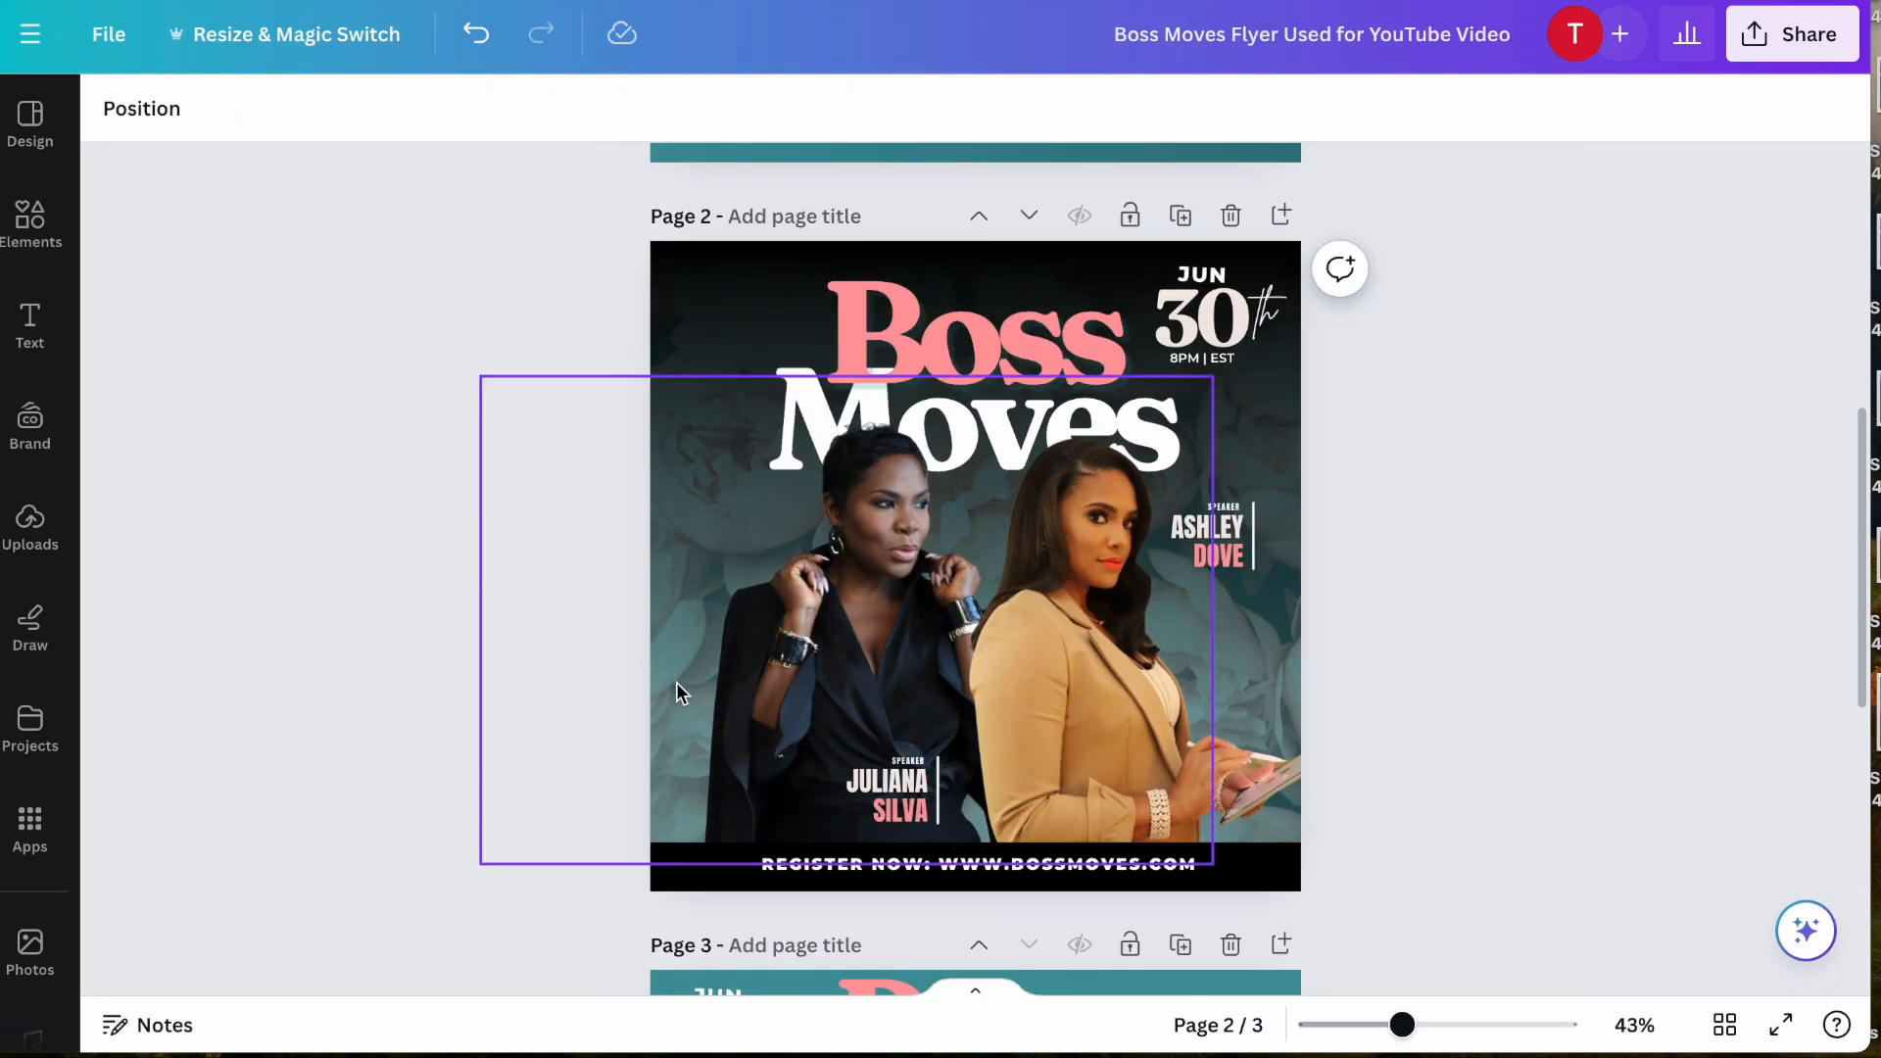
{"action": "scroll", "coordinate": [676, 681], "scroll_direction": "up", "scroll_amount": 1}
{"action": "scroll", "coordinate": [676, 682], "scroll_direction": "down", "scroll_amount": 1}
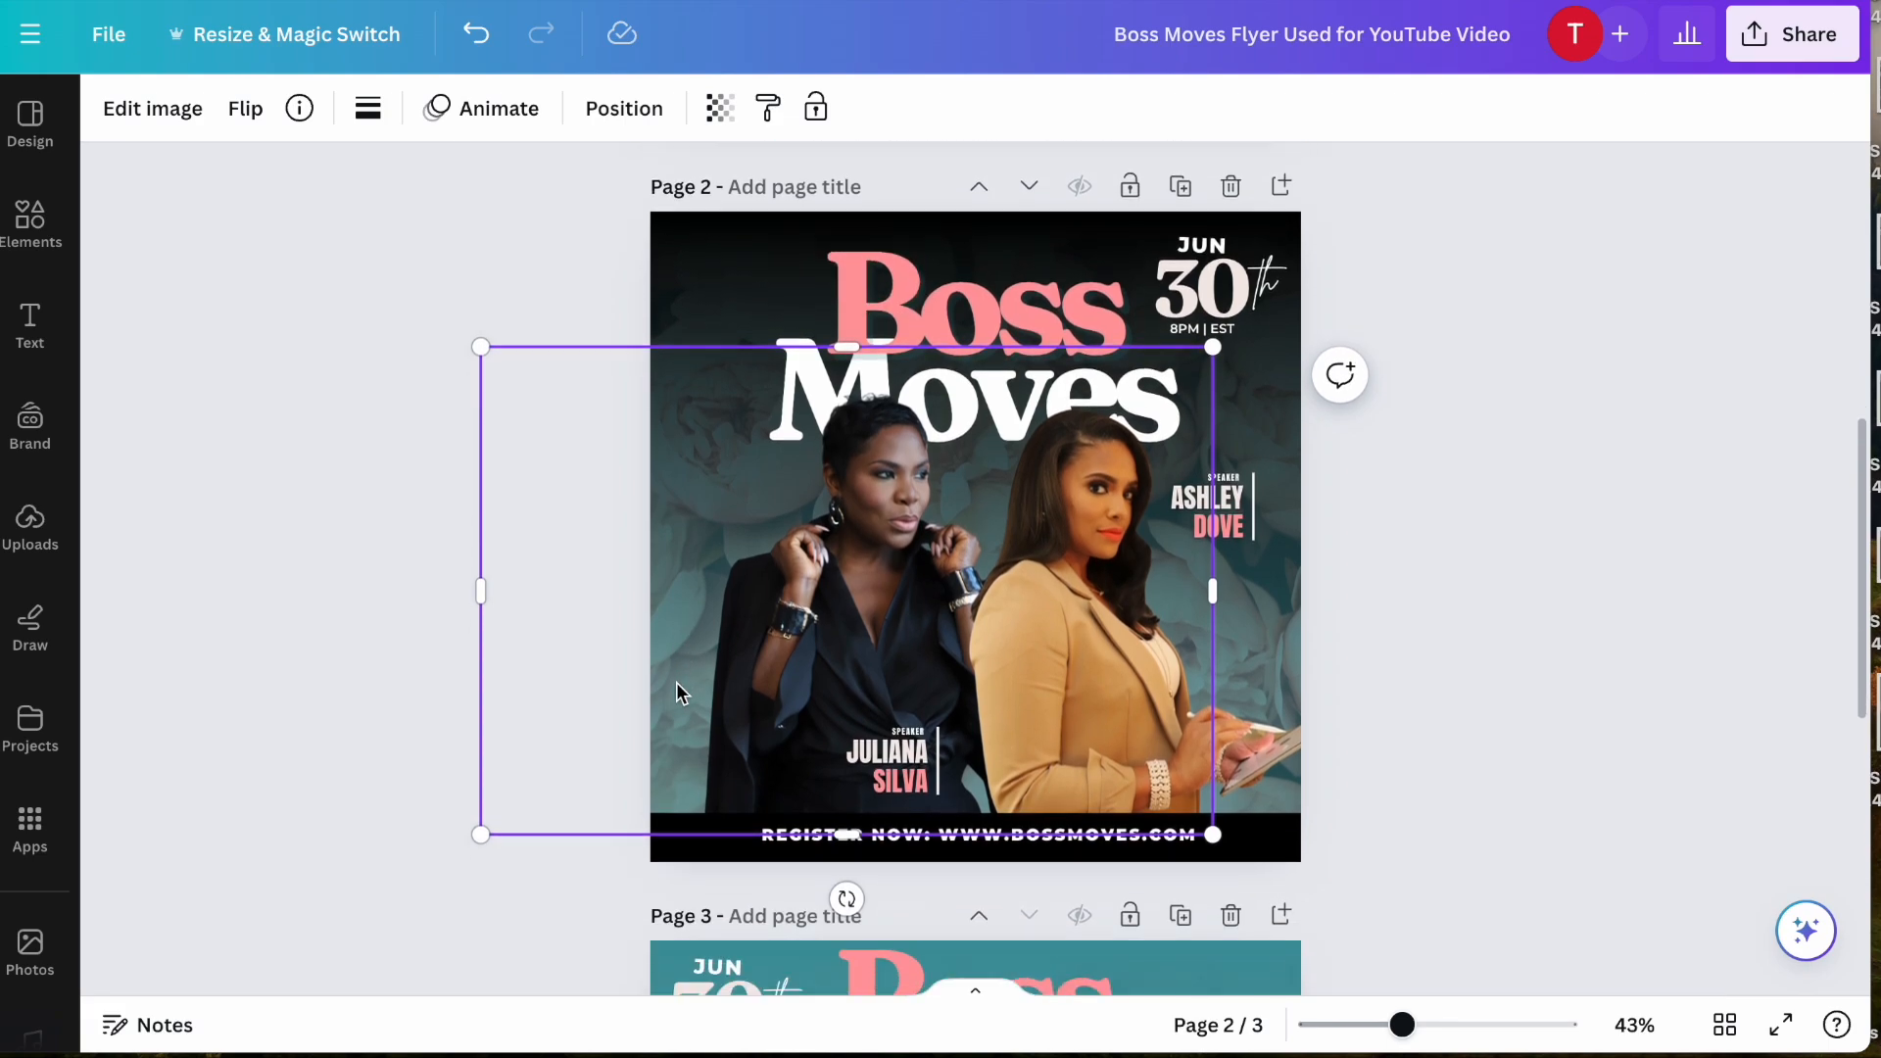
{"action": "left_click_drag", "start_coordinate": [474, 587], "coordinate": [688, 617]}
{"action": "left_click_drag", "start_coordinate": [1213, 584], "coordinate": [1049, 586]}
{"action": "left_click", "coordinate": [1149, 585]}
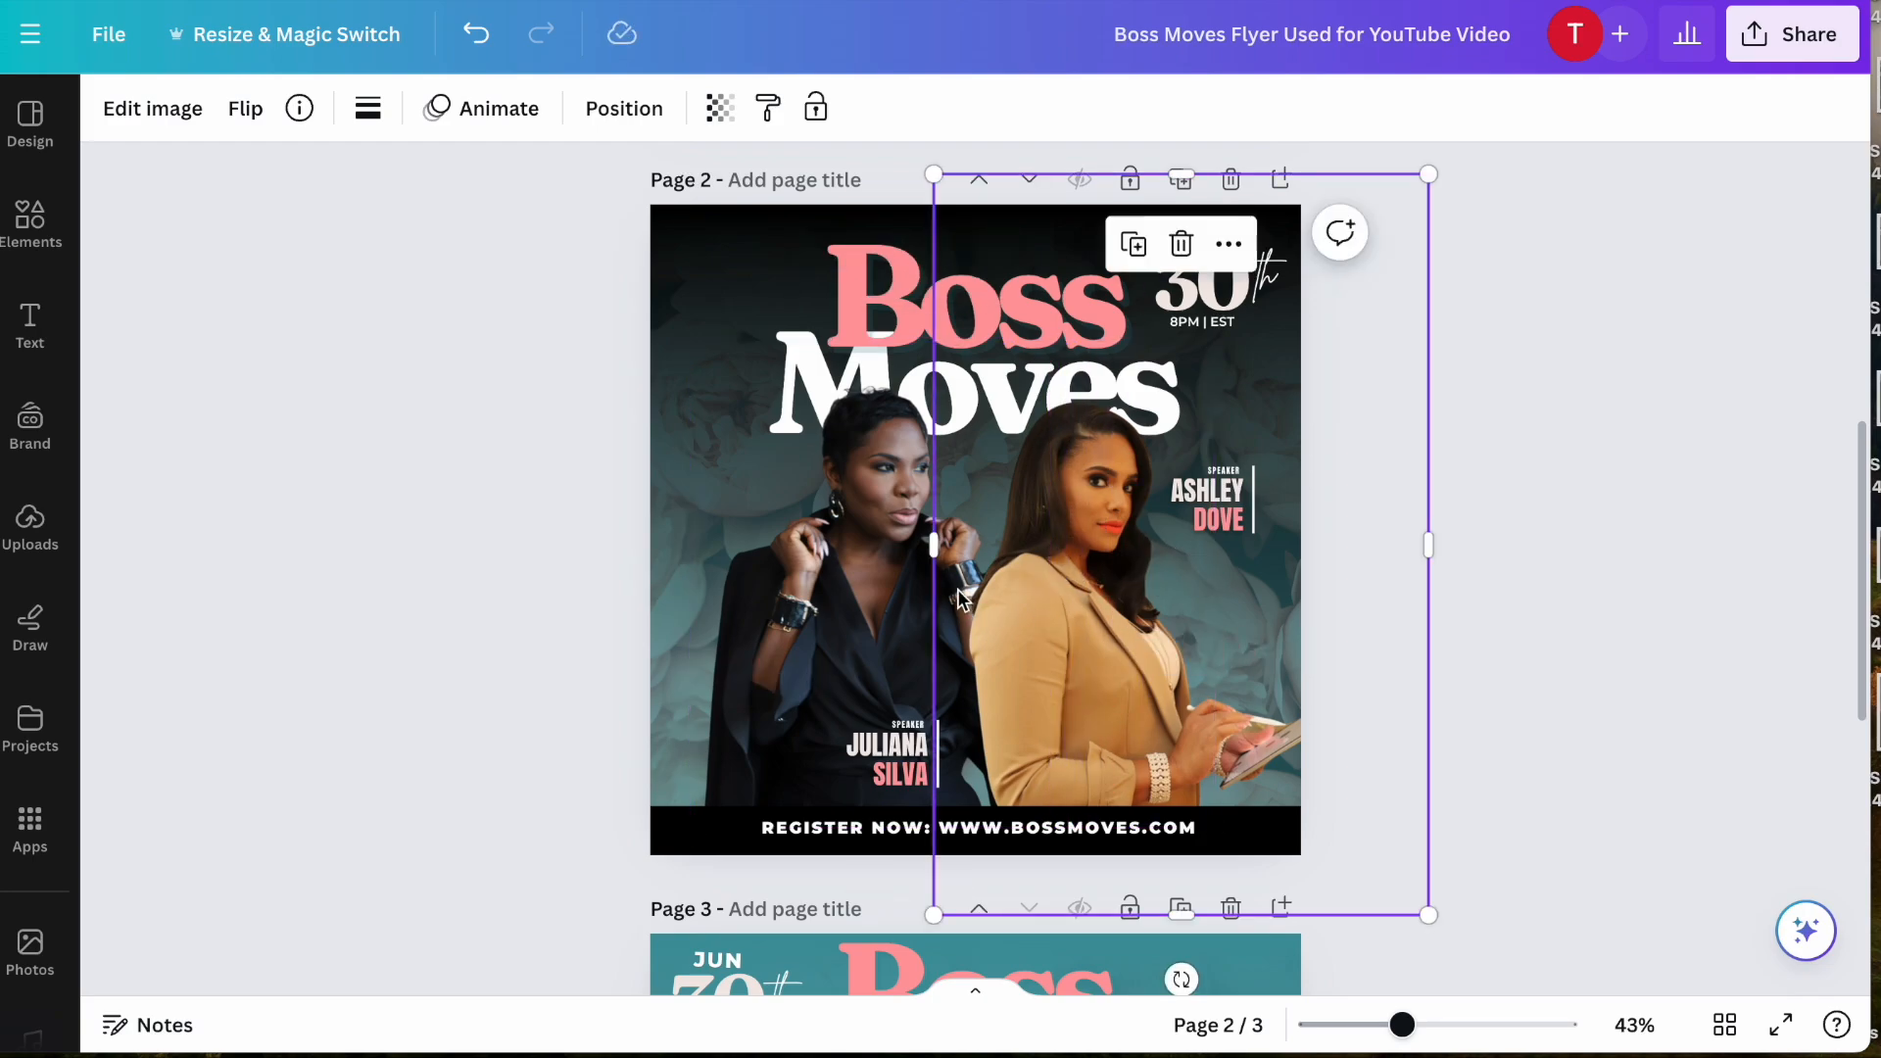
{"action": "left_click_drag", "start_coordinate": [1426, 550], "coordinate": [1364, 547]}
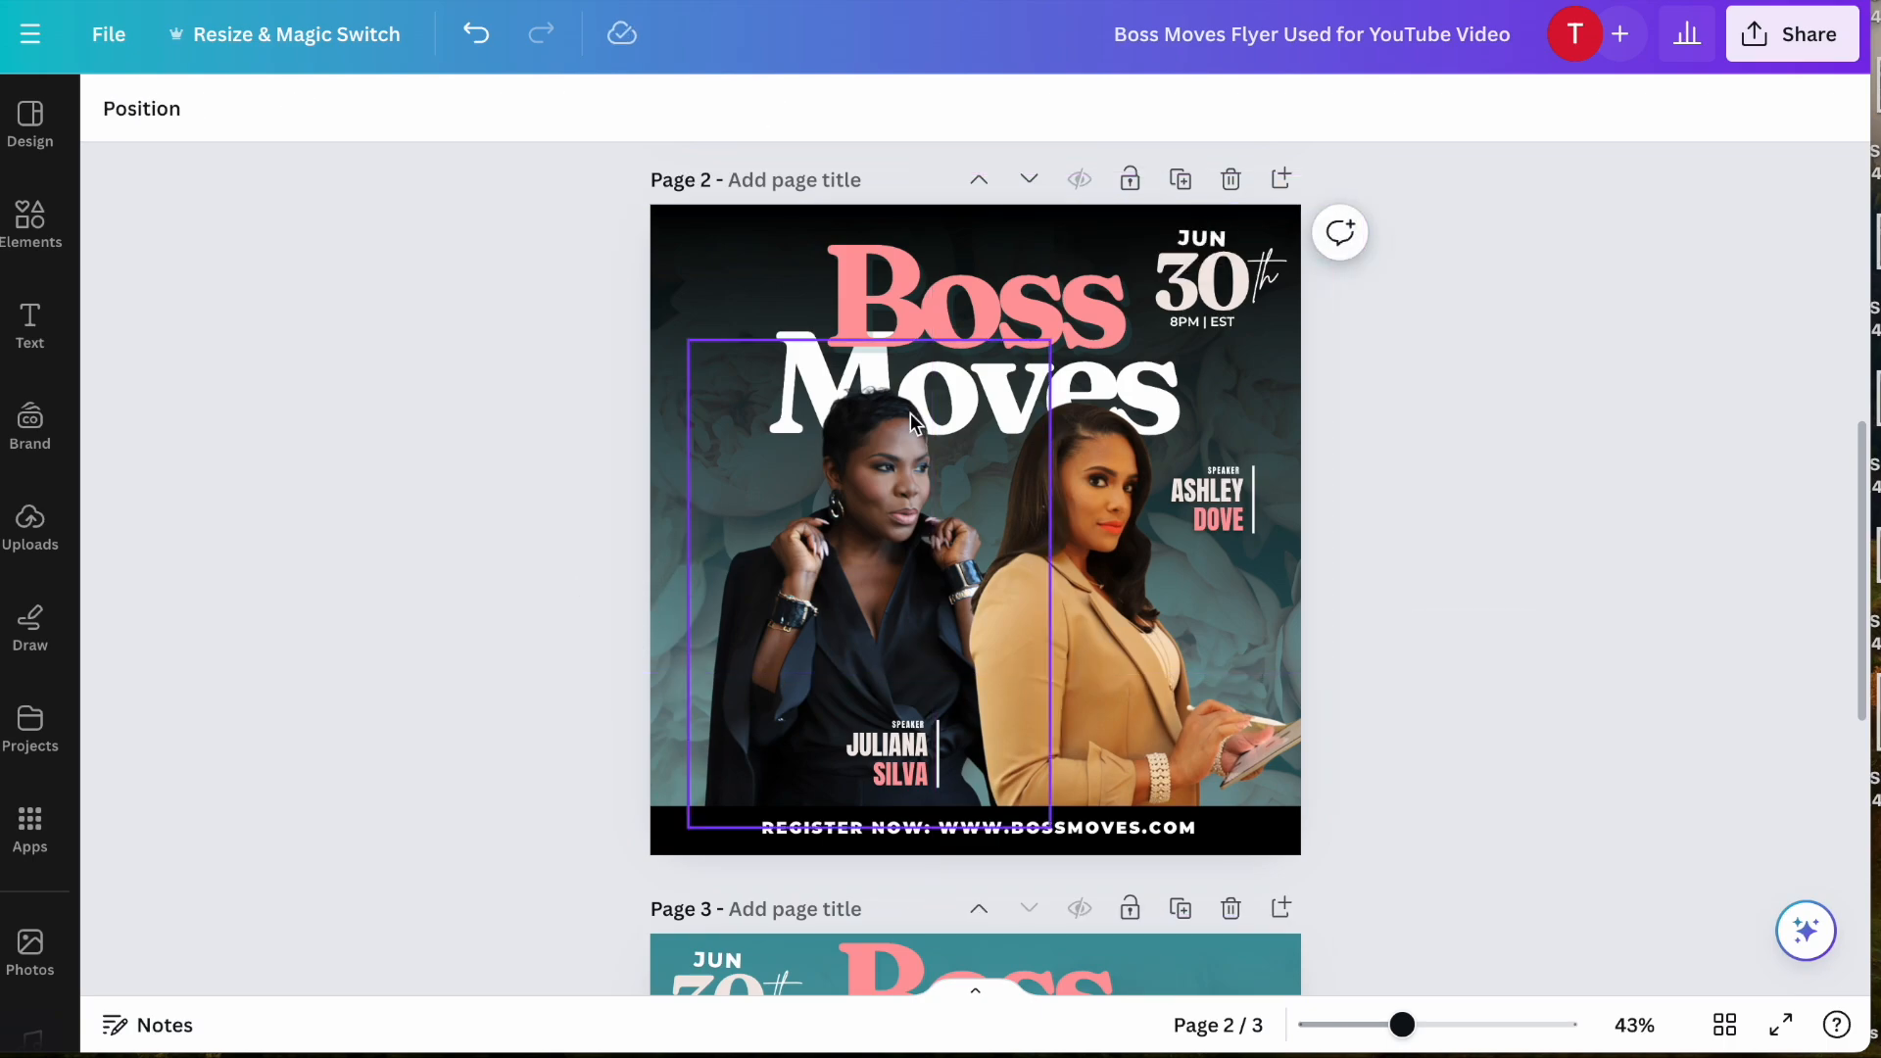
- Recolor page 2's bottommost background layer, trying black and #f4eae6 before settling on the taupe photo color #ada49b
{"action": "left_click", "coordinate": [673, 425]}
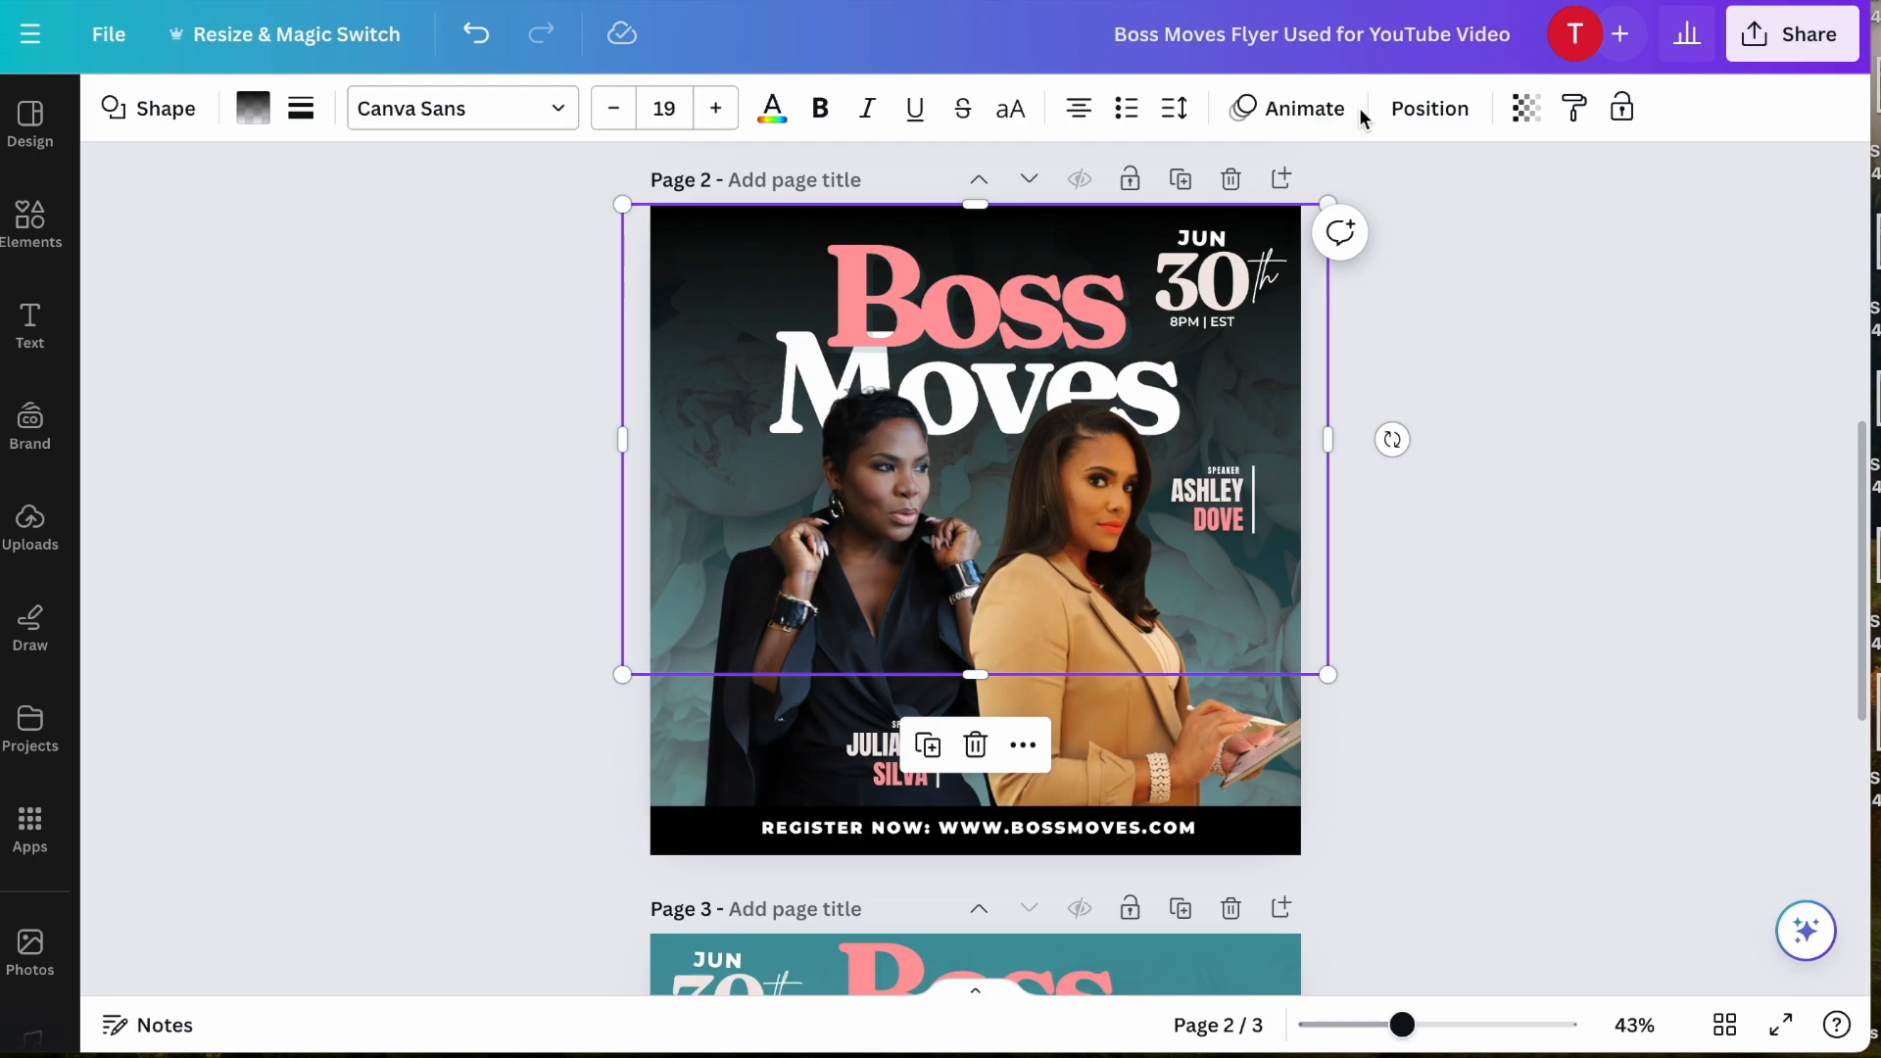
{"action": "left_click", "coordinate": [1436, 125]}
{"action": "scroll", "coordinate": [331, 691], "scroll_direction": "down", "scroll_amount": 3}
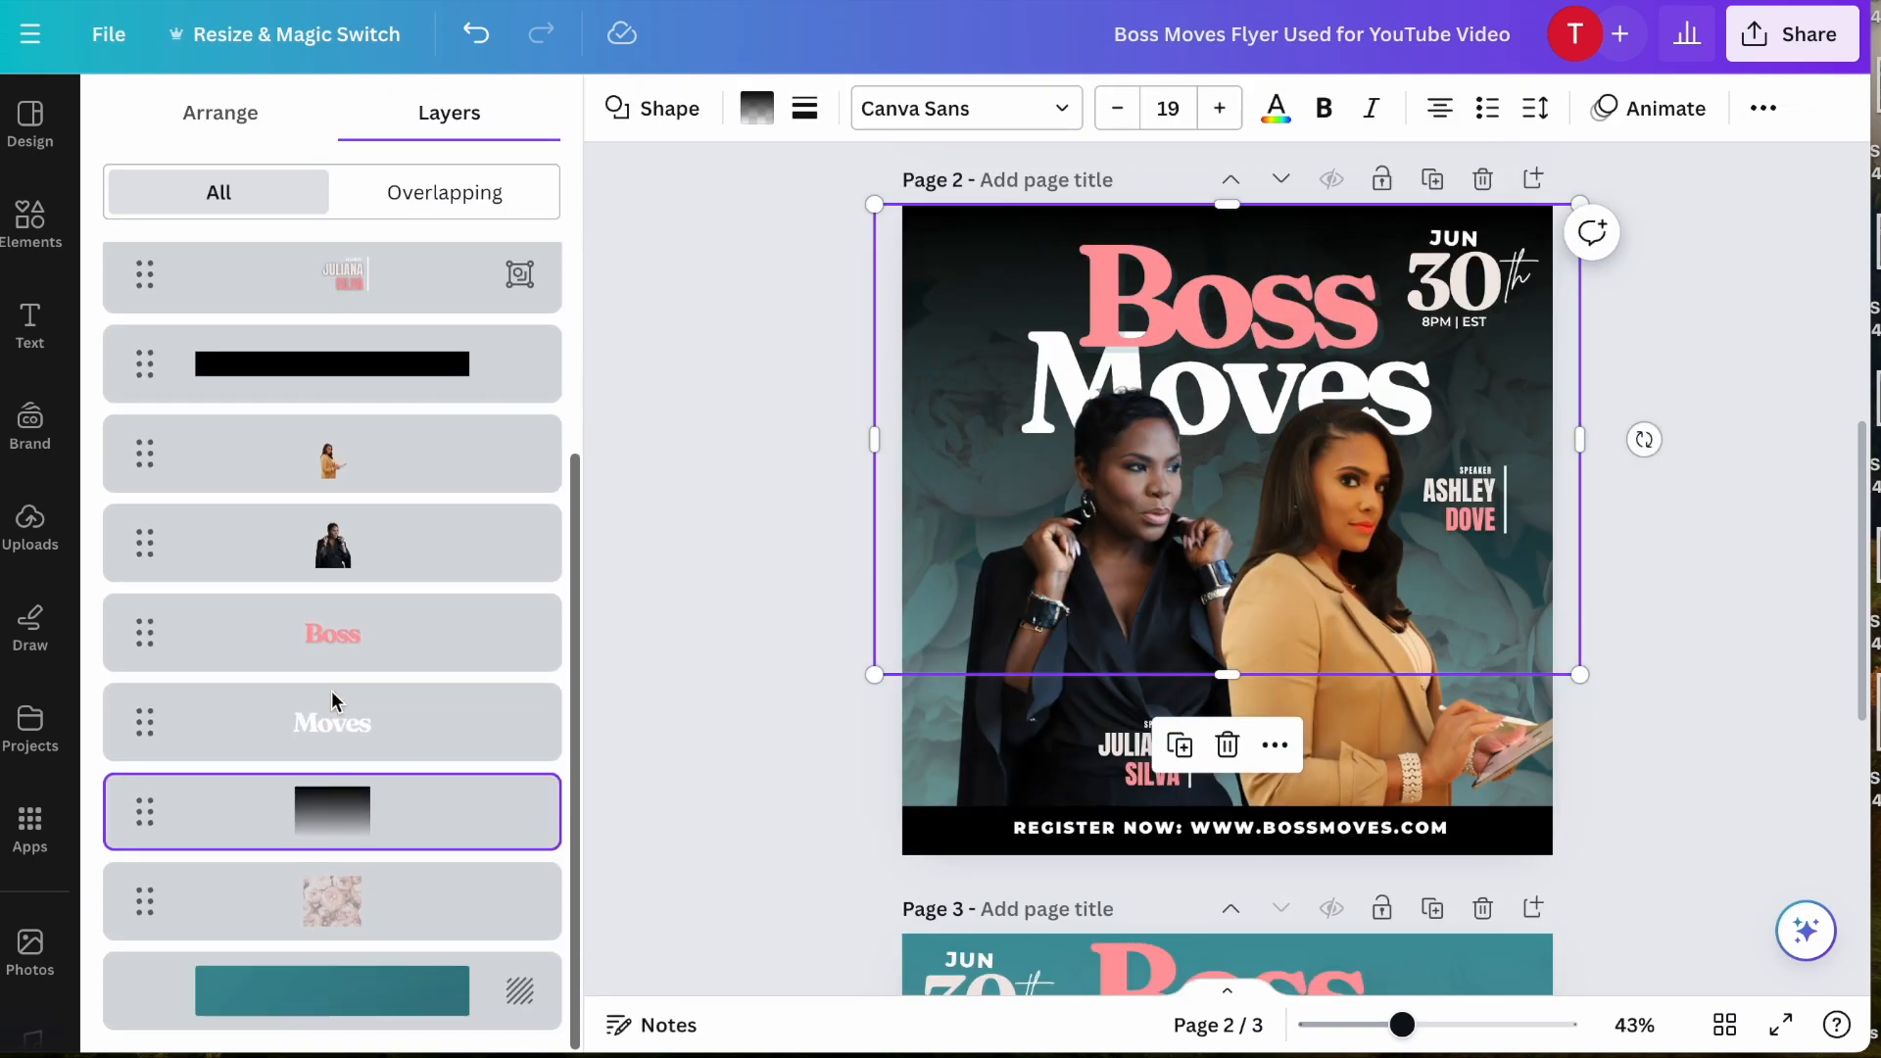
{"action": "left_click", "coordinate": [164, 989]}
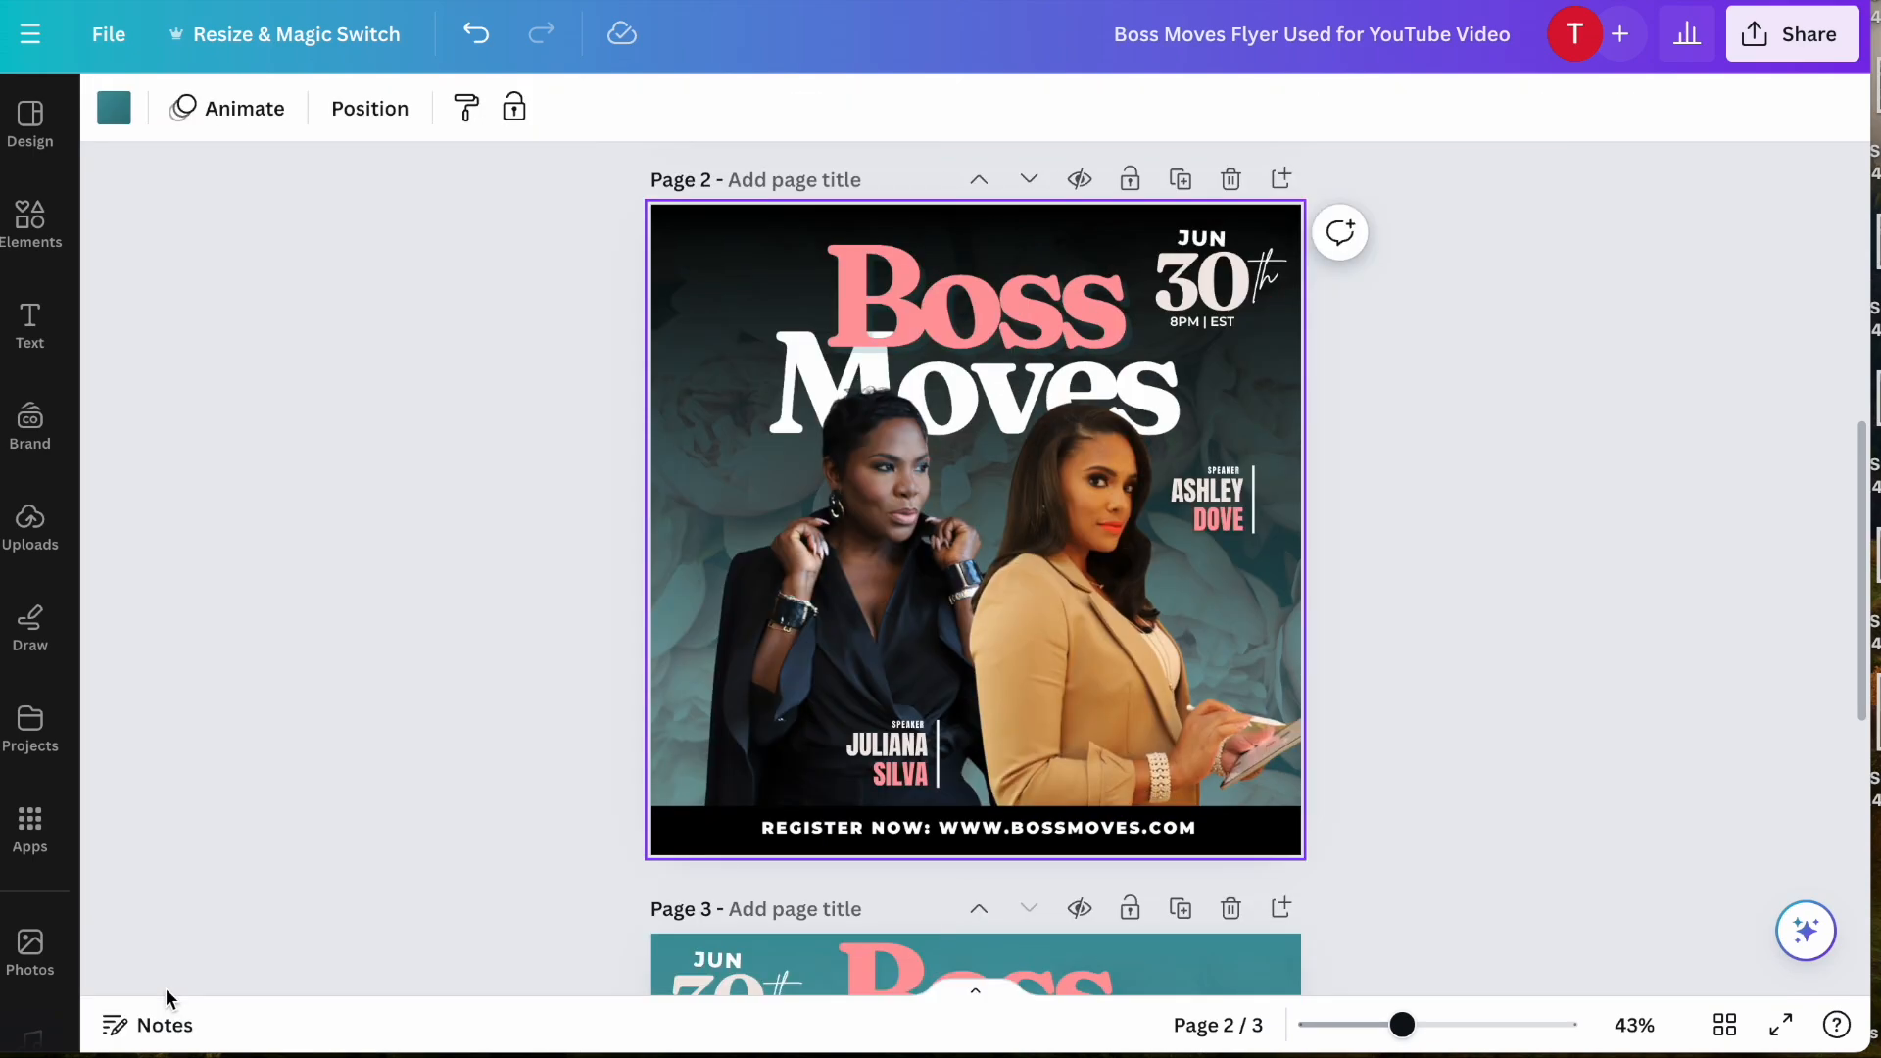
{"action": "left_click", "coordinate": [359, 113]}
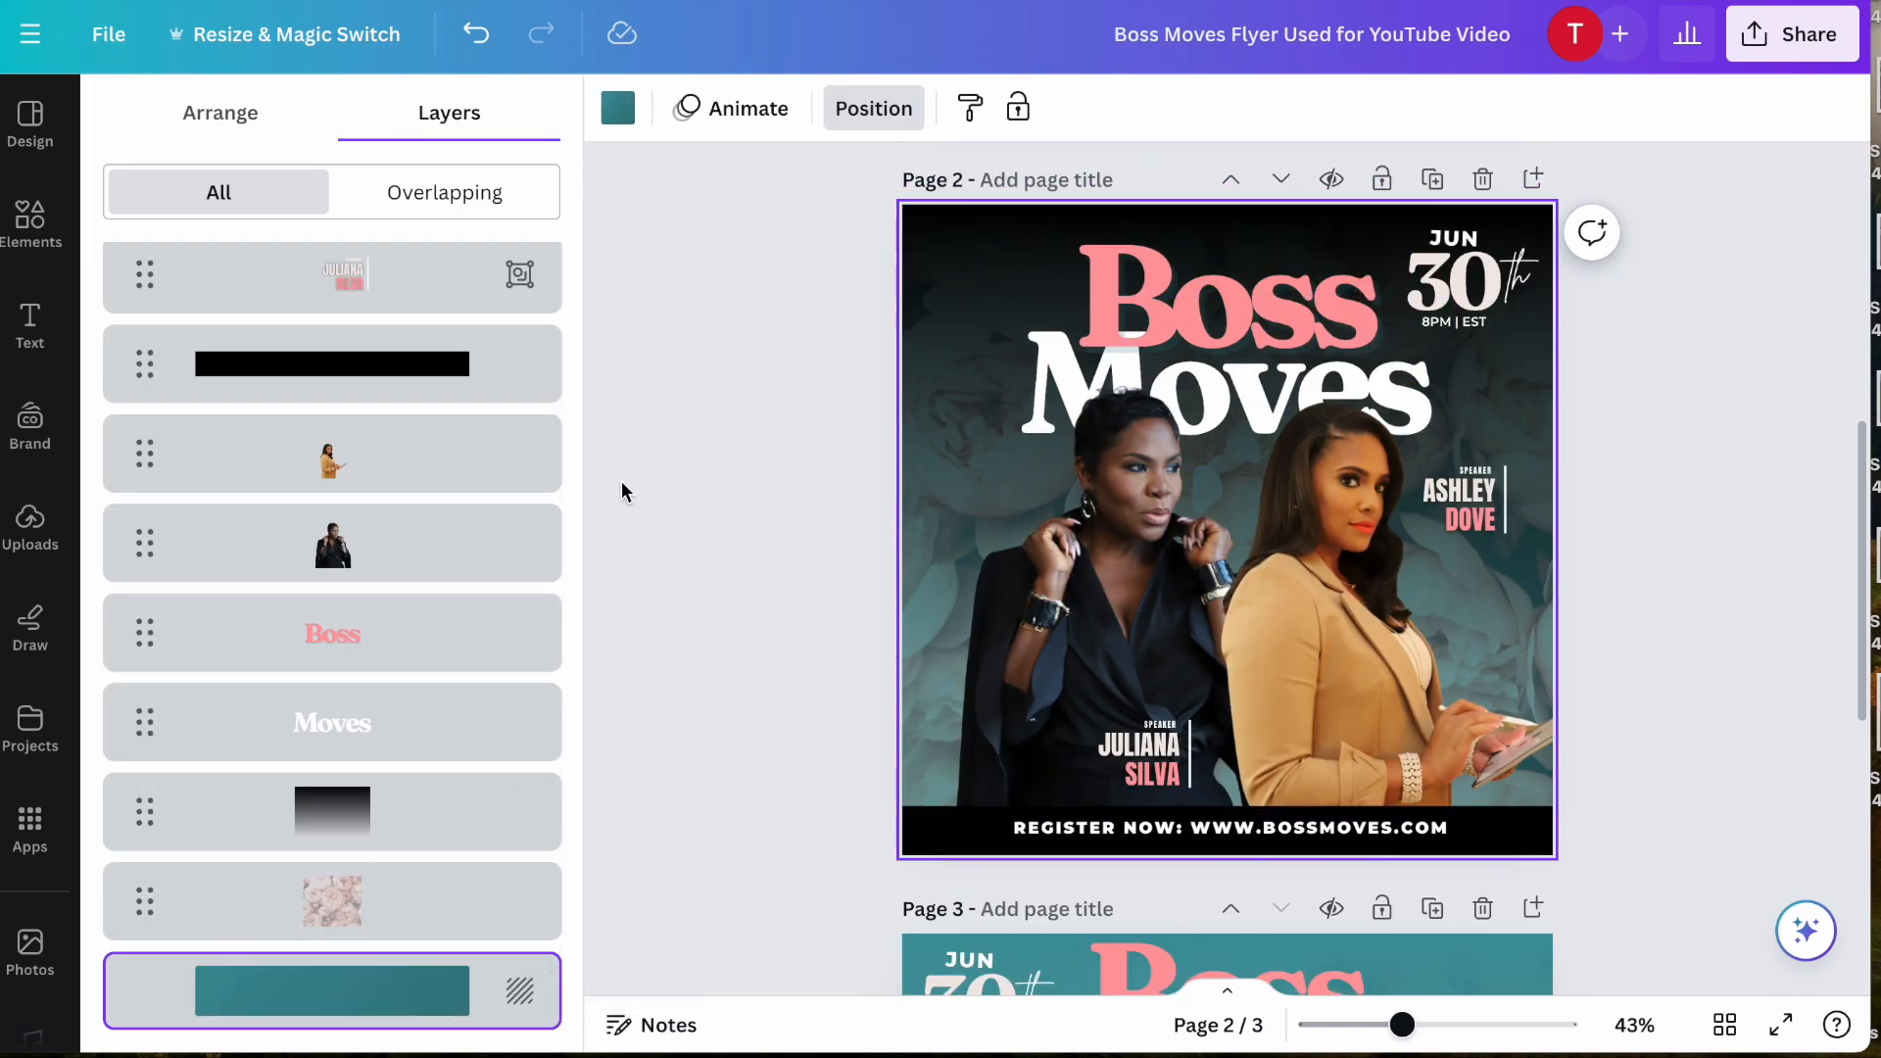
{"action": "left_click", "coordinate": [617, 107]}
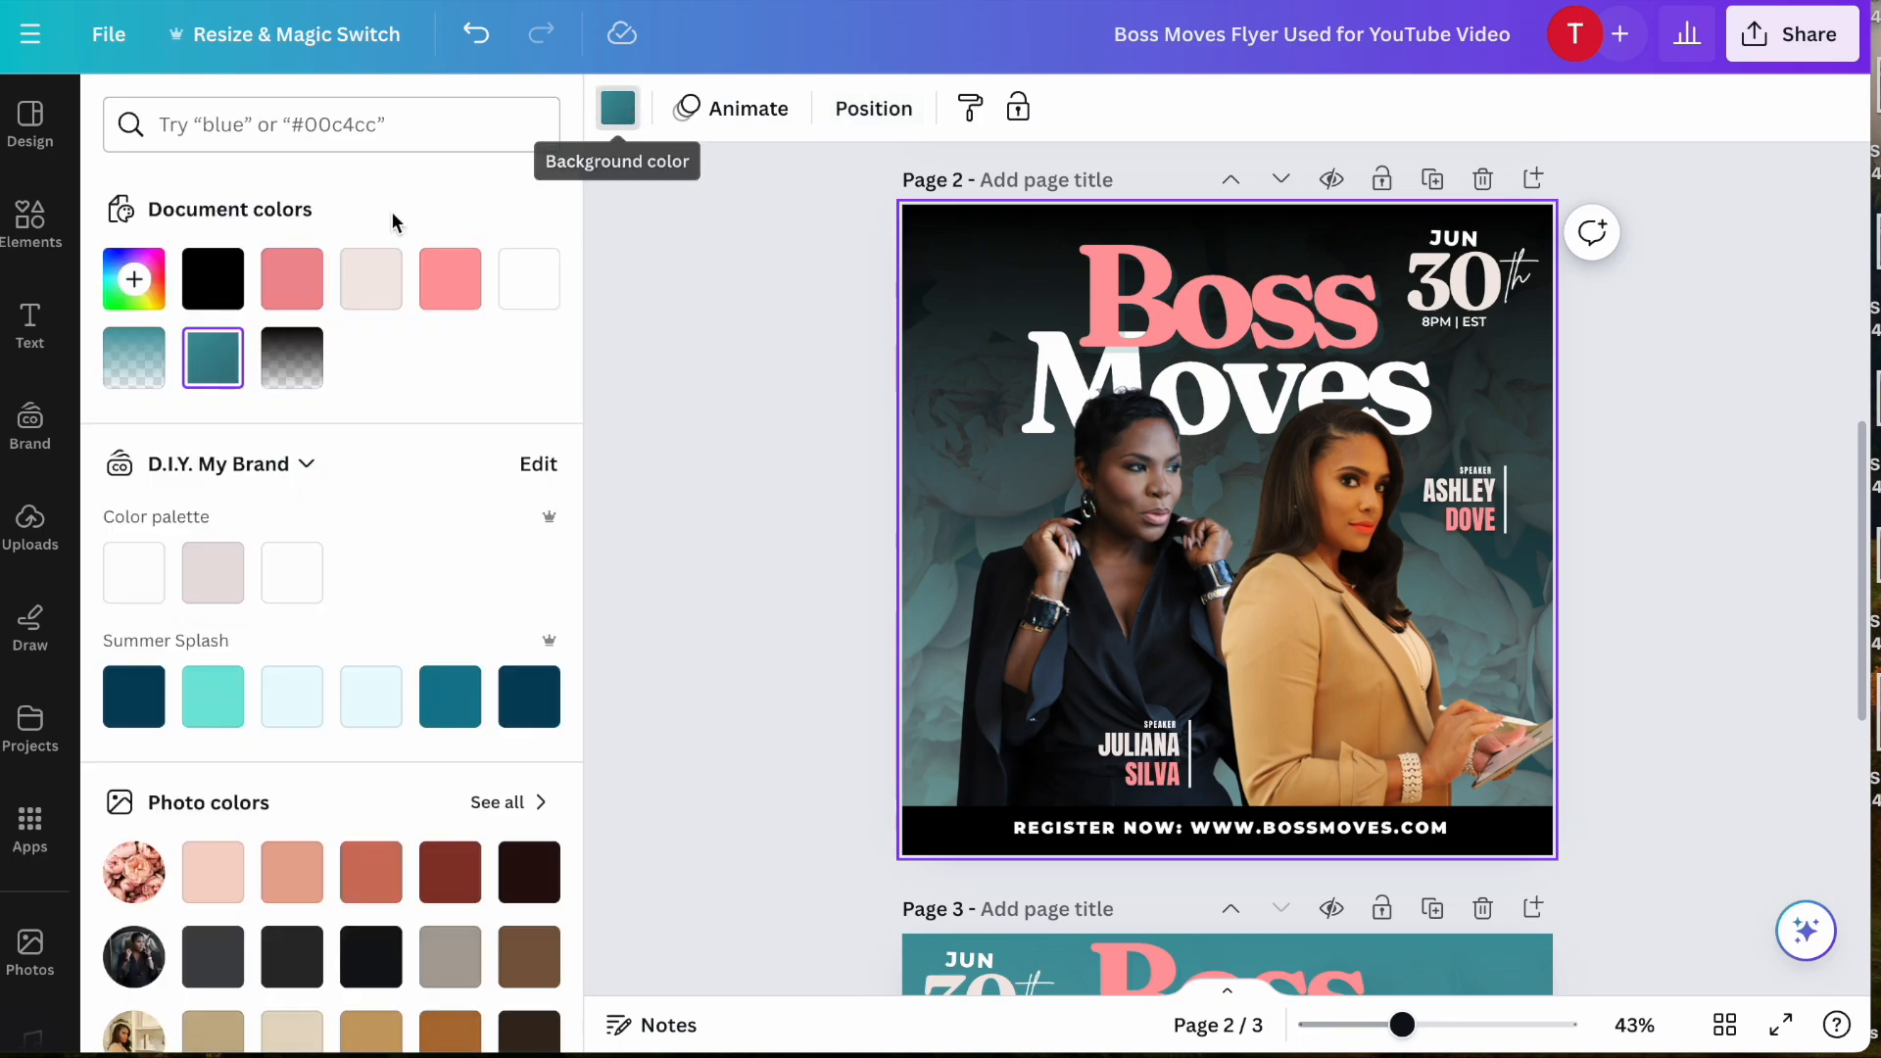
{"action": "left_click", "coordinate": [196, 299]}
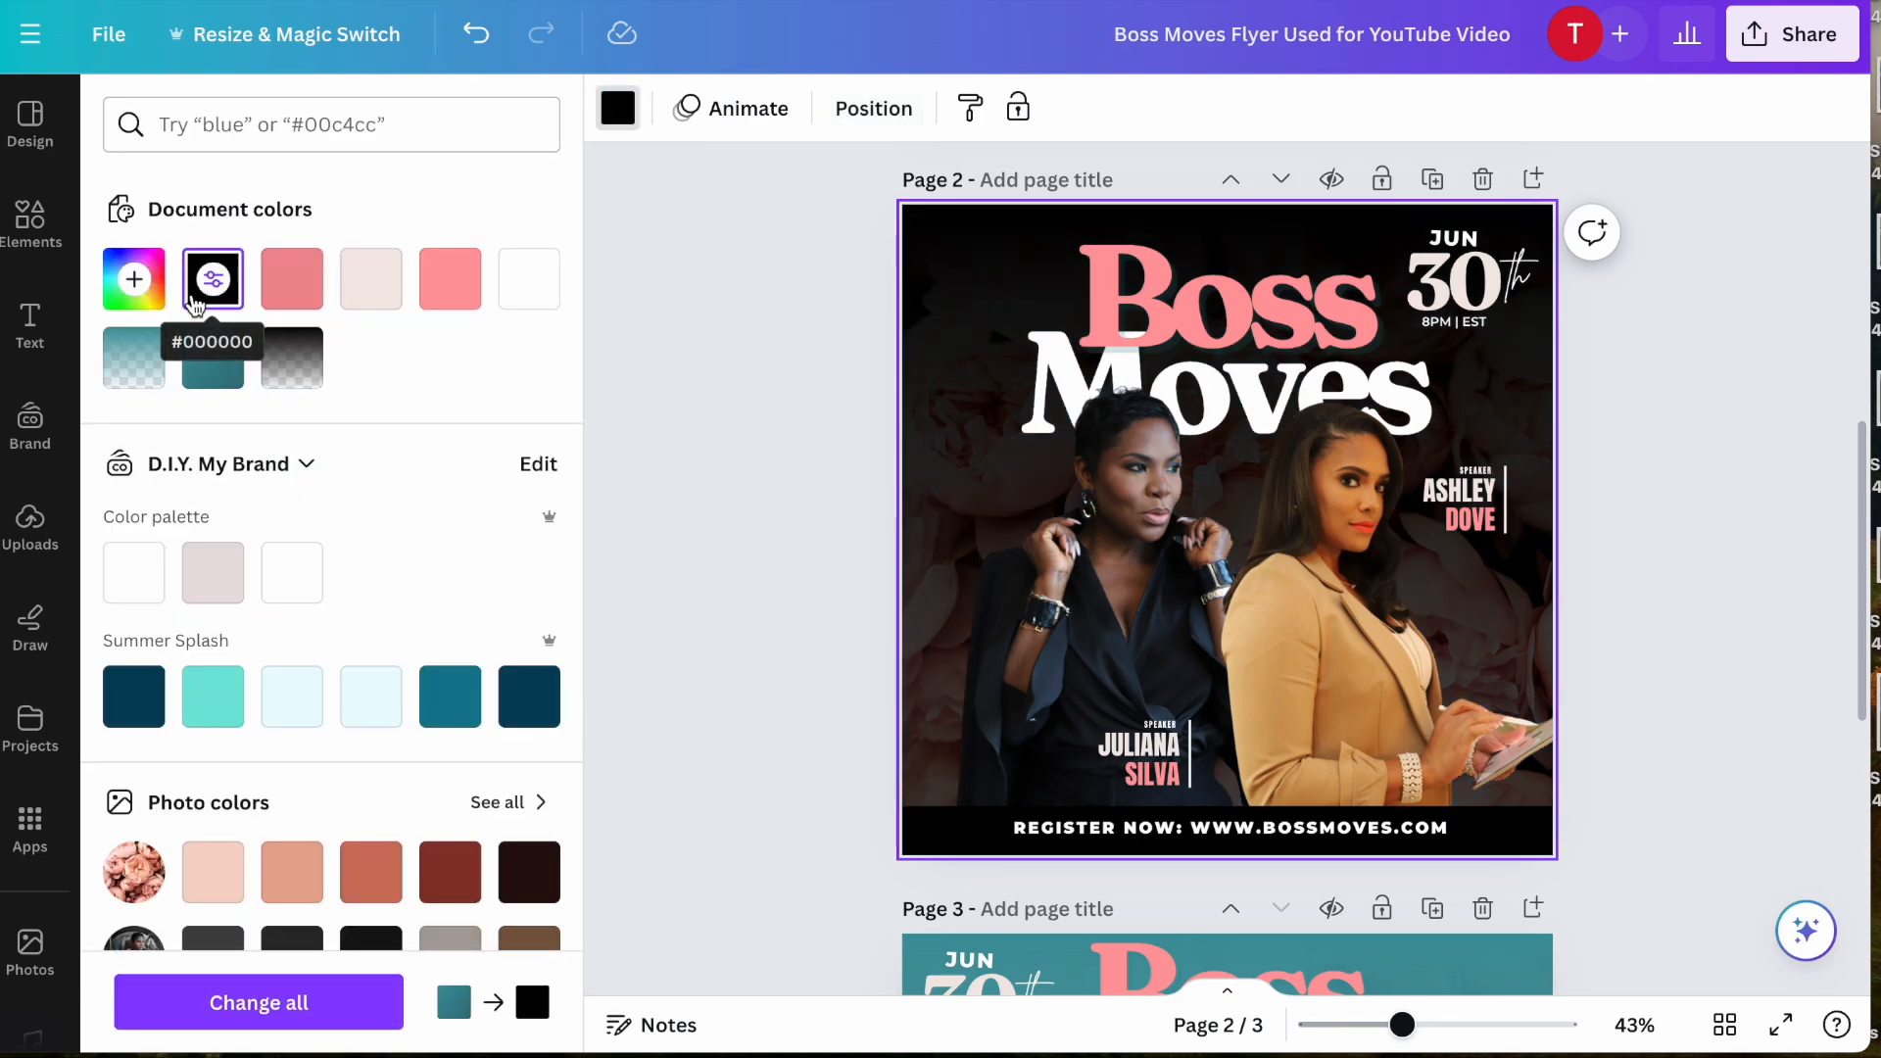
{"action": "left_click", "coordinate": [370, 297]}
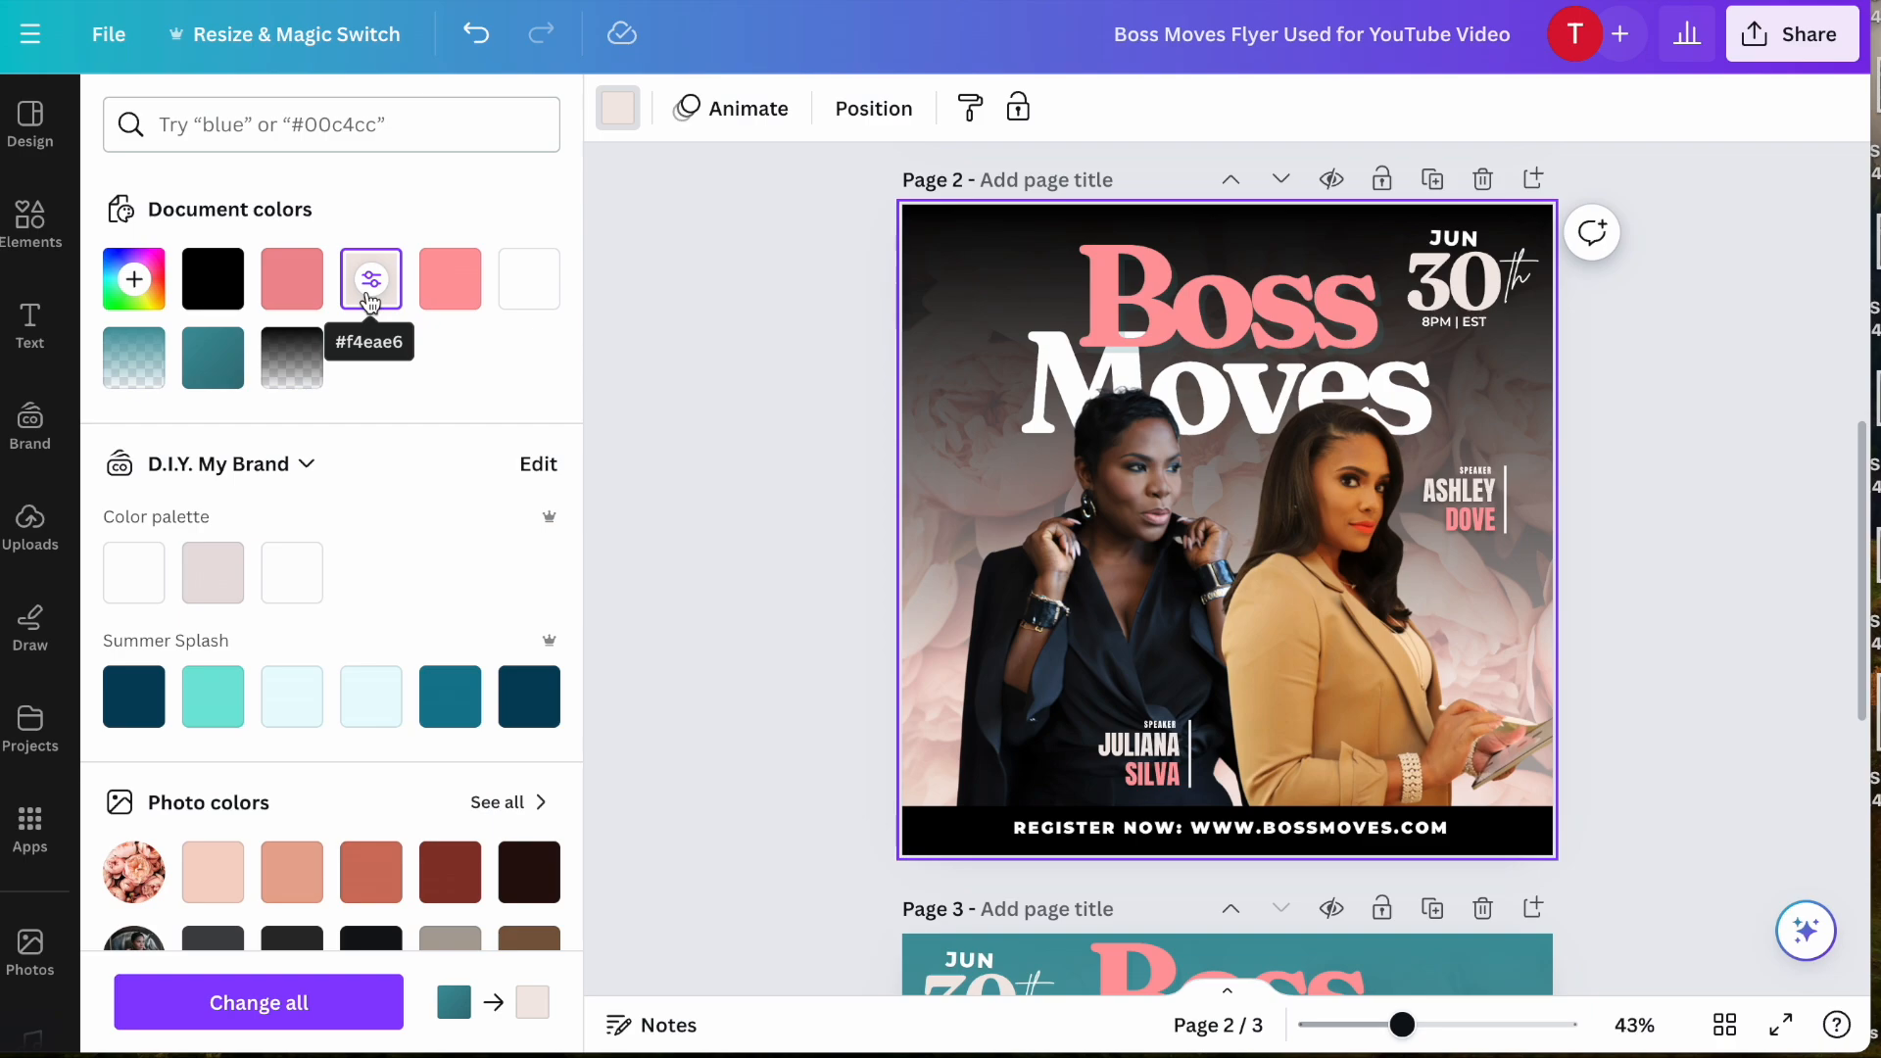
{"action": "scroll", "coordinate": [327, 739], "scroll_direction": "down", "scroll_amount": 3}
{"action": "left_click", "coordinate": [453, 637]}
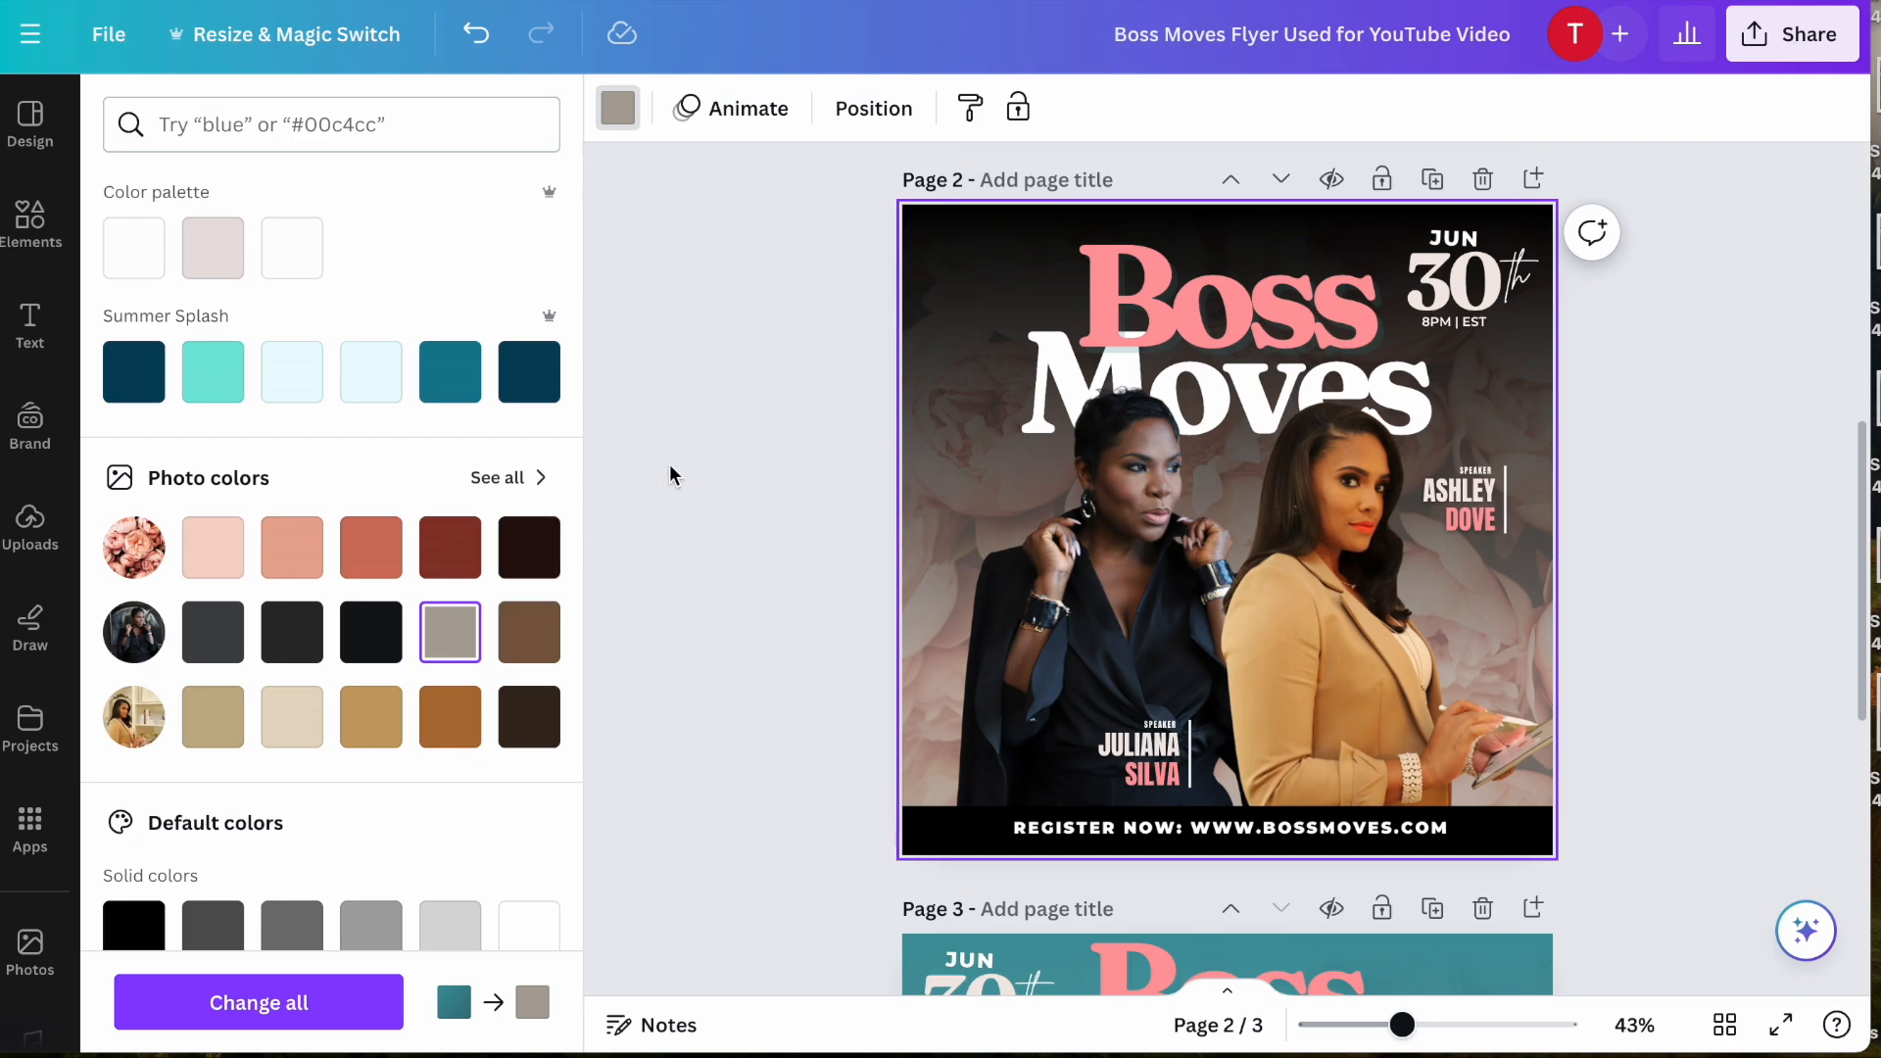
- Recolor the title word Boss gold #c9a167 from the photo colors, after trying taupe #ada49b and cream #e6dac4
{"action": "scroll", "coordinate": [674, 469], "scroll_direction": "up", "scroll_amount": 1}
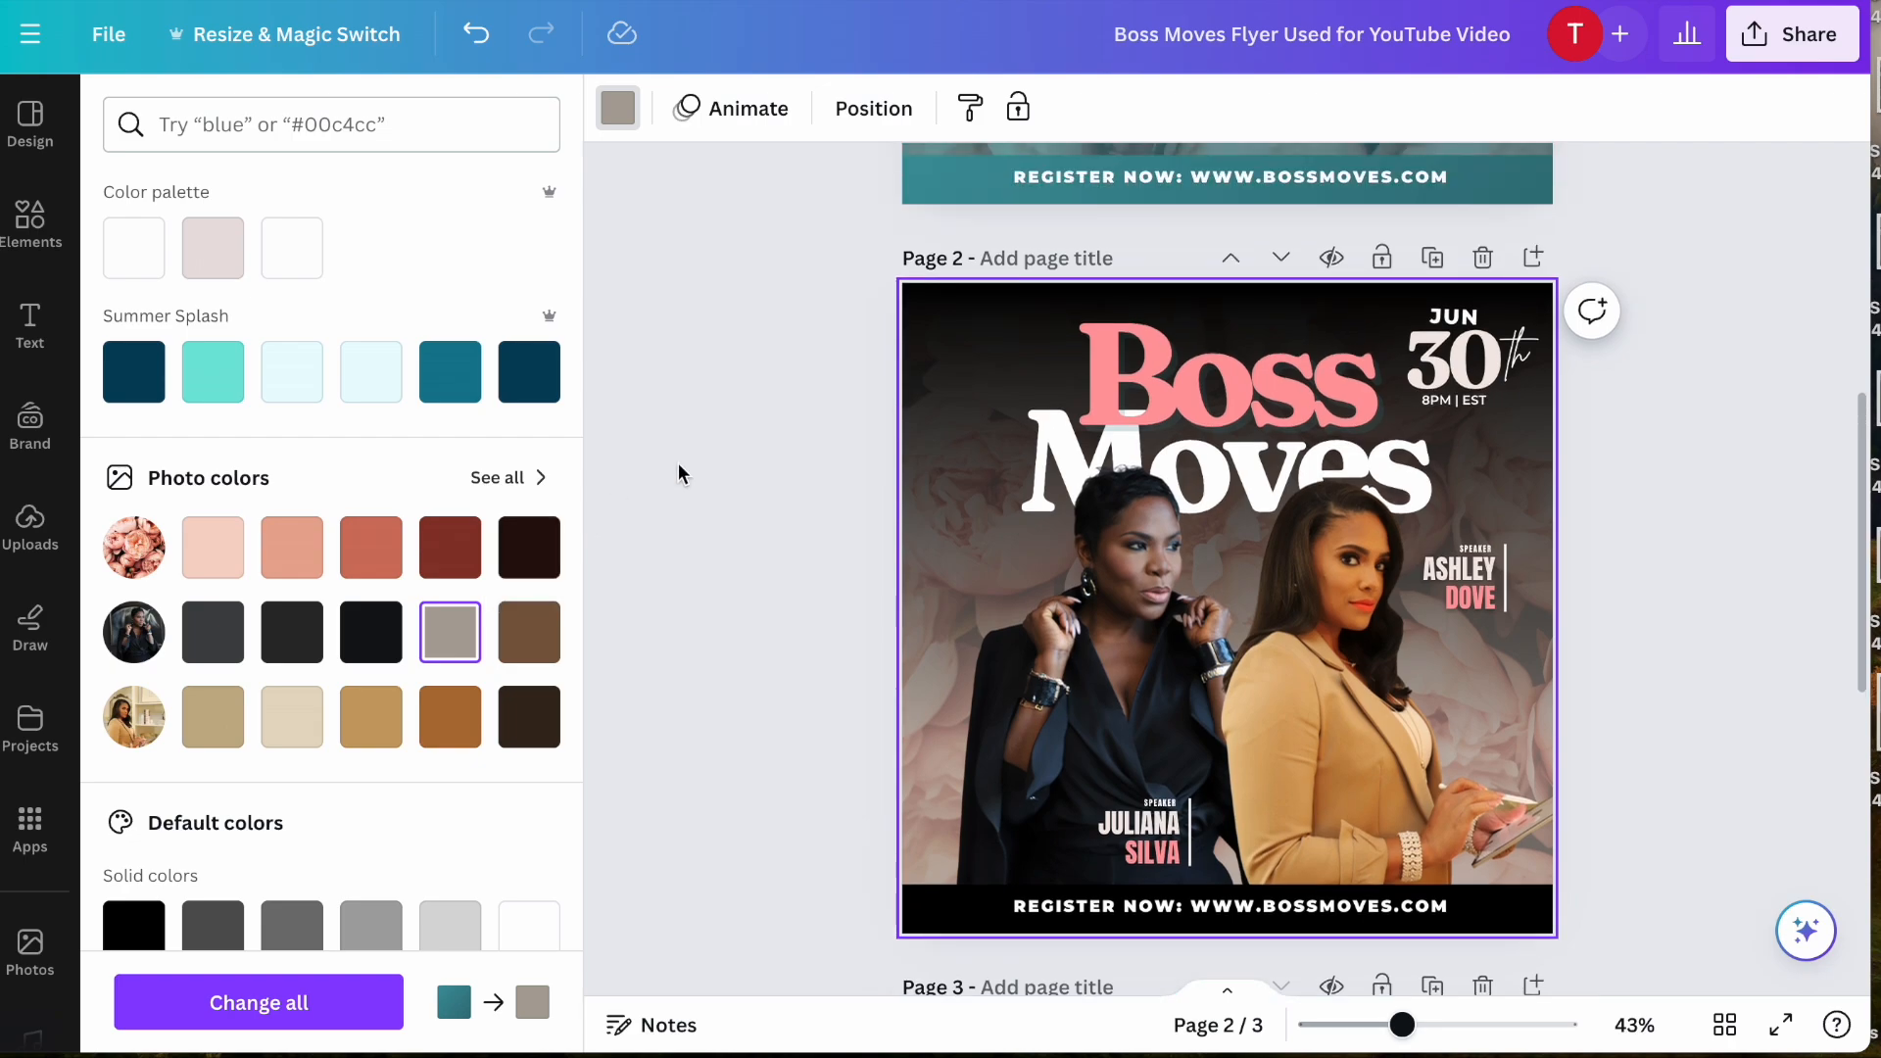
{"action": "left_click", "coordinate": [1140, 374]}
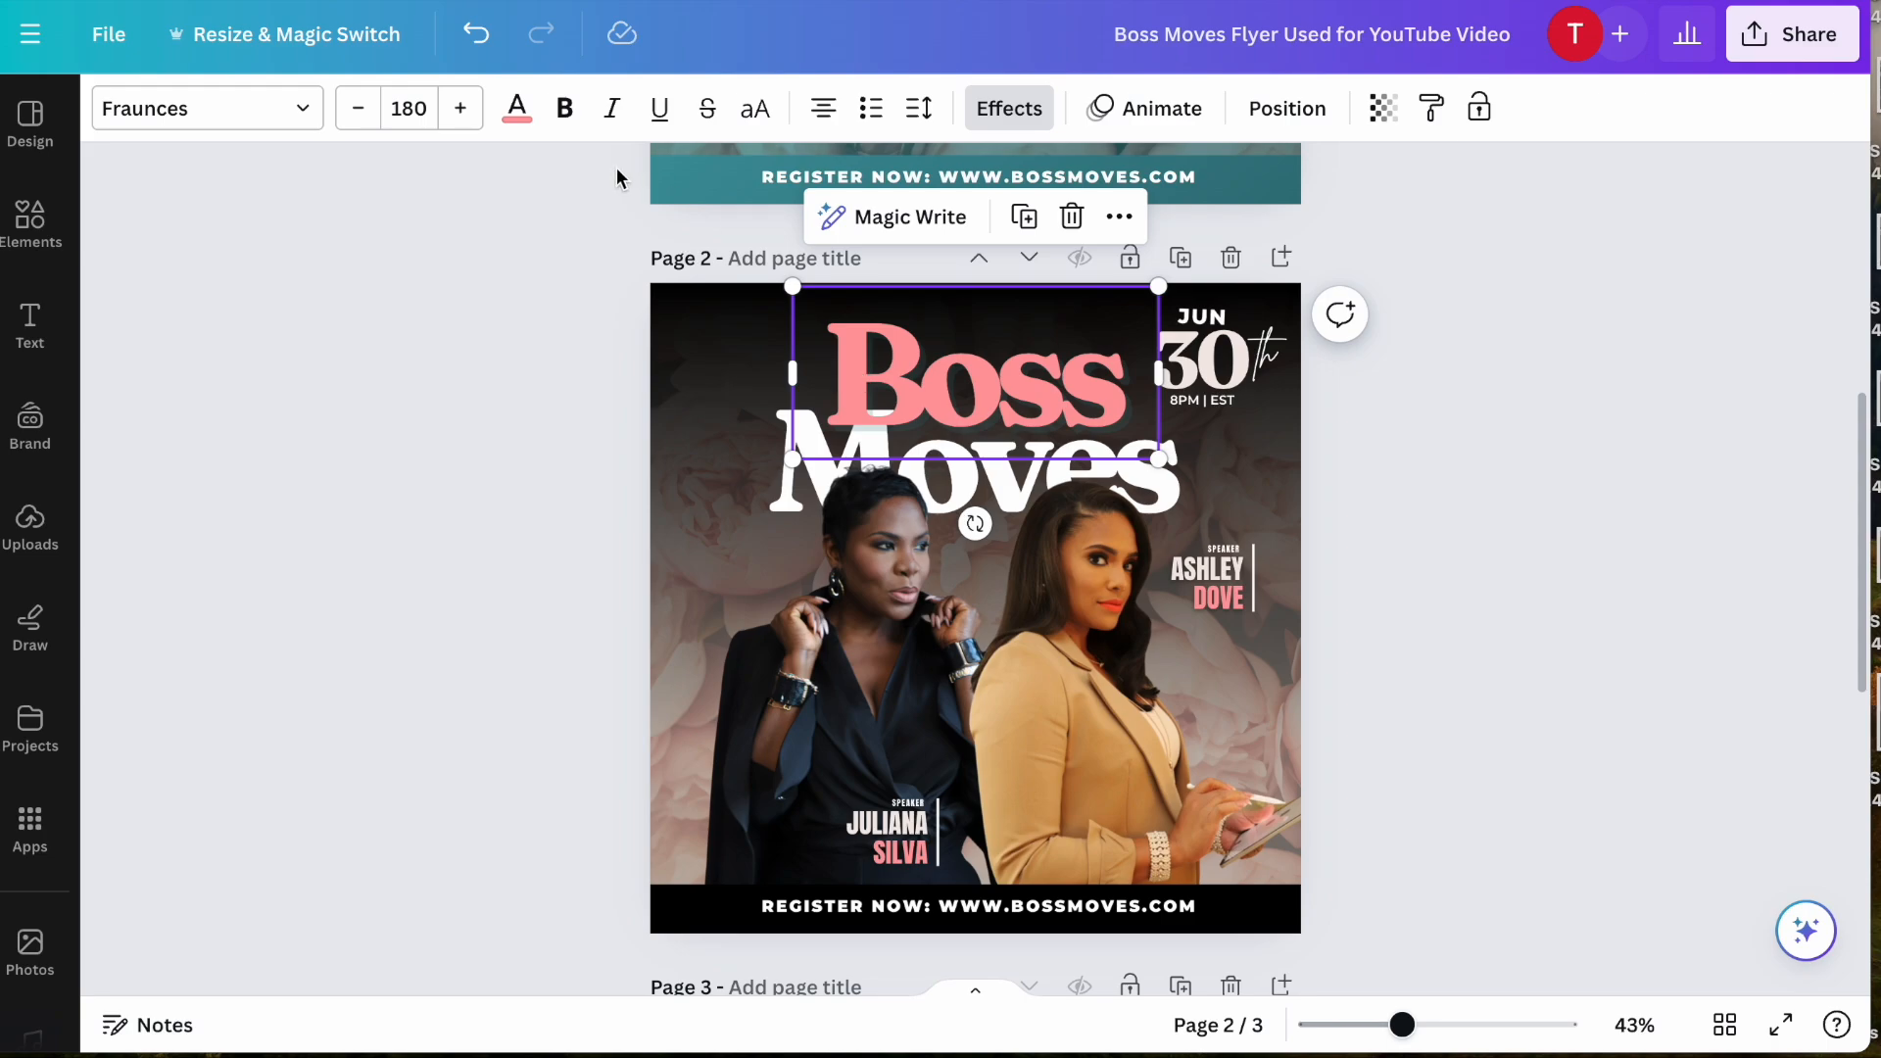
{"action": "left_click", "coordinate": [516, 109]}
{"action": "left_click", "coordinate": [293, 284]}
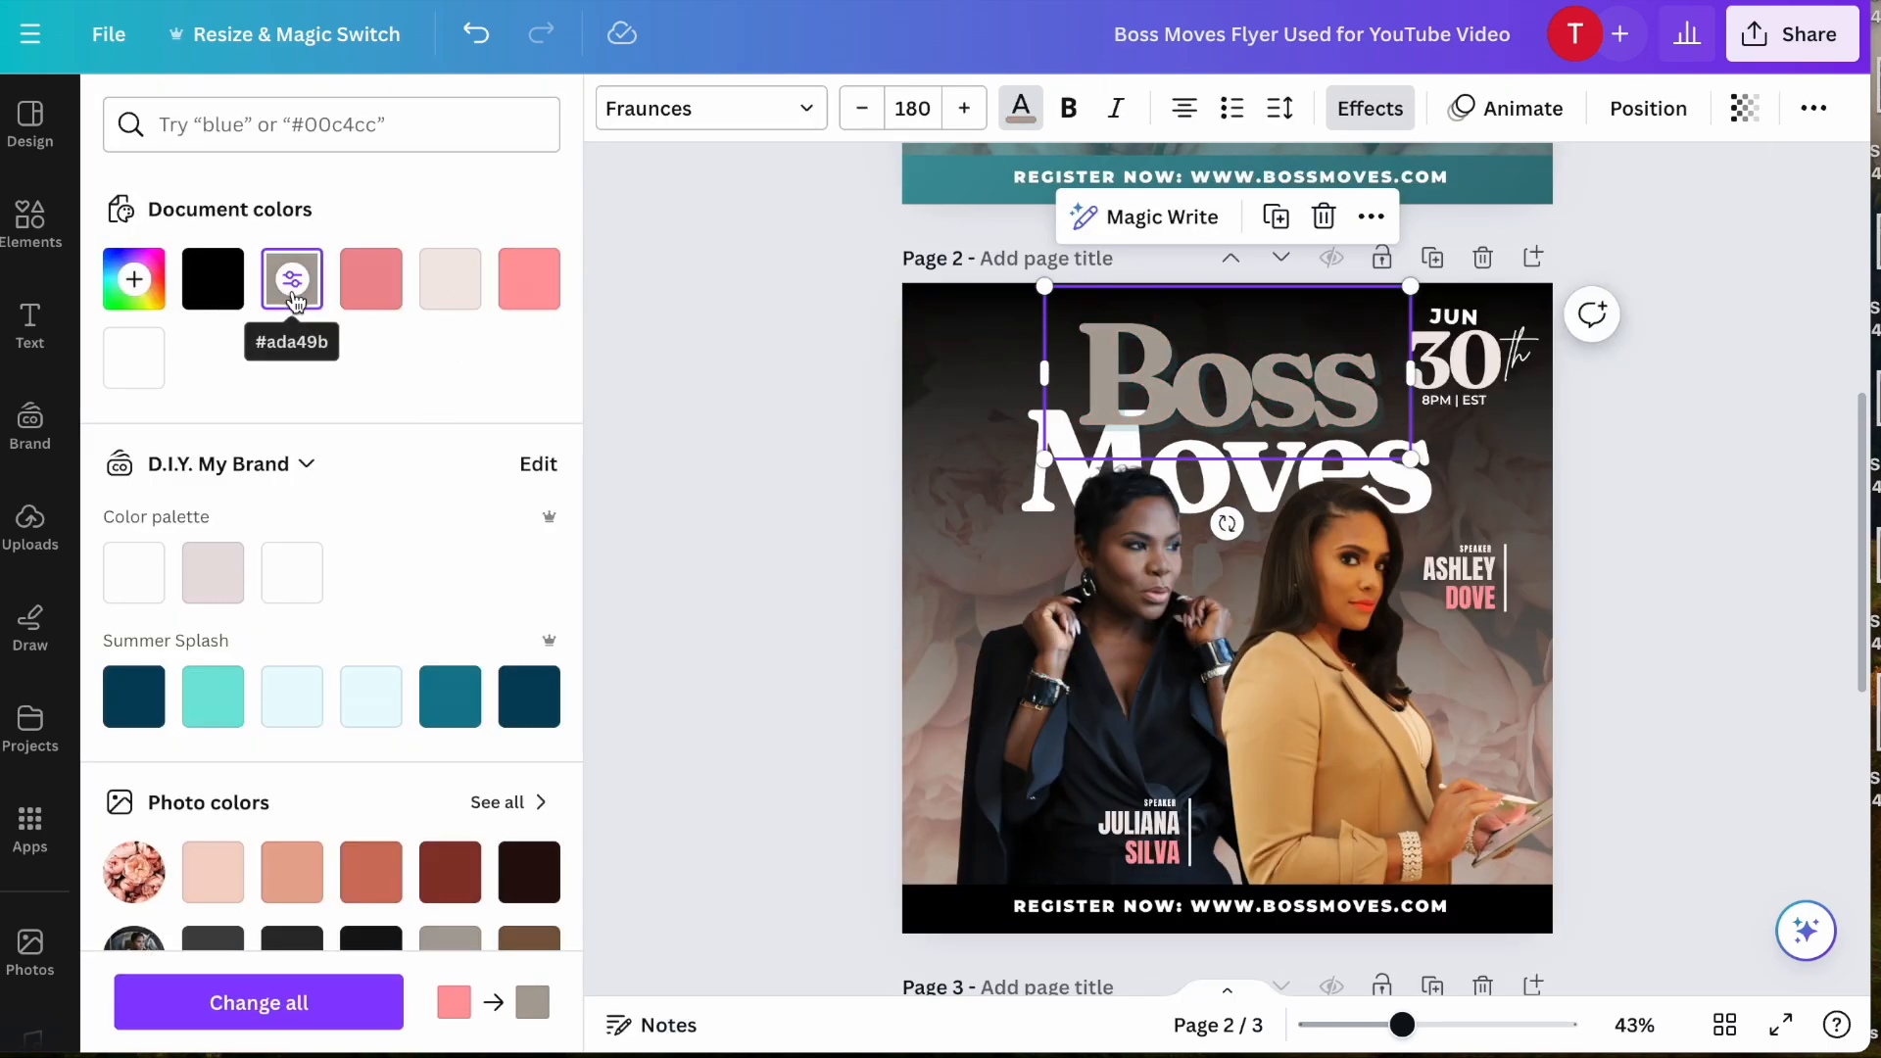
{"action": "scroll", "coordinate": [329, 565], "scroll_direction": "down", "scroll_amount": 5}
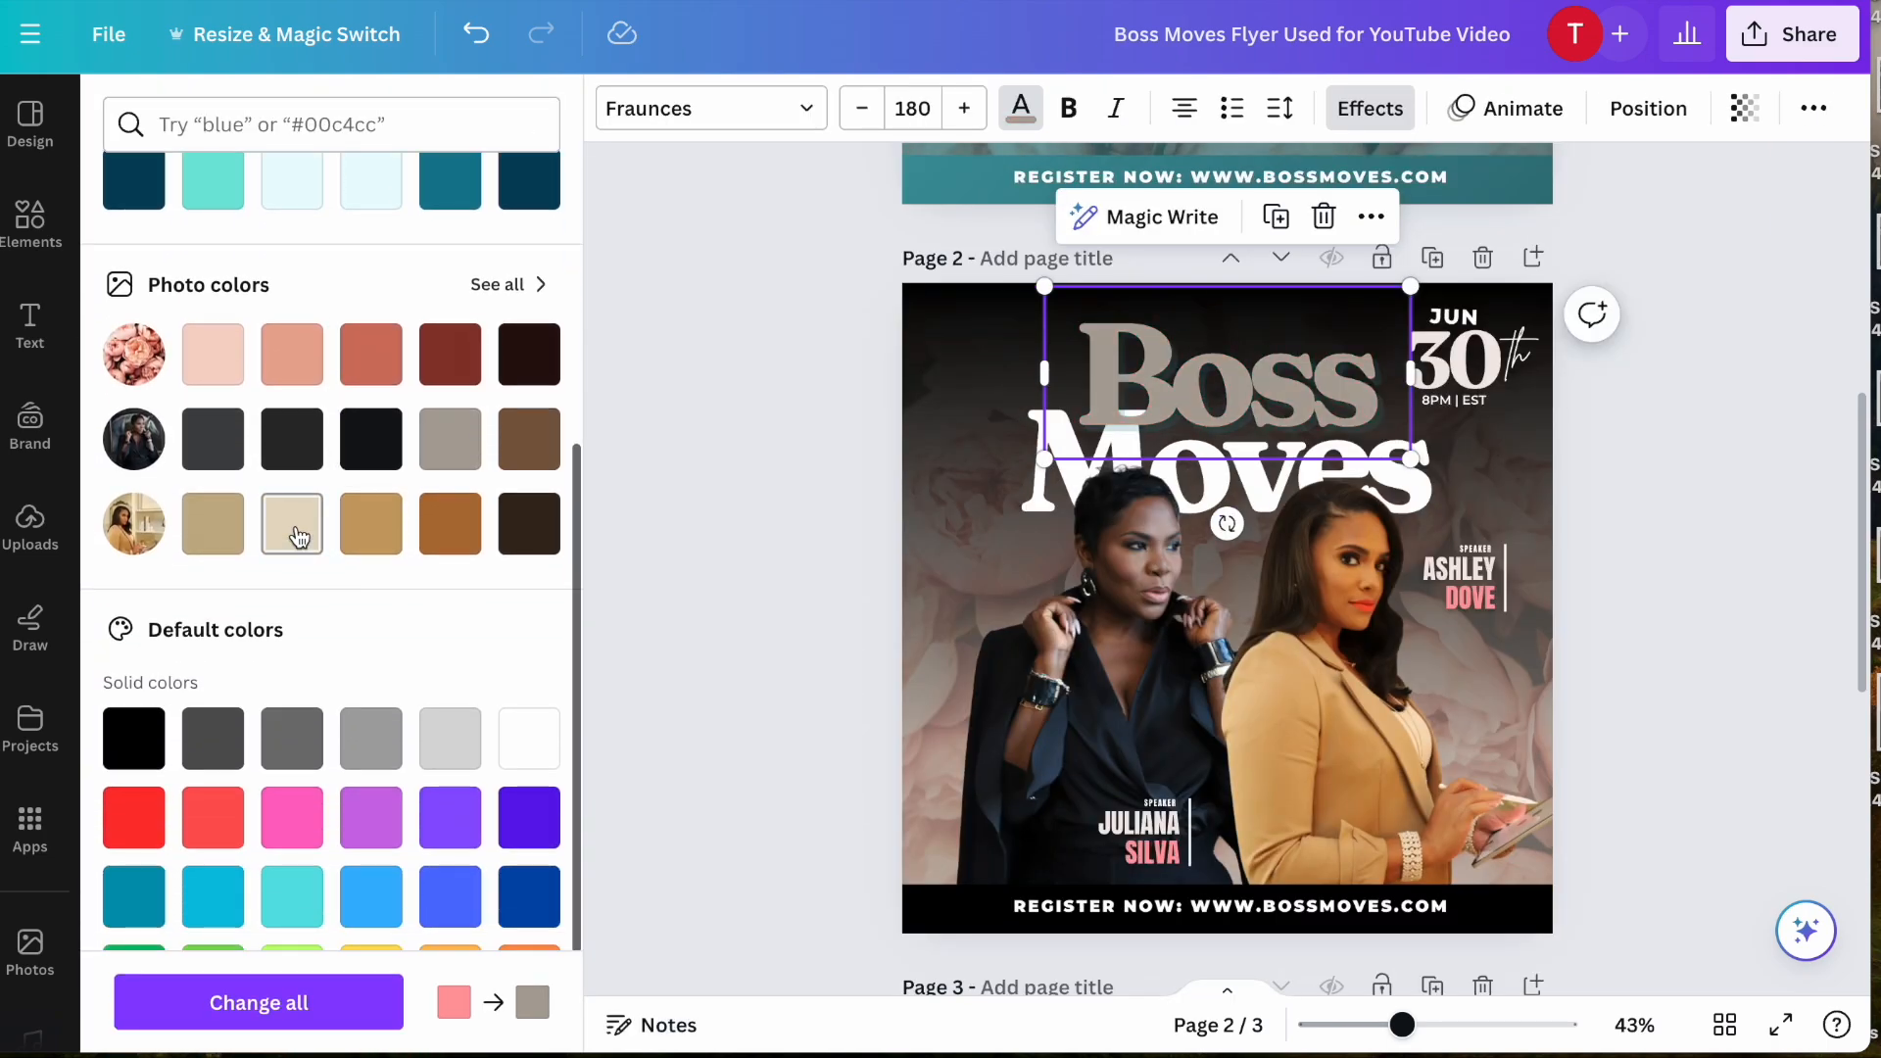
{"action": "left_click", "coordinate": [298, 537]}
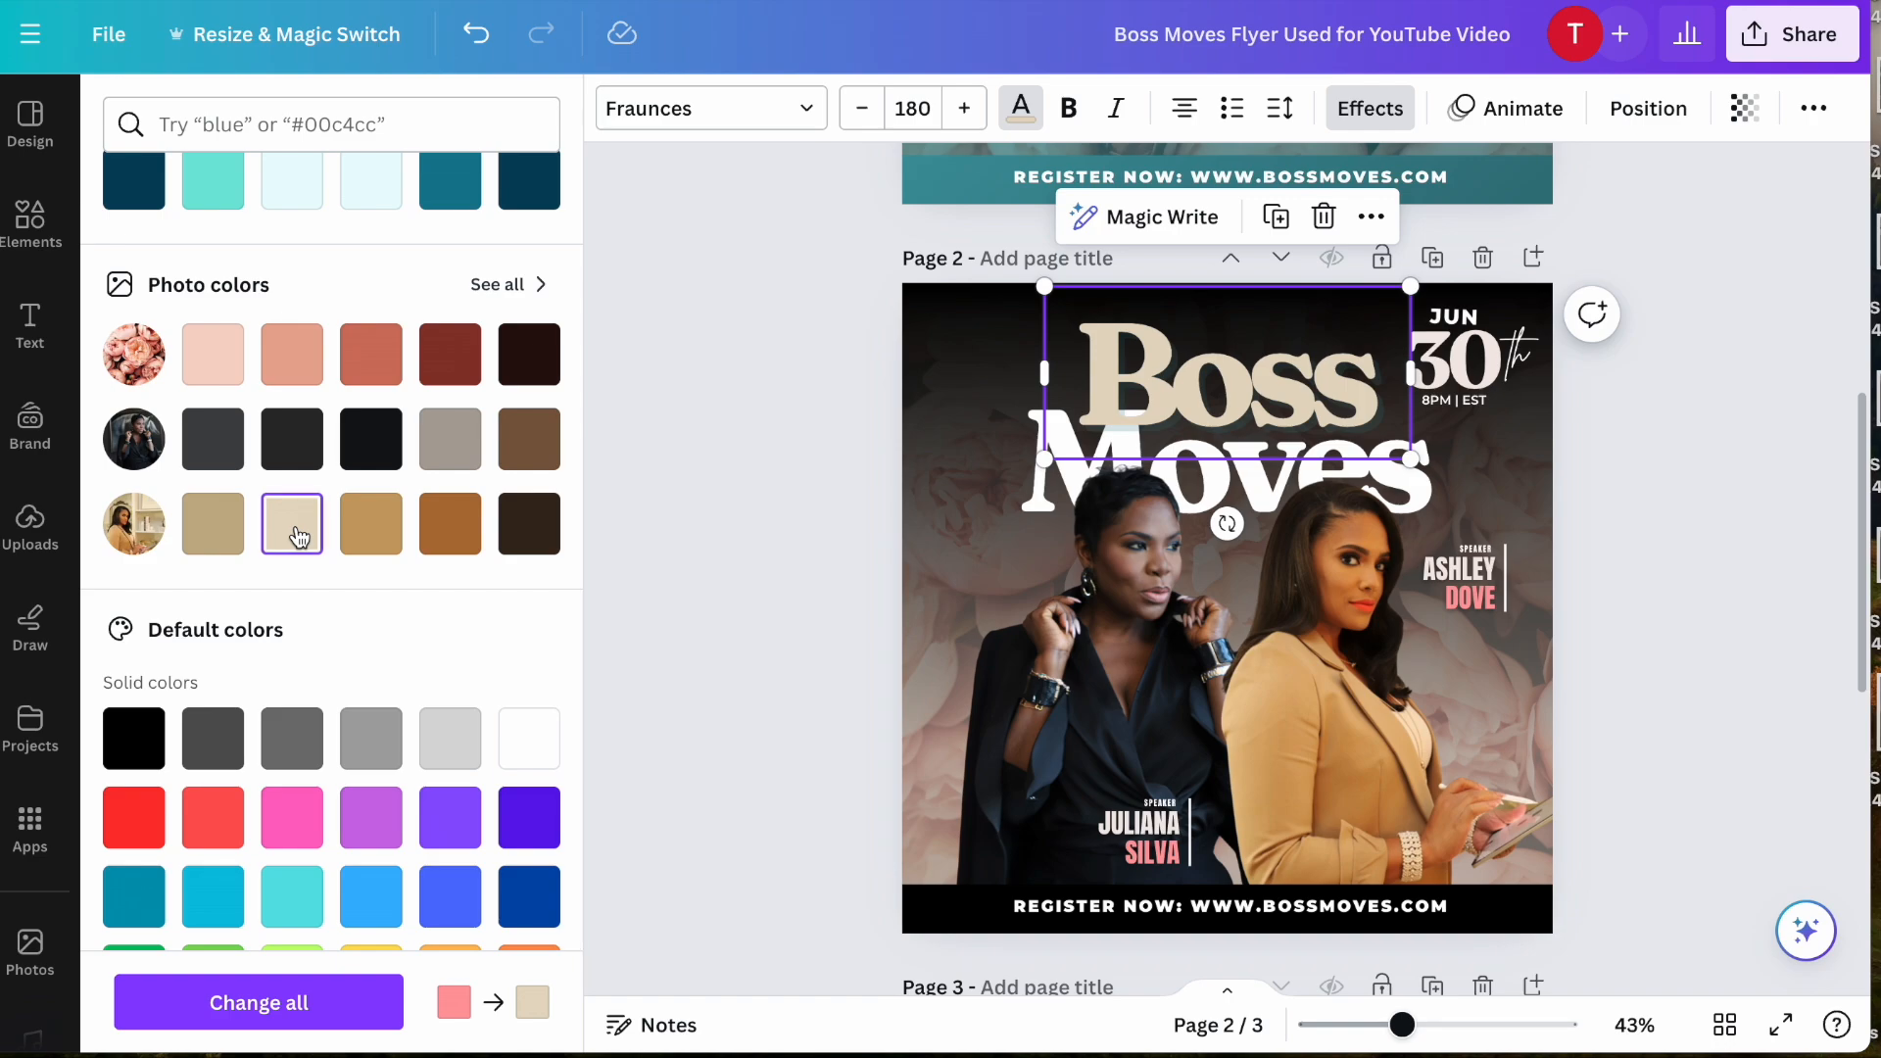
{"action": "left_click", "coordinate": [381, 532]}
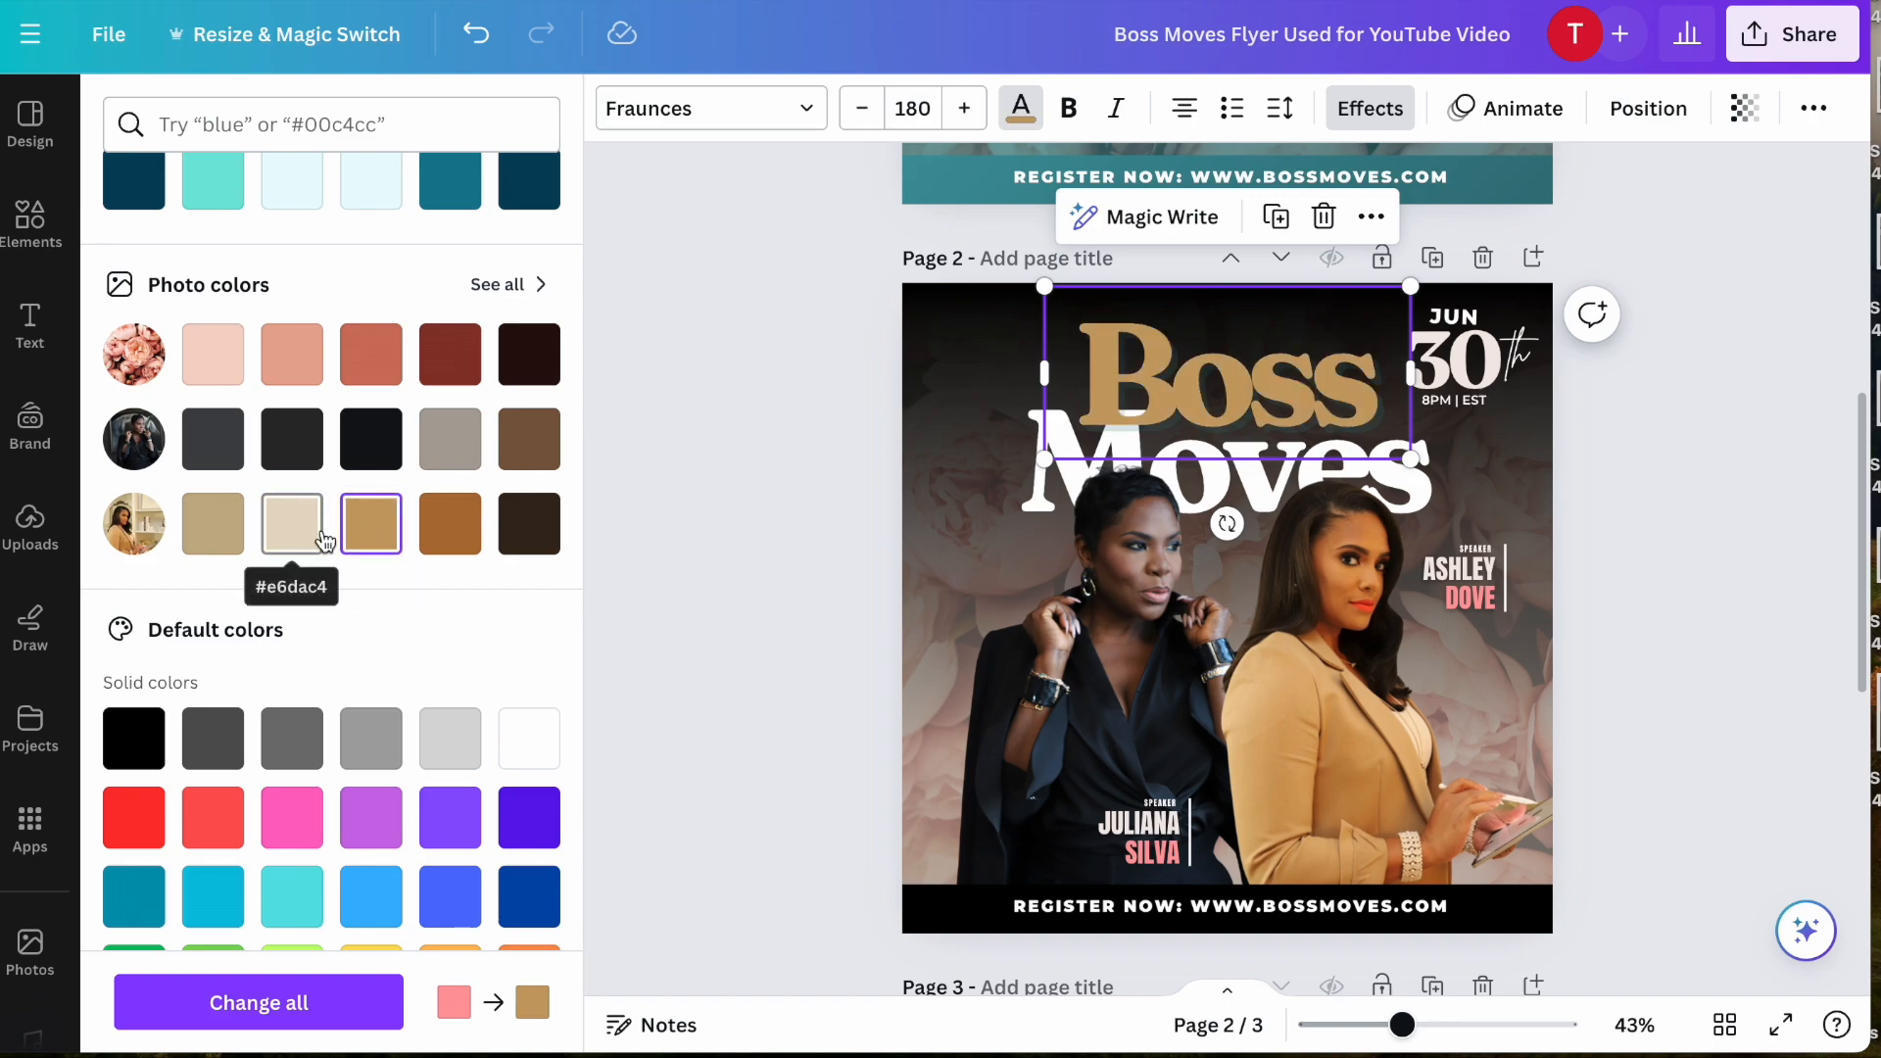
- Lighten the gold of the title word Boss to the custom color #E8C48F
{"action": "scroll", "coordinate": [331, 505], "scroll_direction": "up", "scroll_amount": 5}
{"action": "scroll", "coordinate": [331, 509], "scroll_direction": "up", "scroll_amount": 1}
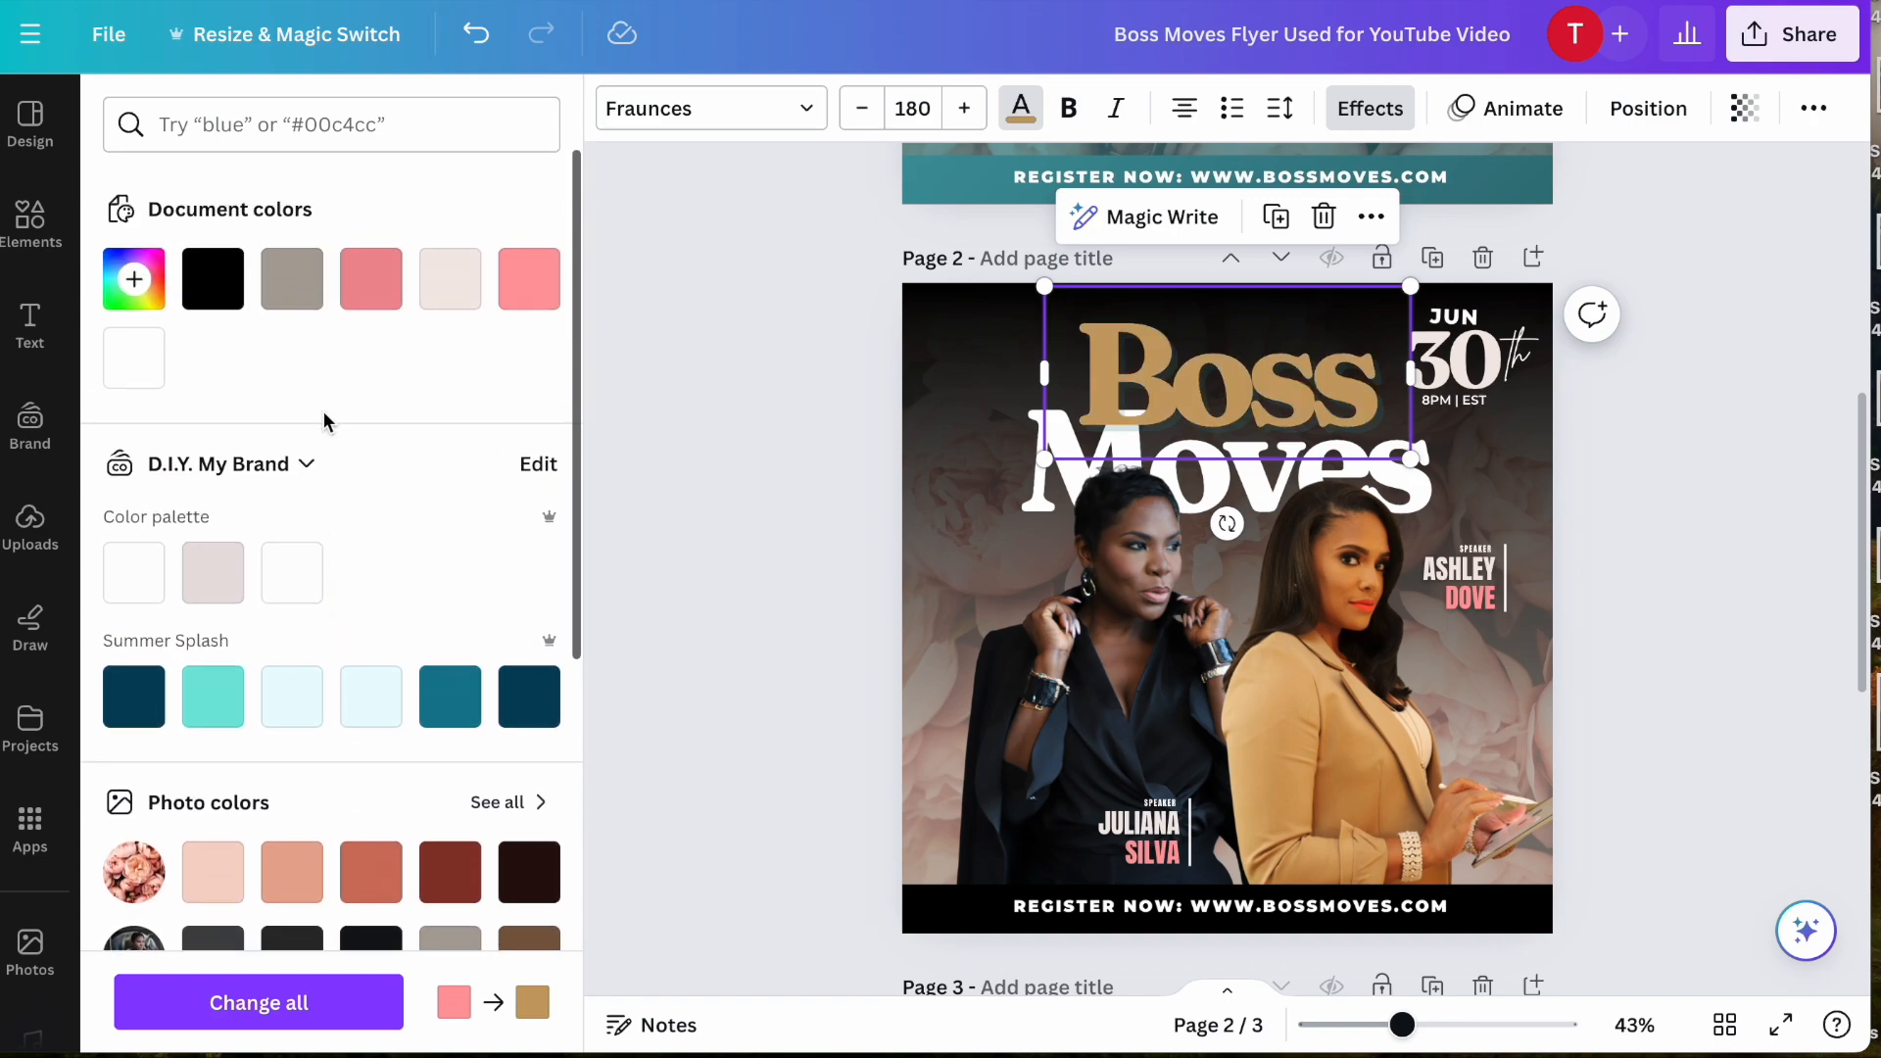
{"action": "left_click", "coordinate": [147, 284]}
{"action": "left_click_drag", "start_coordinate": [319, 389], "coordinate": [282, 357]}
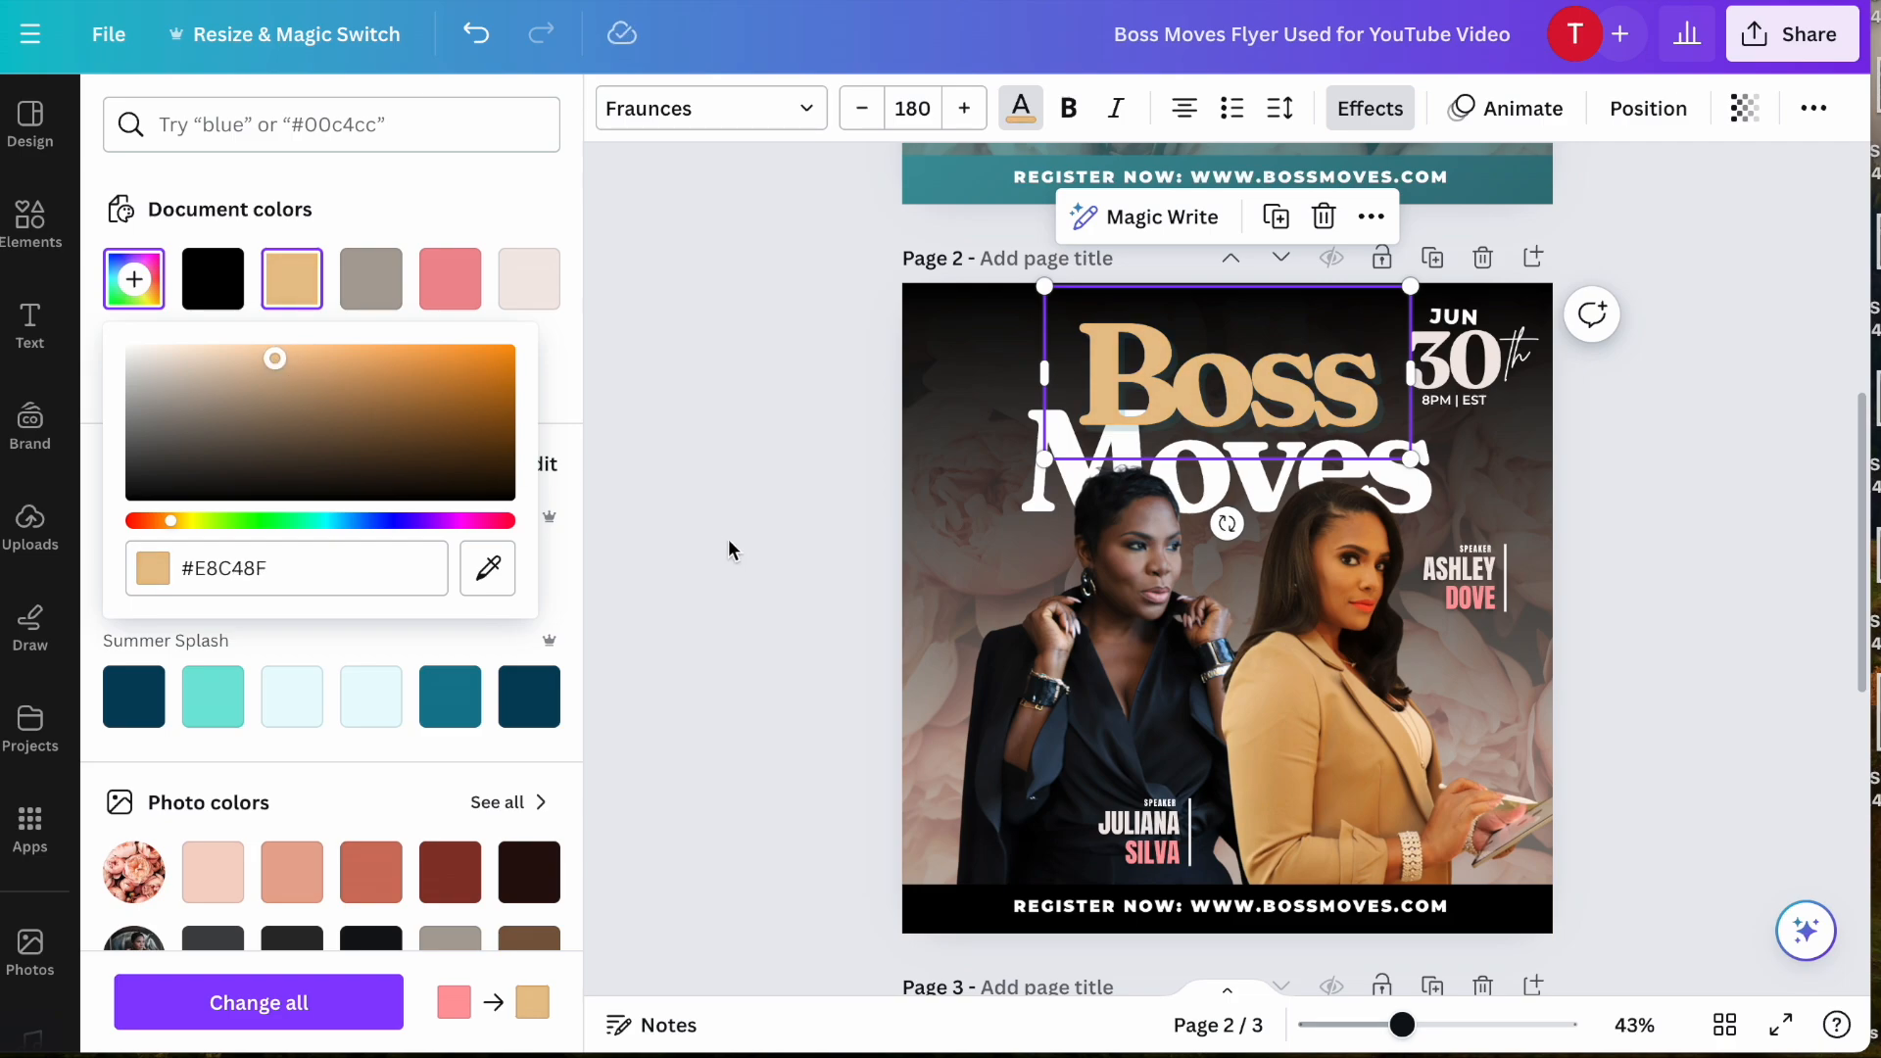
{"action": "left_click", "coordinate": [1129, 851]}
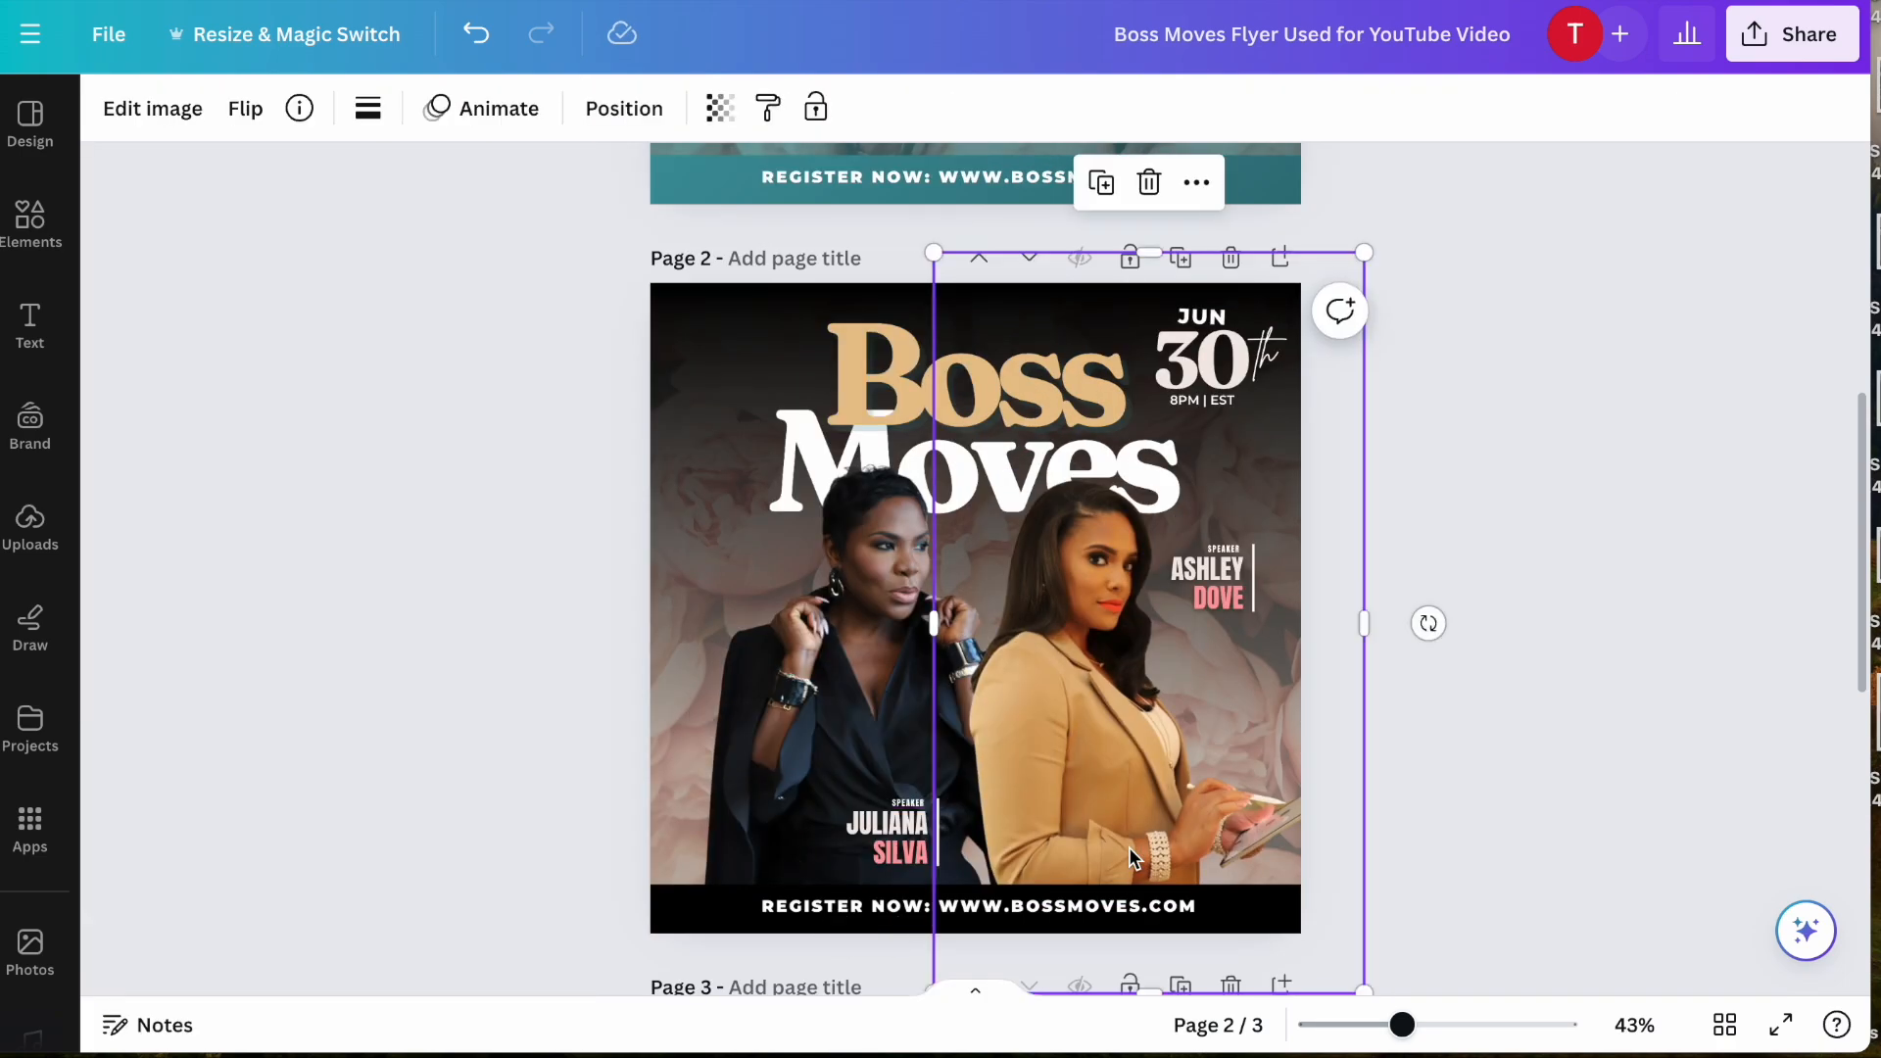
- Recolor the last name in the speaker label over the woman in black with the gold of the title word Boss
{"action": "left_click", "coordinate": [884, 848]}
{"action": "left_click", "coordinate": [877, 848]}
{"action": "left_click_drag", "start_coordinate": [917, 849], "coordinate": [928, 850]}
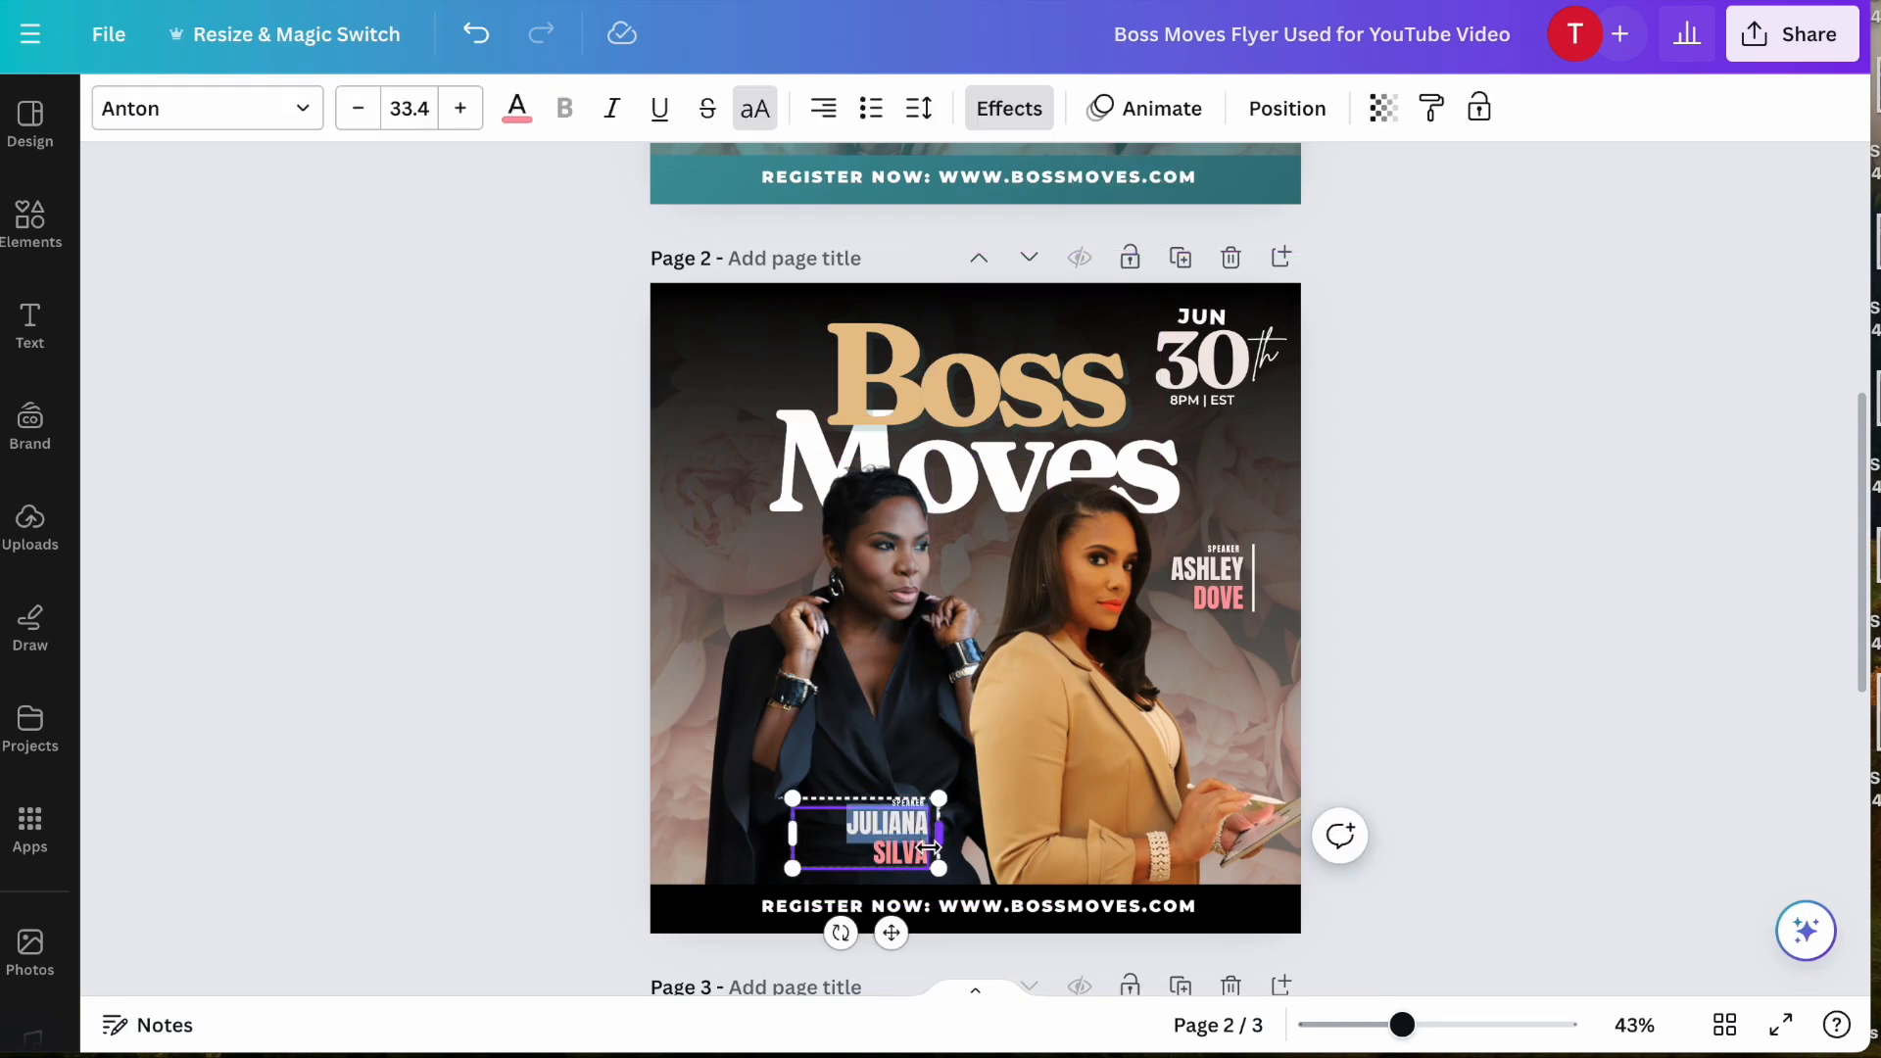
{"action": "left_click", "coordinate": [518, 110]}
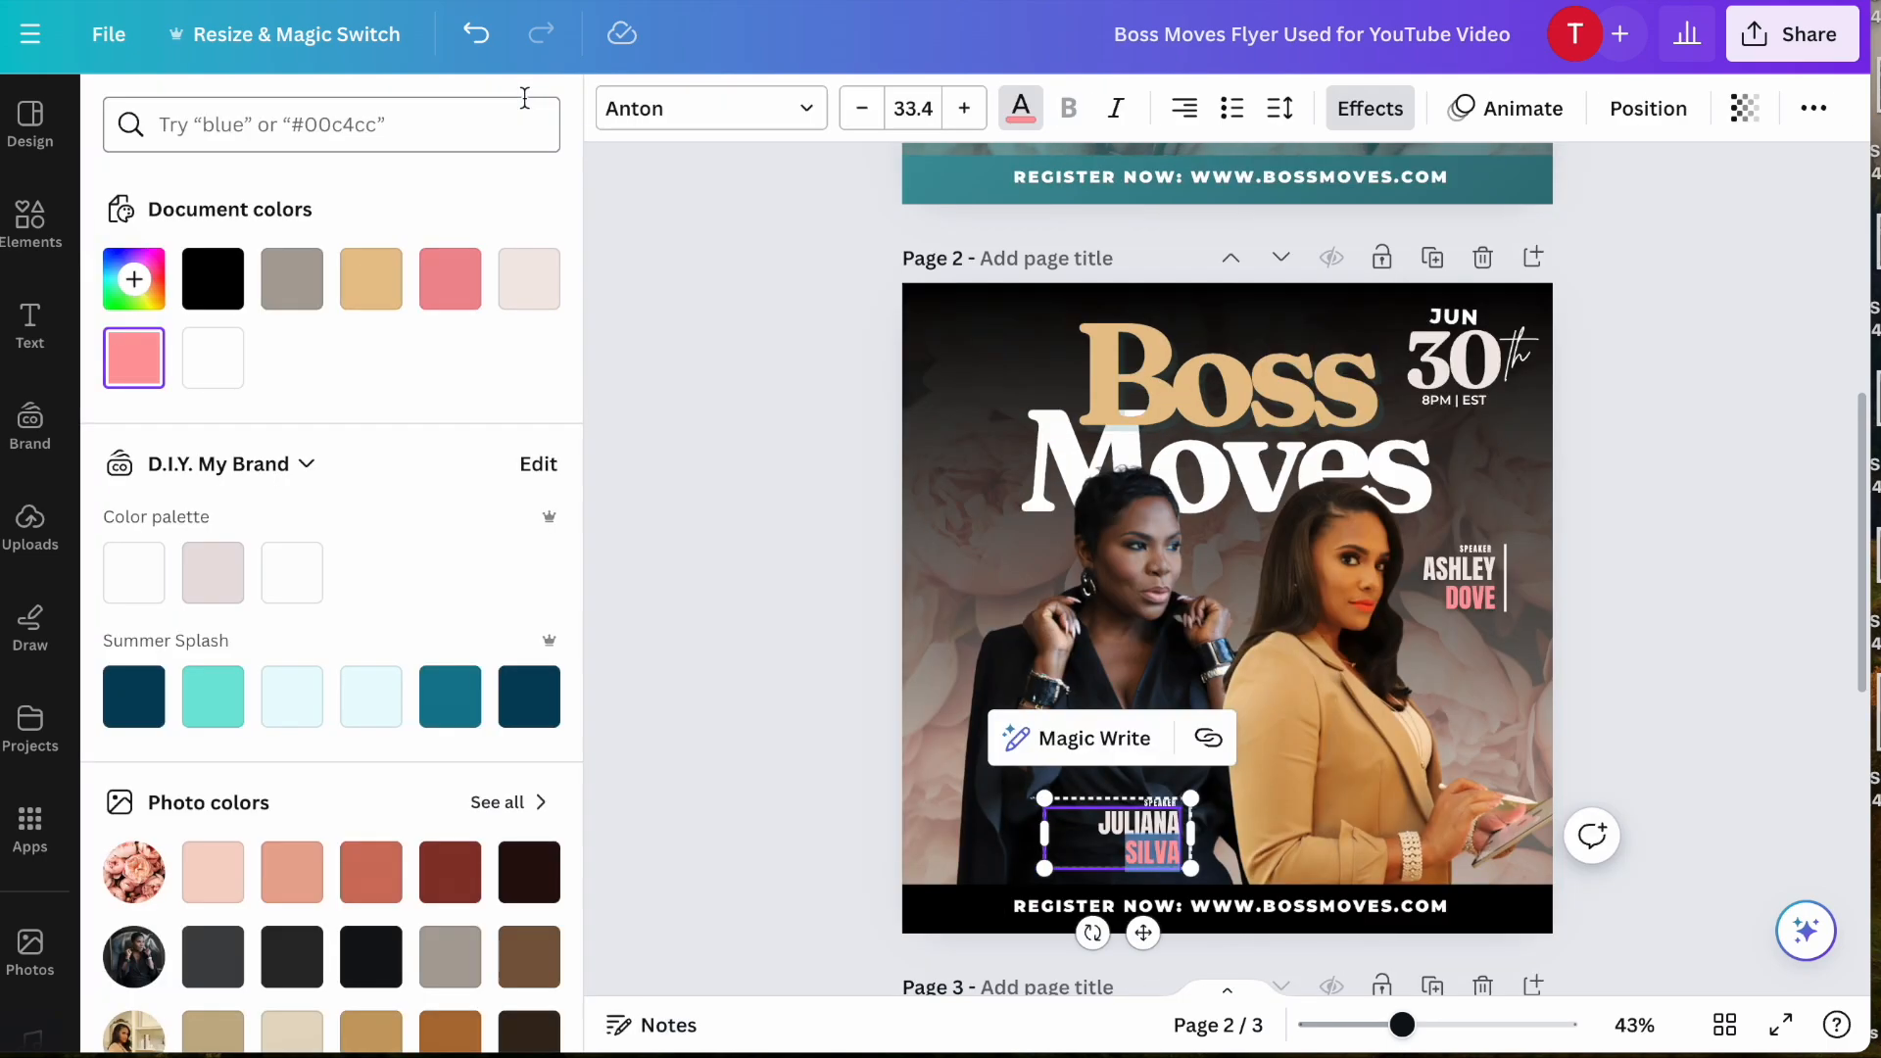
{"action": "left_click", "coordinate": [372, 299]}
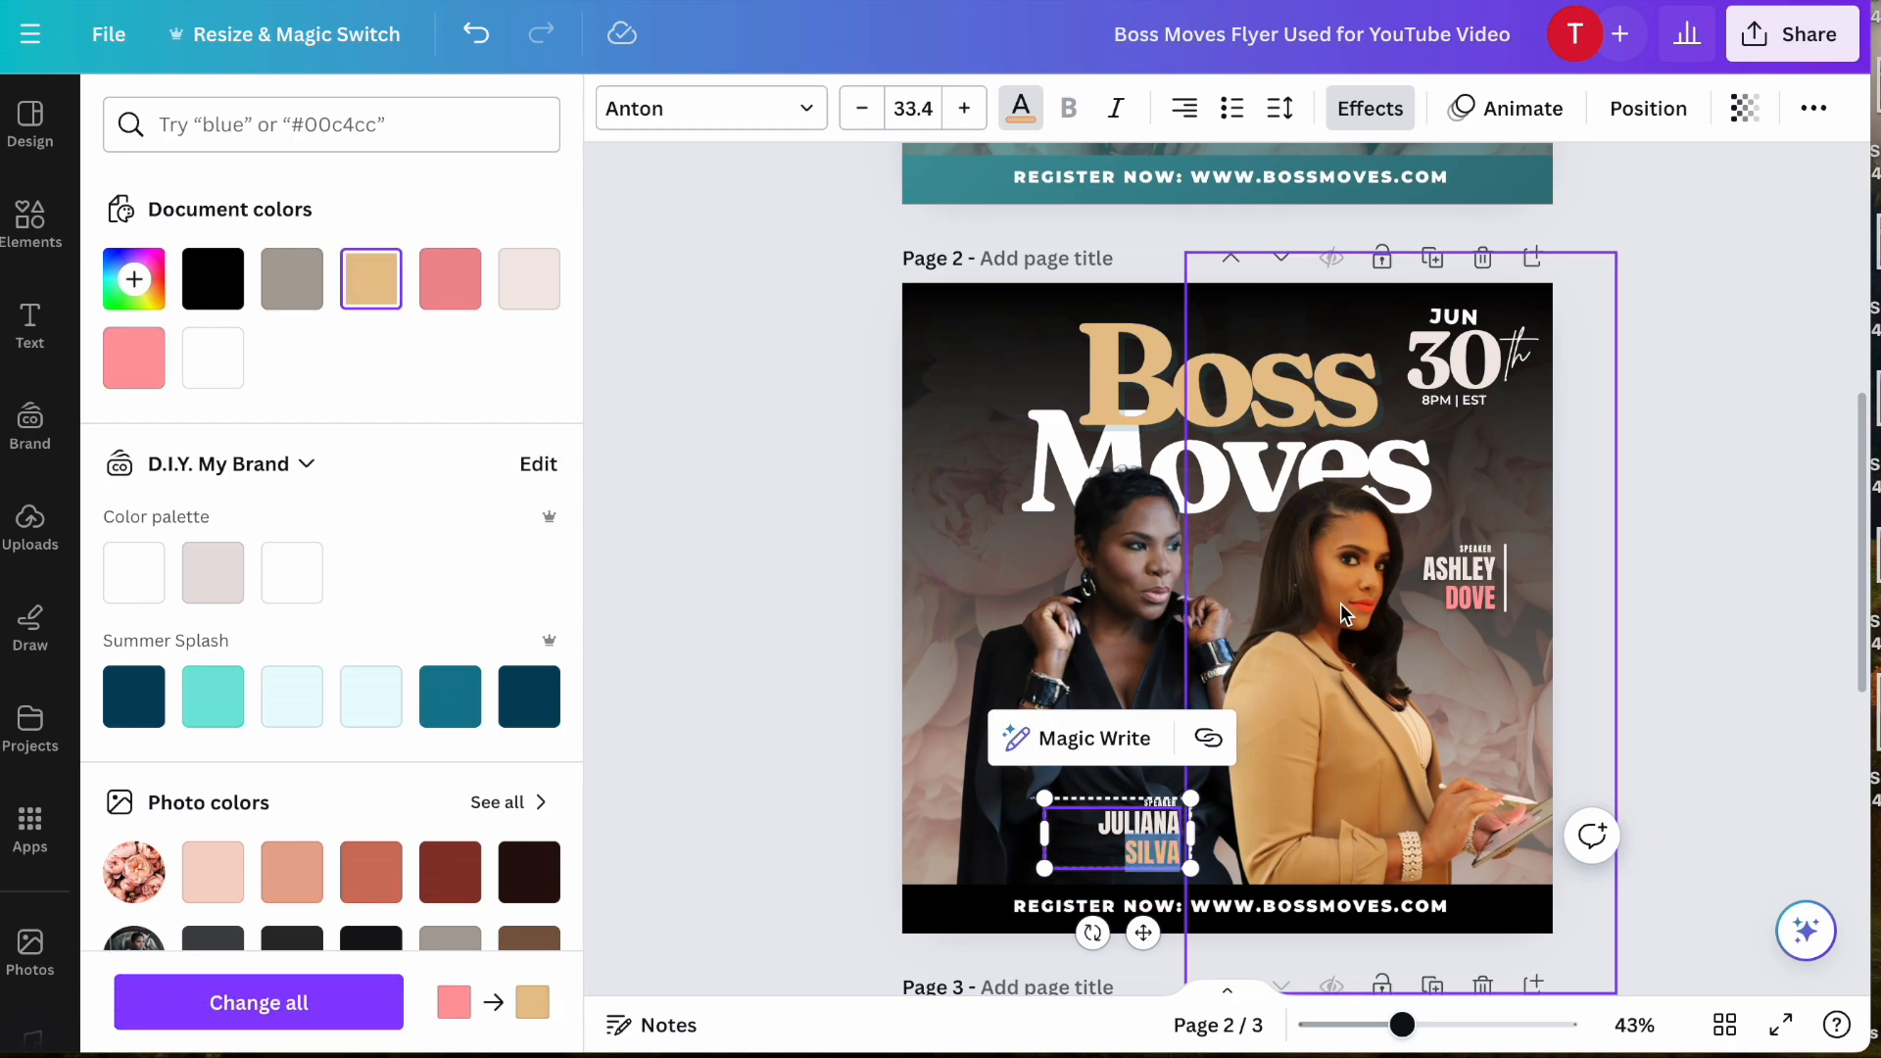
- Recolor the last name in the speaker label beside the woman in tan with the same document gold
{"action": "left_click", "coordinate": [1462, 616]}
{"action": "left_click", "coordinate": [1442, 600]}
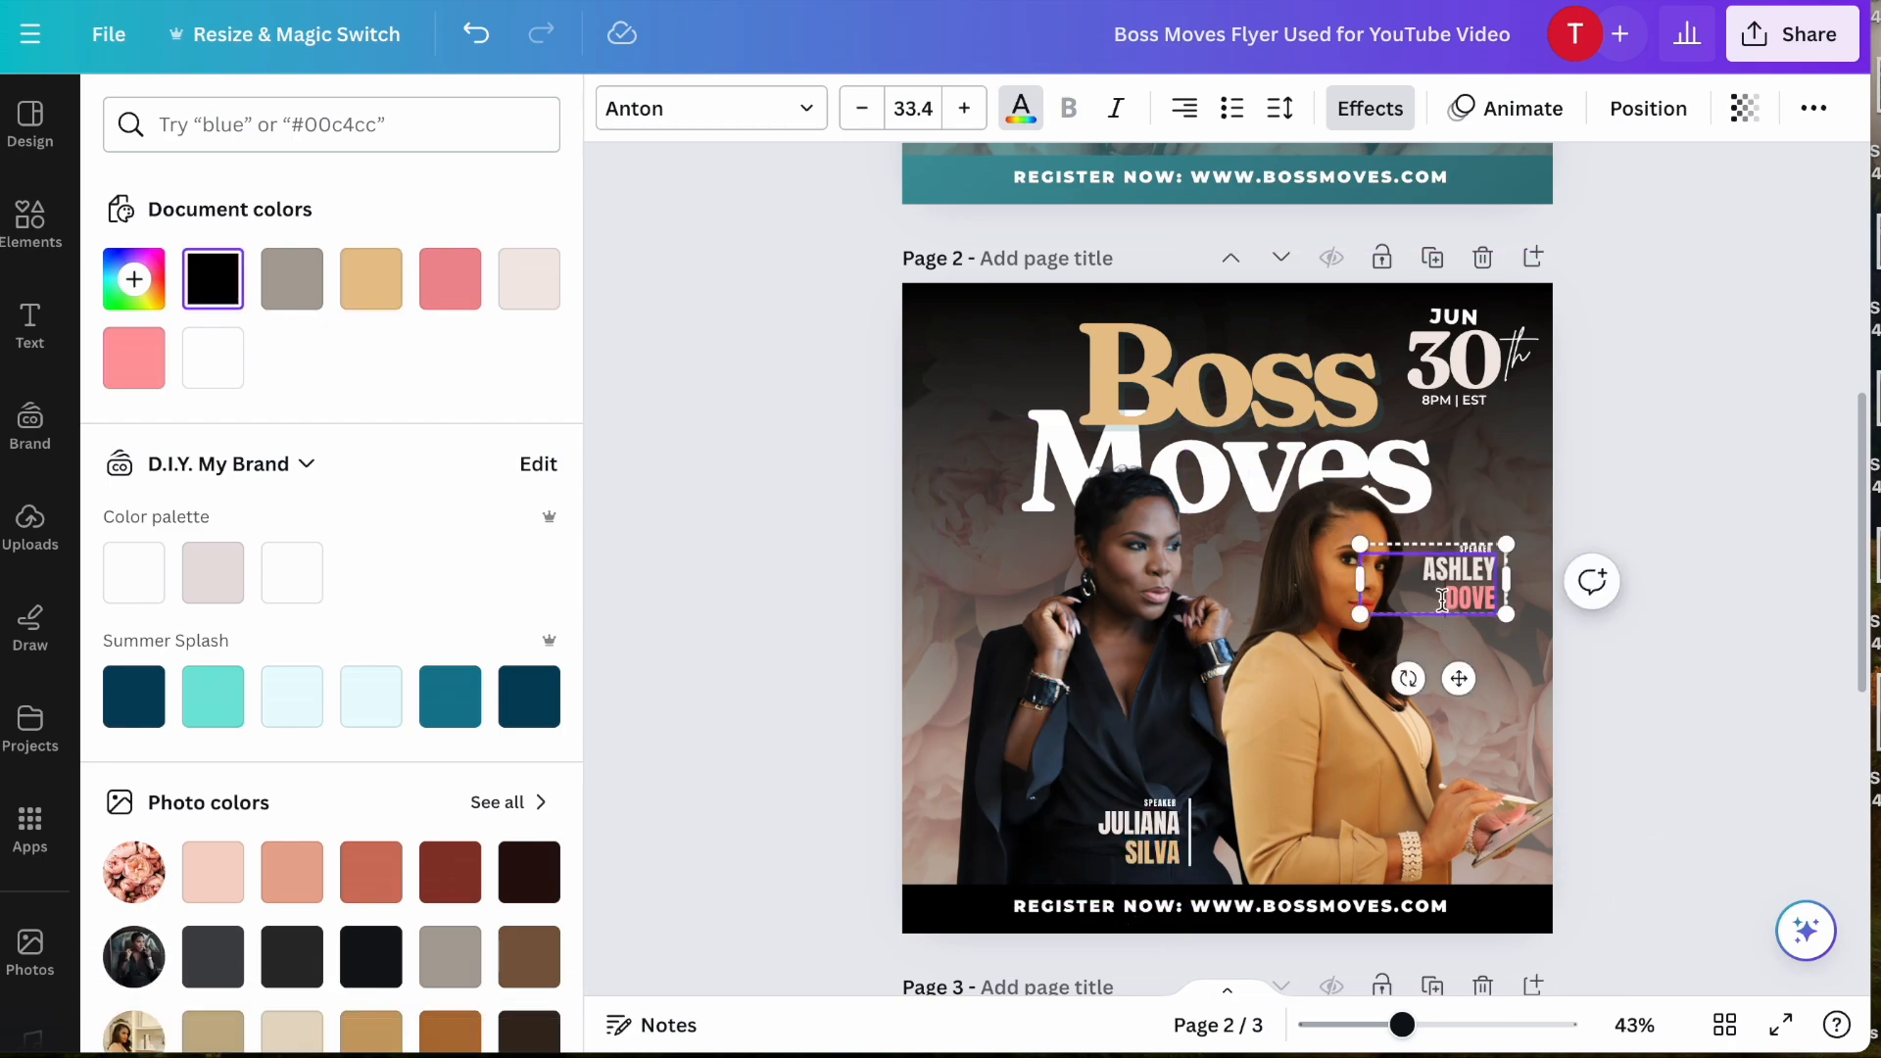
{"action": "left_click_drag", "start_coordinate": [1490, 592], "coordinate": [1498, 595]}
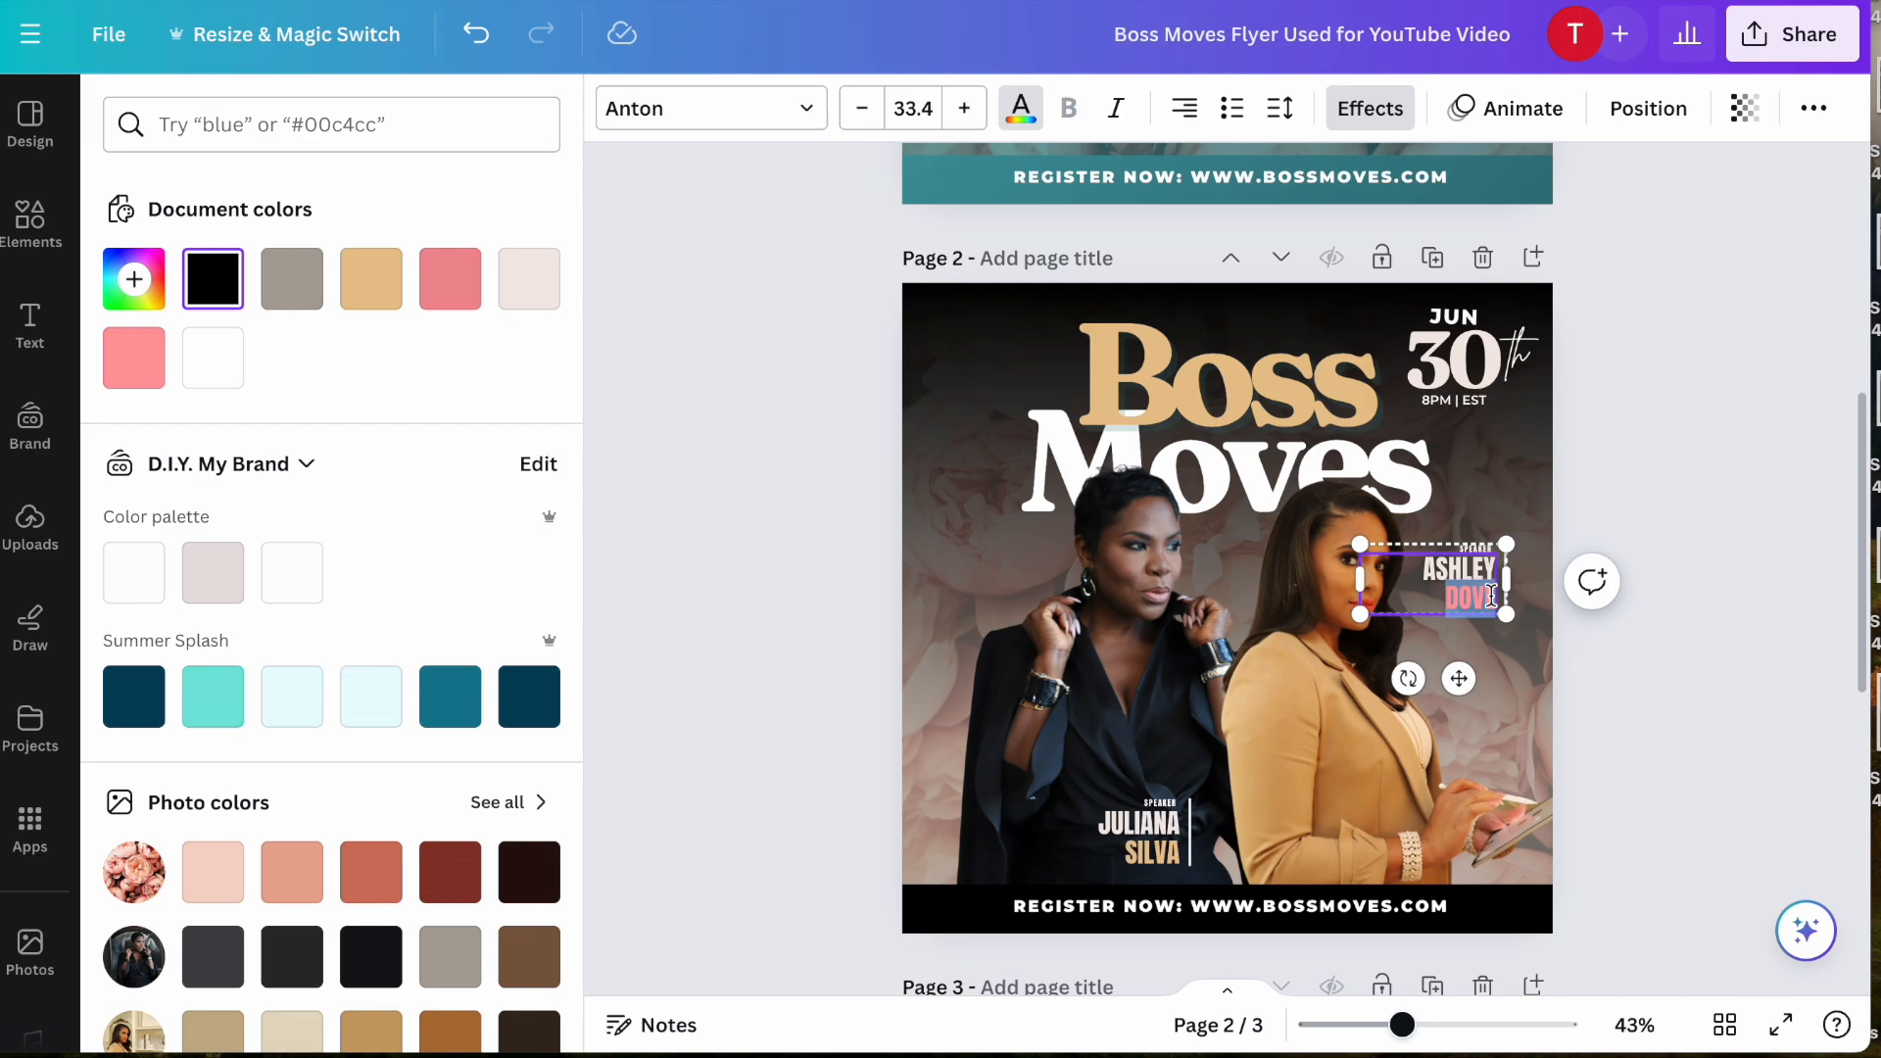
{"action": "left_click", "coordinate": [372, 294]}
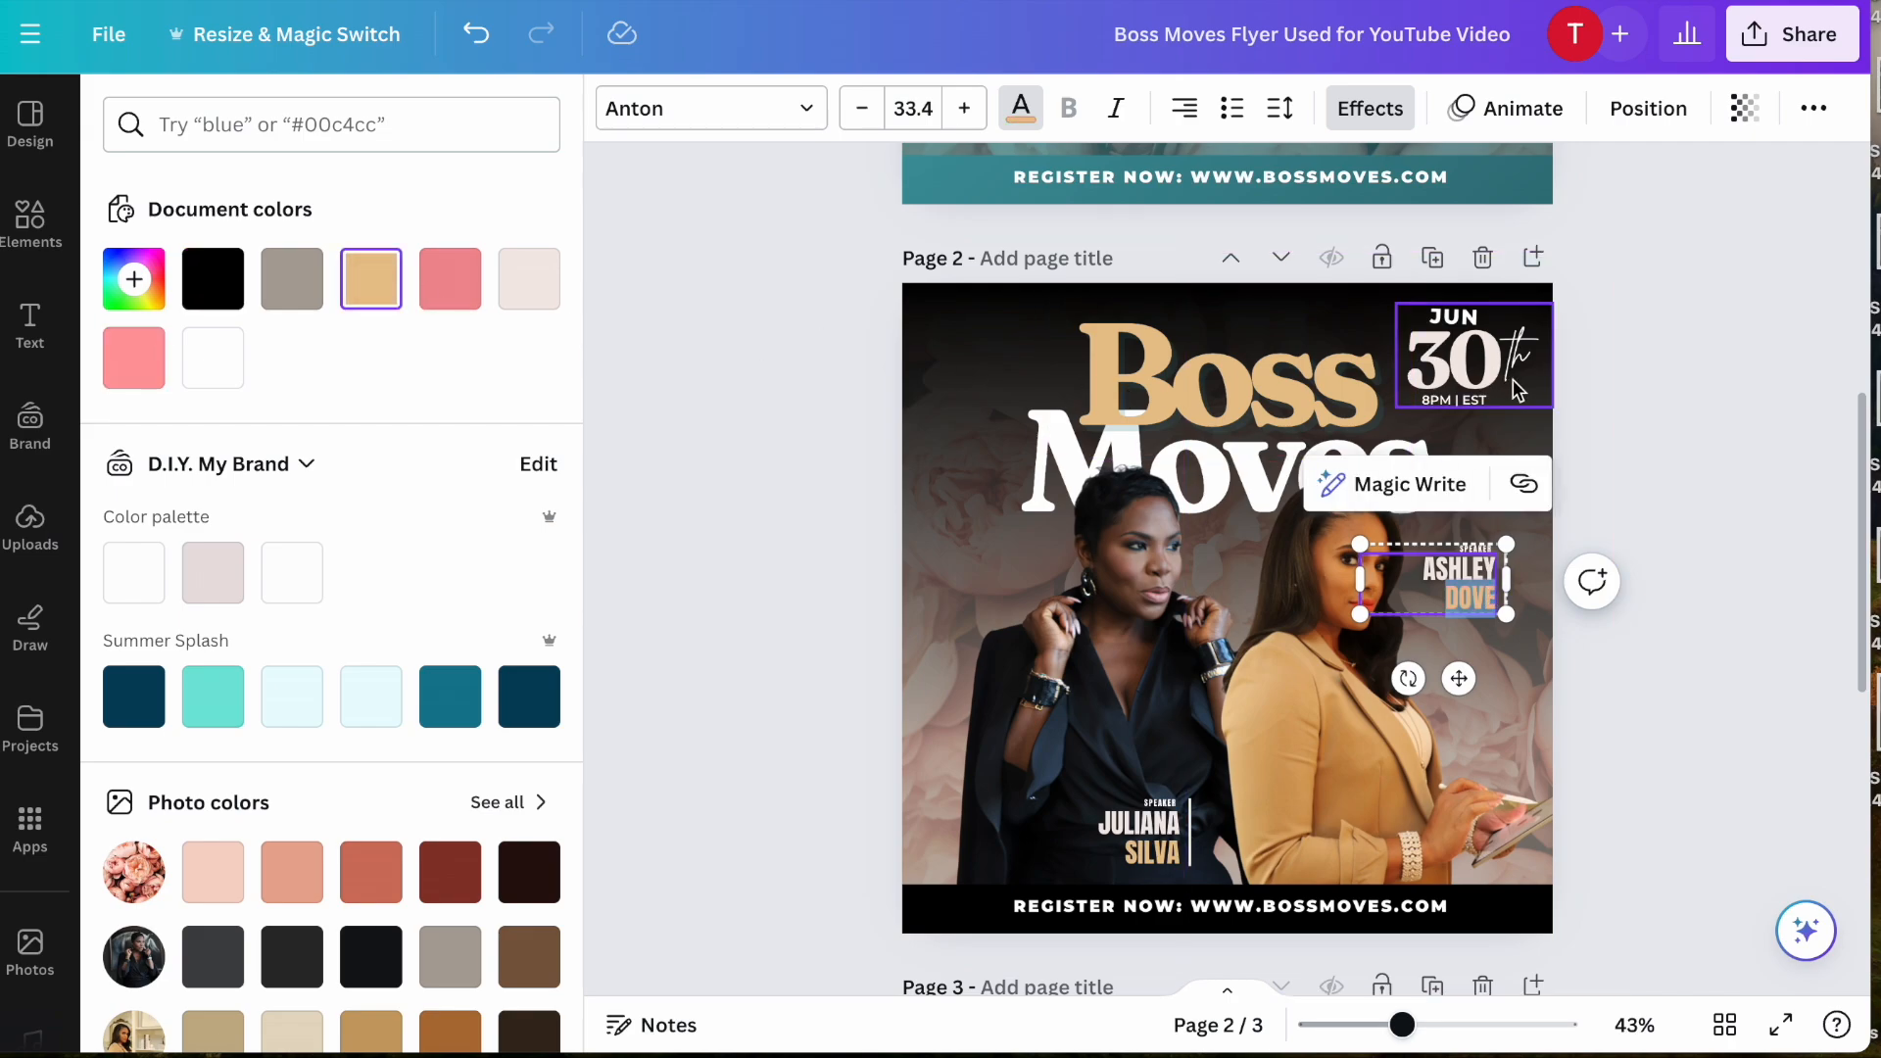
- Recolor the date number 30 on page 2 with the document gold and deselect it
{"action": "left_click", "coordinate": [1466, 366]}
{"action": "double_click", "coordinate": [1464, 359]}
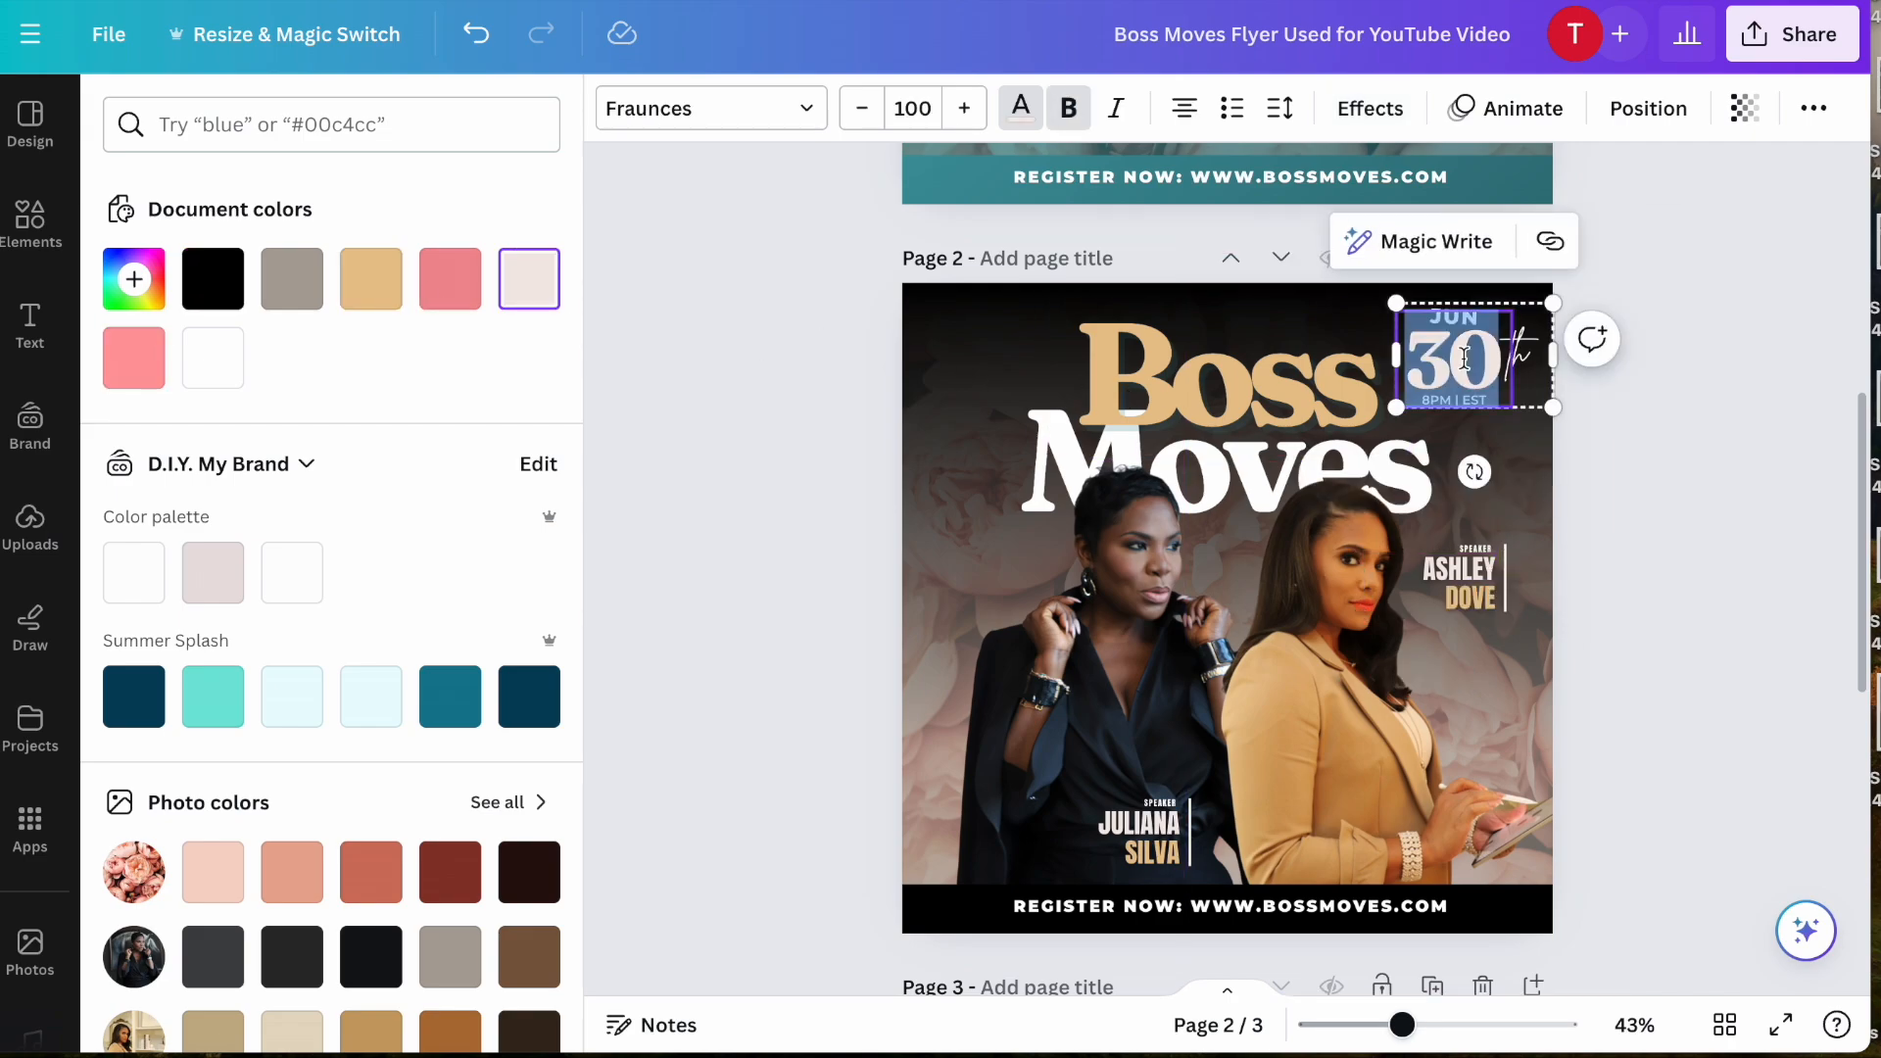
{"action": "left_click", "coordinate": [367, 297]}
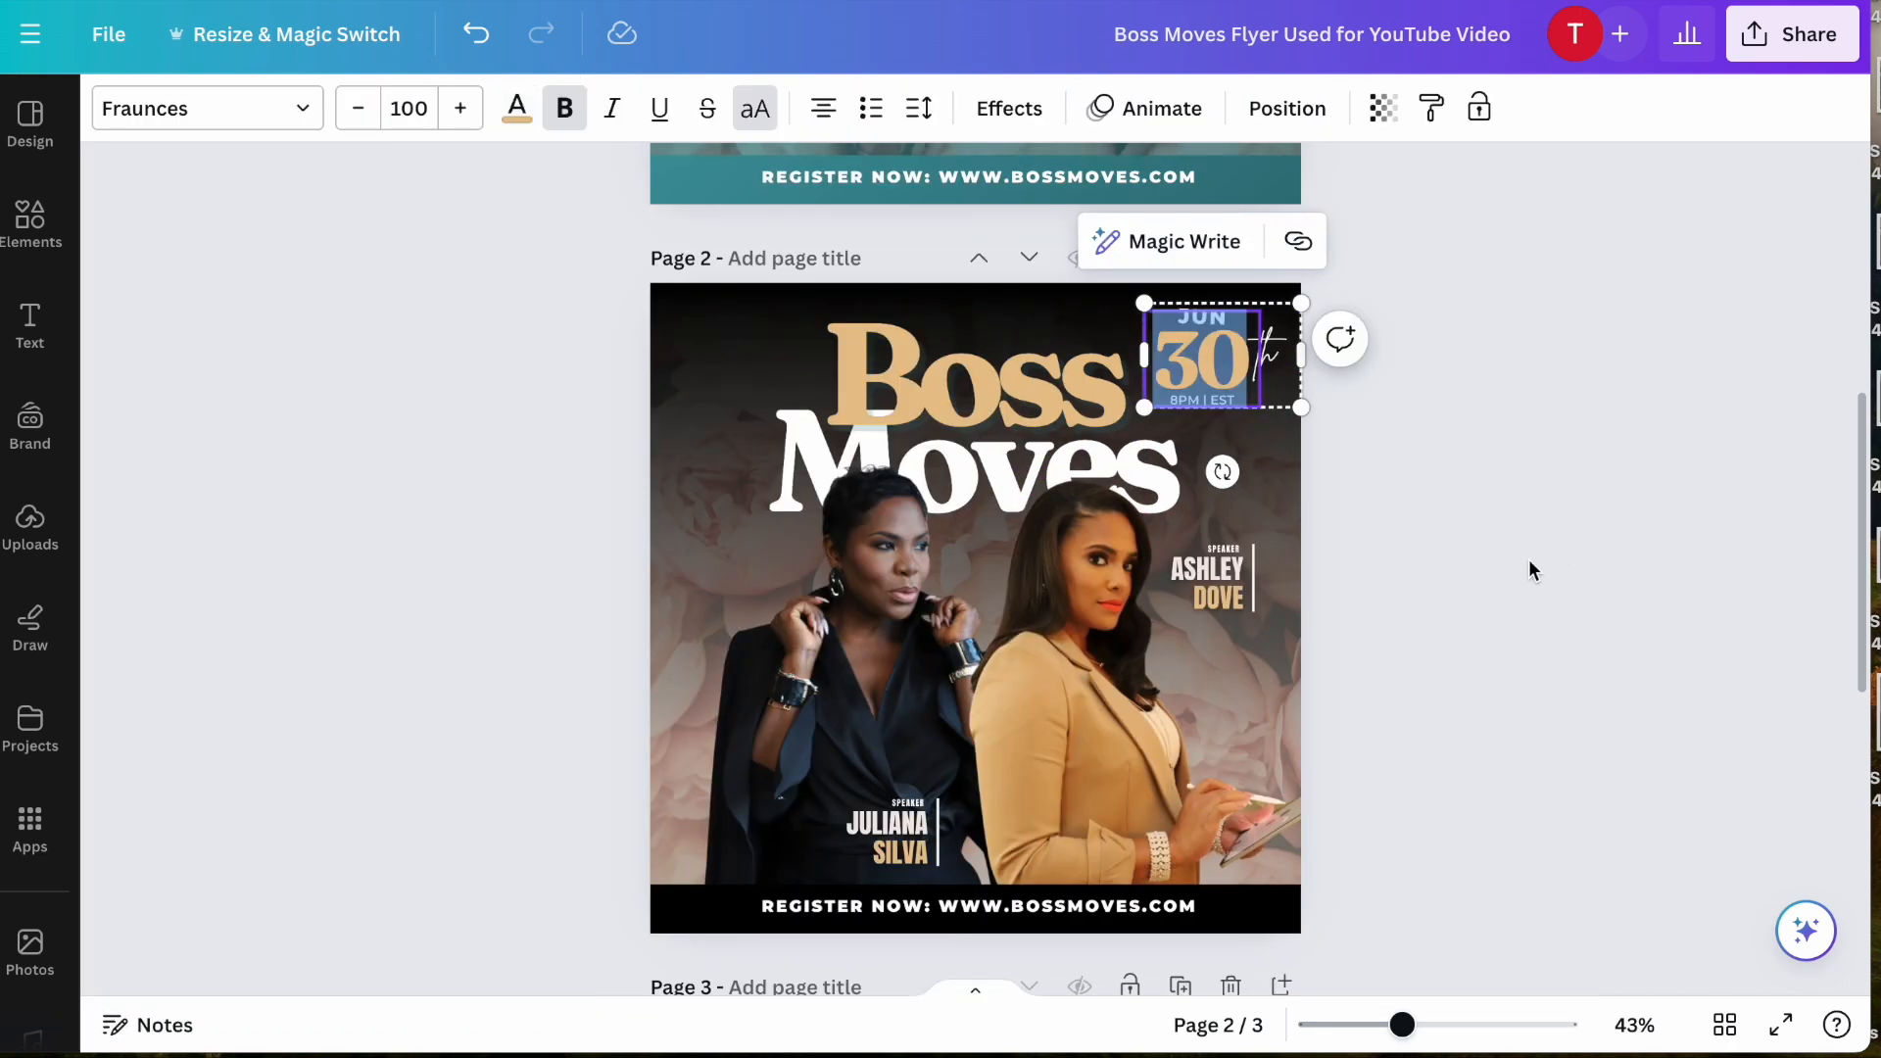
{"action": "left_click", "coordinate": [1524, 560]}
{"action": "scroll", "coordinate": [1512, 560], "scroll_direction": "down", "scroll_amount": 2}
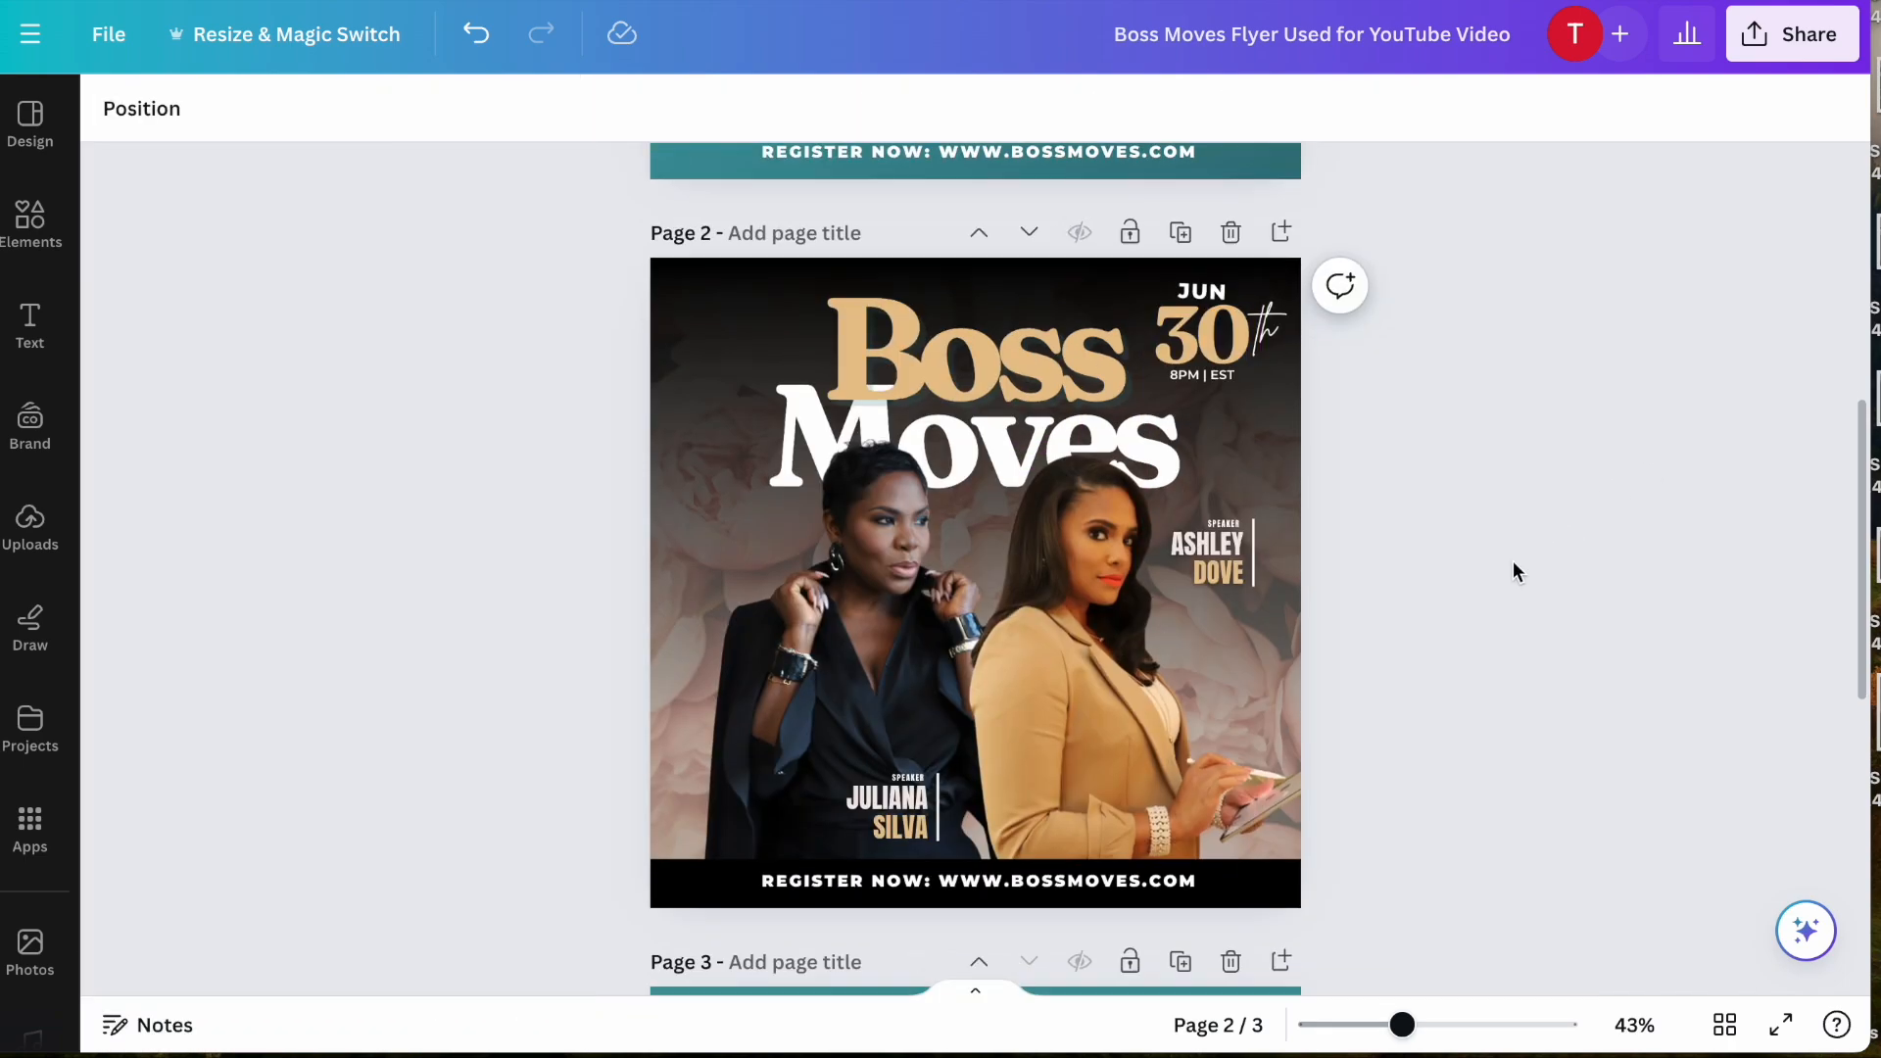
{"action": "scroll", "coordinate": [1513, 561], "scroll_direction": "up", "scroll_amount": 1}
{"action": "scroll", "coordinate": [1512, 560], "scroll_direction": "down", "scroll_amount": 1}
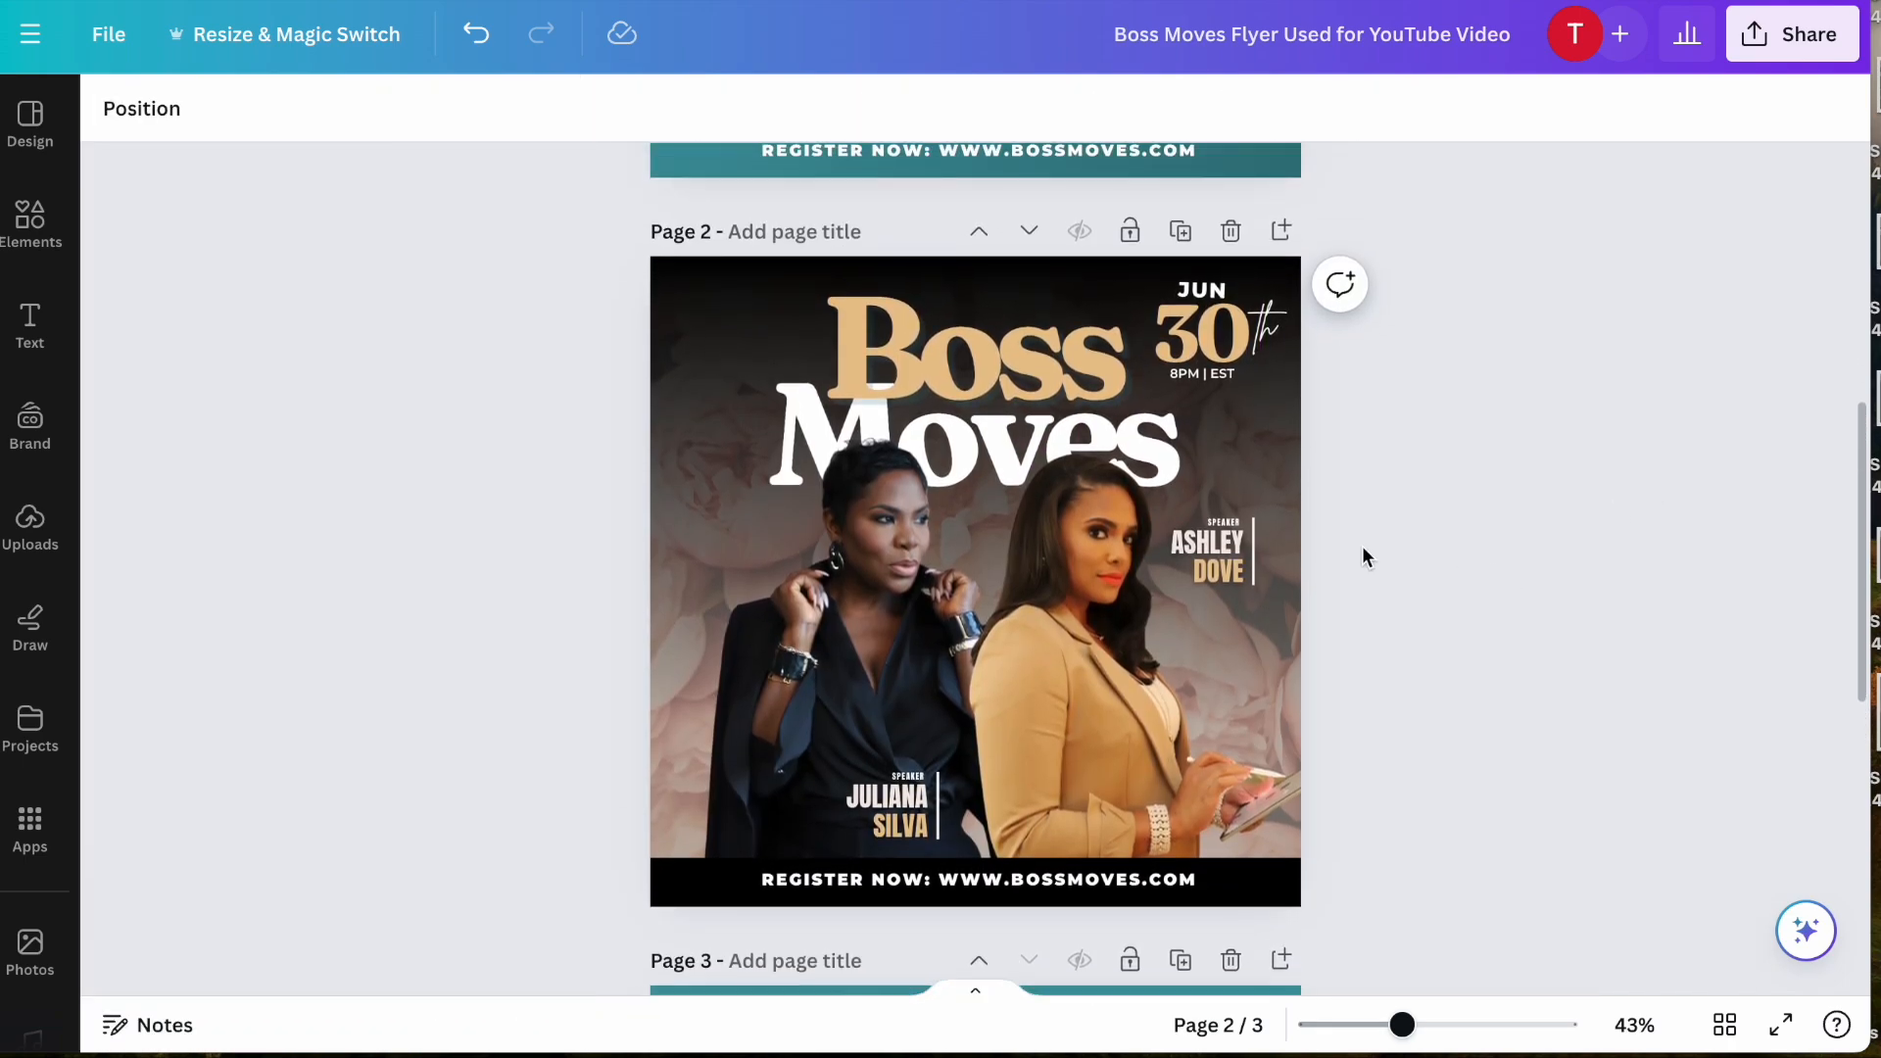
- Select page 2's floral background photo, check its place in the layer order, and look through the uploads and the project folder
{"action": "left_click", "coordinate": [658, 798]}
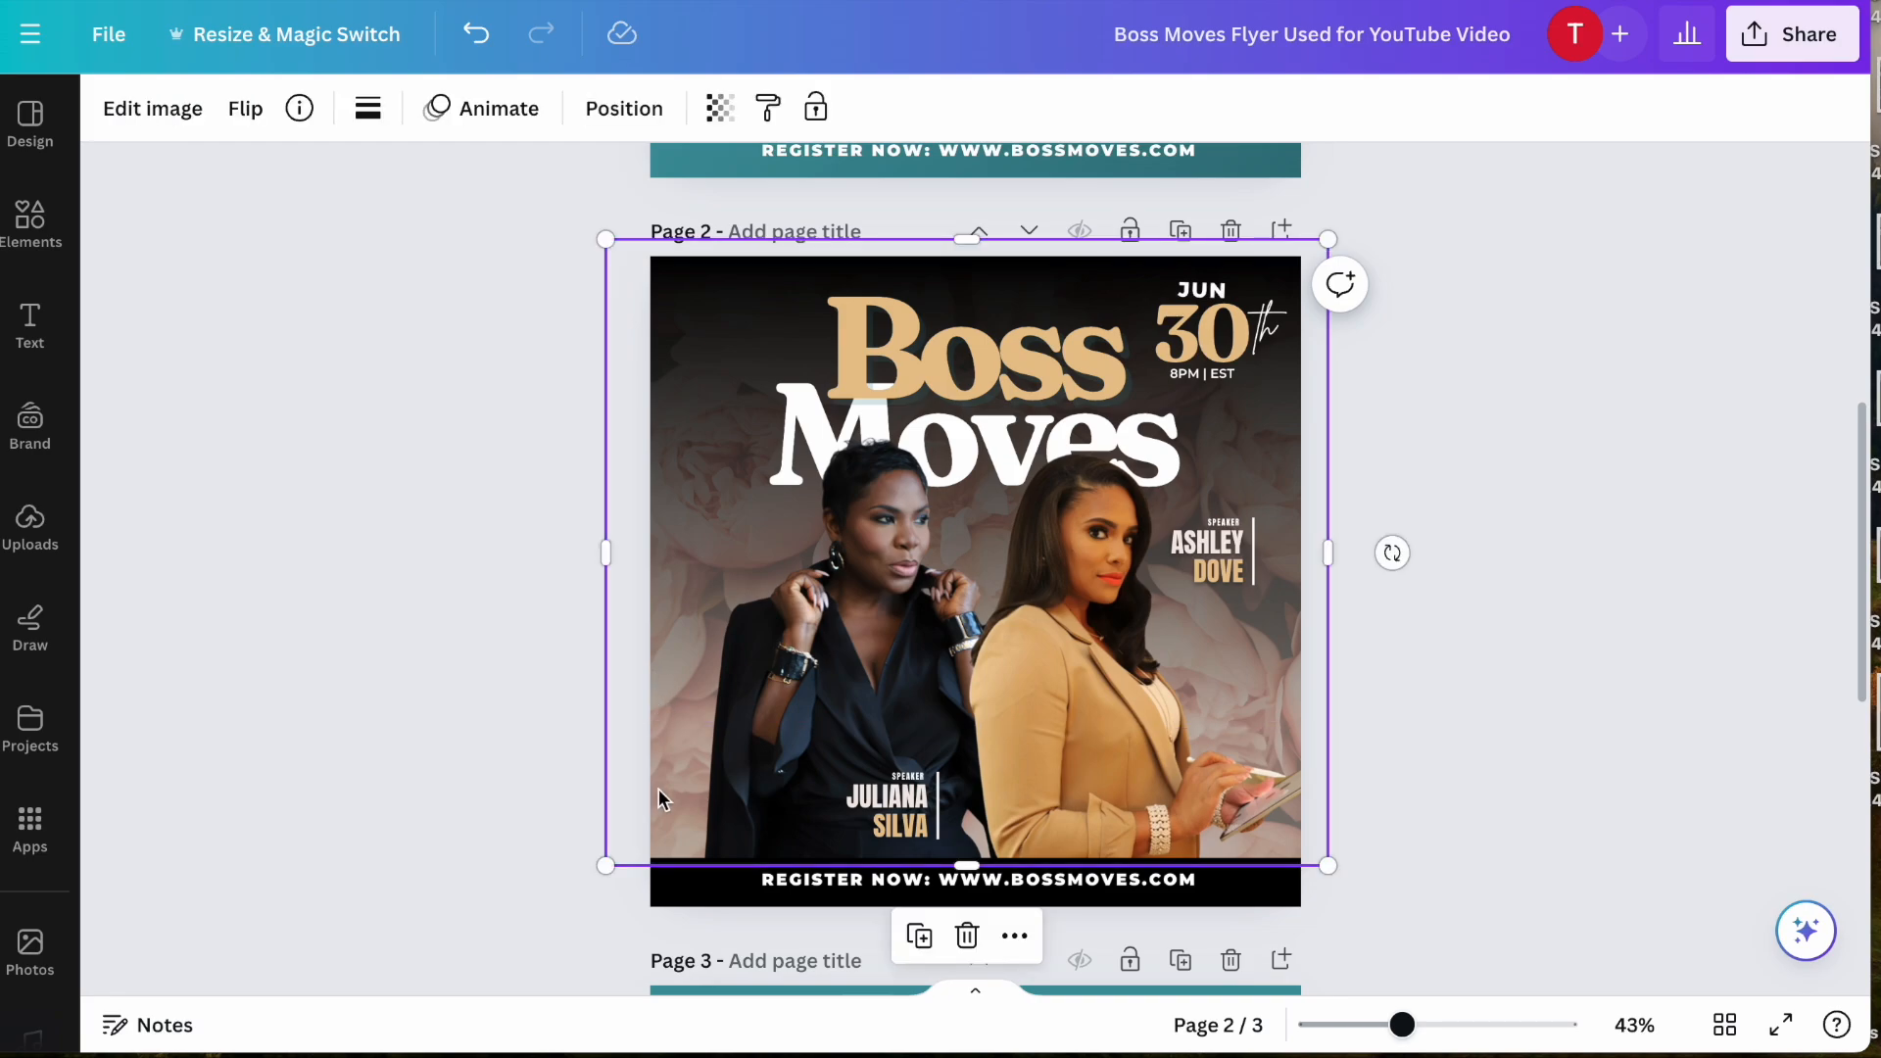
{"action": "left_click", "coordinate": [639, 113]}
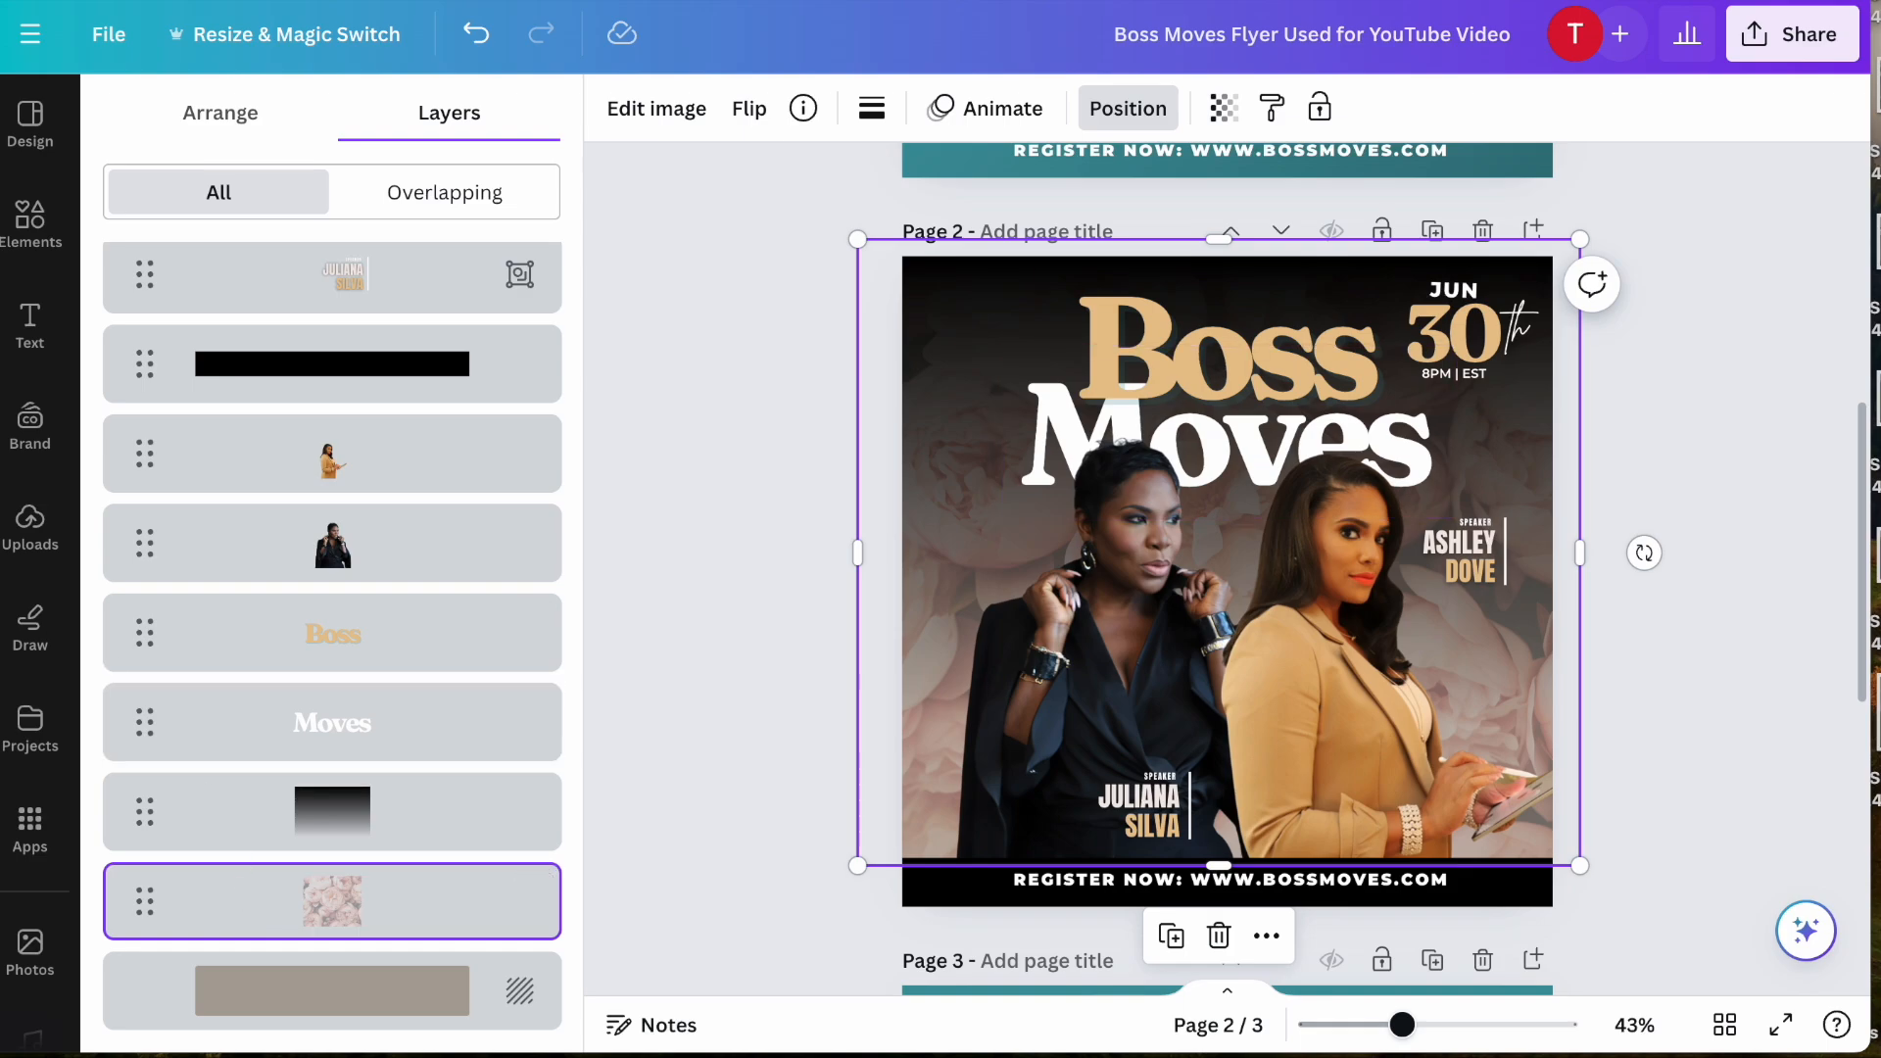
{"action": "left_click", "coordinate": [29, 524]}
{"action": "left_click", "coordinate": [29, 725]}
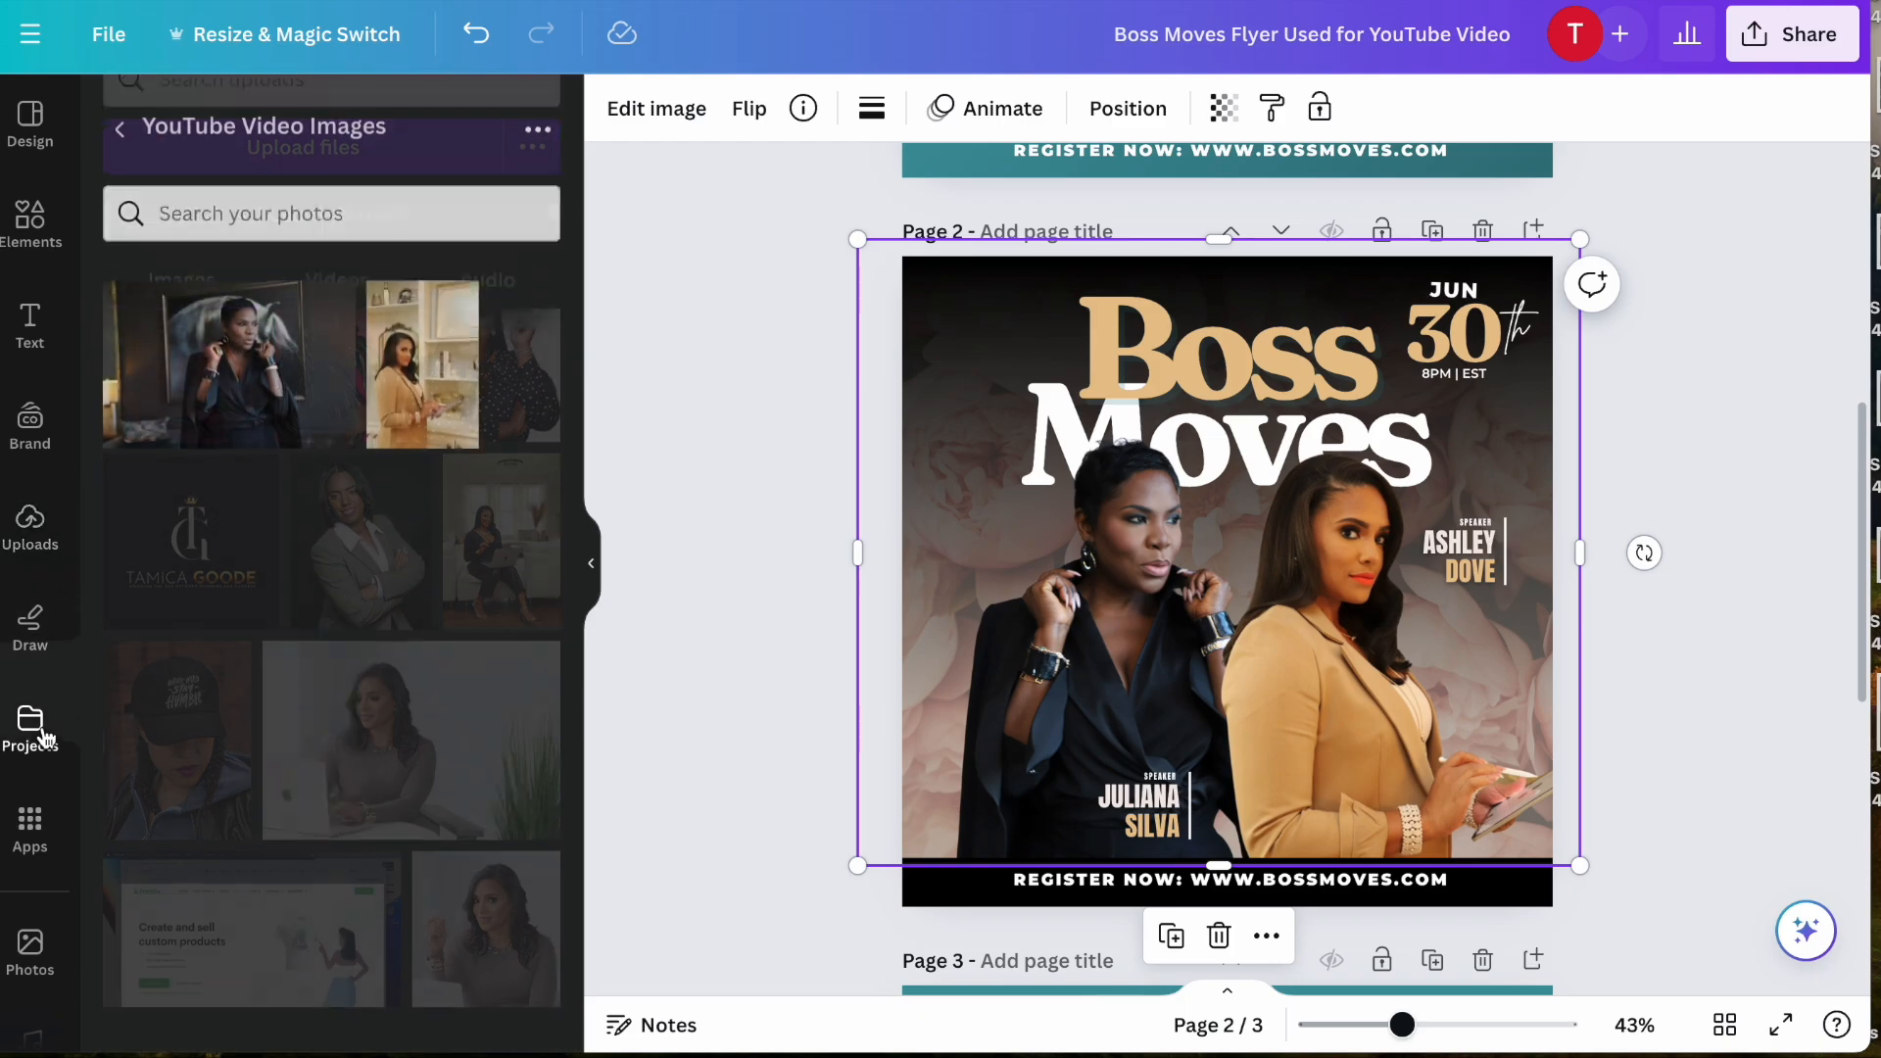
{"action": "scroll", "coordinate": [31, 852], "scroll_direction": "down", "scroll_amount": 2}
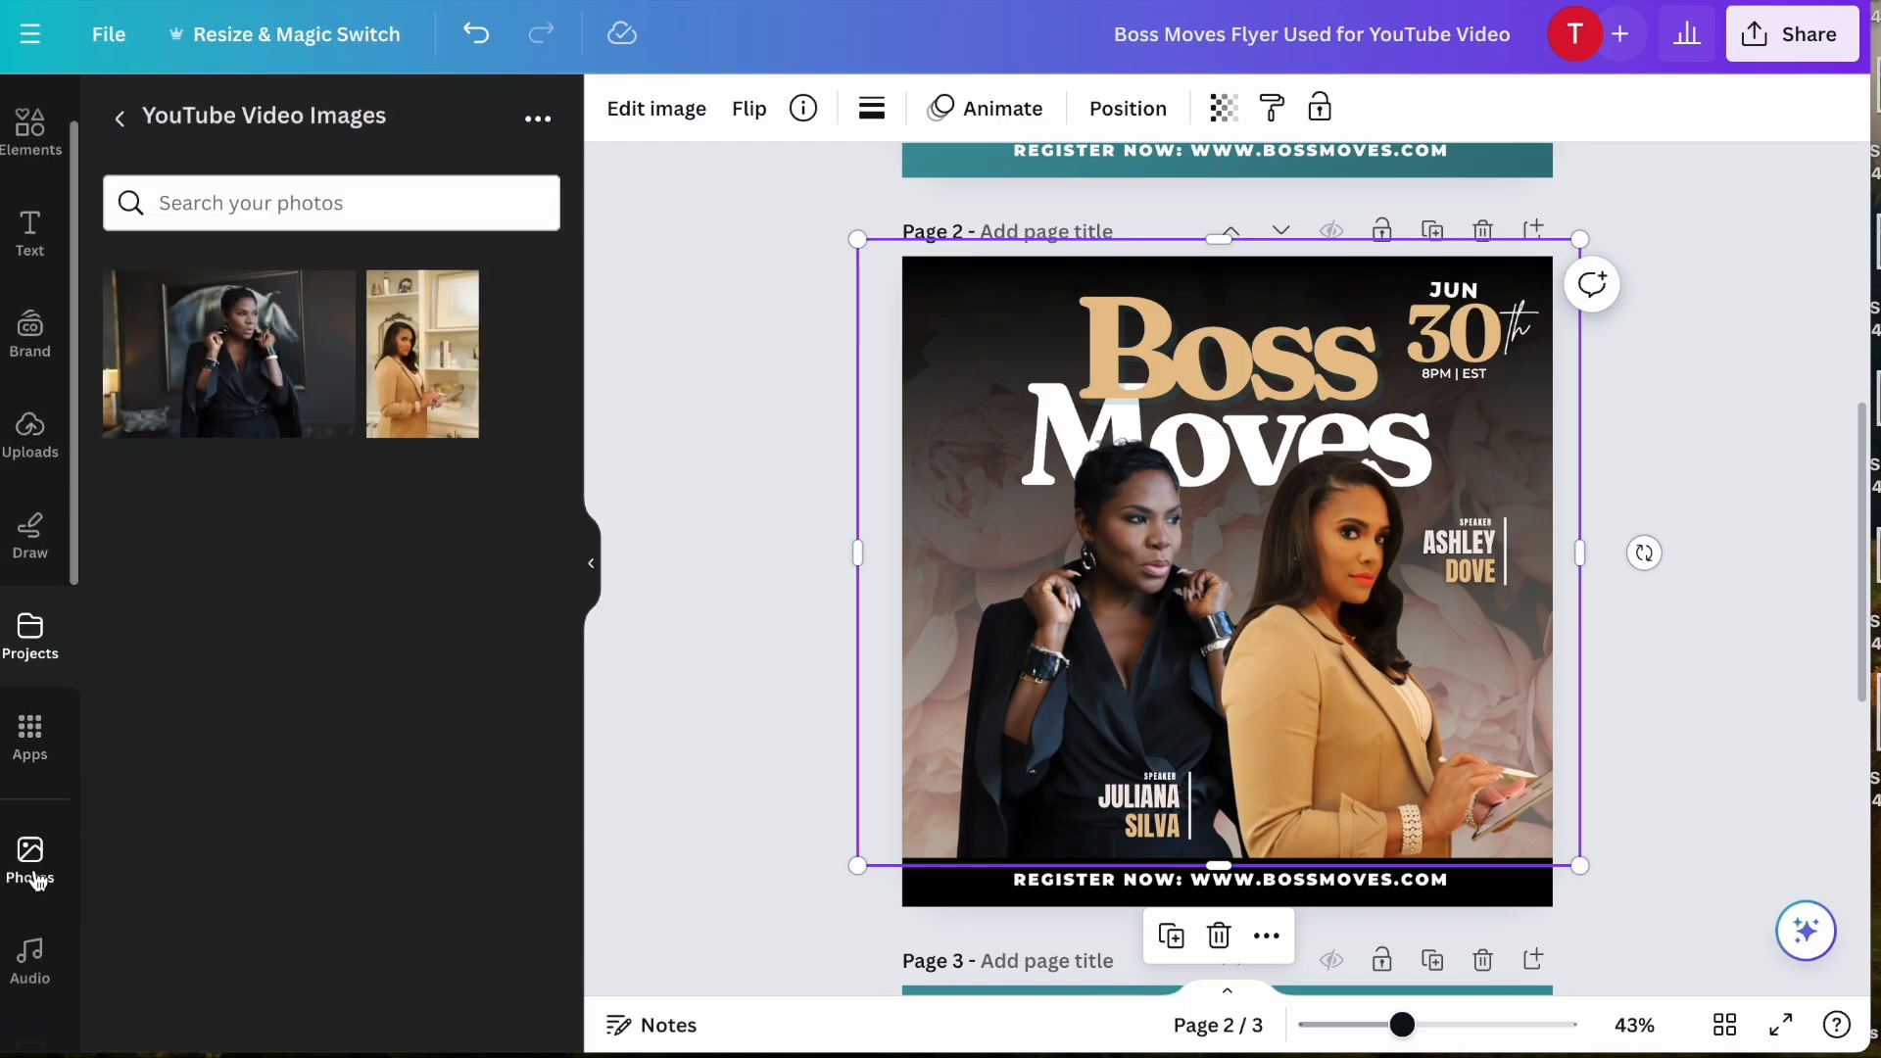
- Search the stock photos for "abstract gold" and browse the results for a replacement background
{"action": "left_click", "coordinate": [32, 860]}
{"action": "left_click", "coordinate": [343, 125]}
{"action": "type", "text": "a"}
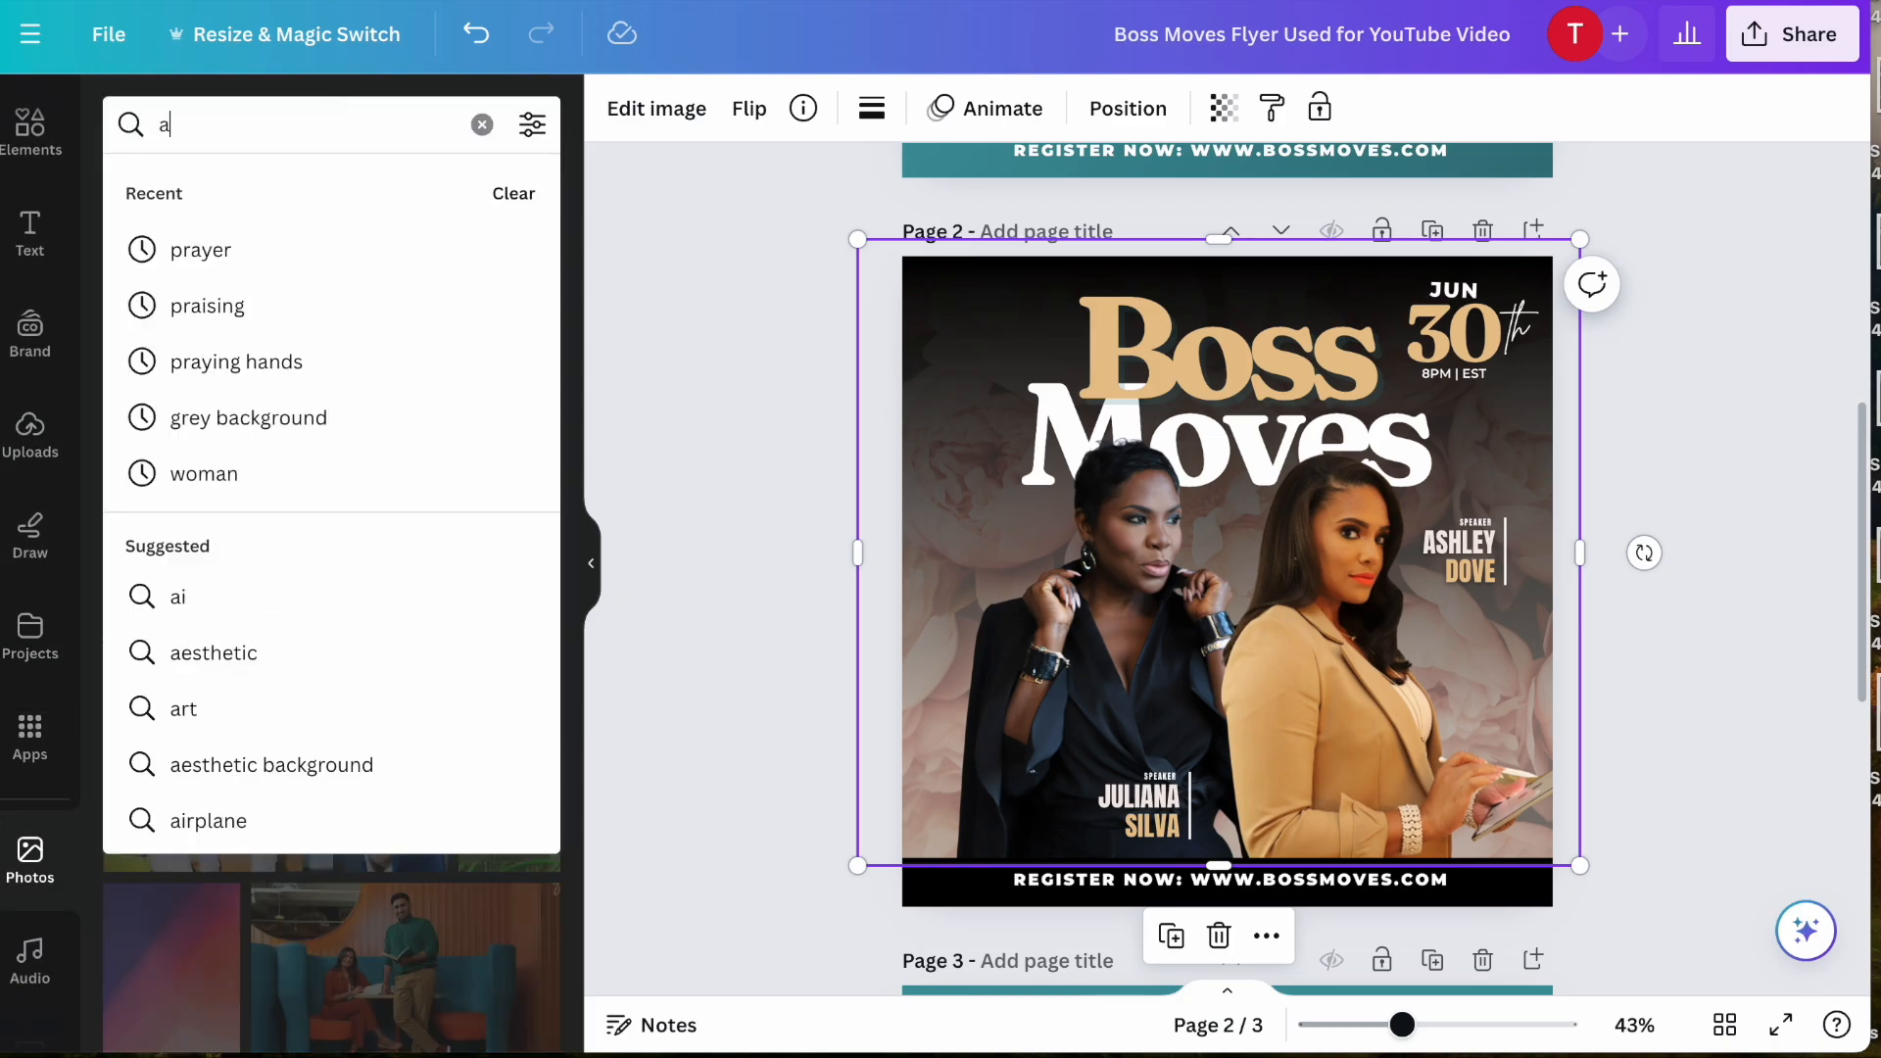
{"action": "type", "text": "bstract"}
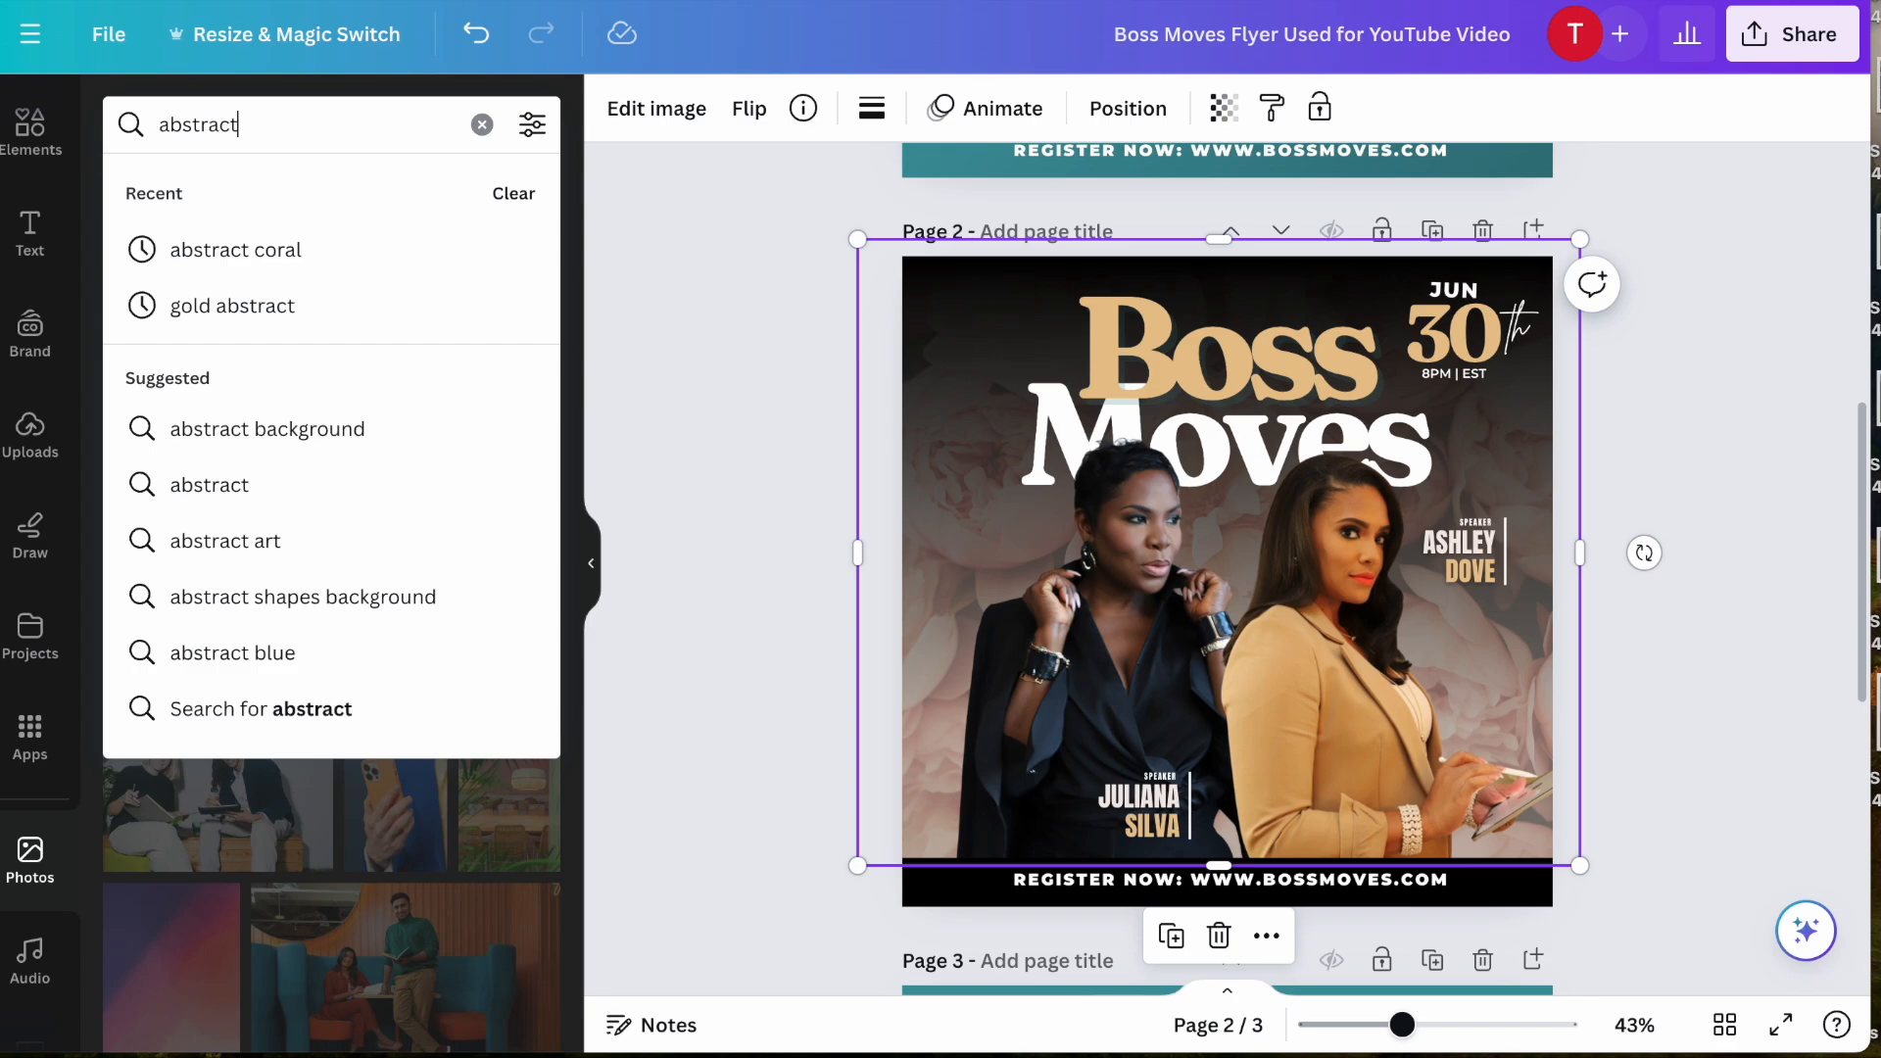
{"action": "type", "text": " gold"}
{"action": "key", "text": "Return"}
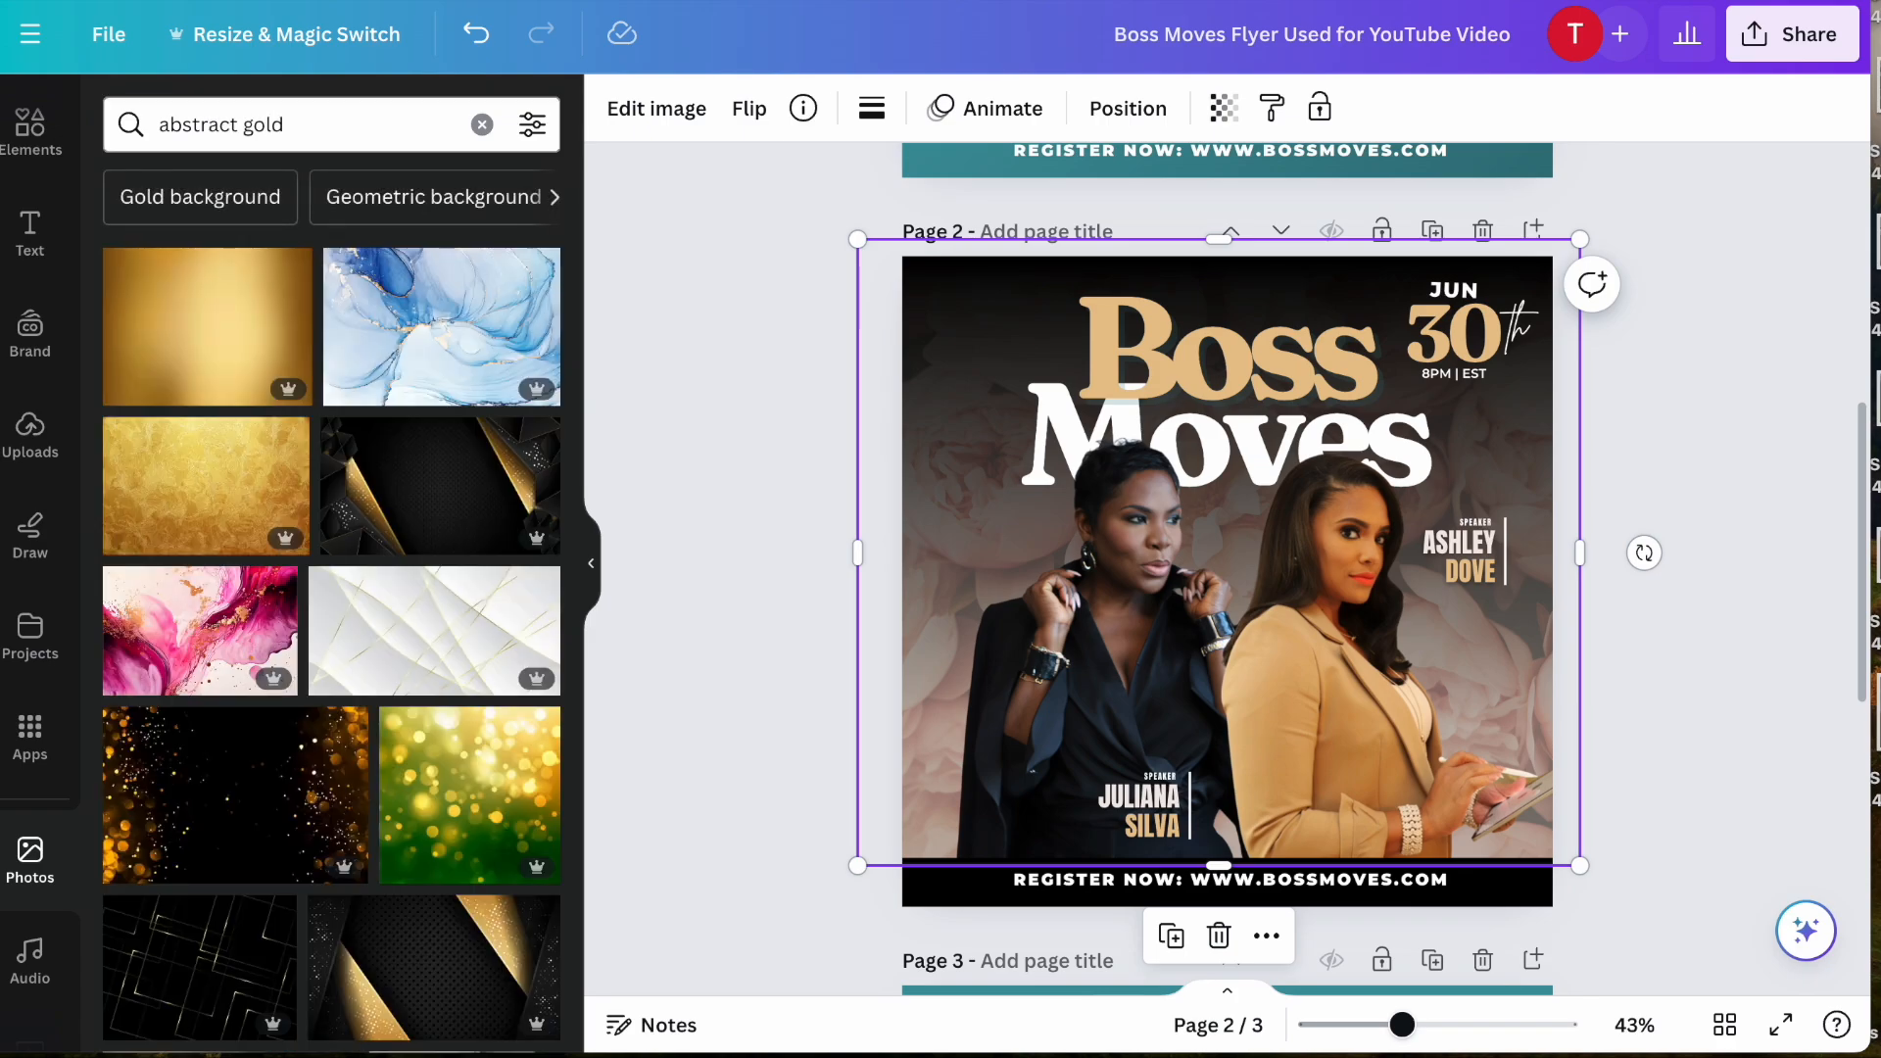
{"action": "scroll", "coordinate": [277, 525], "scroll_direction": "down", "scroll_amount": 5}
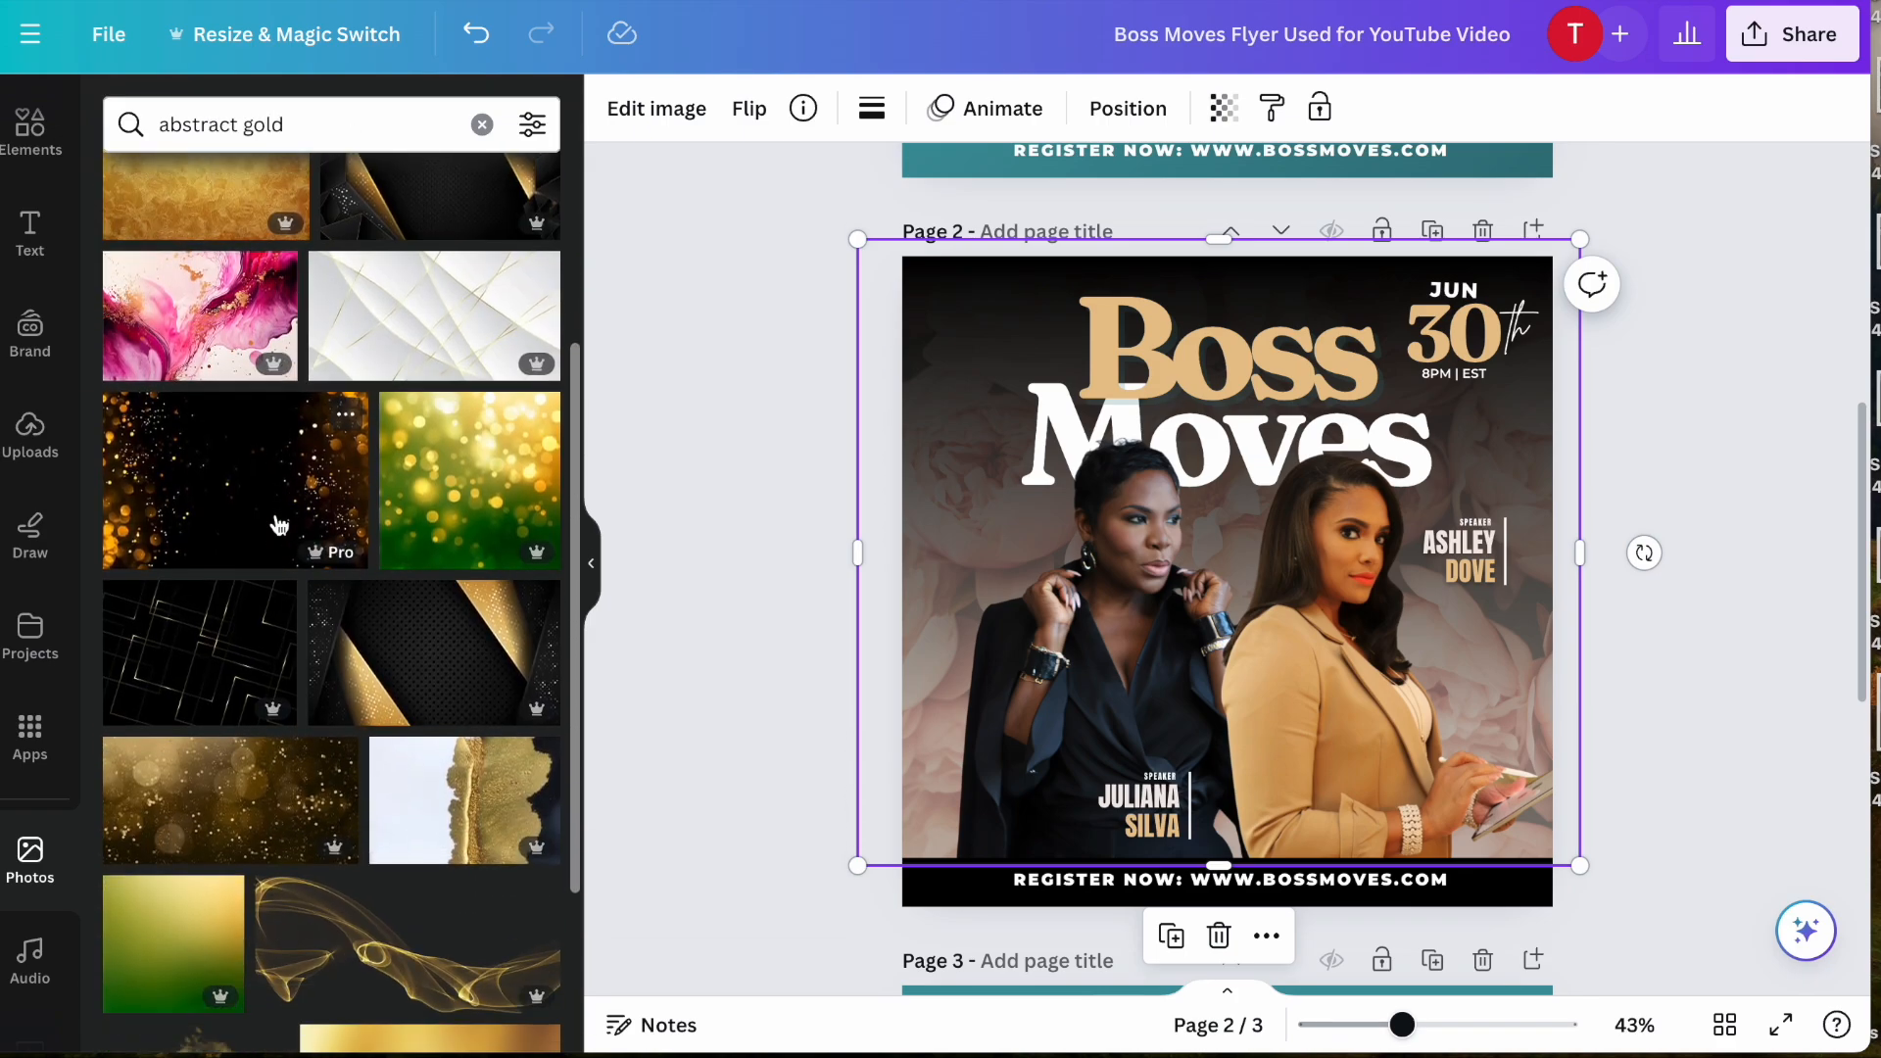
{"action": "scroll", "coordinate": [277, 526], "scroll_direction": "down", "scroll_amount": 4}
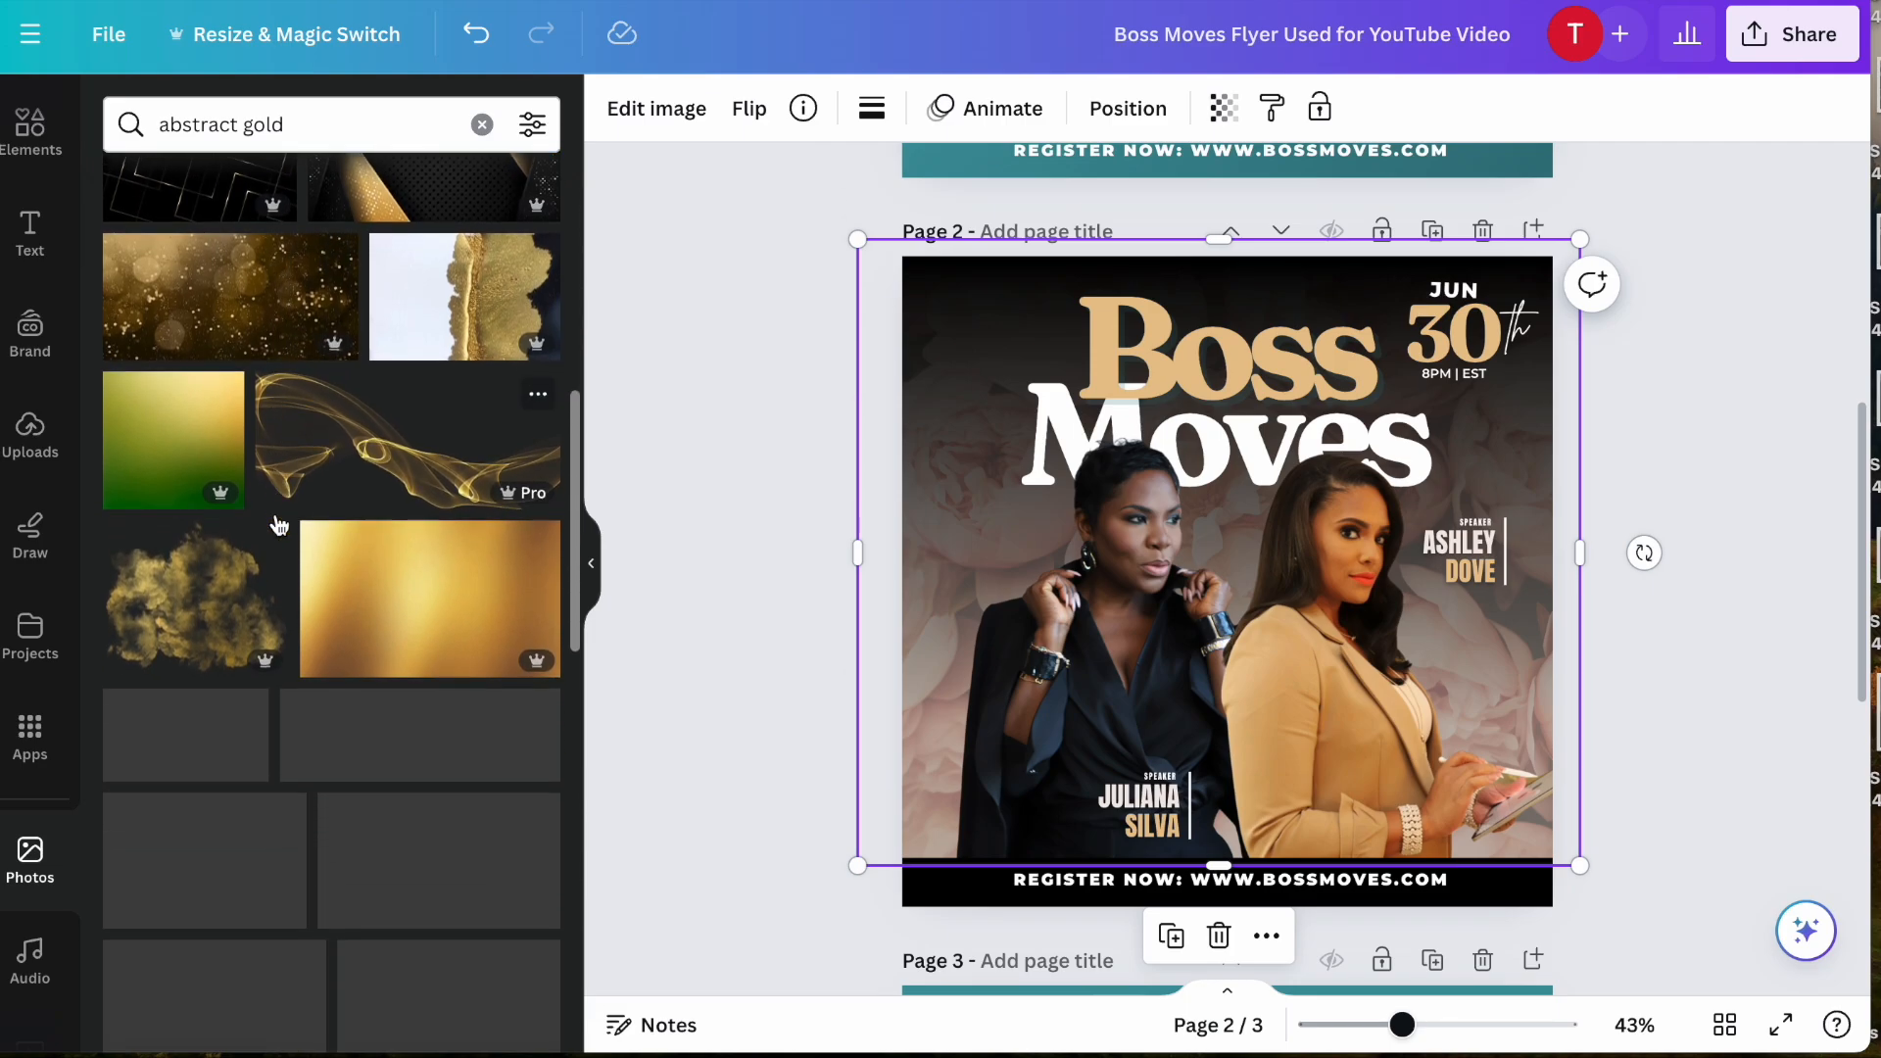
{"action": "scroll", "coordinate": [277, 526], "scroll_direction": "down", "scroll_amount": 3}
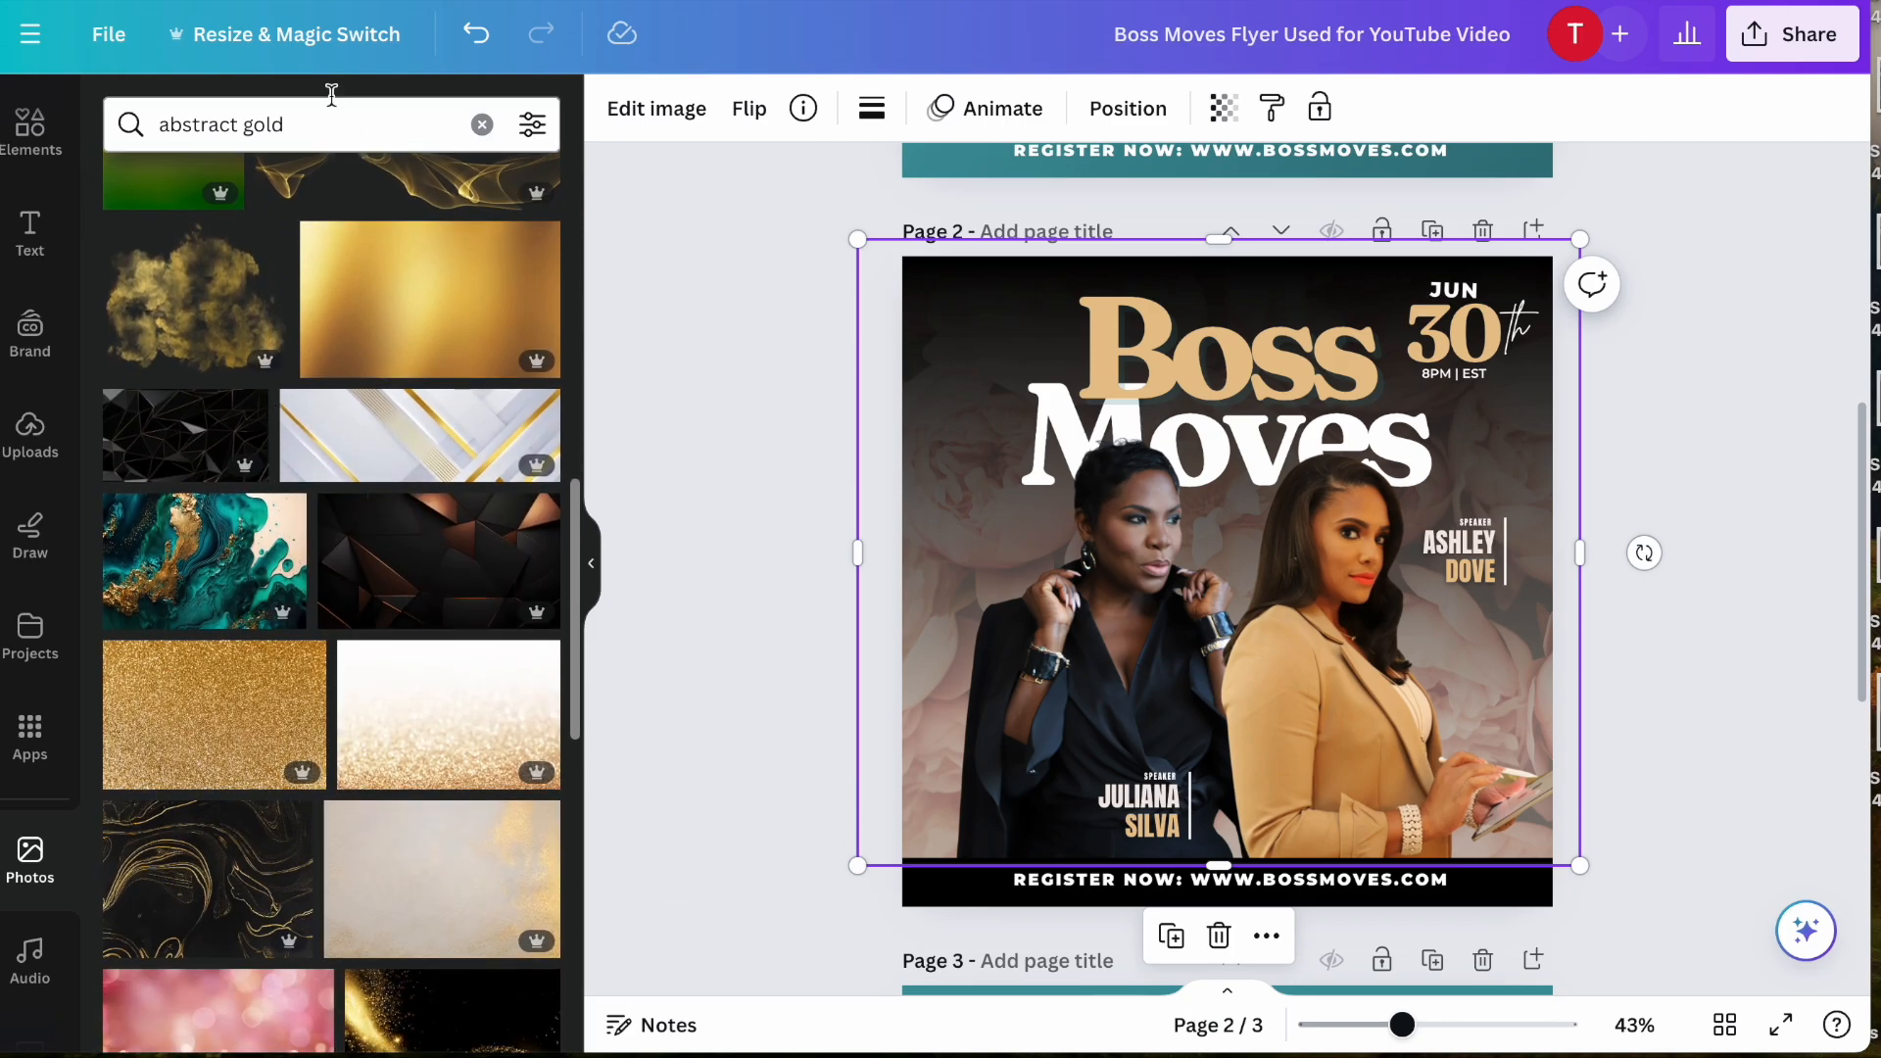
- Search the stock photos for "marble gold" and add the black marble photo with gold veins to page 2
{"action": "left_click", "coordinate": [292, 124]}
{"action": "key", "text": "ctrl+a"}
{"action": "type", "text": "mar"}
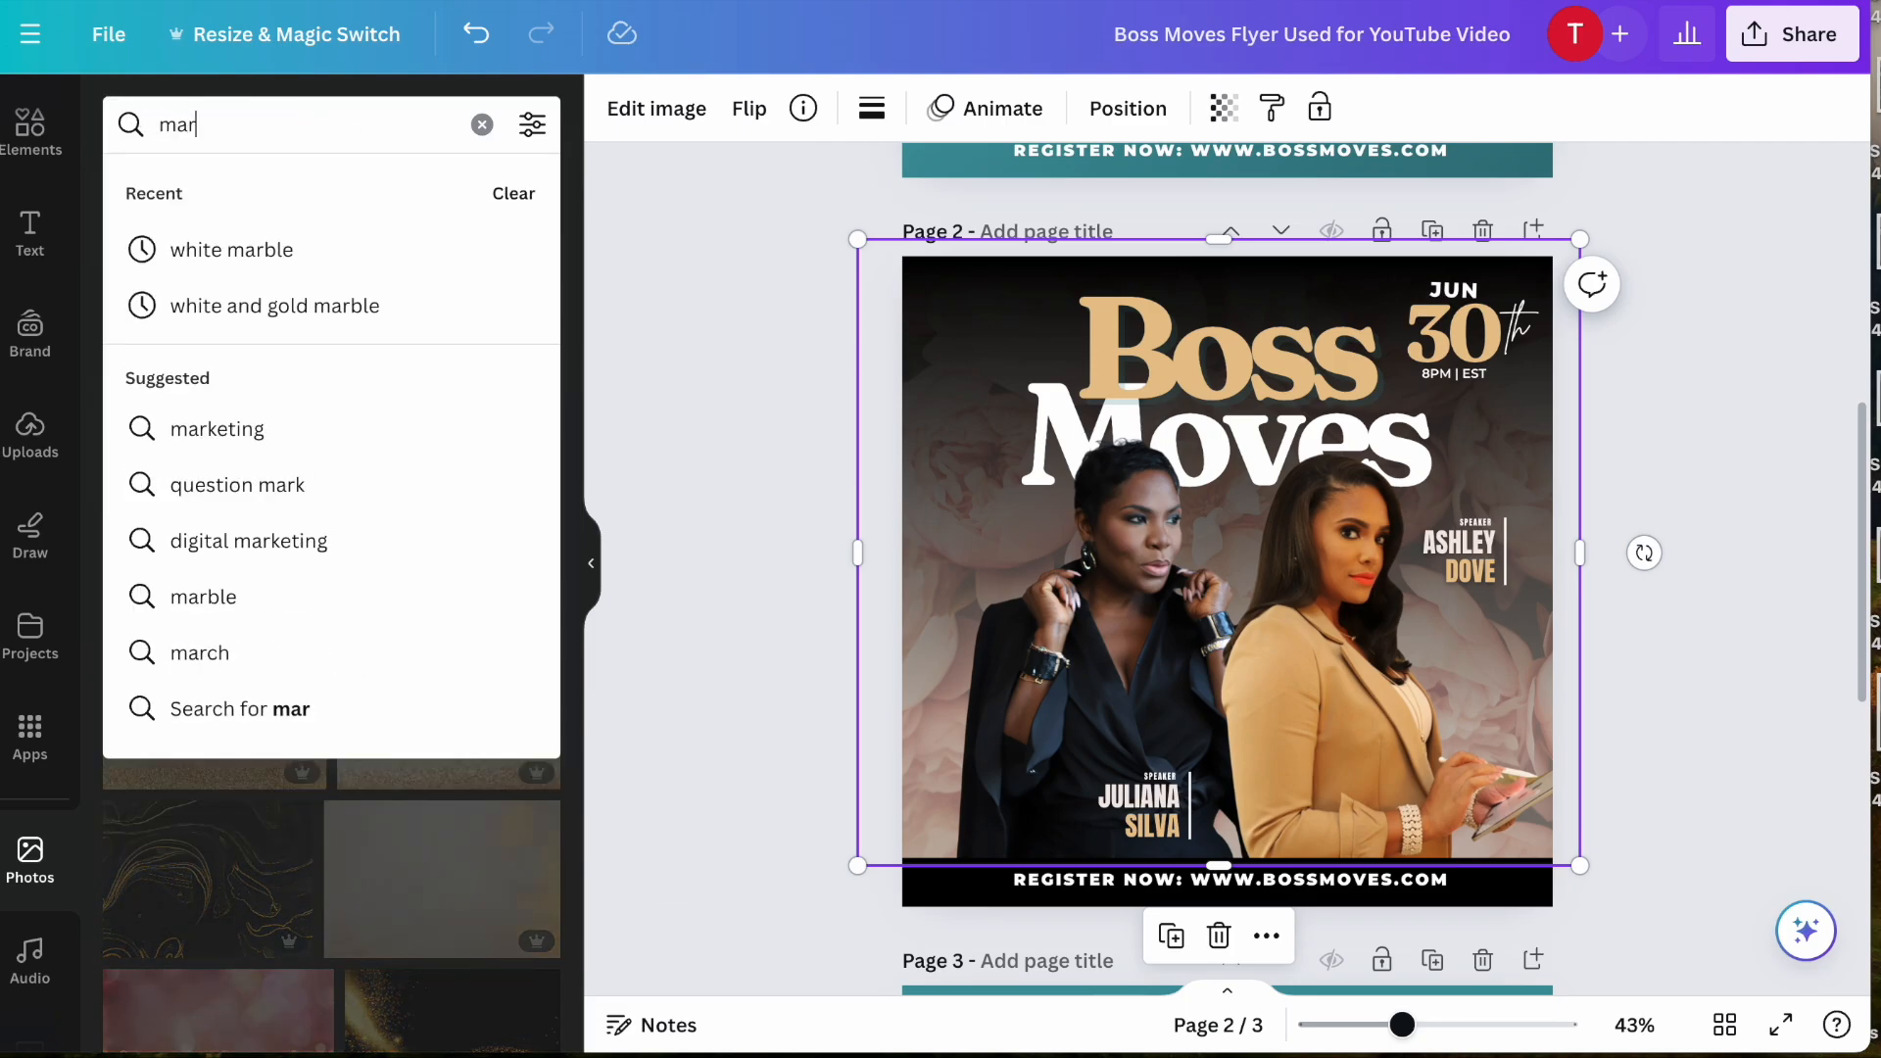
{"action": "type", "text": "ble gold"}
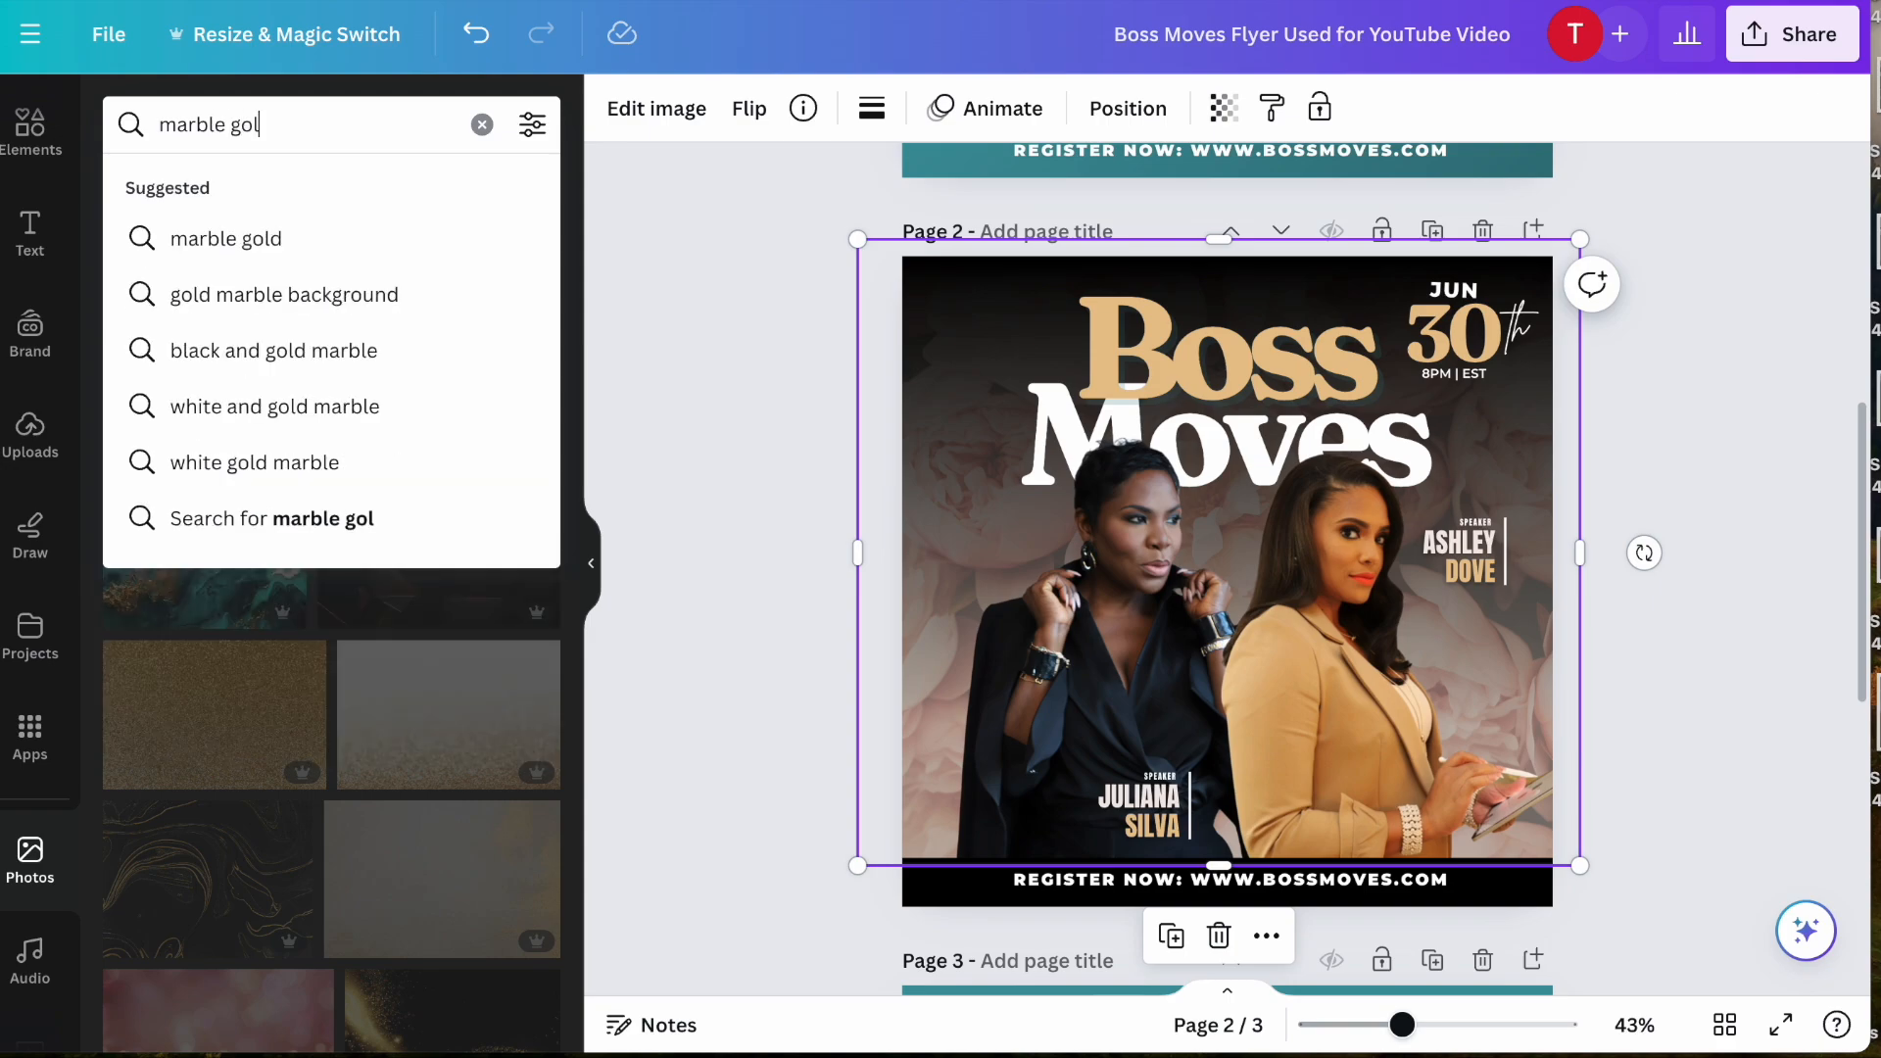
{"action": "key", "text": "Return"}
{"action": "scroll", "coordinate": [215, 411], "scroll_direction": "down", "scroll_amount": 1}
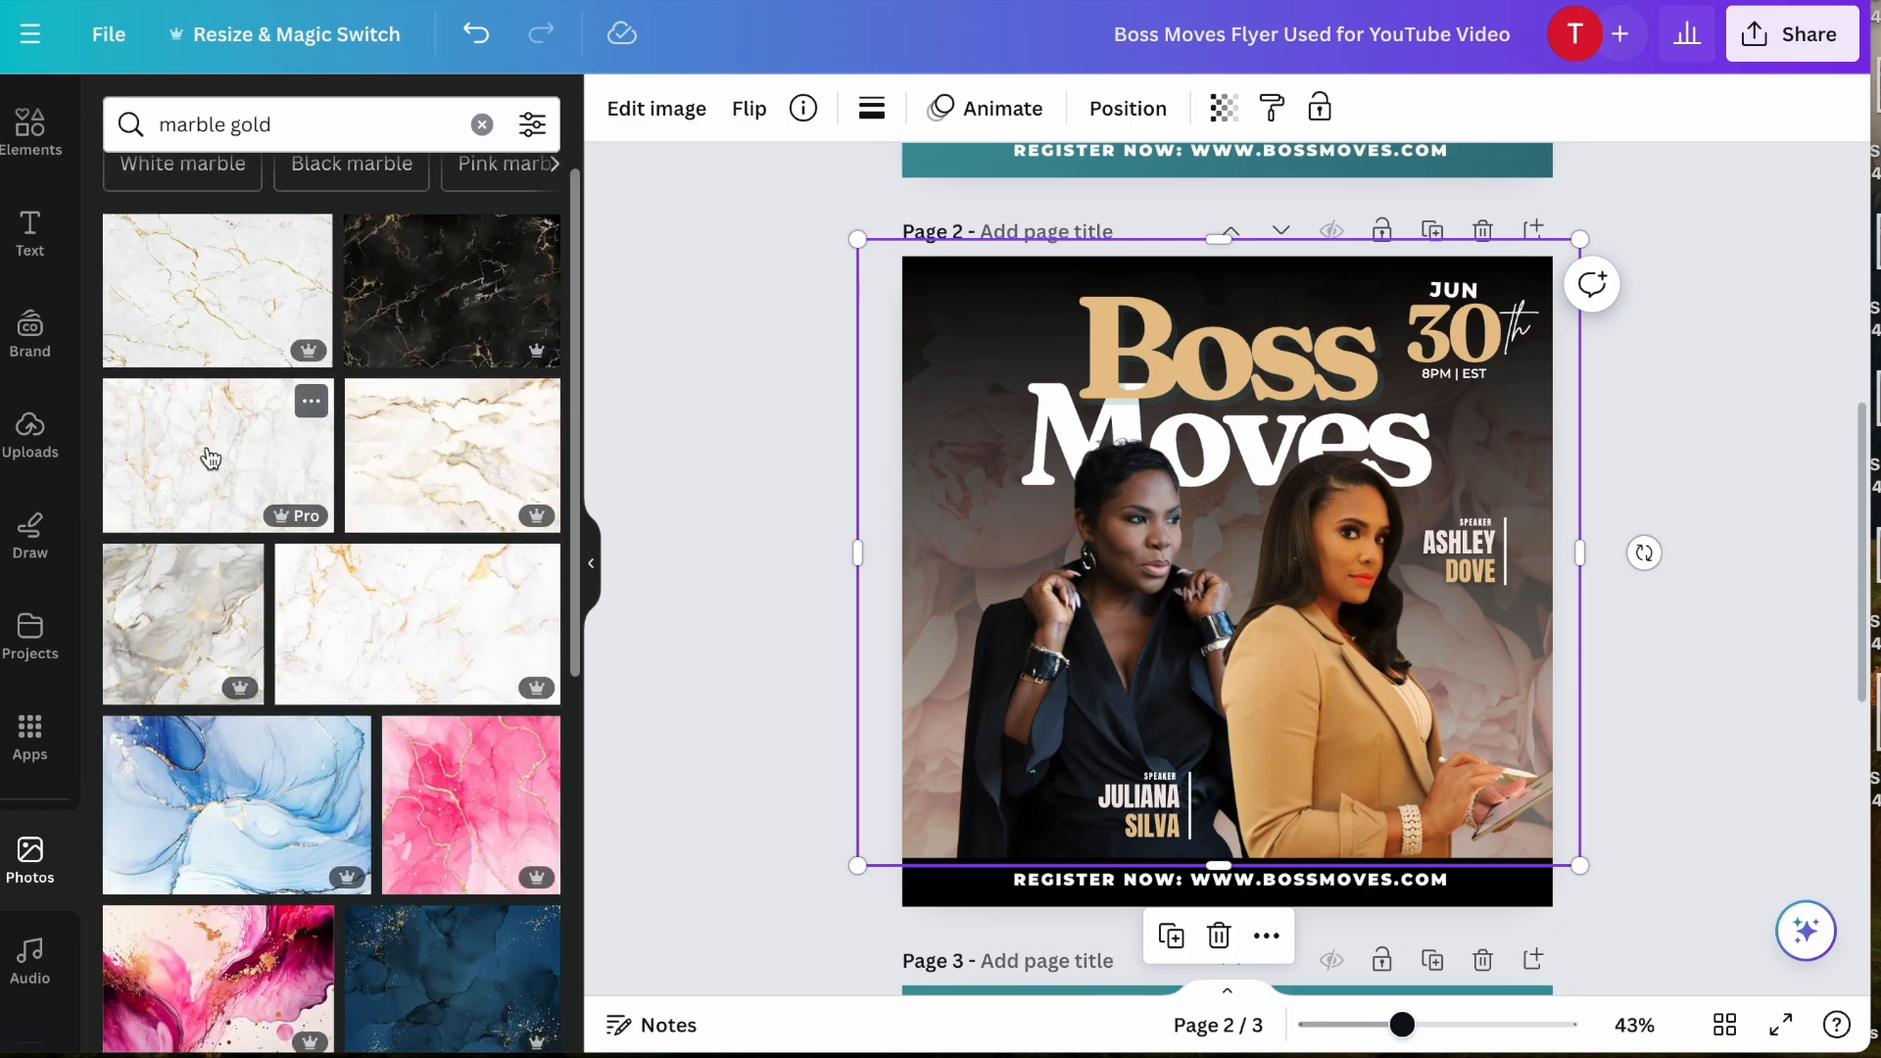
{"action": "scroll", "coordinate": [266, 421], "scroll_direction": "up", "scroll_amount": 1}
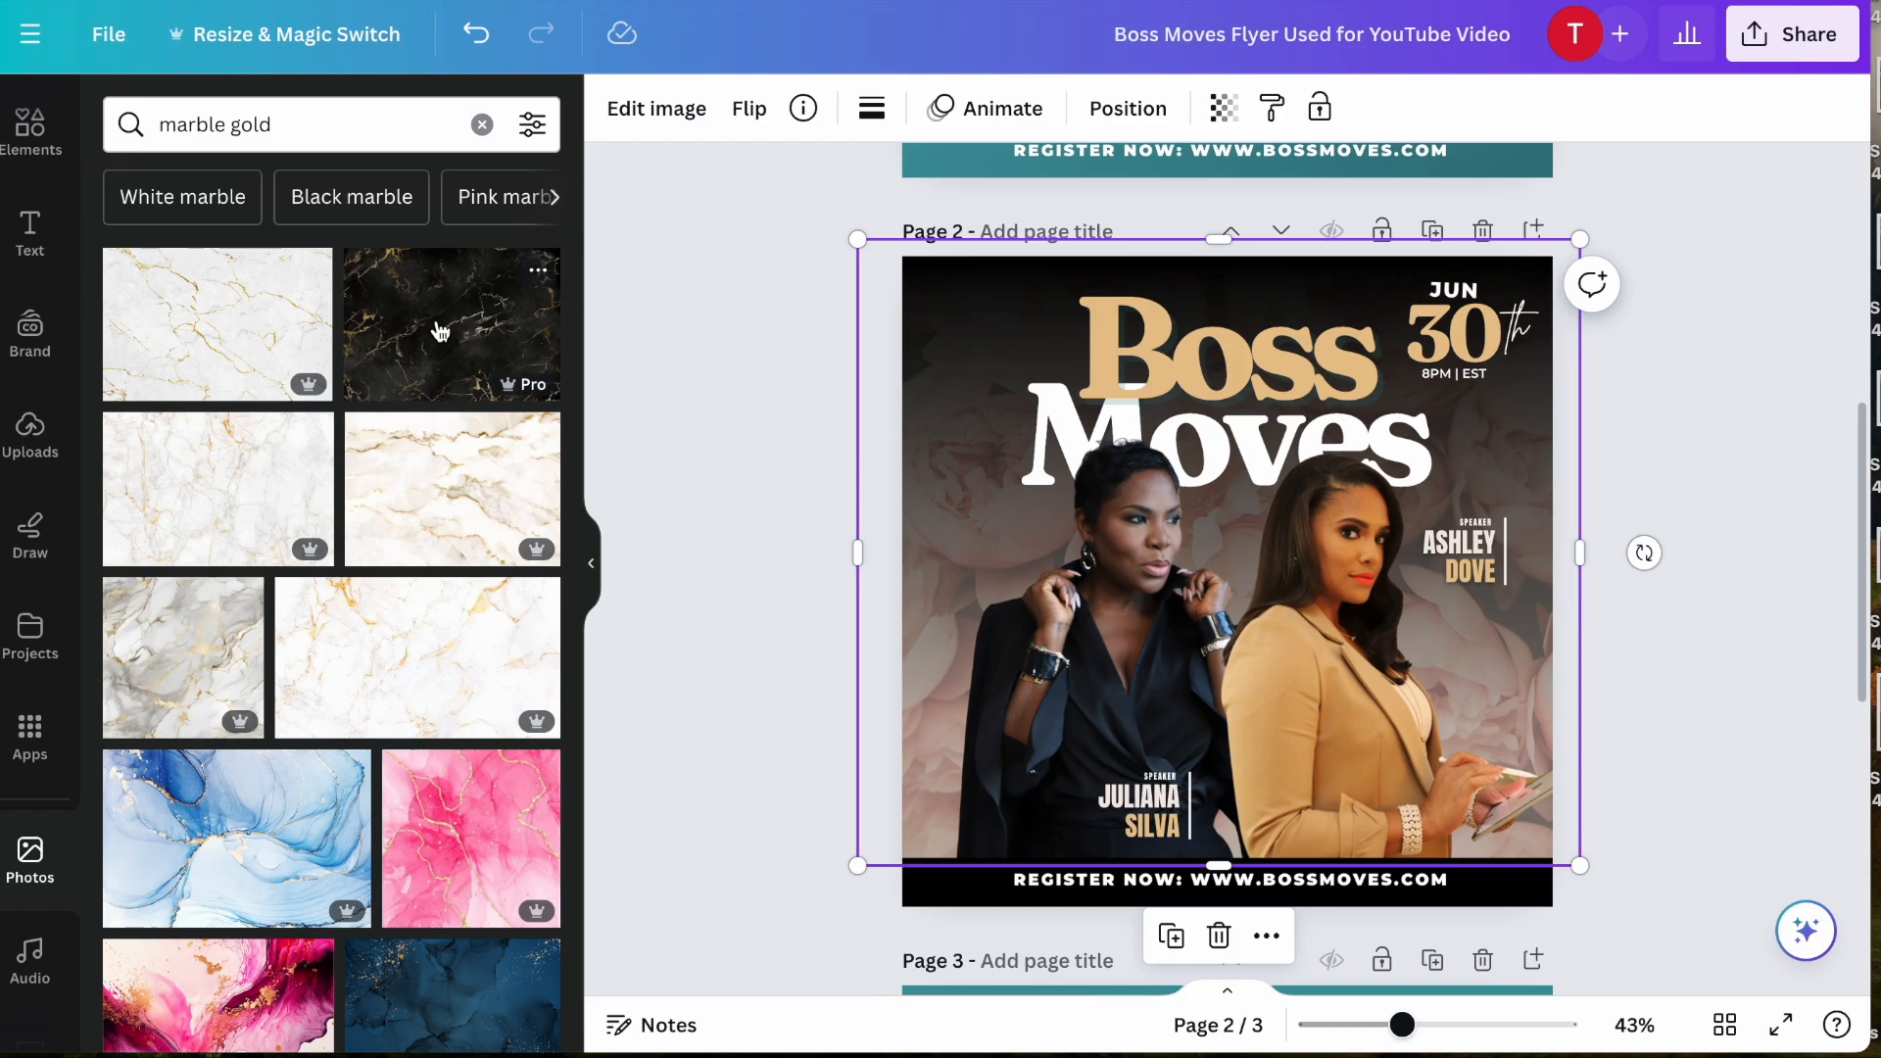
{"action": "left_click", "coordinate": [434, 347]}
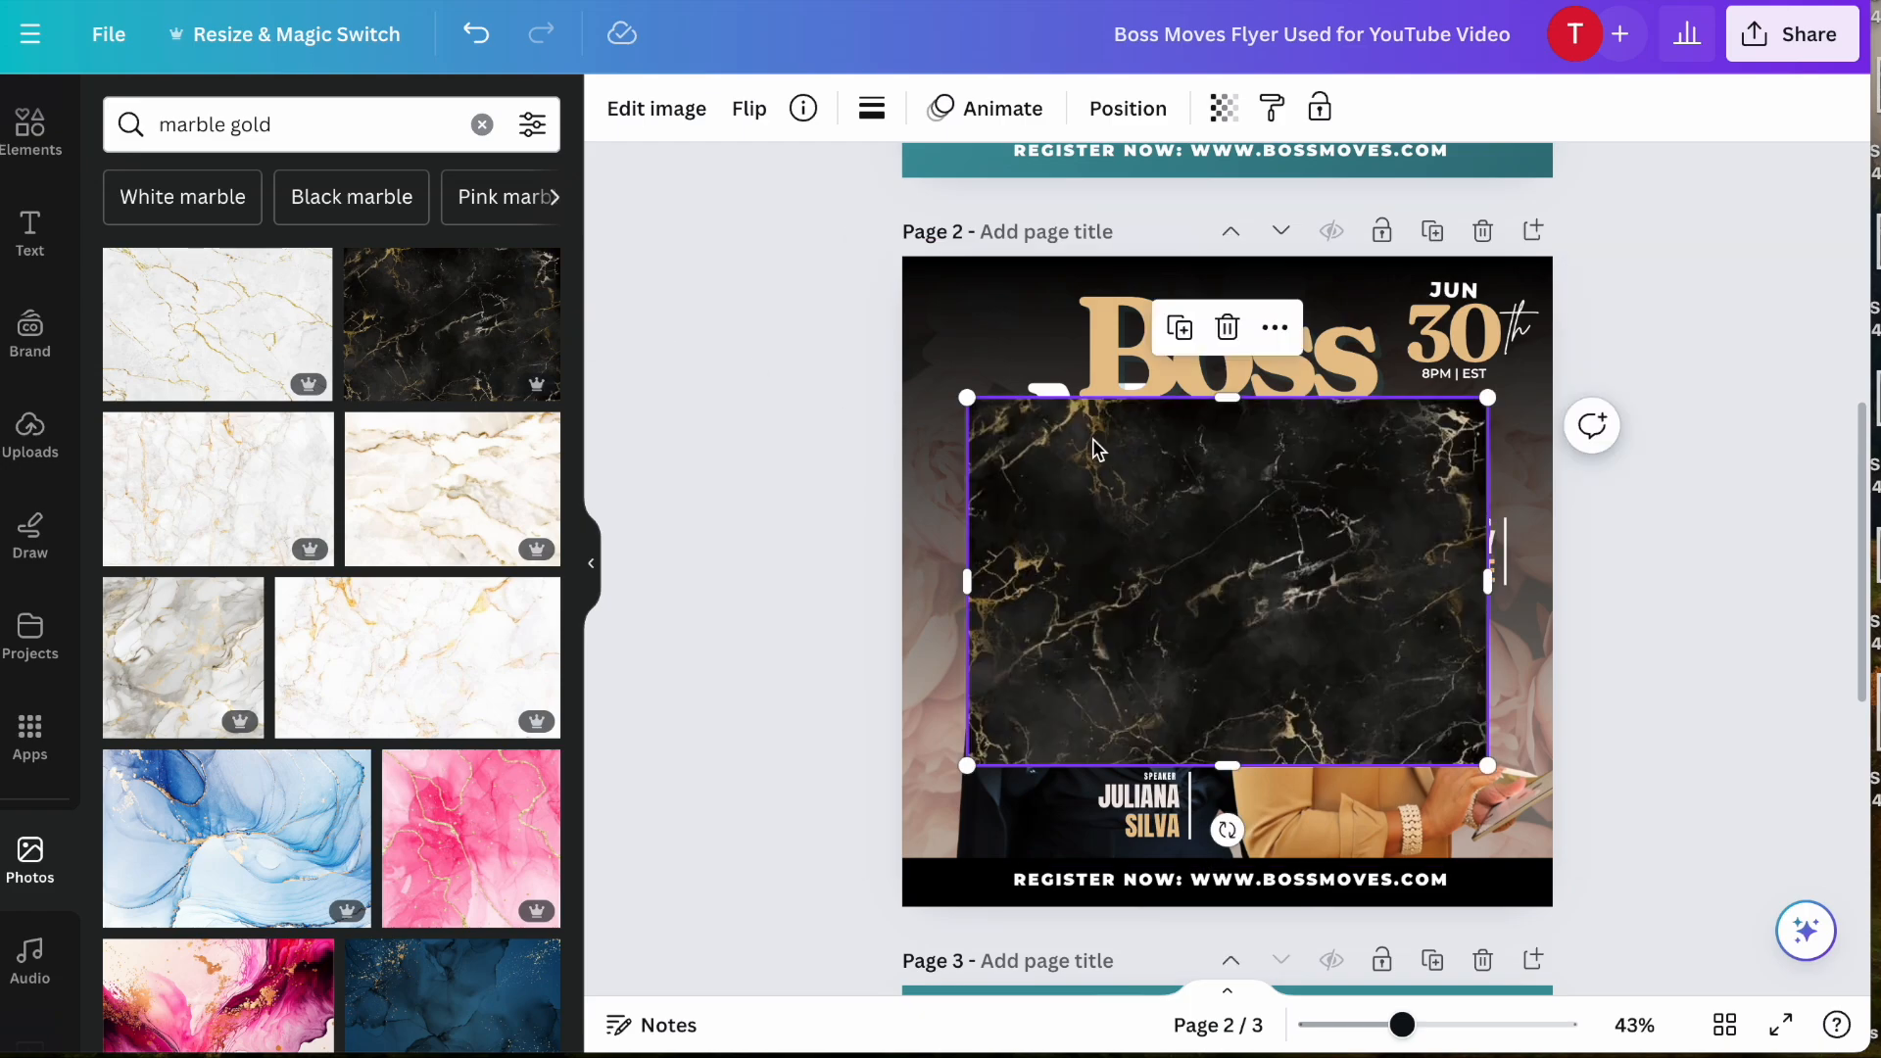
- Enlarge the black marble photo beyond the page's width and move its layer directly beneath the black gradient
{"action": "left_click_drag", "start_coordinate": [968, 395], "coordinate": [590, 133]}
{"action": "left_click_drag", "start_coordinate": [1053, 529], "coordinate": [1198, 527]}
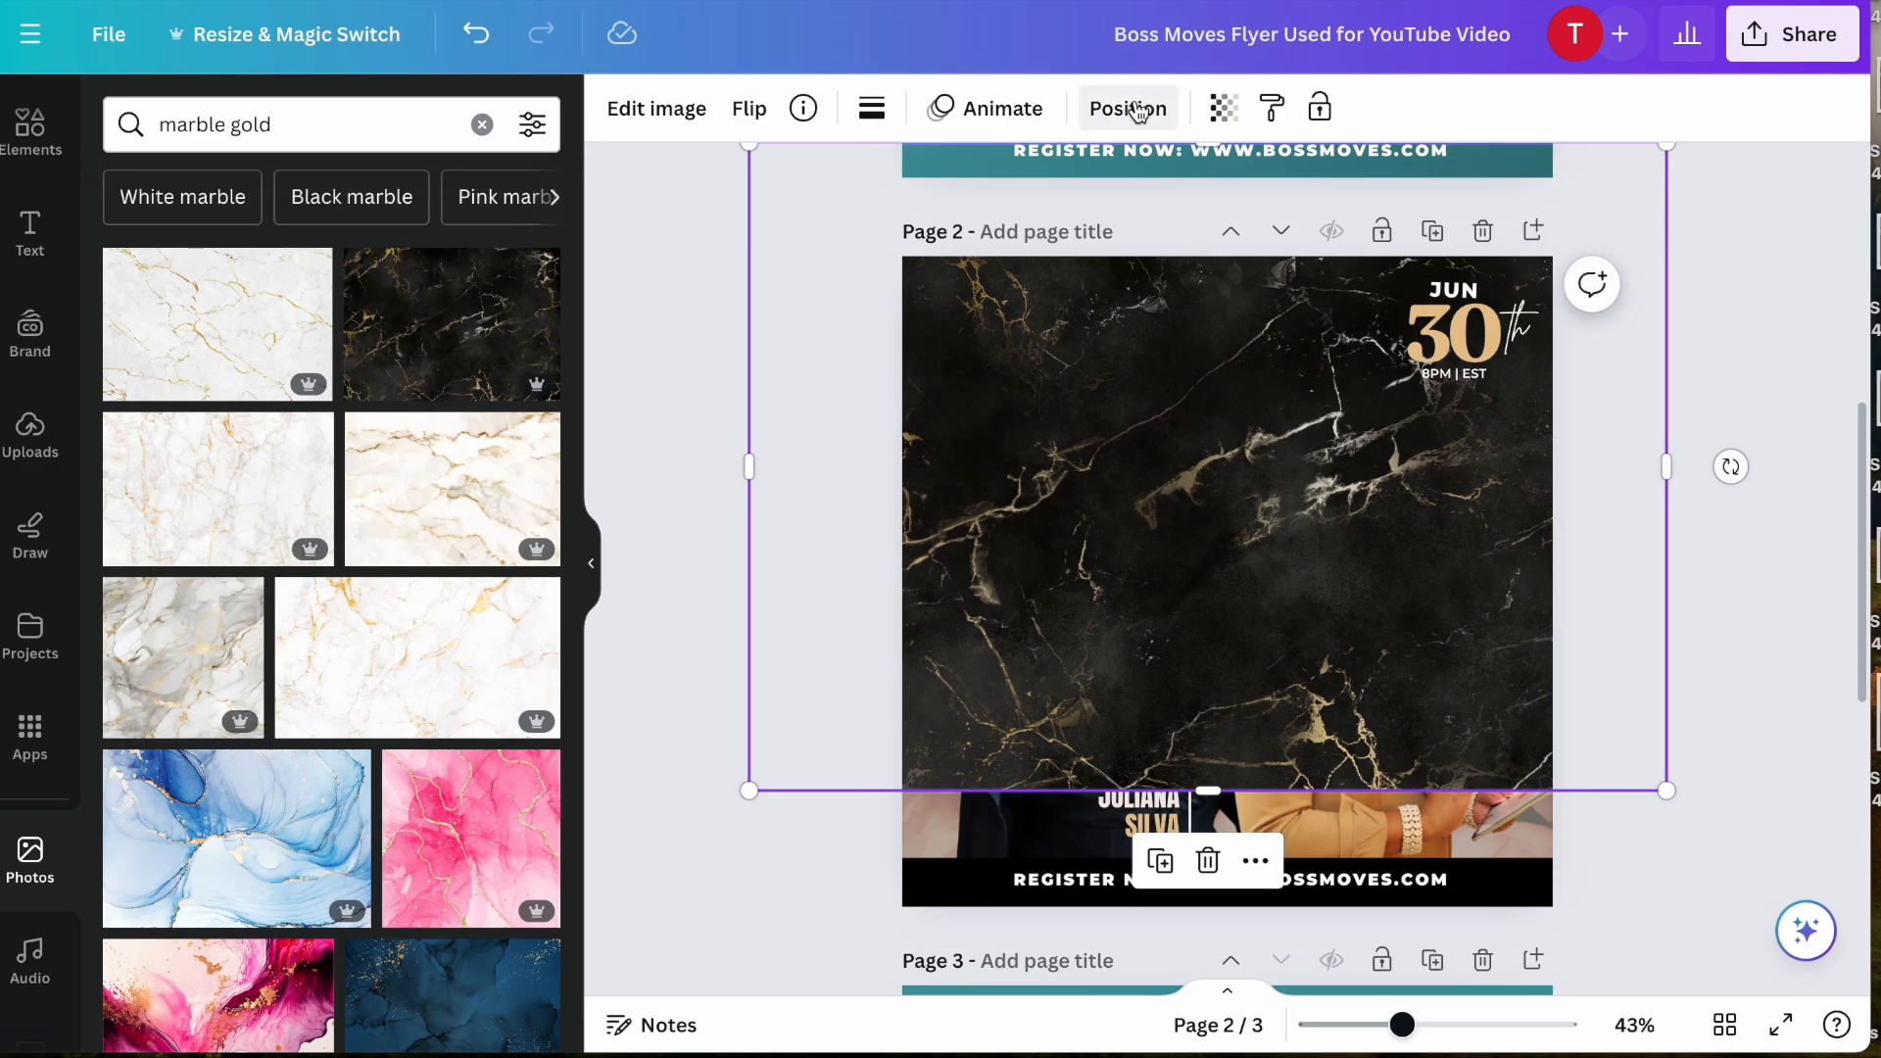
{"action": "left_click", "coordinate": [1134, 108]}
{"action": "scroll", "coordinate": [423, 452], "scroll_direction": "down", "scroll_amount": 3}
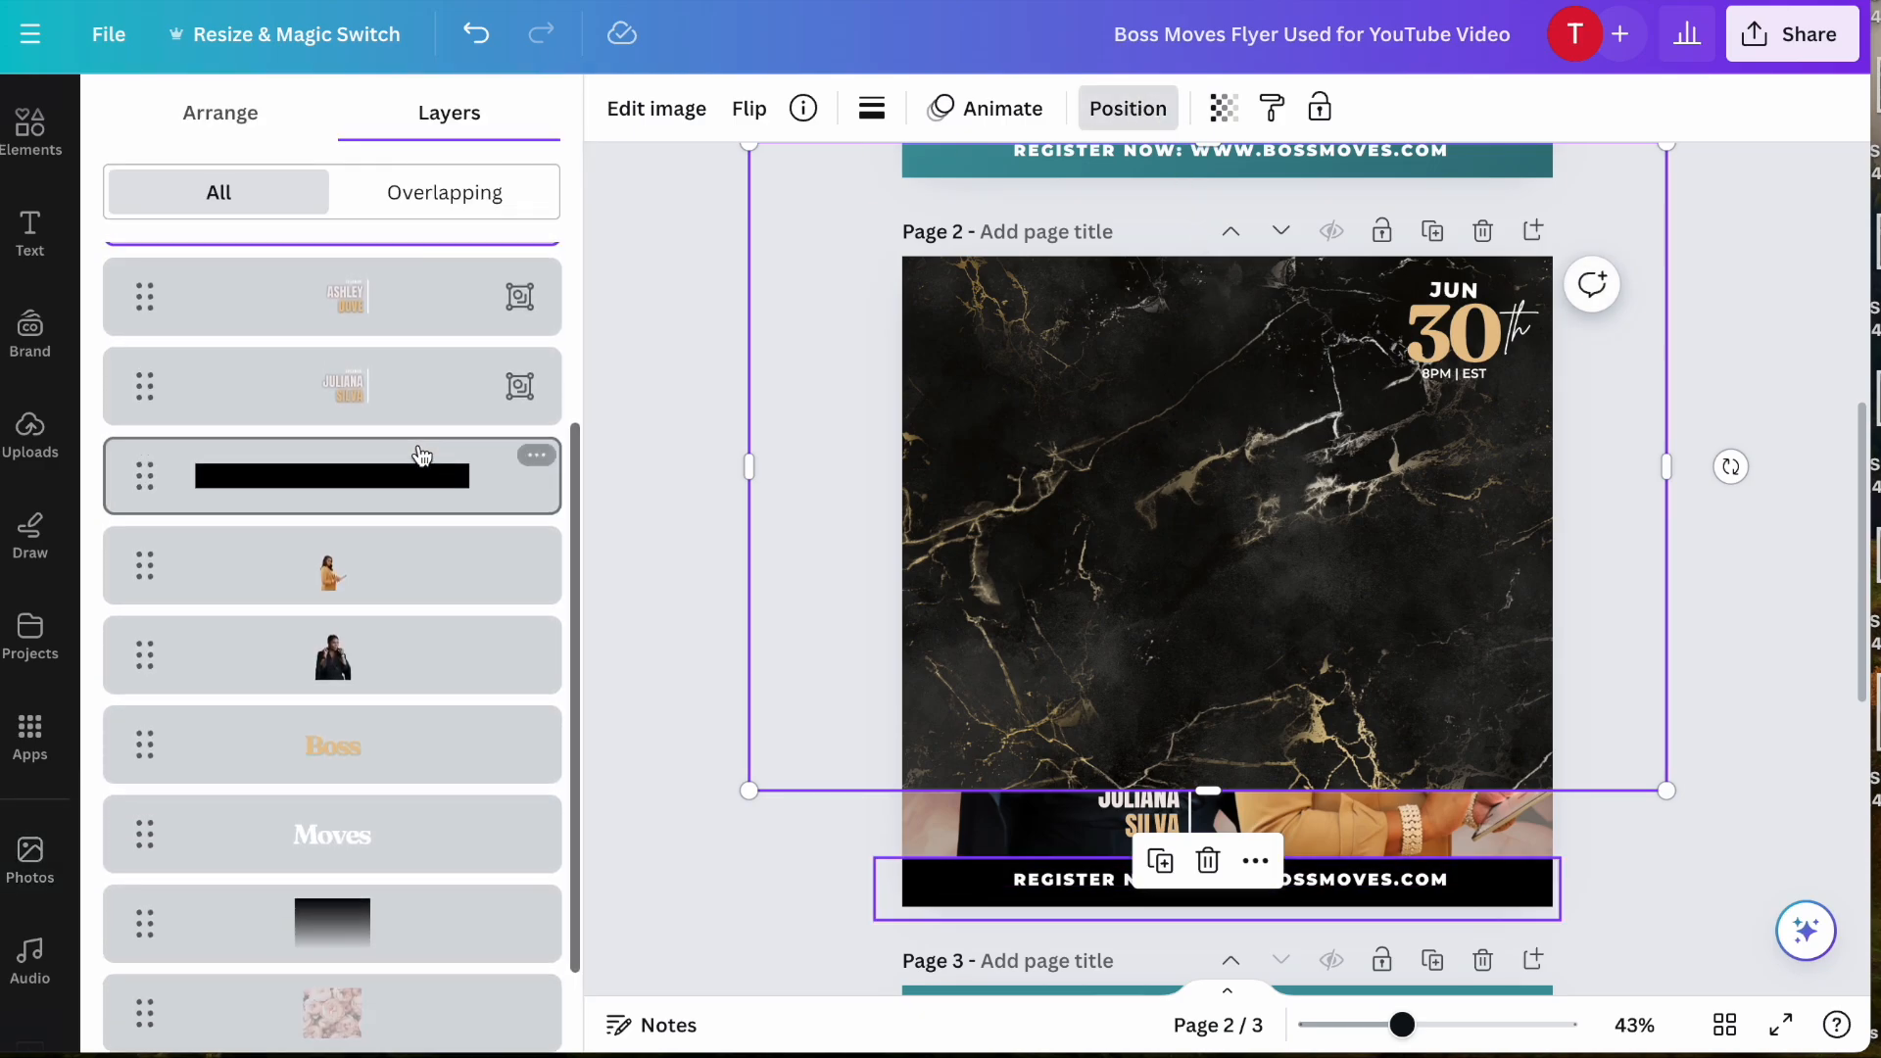
{"action": "scroll", "coordinate": [419, 369], "scroll_direction": "up", "scroll_amount": 2}
{"action": "left_click_drag", "start_coordinate": [427, 353], "coordinate": [411, 856]}
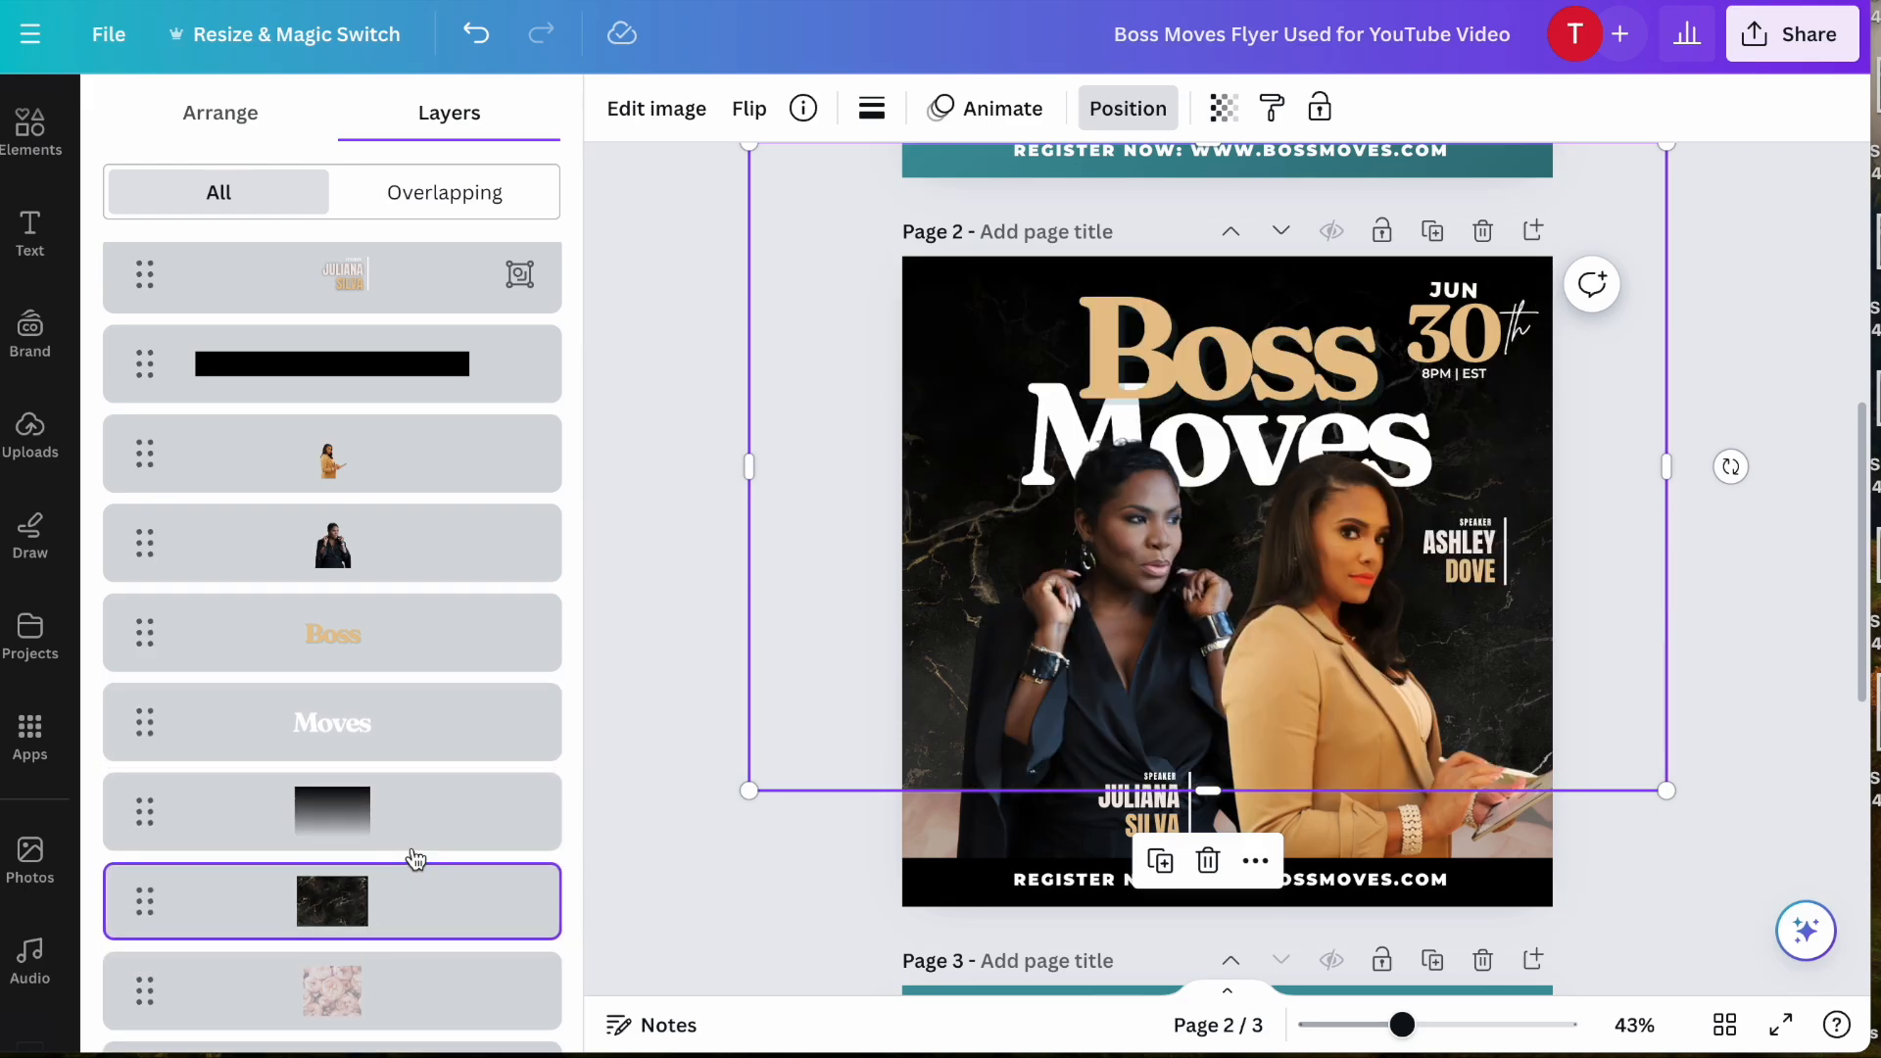
- Delete the pink floral photo layer beneath the black marble photo
{"action": "scroll", "coordinate": [412, 902], "scroll_direction": "down", "scroll_amount": 1}
{"action": "left_click", "coordinate": [452, 907]}
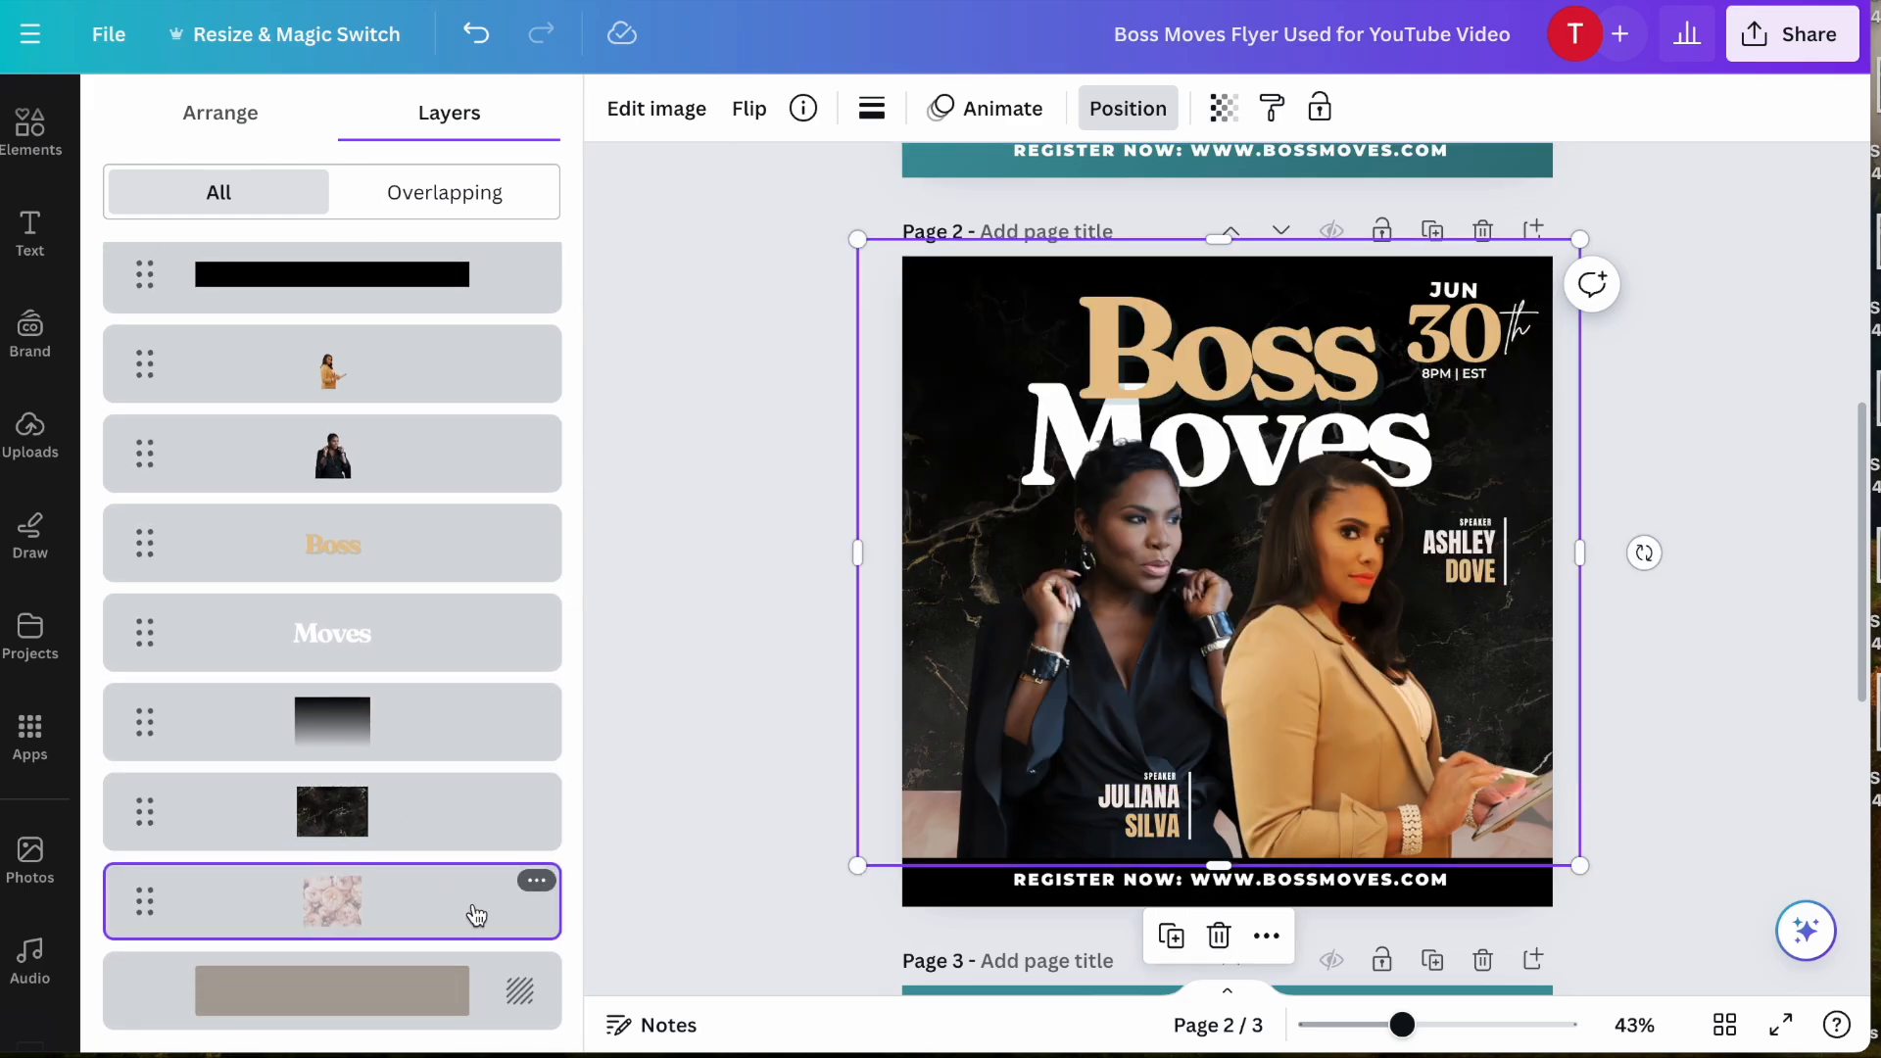
{"action": "key", "text": "Delete"}
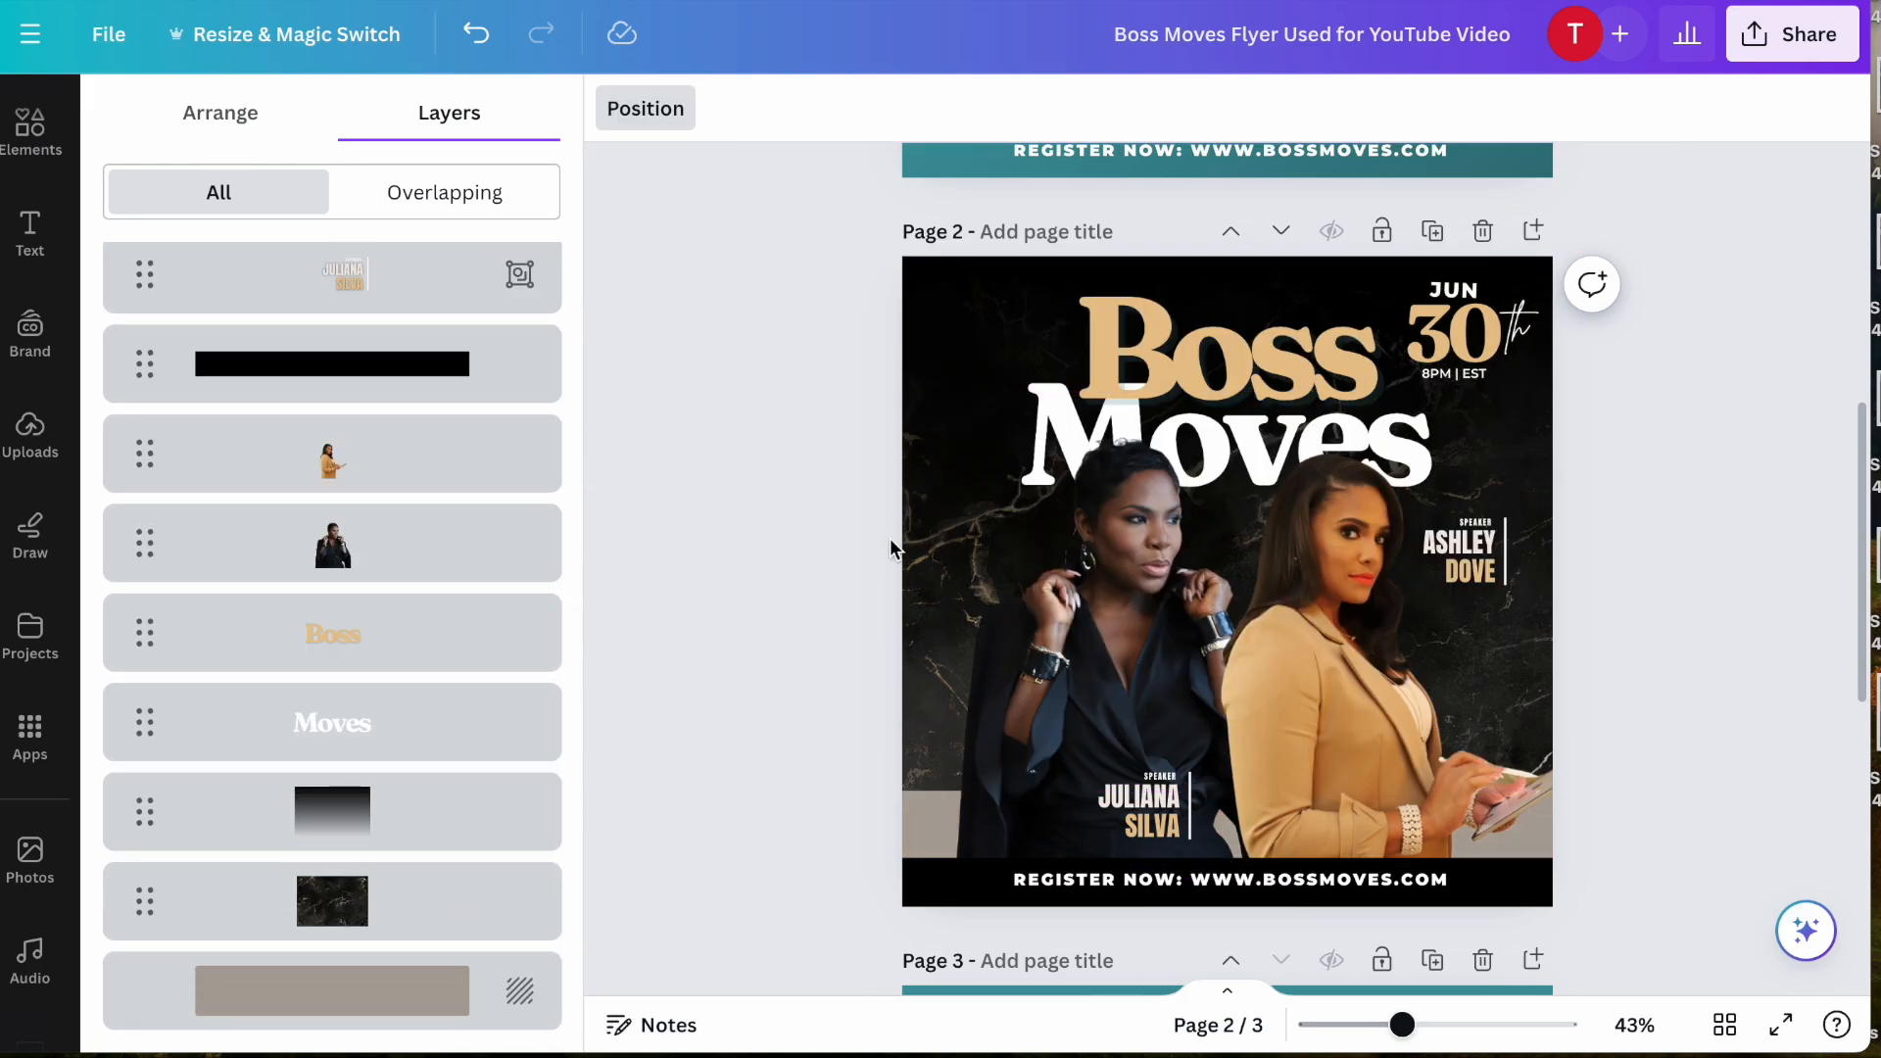
- Move the black marble photo down and enlarge it to cover all of page 2, and deselect it
{"action": "left_click", "coordinate": [413, 916]}
{"action": "left_click_drag", "start_coordinate": [798, 658], "coordinate": [823, 785]}
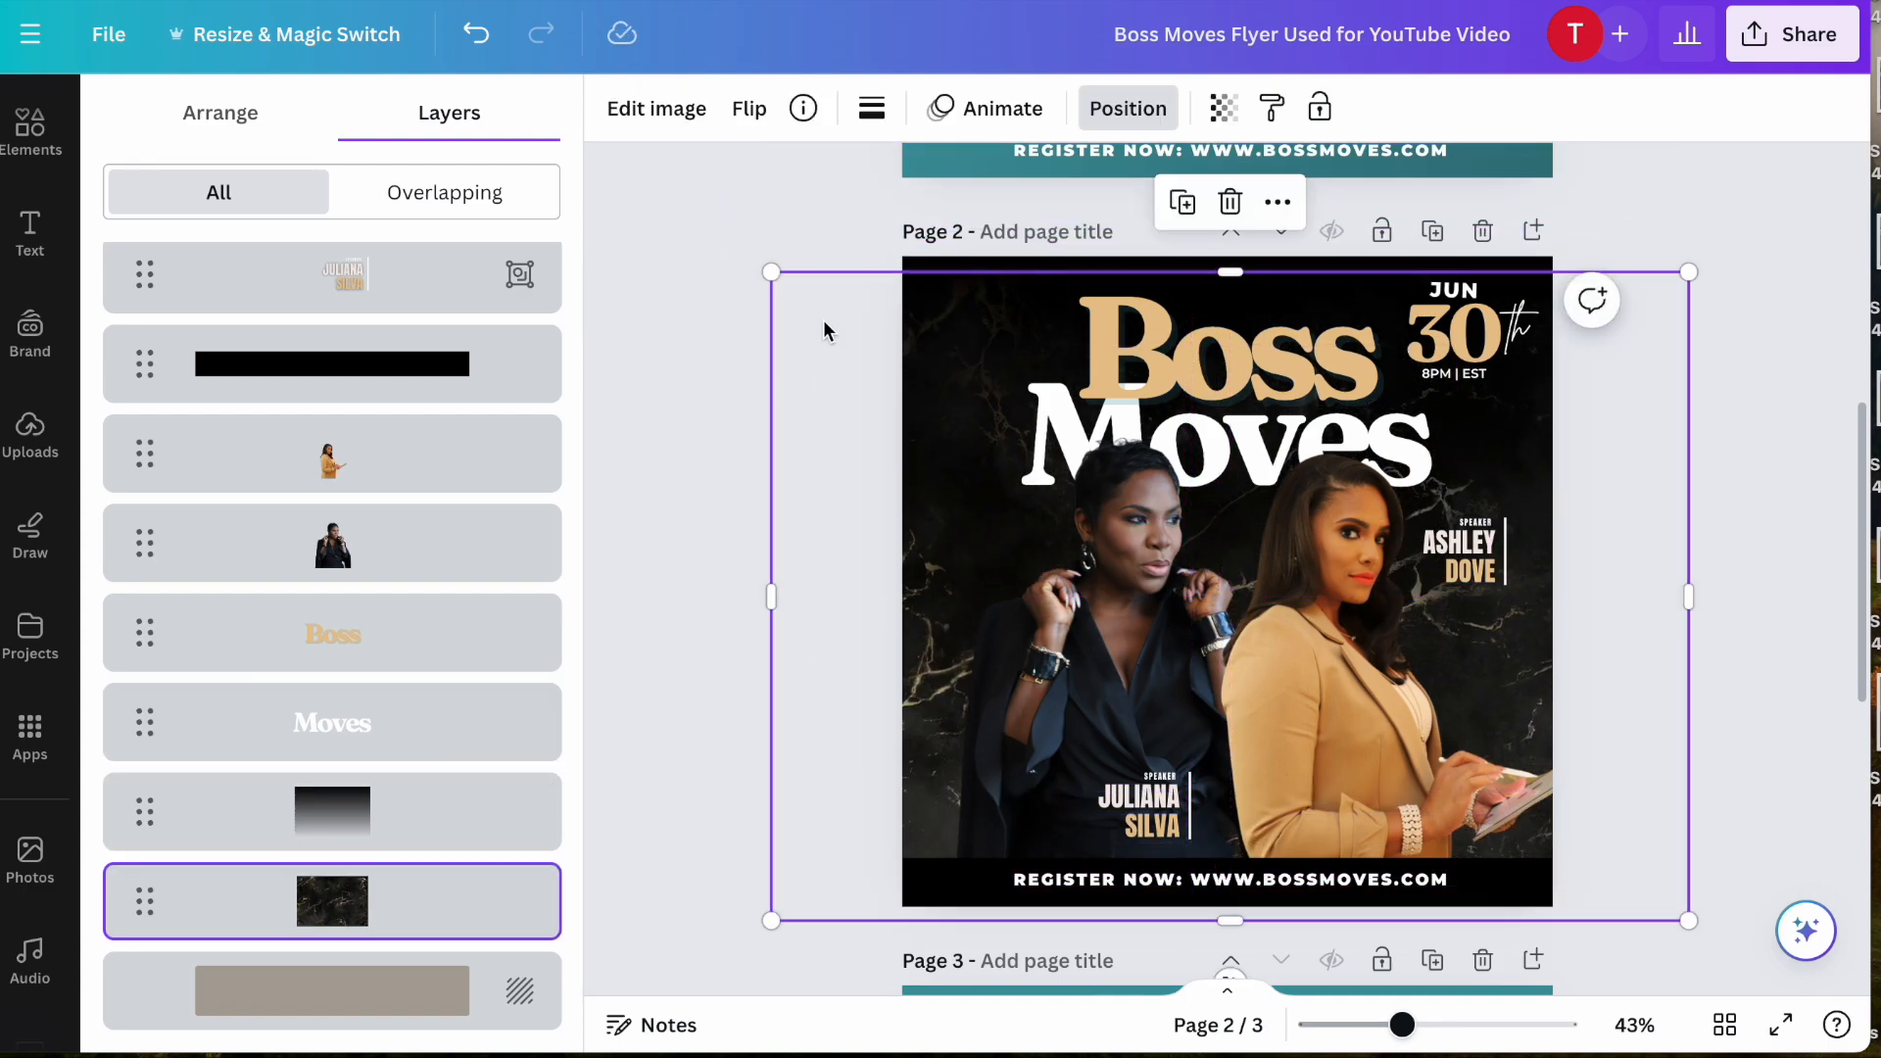
{"action": "left_click_drag", "start_coordinate": [771, 272], "coordinate": [638, 176]}
{"action": "left_click_drag", "start_coordinate": [738, 562], "coordinate": [826, 592]}
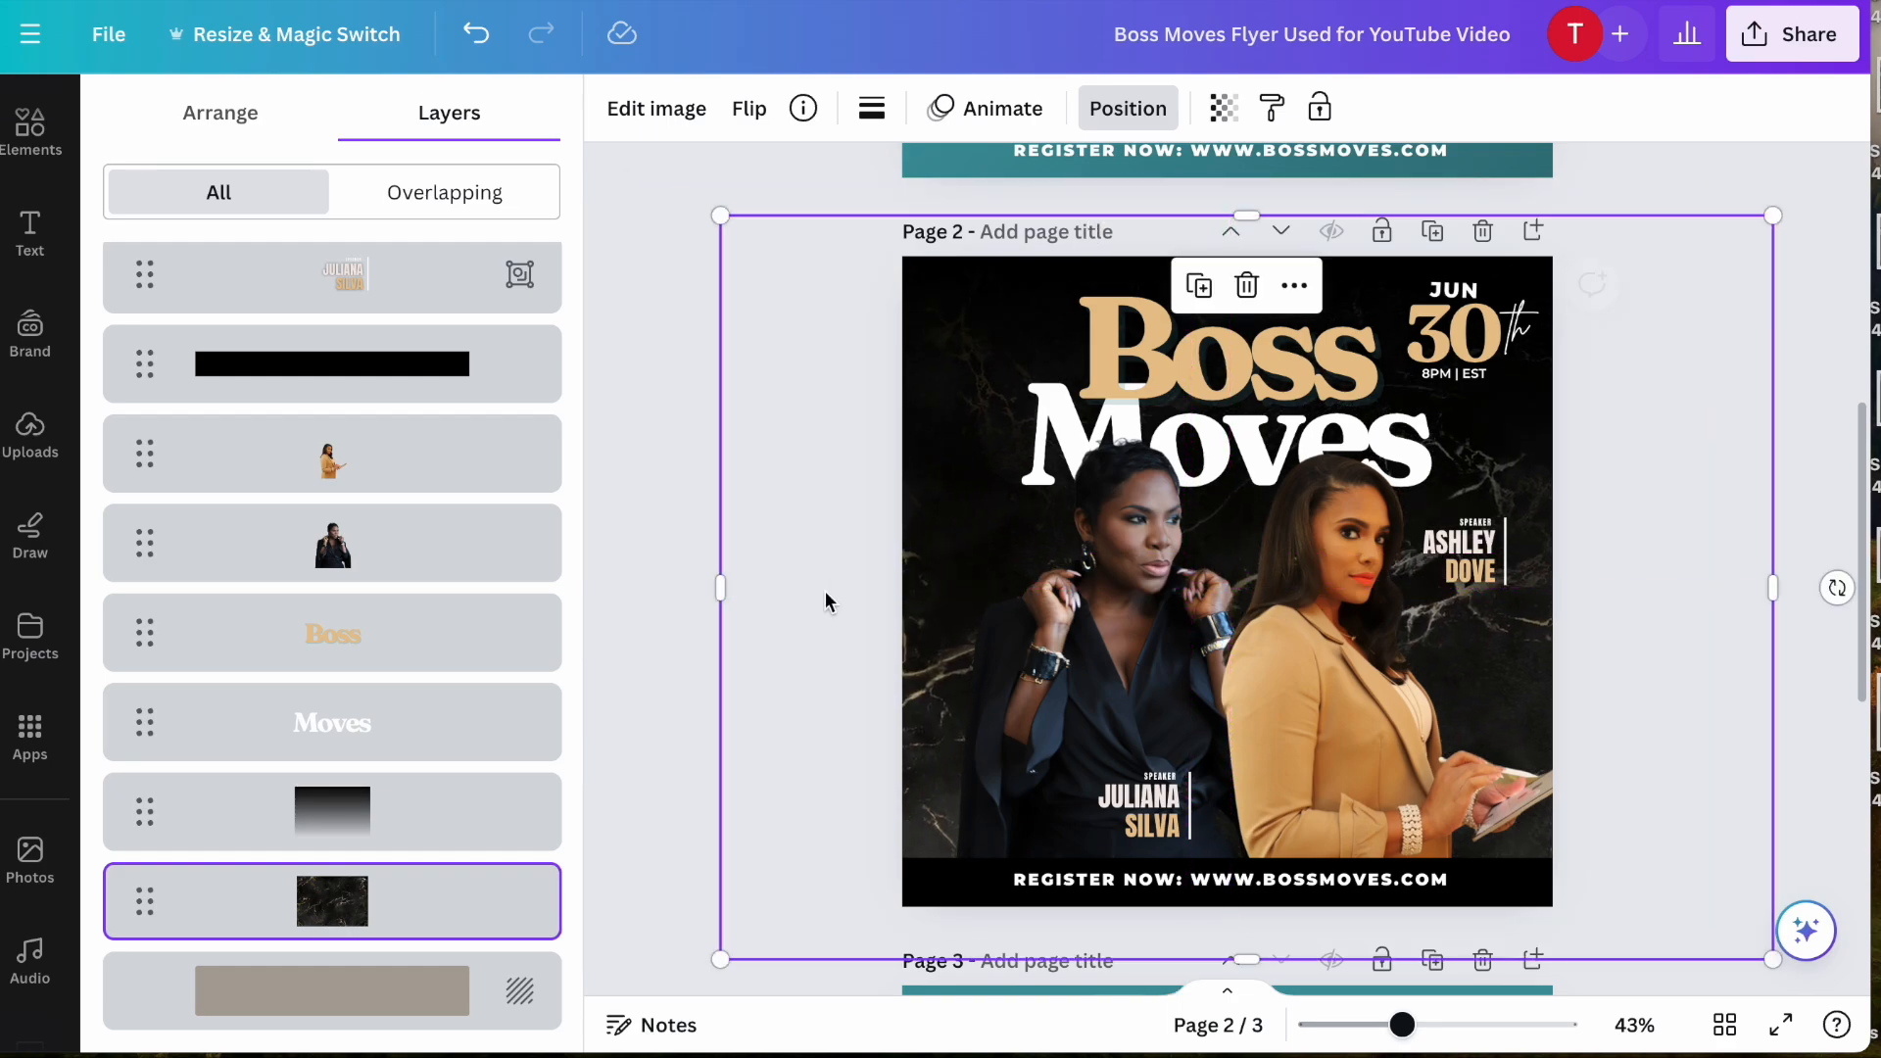
{"action": "left_click", "coordinate": [660, 657]}
{"action": "left_click", "coordinate": [661, 650]}
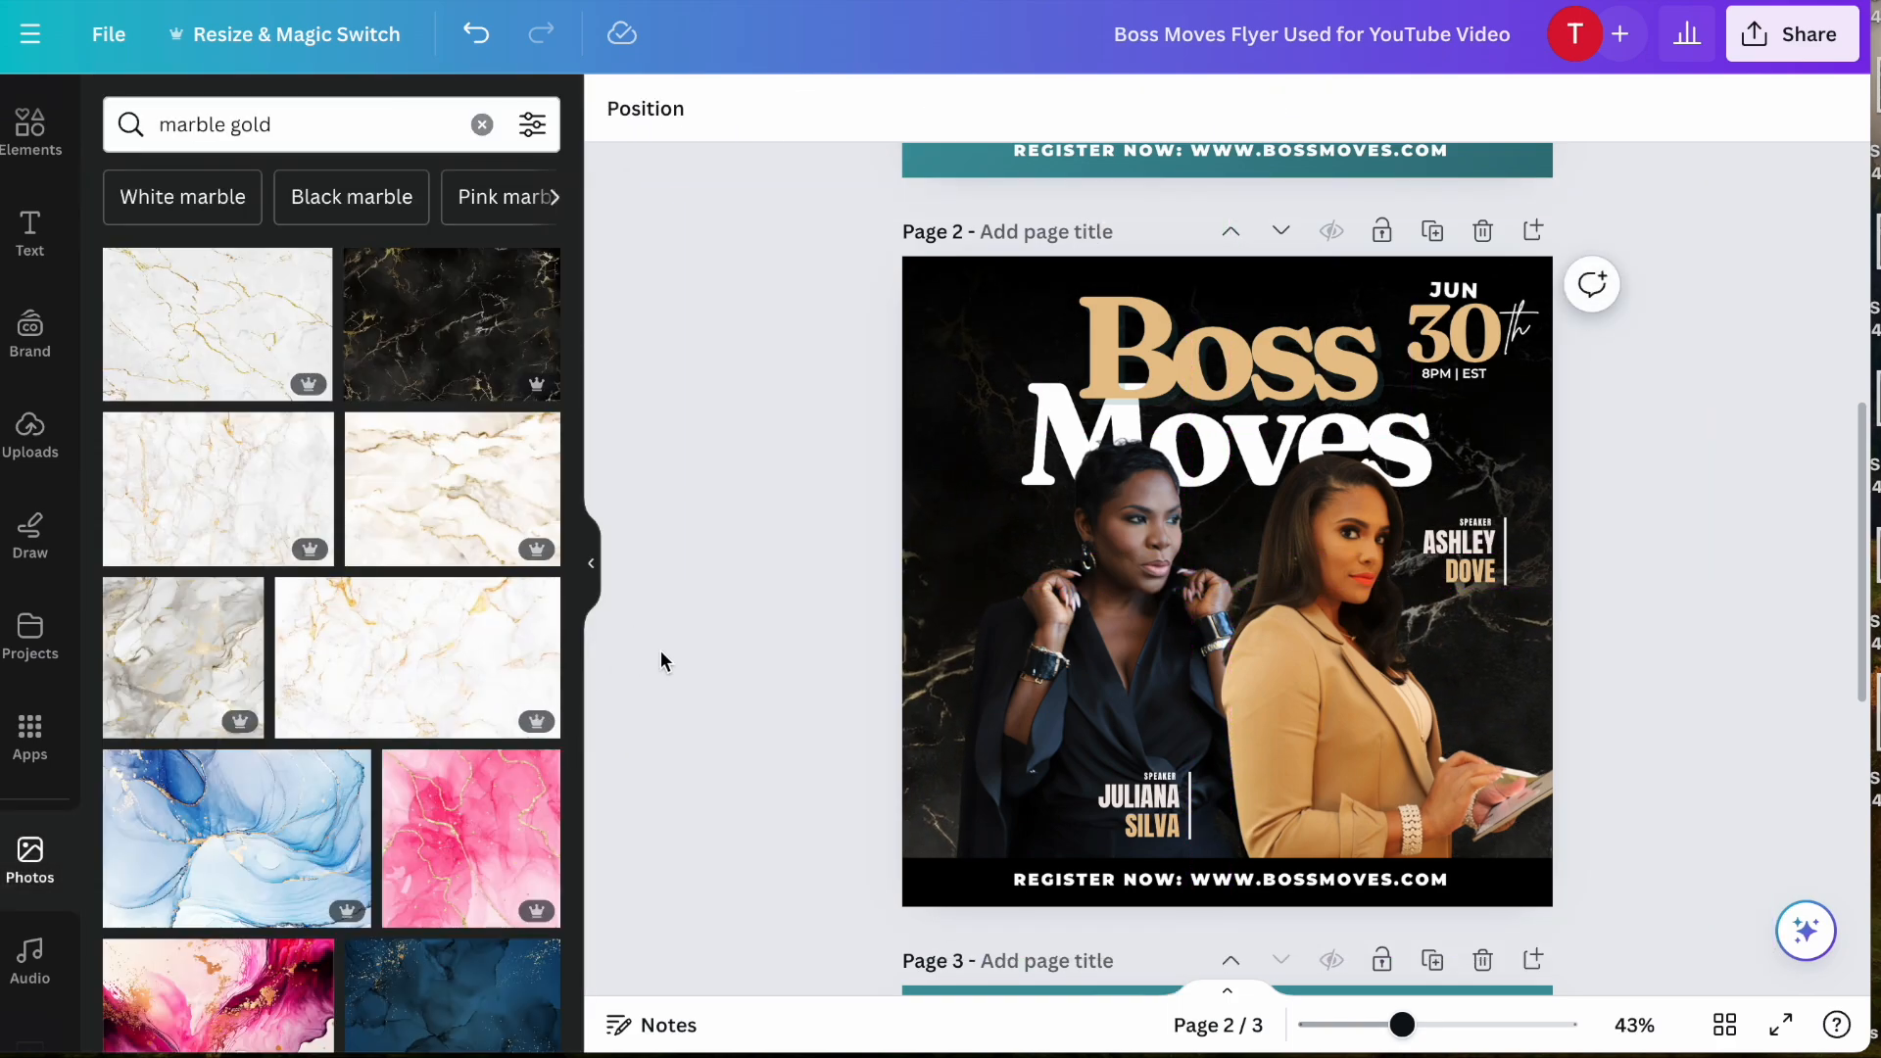
- Change the shadow colour of the word "Boss" on page 2 to black, trying the gold swatch as well, and deselect it
{"action": "scroll", "coordinate": [927, 668], "scroll_direction": "up", "scroll_amount": 1}
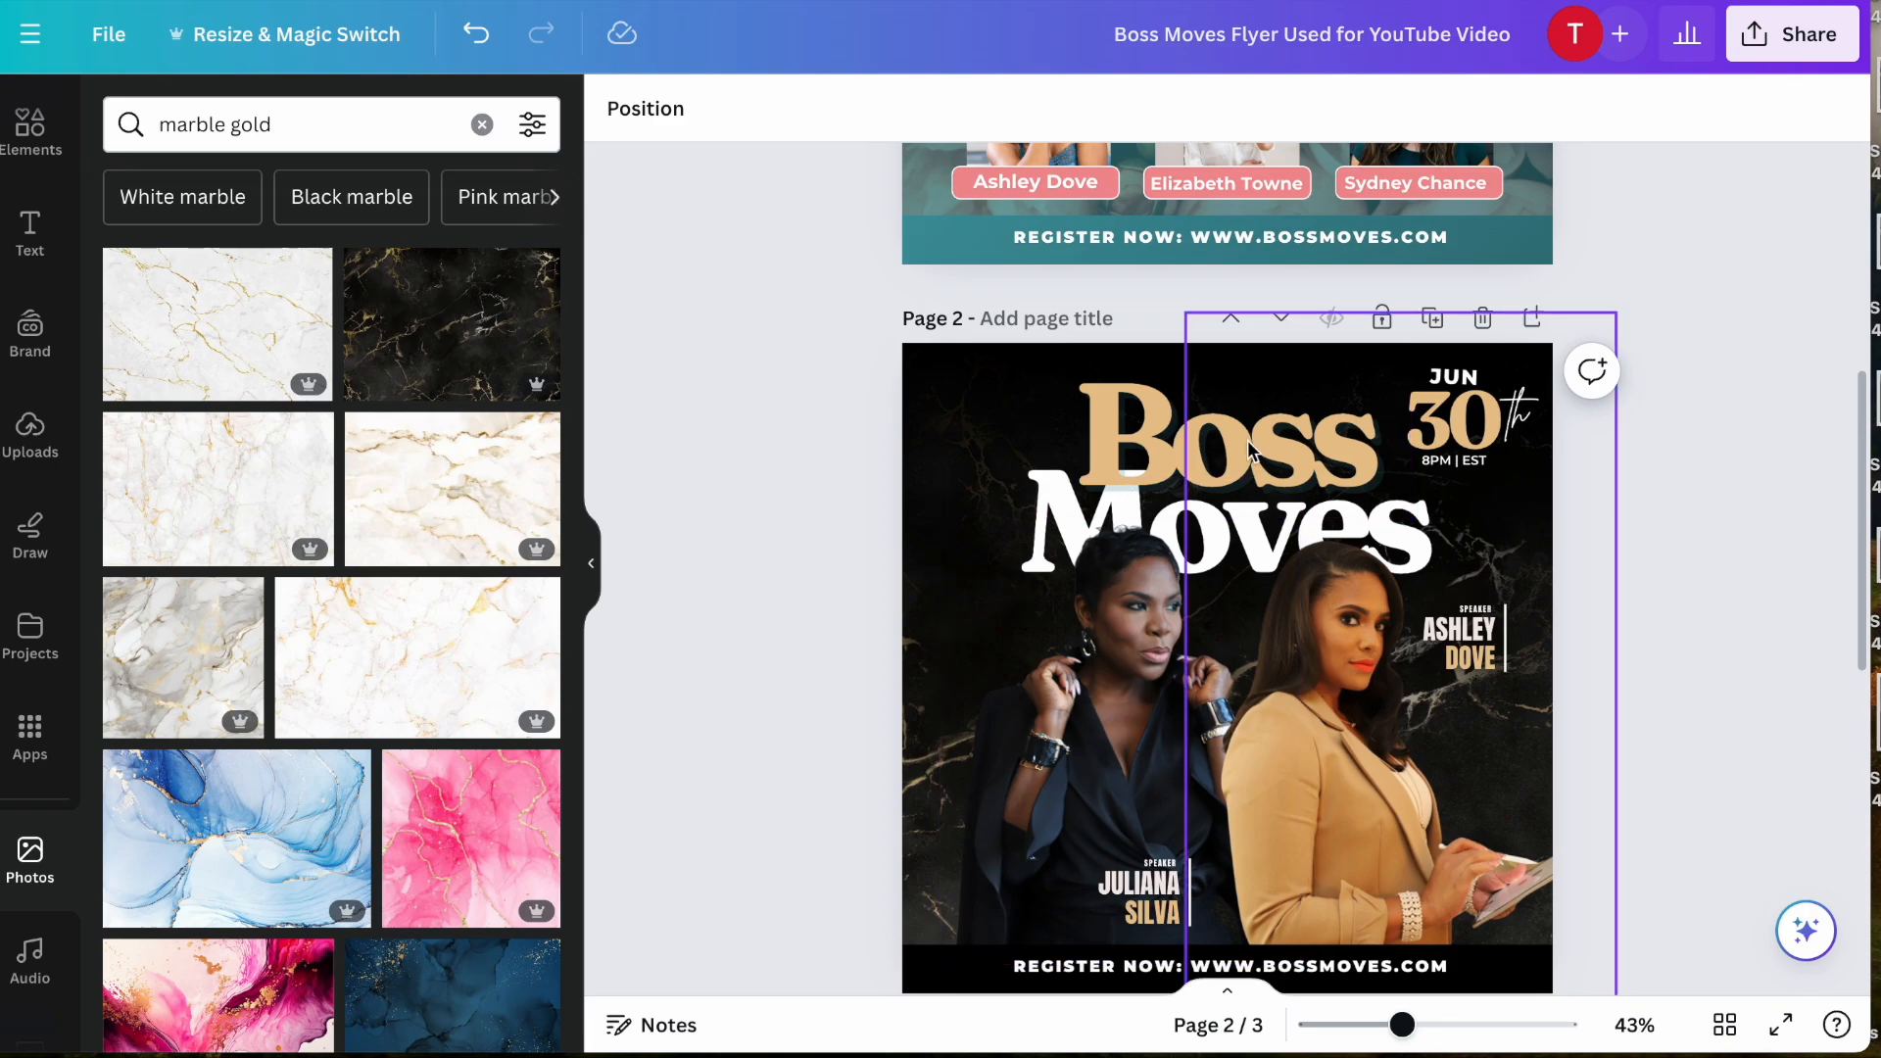
{"action": "left_click", "coordinate": [1129, 422]}
{"action": "left_click", "coordinate": [1127, 422]}
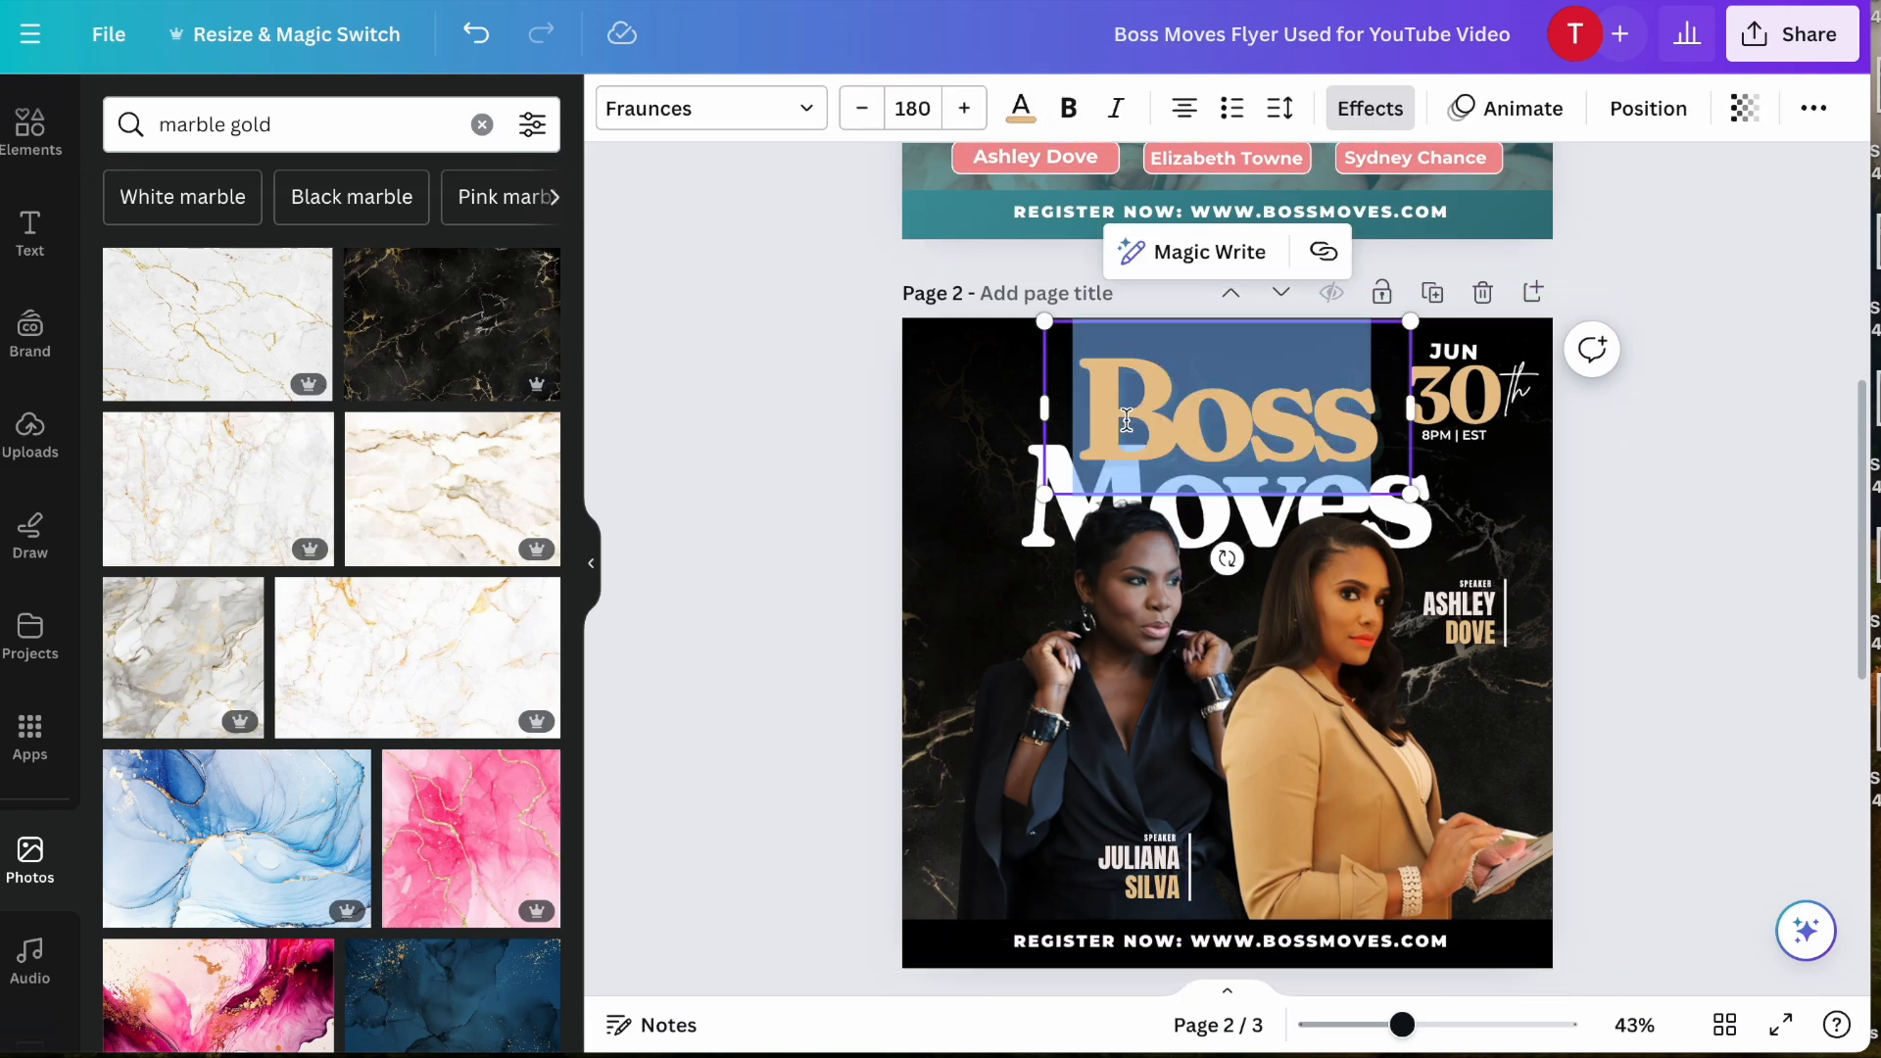
{"action": "left_click", "coordinate": [789, 443]}
{"action": "left_click", "coordinate": [1283, 607]}
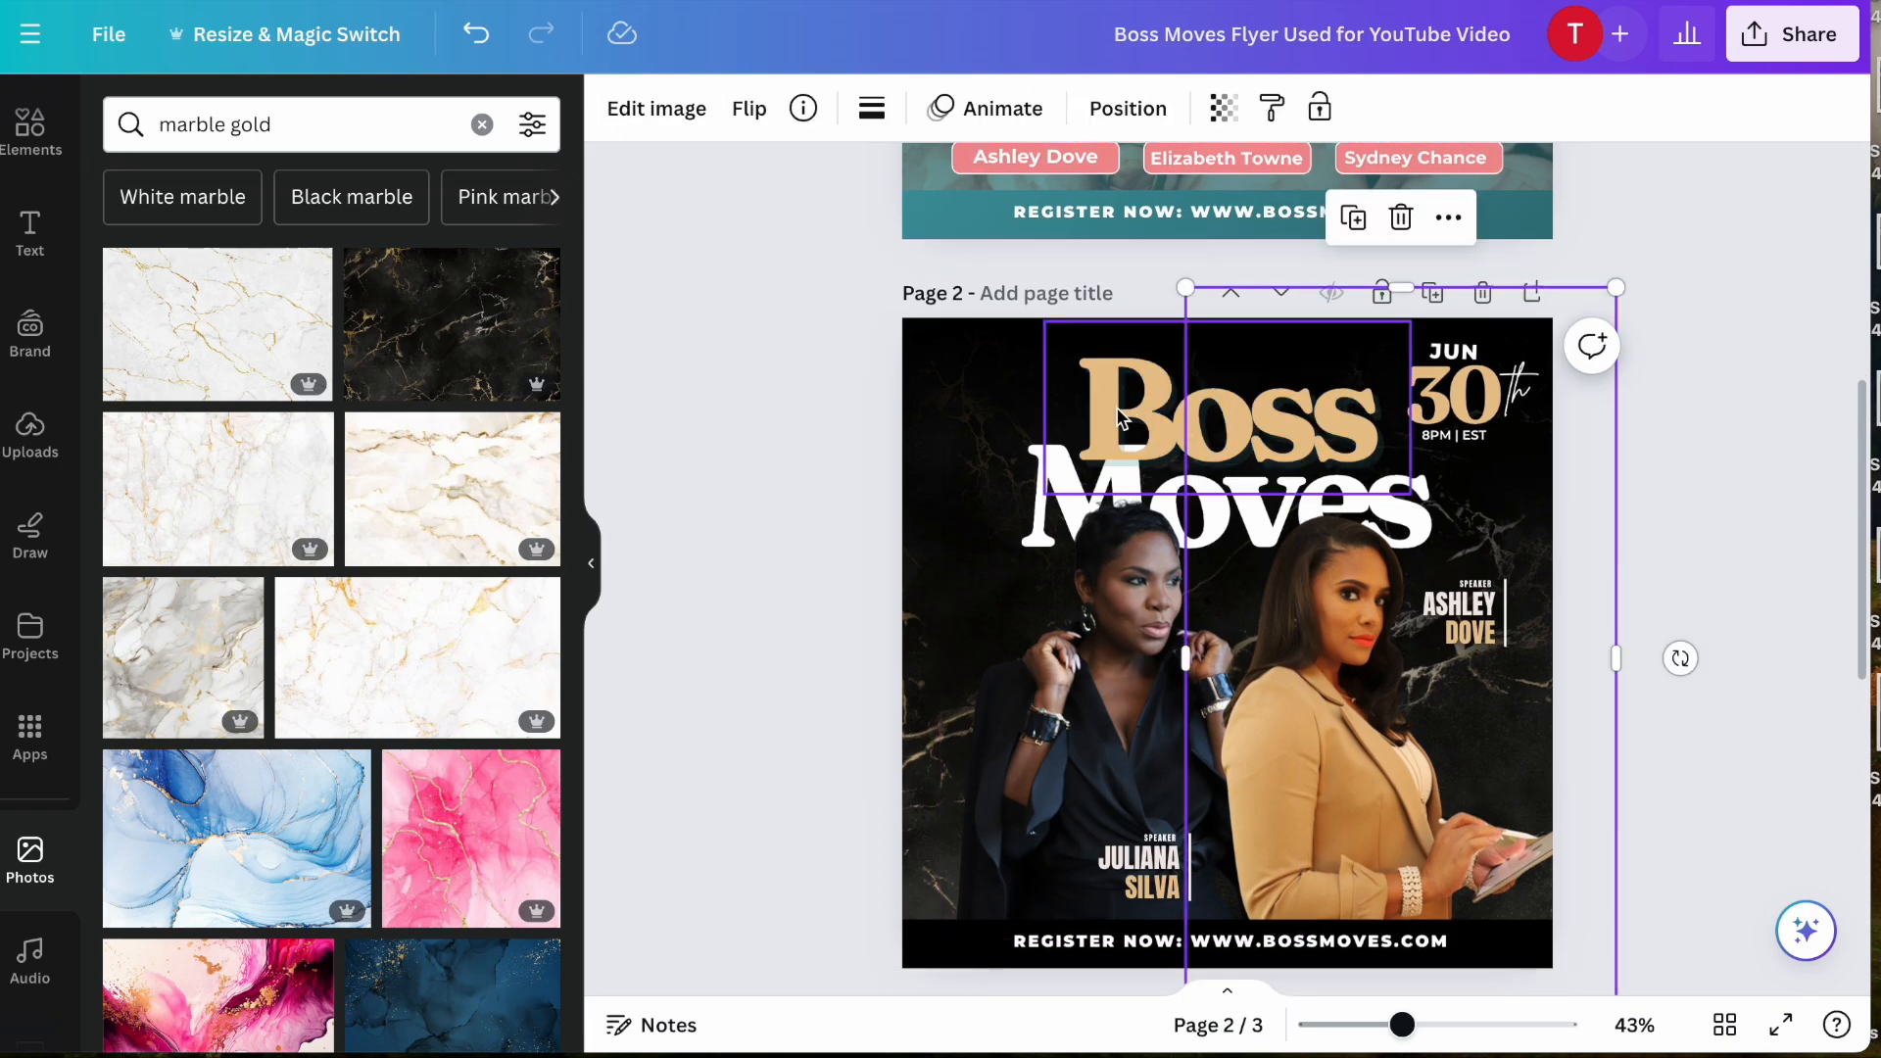
{"action": "left_click", "coordinate": [1117, 409]}
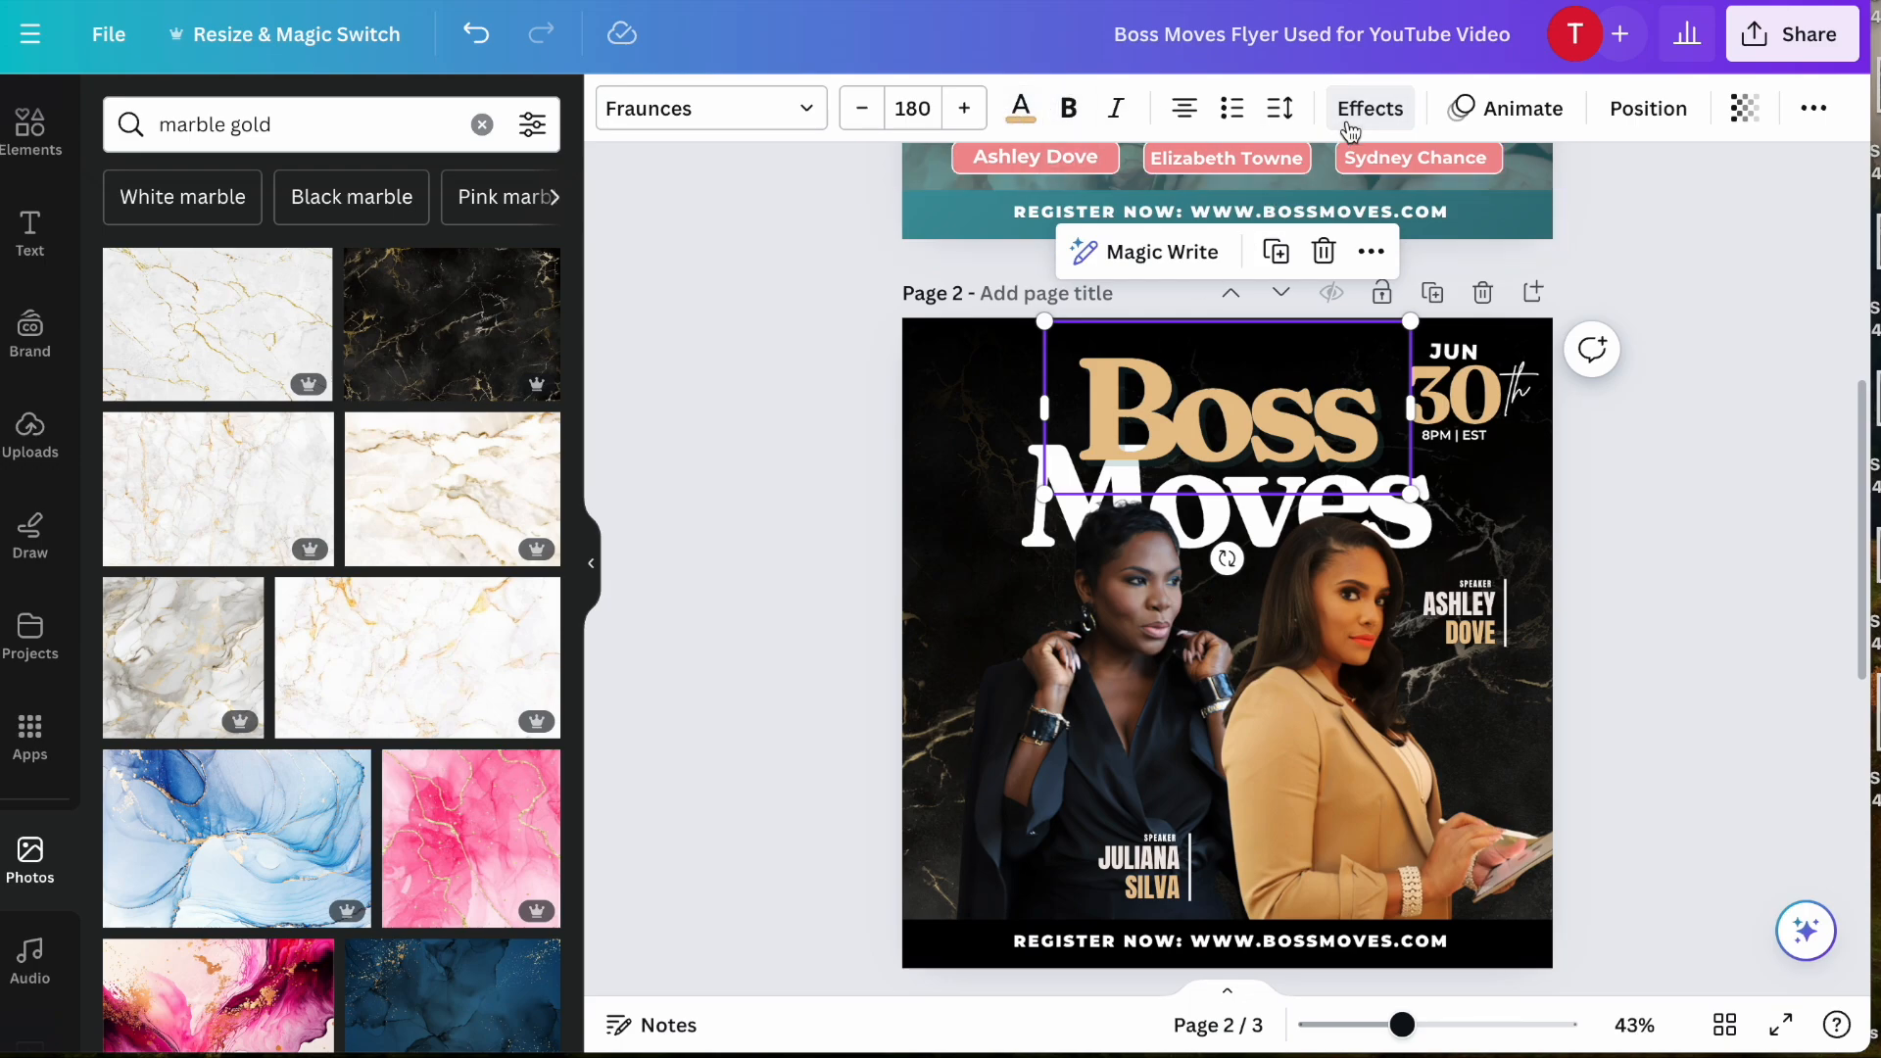
{"action": "left_click", "coordinate": [1389, 116]}
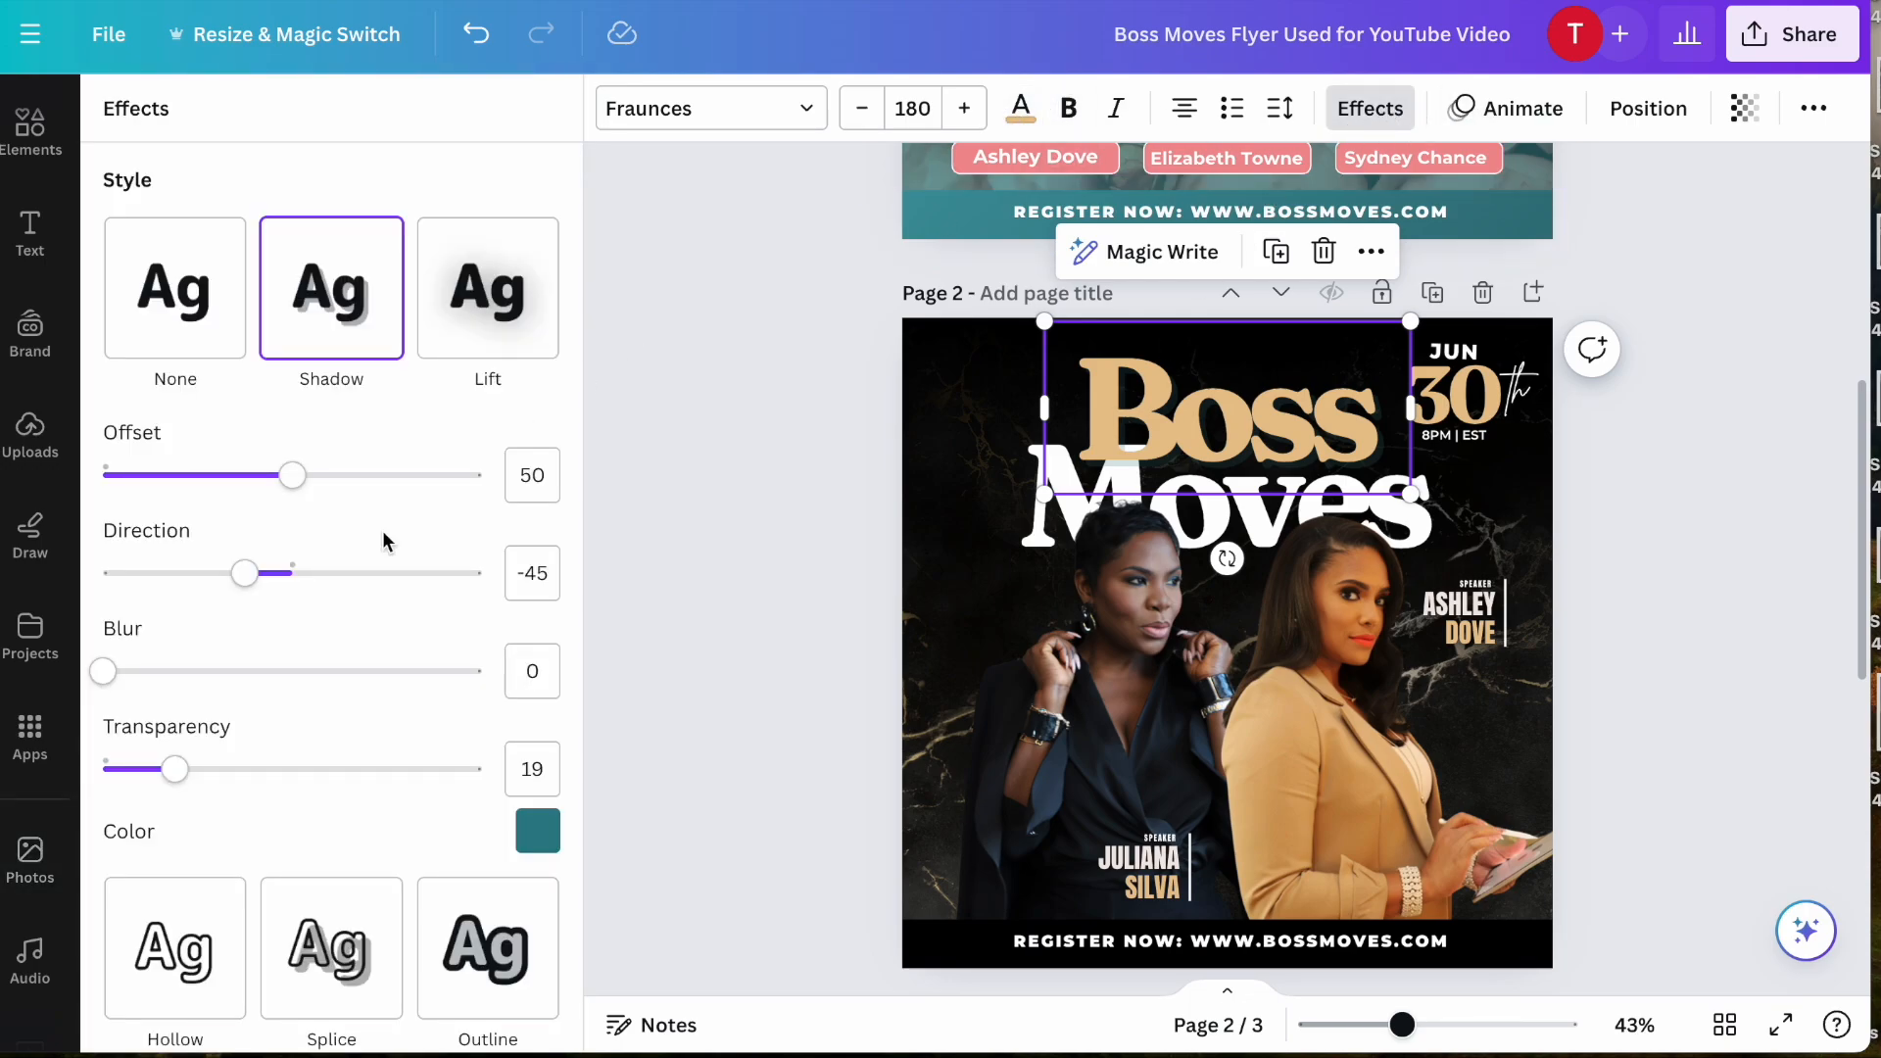
{"action": "scroll", "coordinate": [382, 542], "scroll_direction": "down", "scroll_amount": 1}
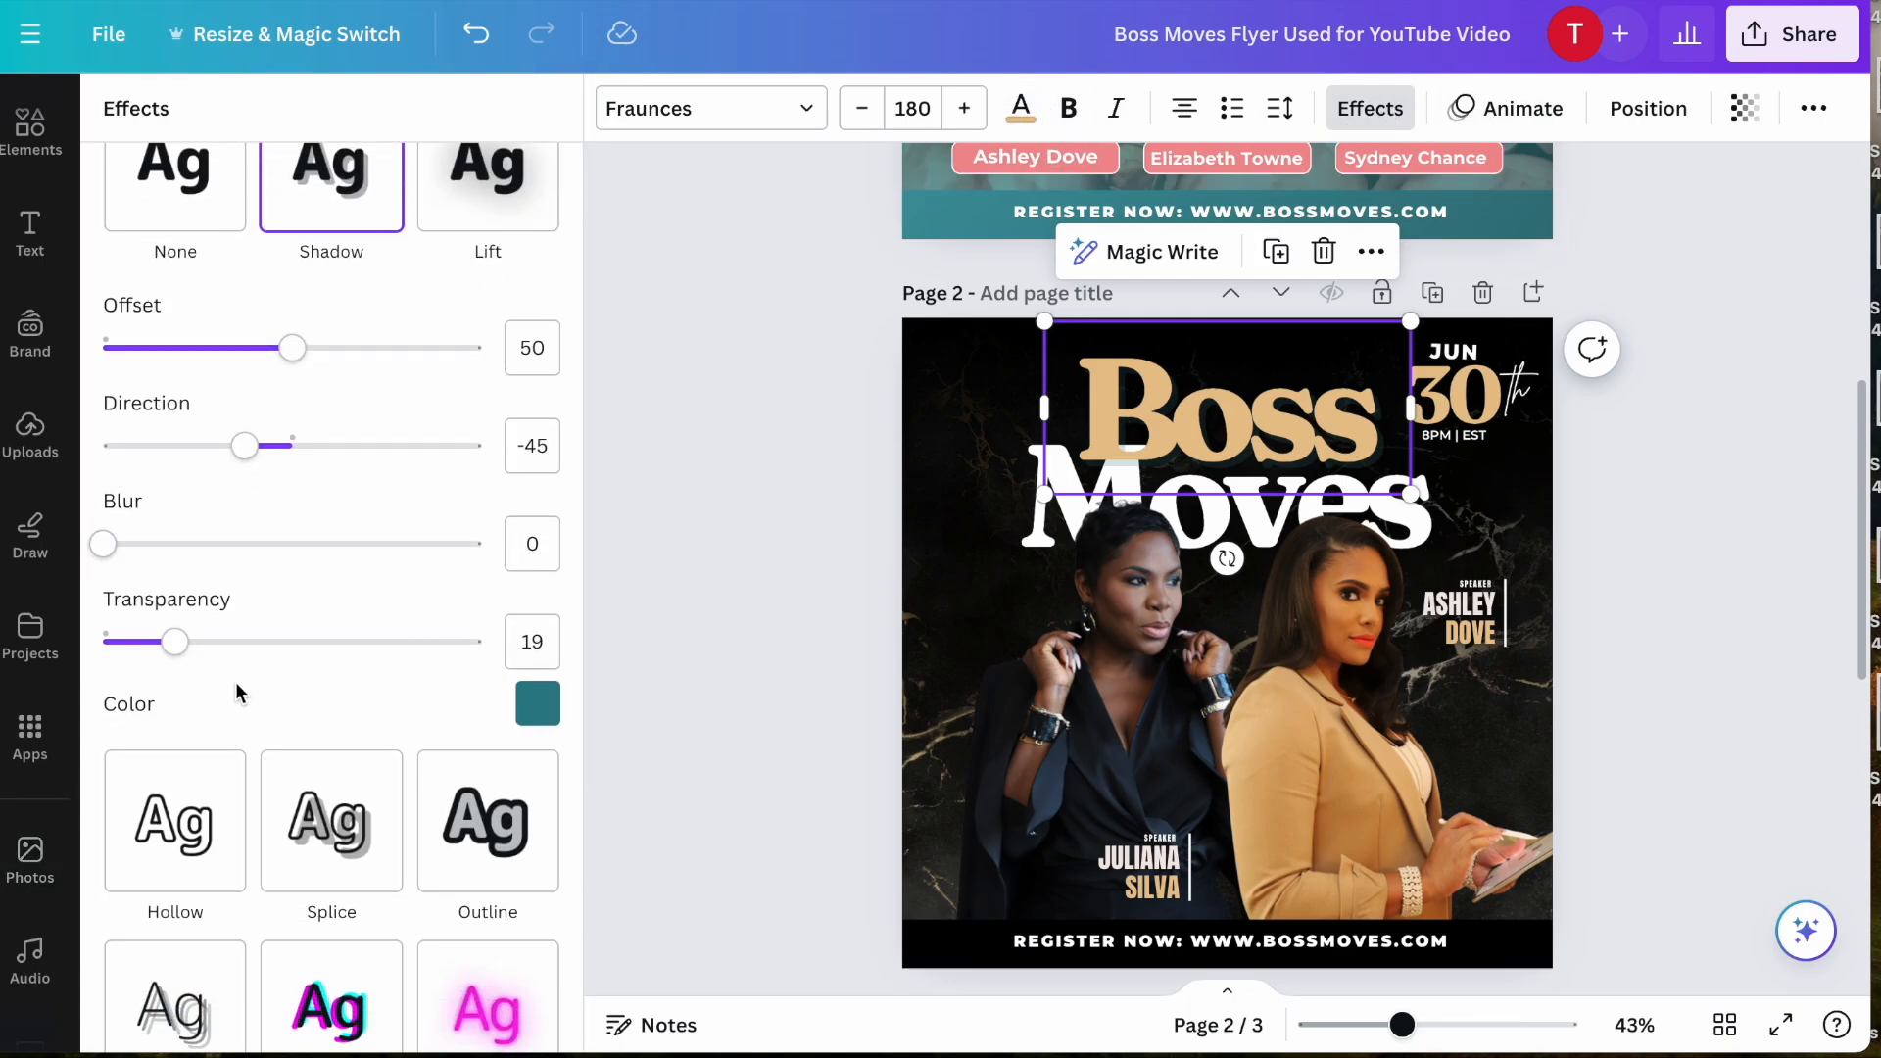
{"action": "left_click", "coordinate": [538, 722]}
{"action": "left_click", "coordinate": [233, 366]}
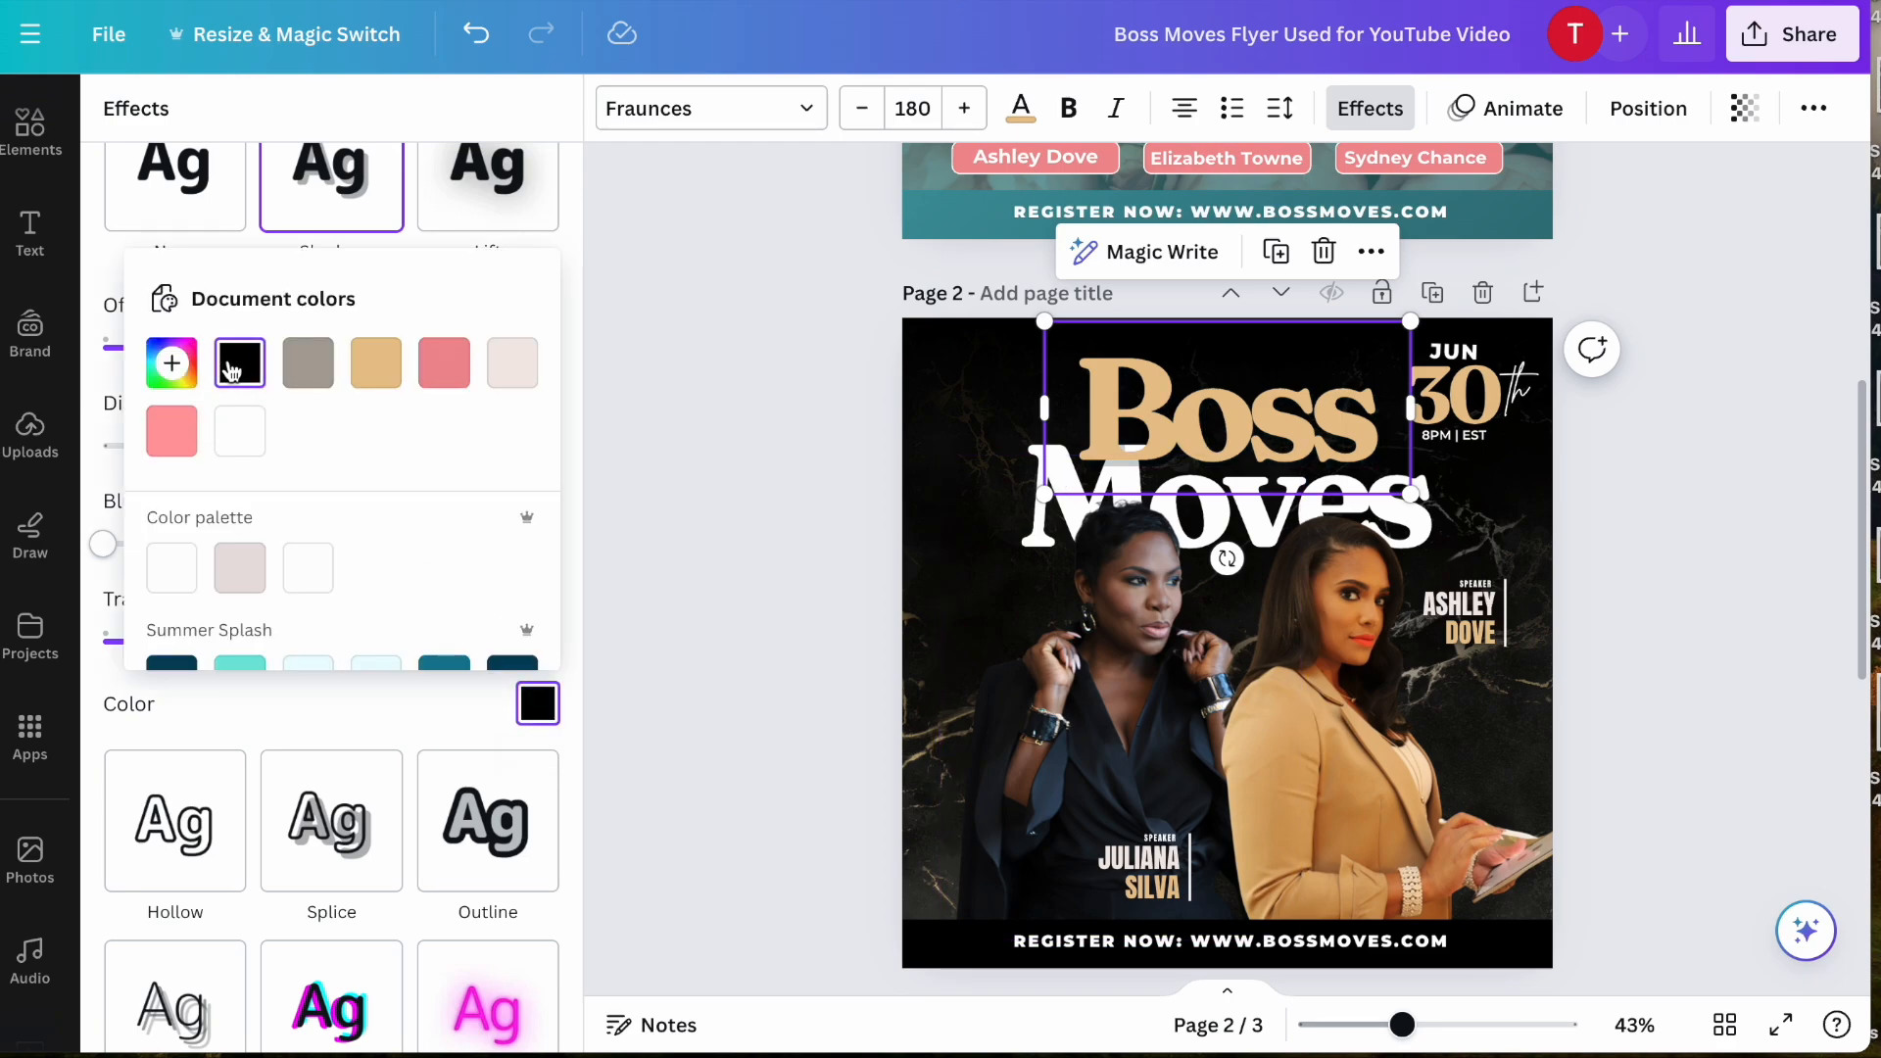
{"action": "left_click", "coordinate": [359, 376]}
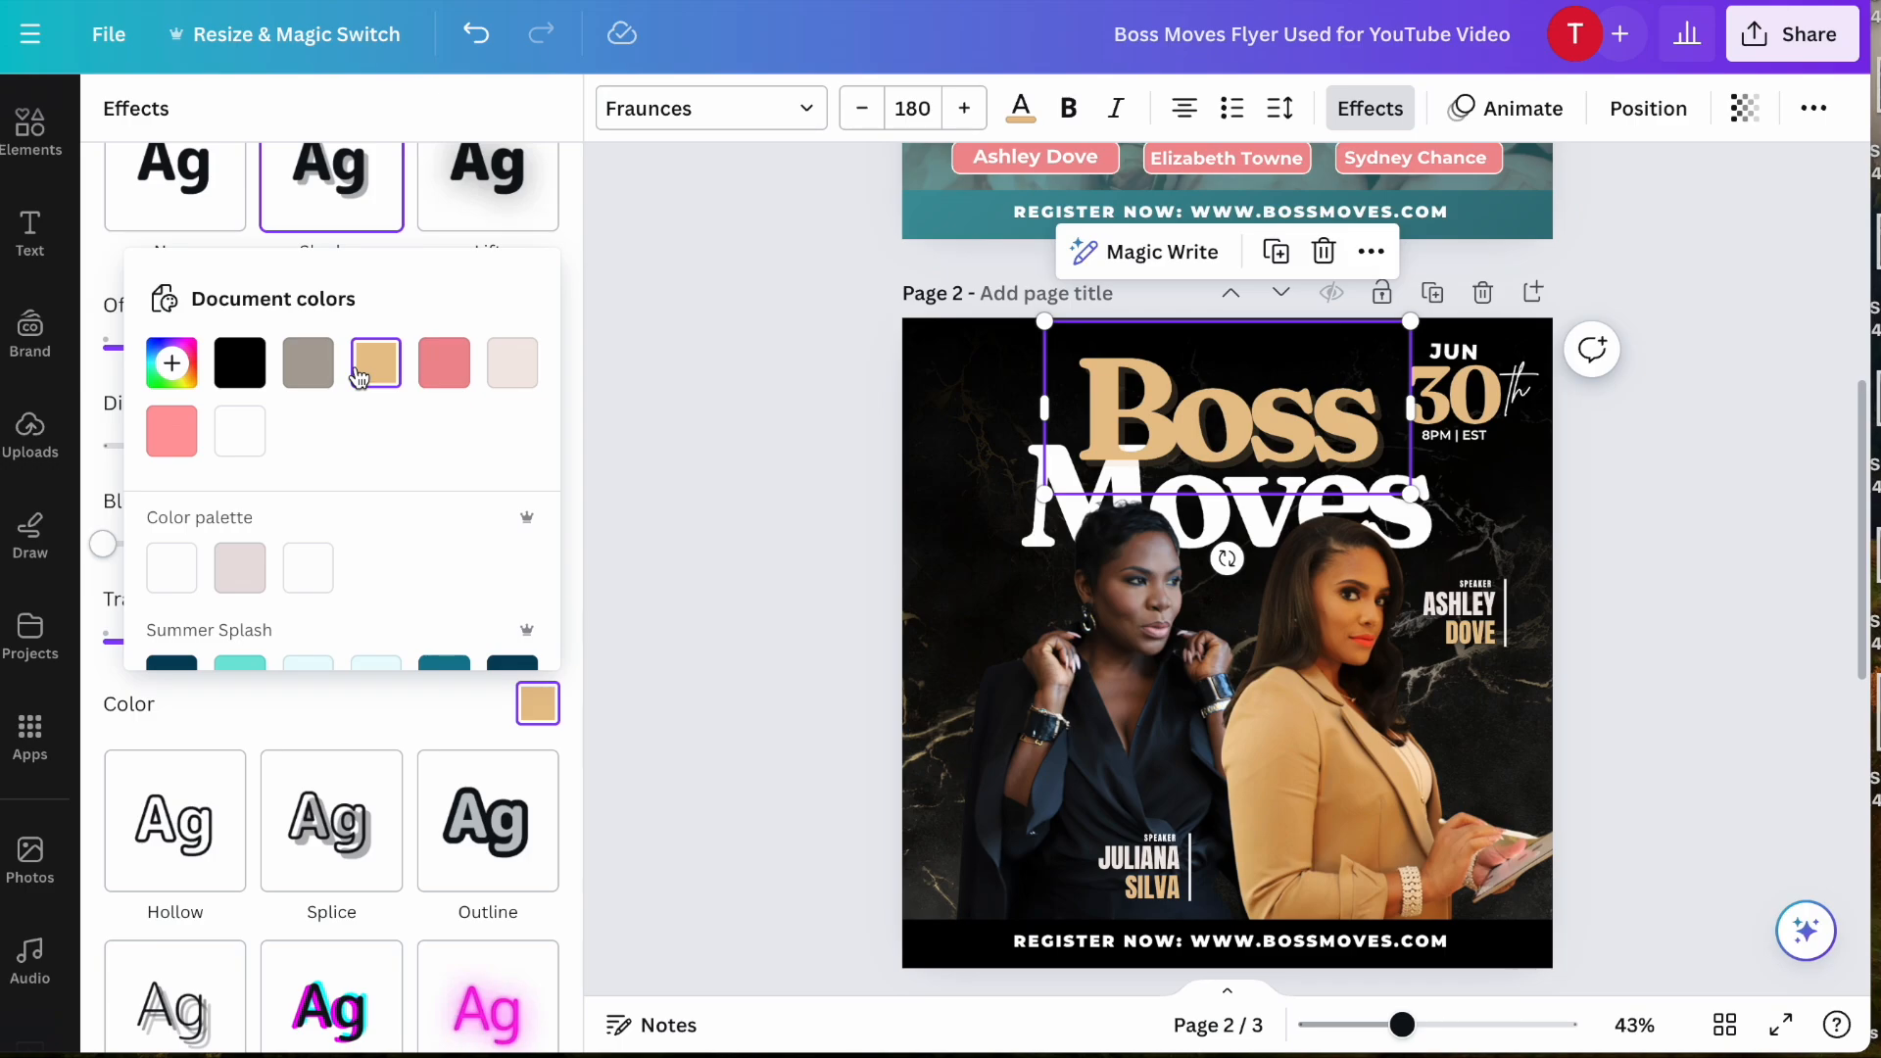
{"action": "left_click", "coordinate": [257, 385]}
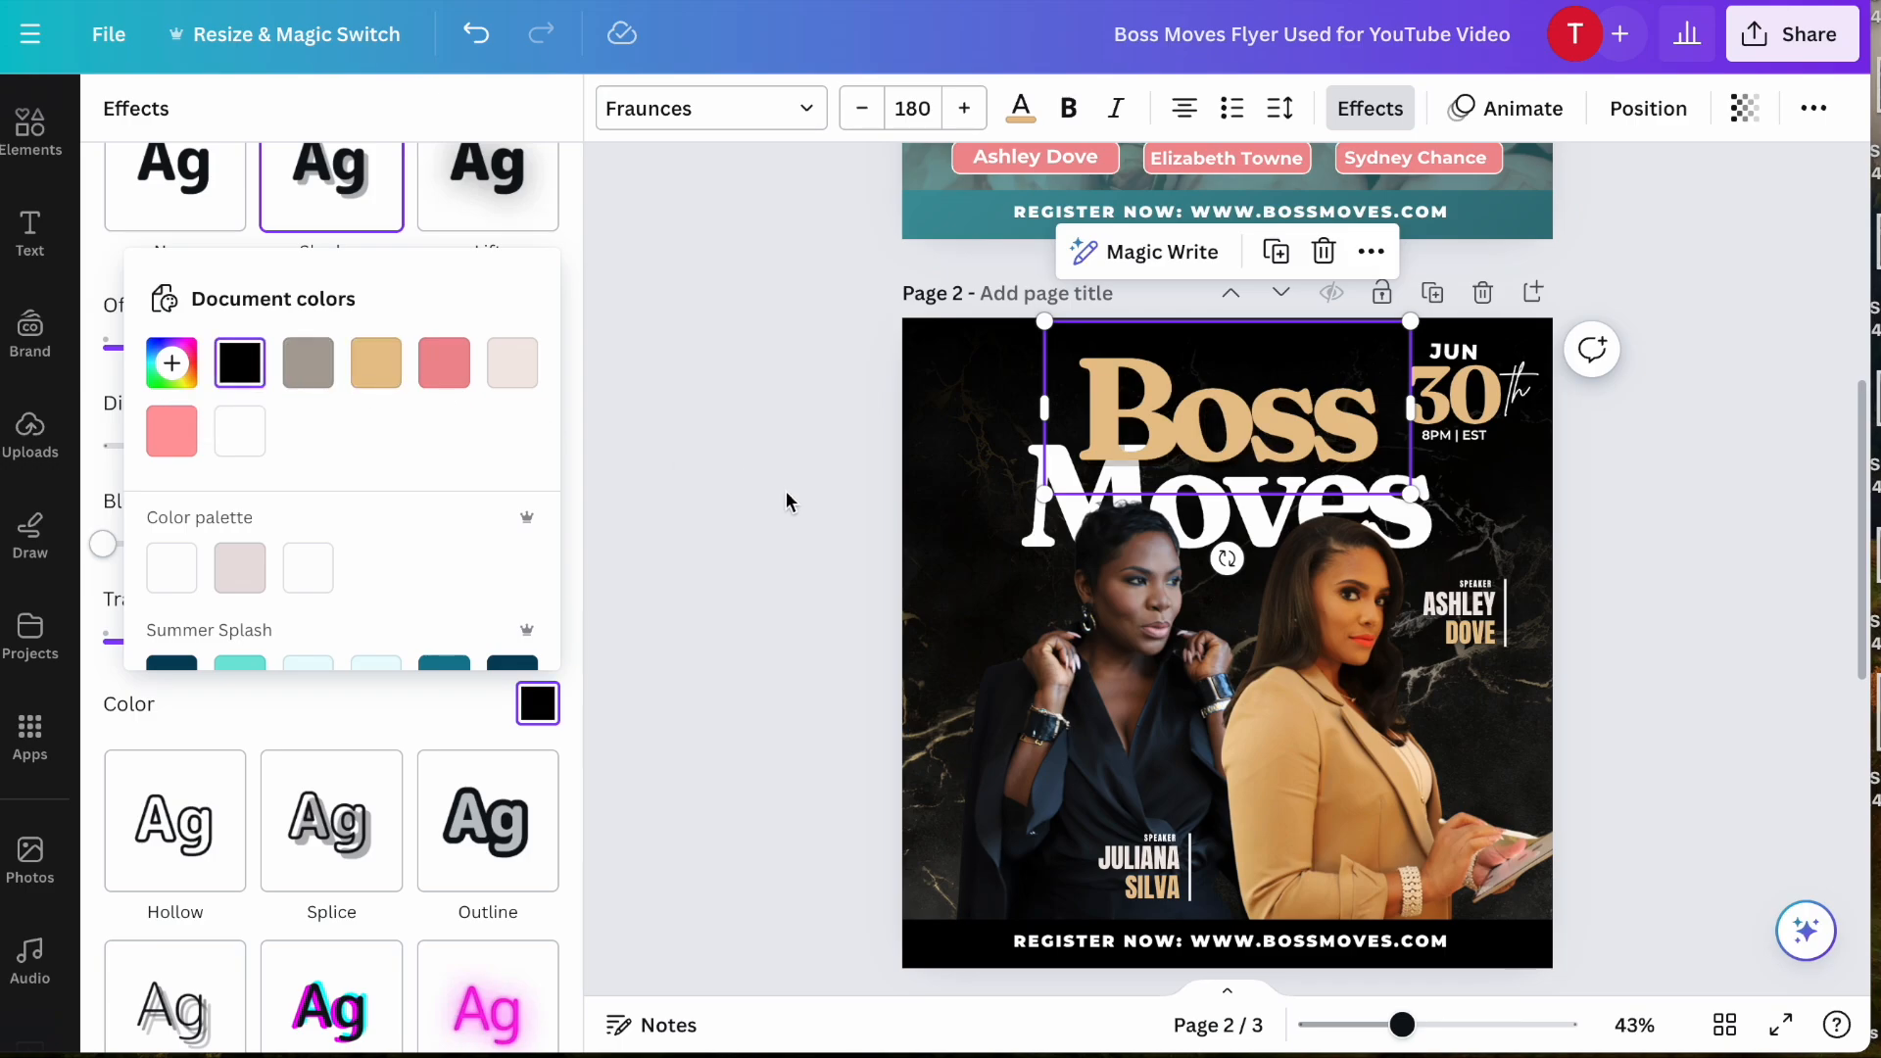
{"action": "left_click", "coordinate": [655, 545]}
{"action": "left_click", "coordinate": [703, 531]}
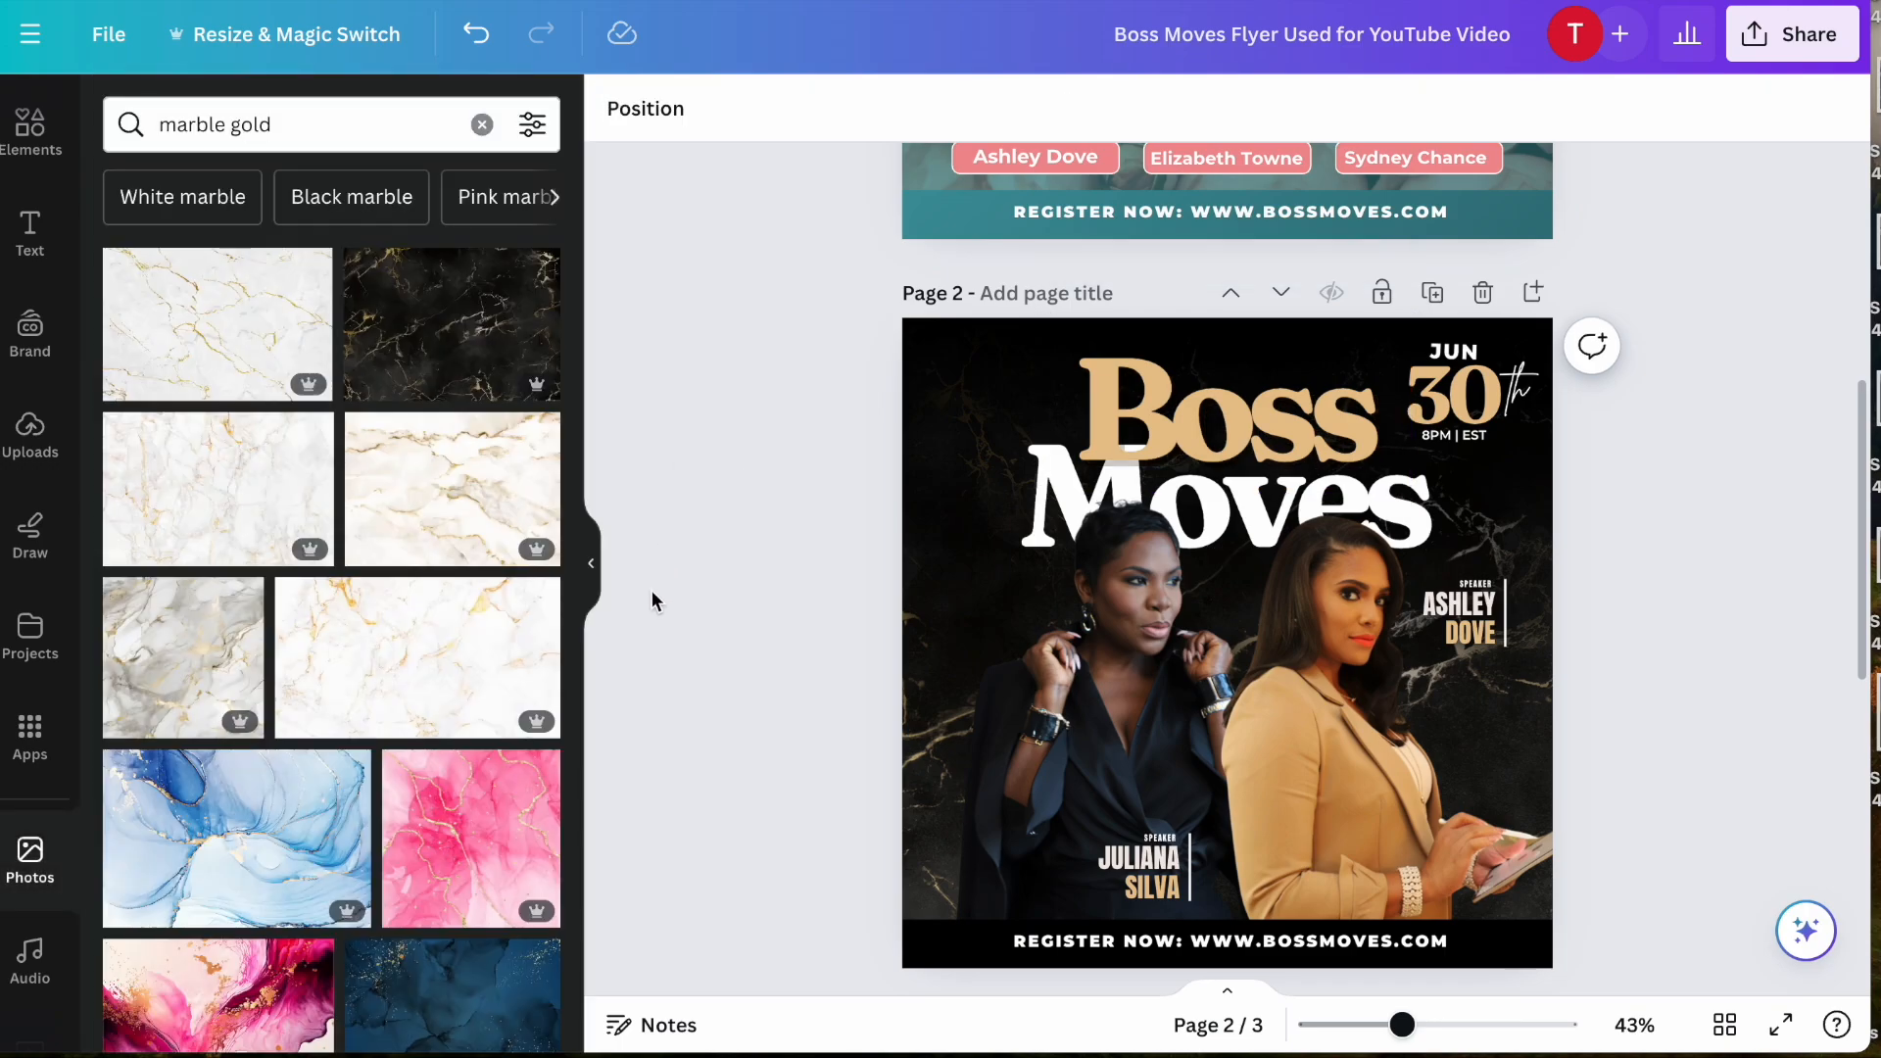
- Replace the title word "Boss" on page 2 with "Power" and widen its text box so the word fits on one line
{"action": "left_click", "coordinate": [592, 568]}
{"action": "scroll", "coordinate": [525, 672], "scroll_direction": "down", "scroll_amount": 3}
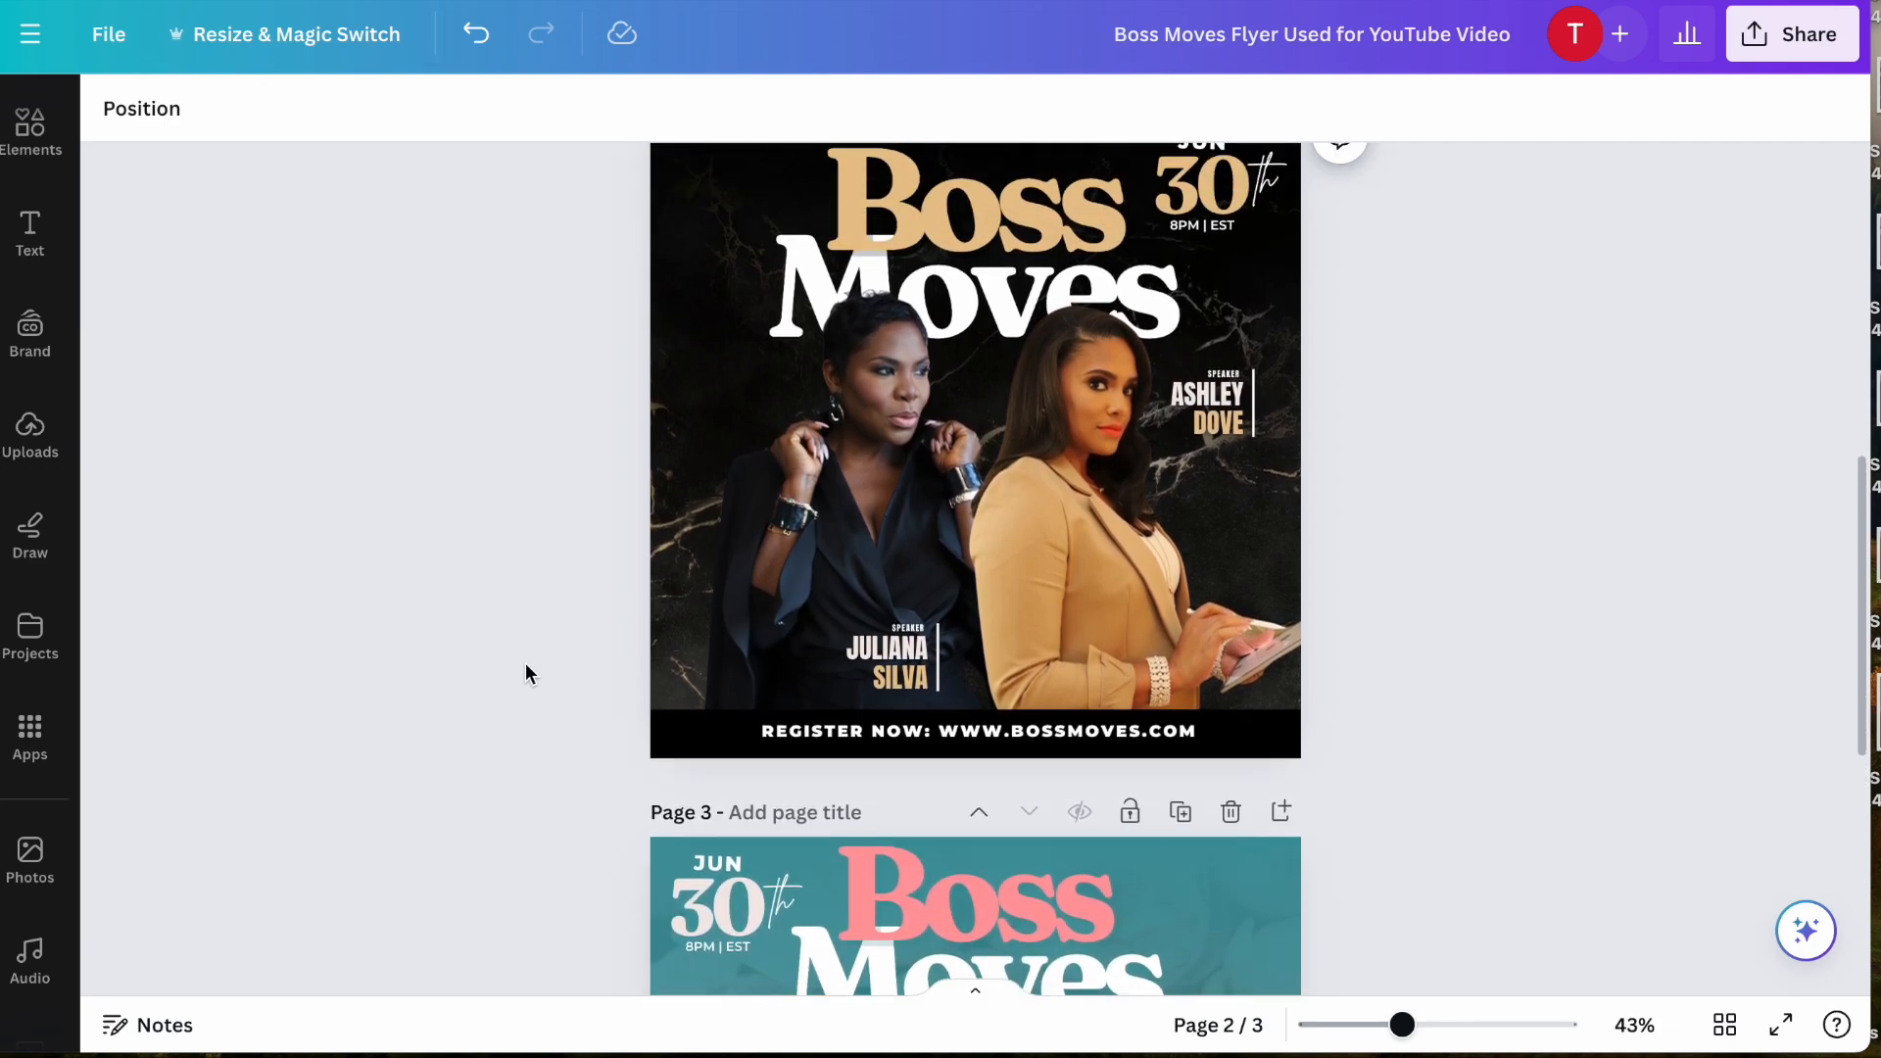
{"action": "scroll", "coordinate": [525, 674], "scroll_direction": "up", "scroll_amount": 3}
{"action": "scroll", "coordinate": [525, 674], "scroll_direction": "down", "scroll_amount": 1}
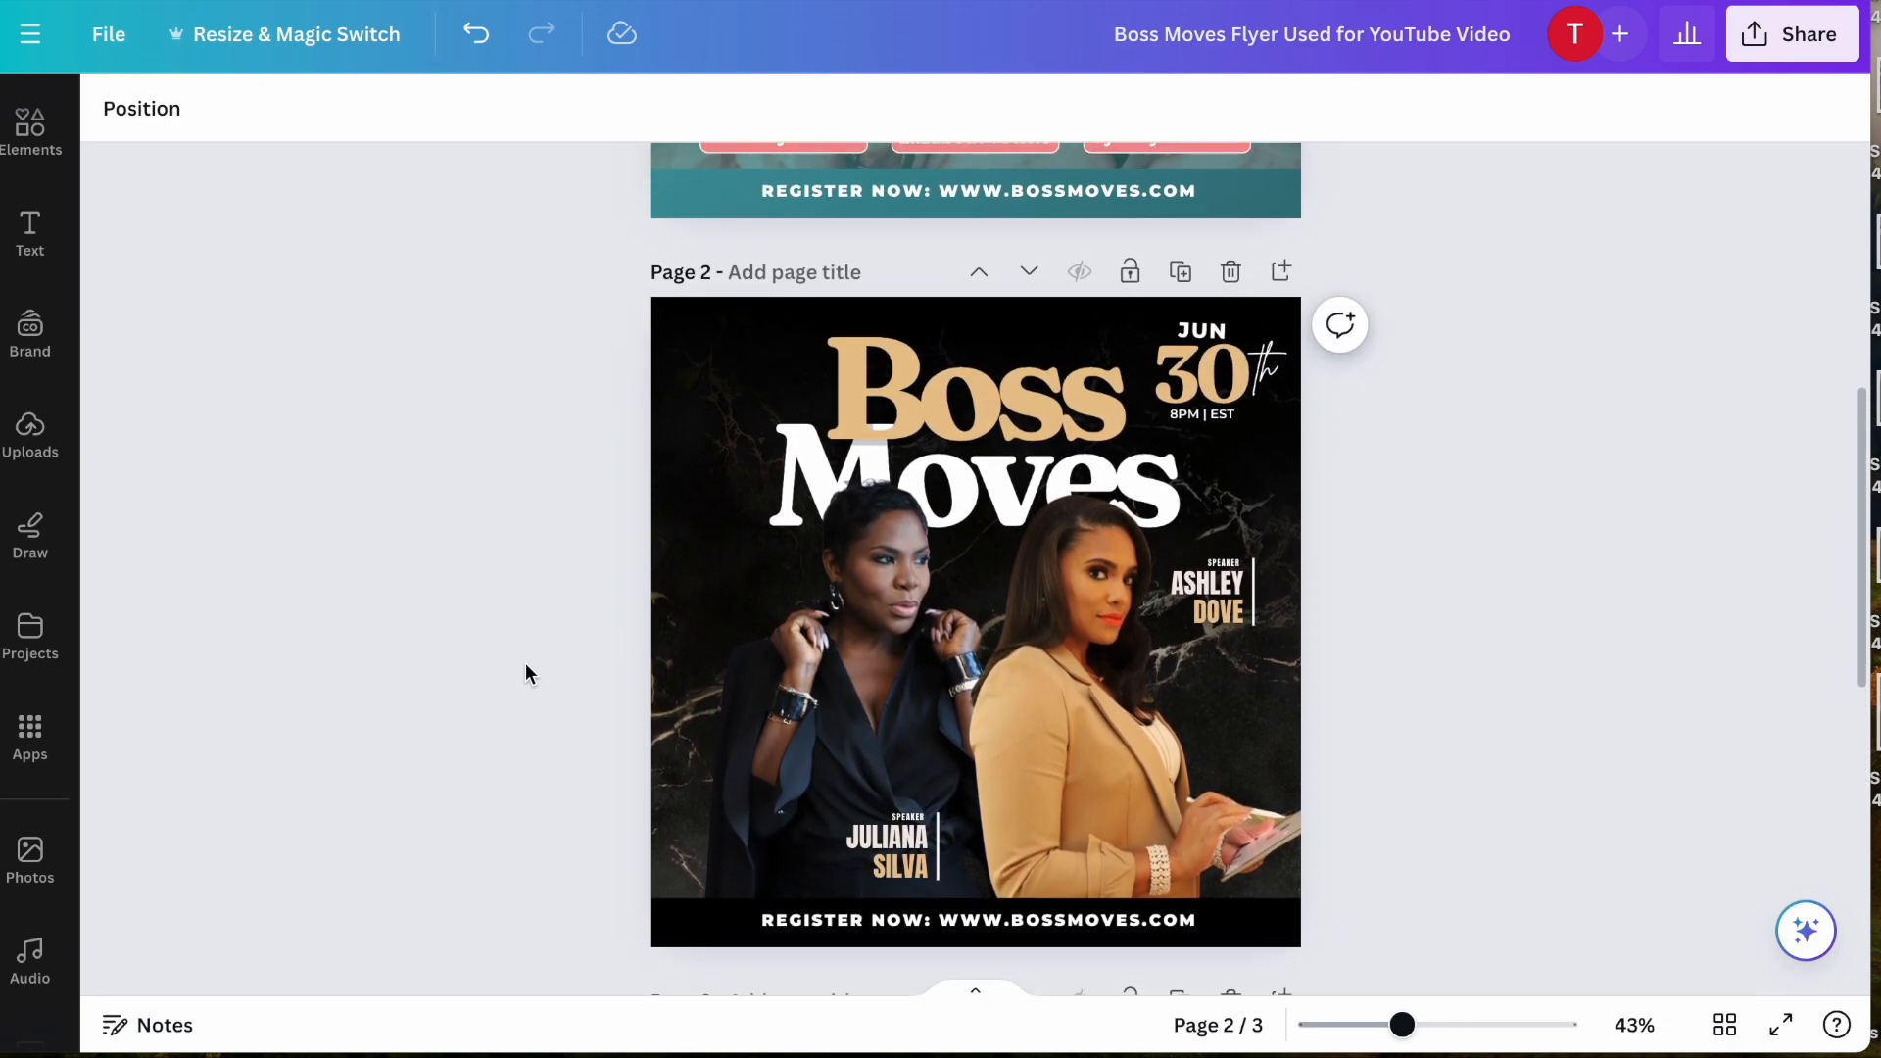
{"action": "left_click", "coordinate": [997, 399]}
{"action": "left_click", "coordinate": [868, 397]}
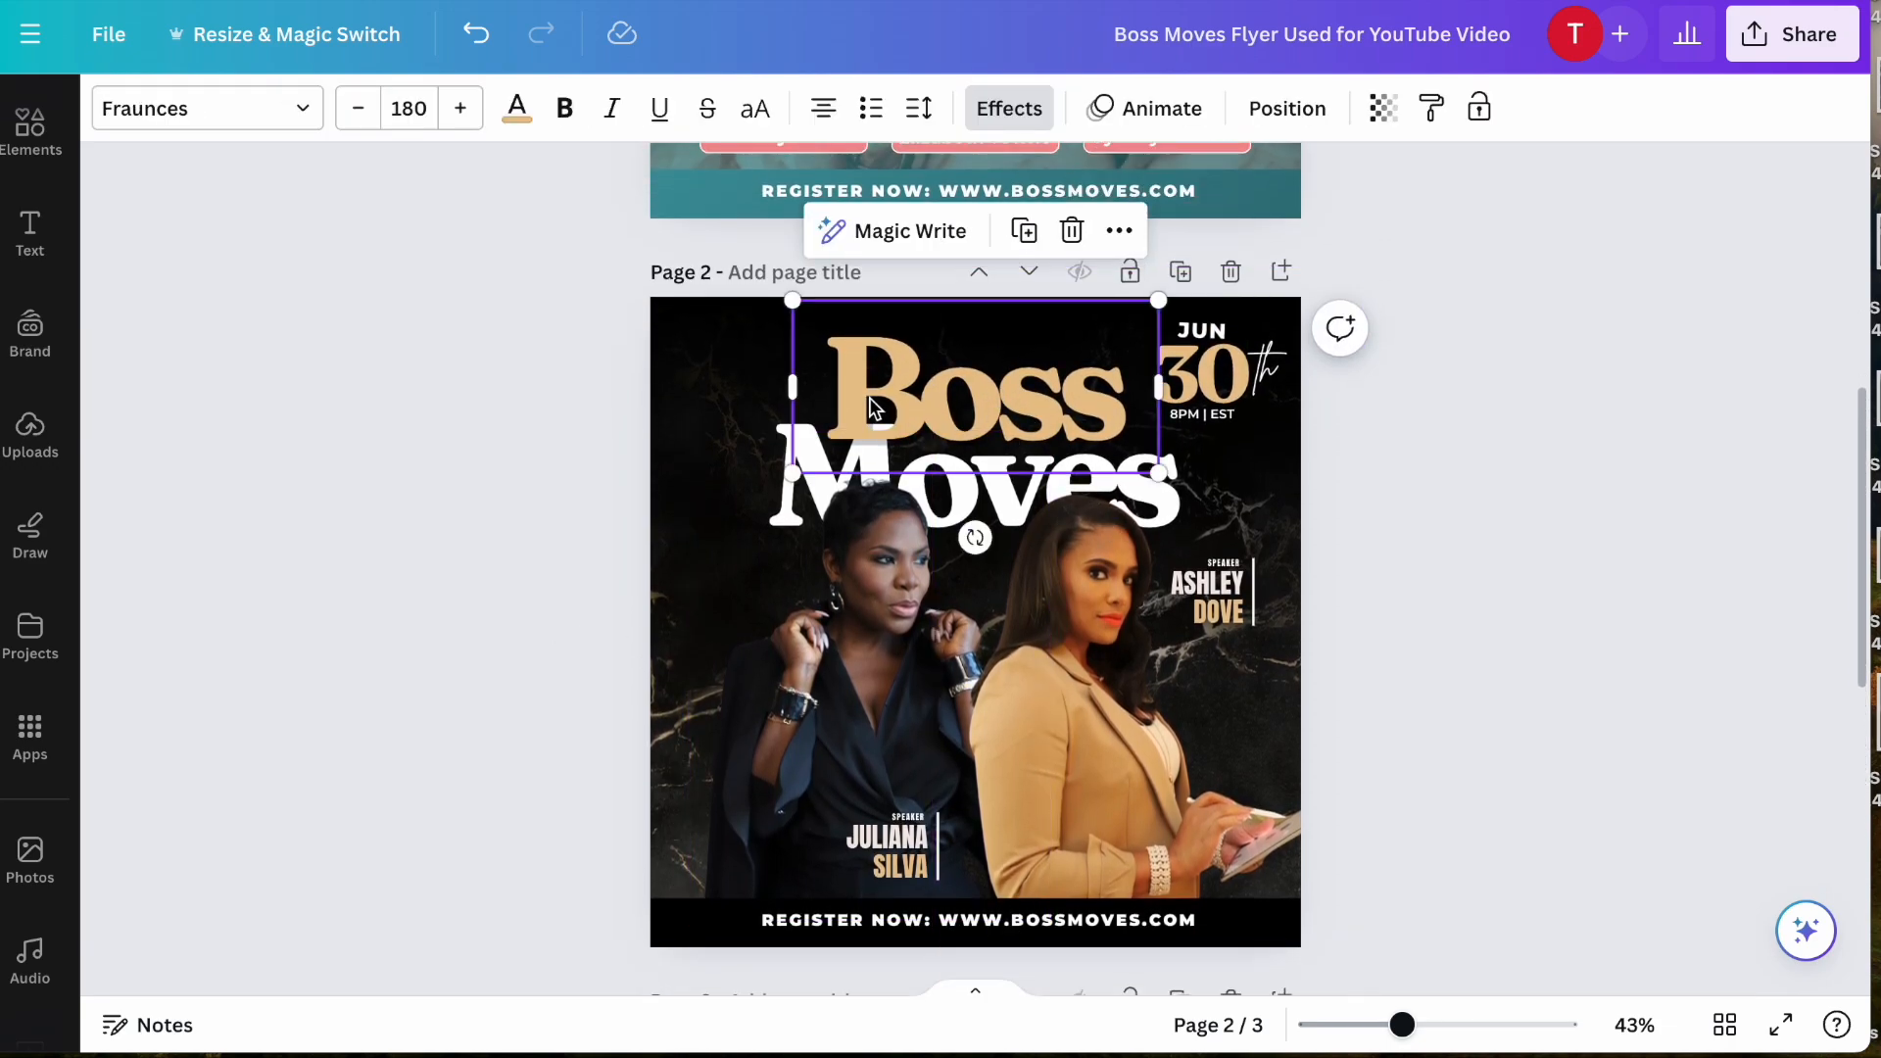
{"action": "left_click", "coordinate": [868, 397]}
{"action": "type", "text": "Po"}
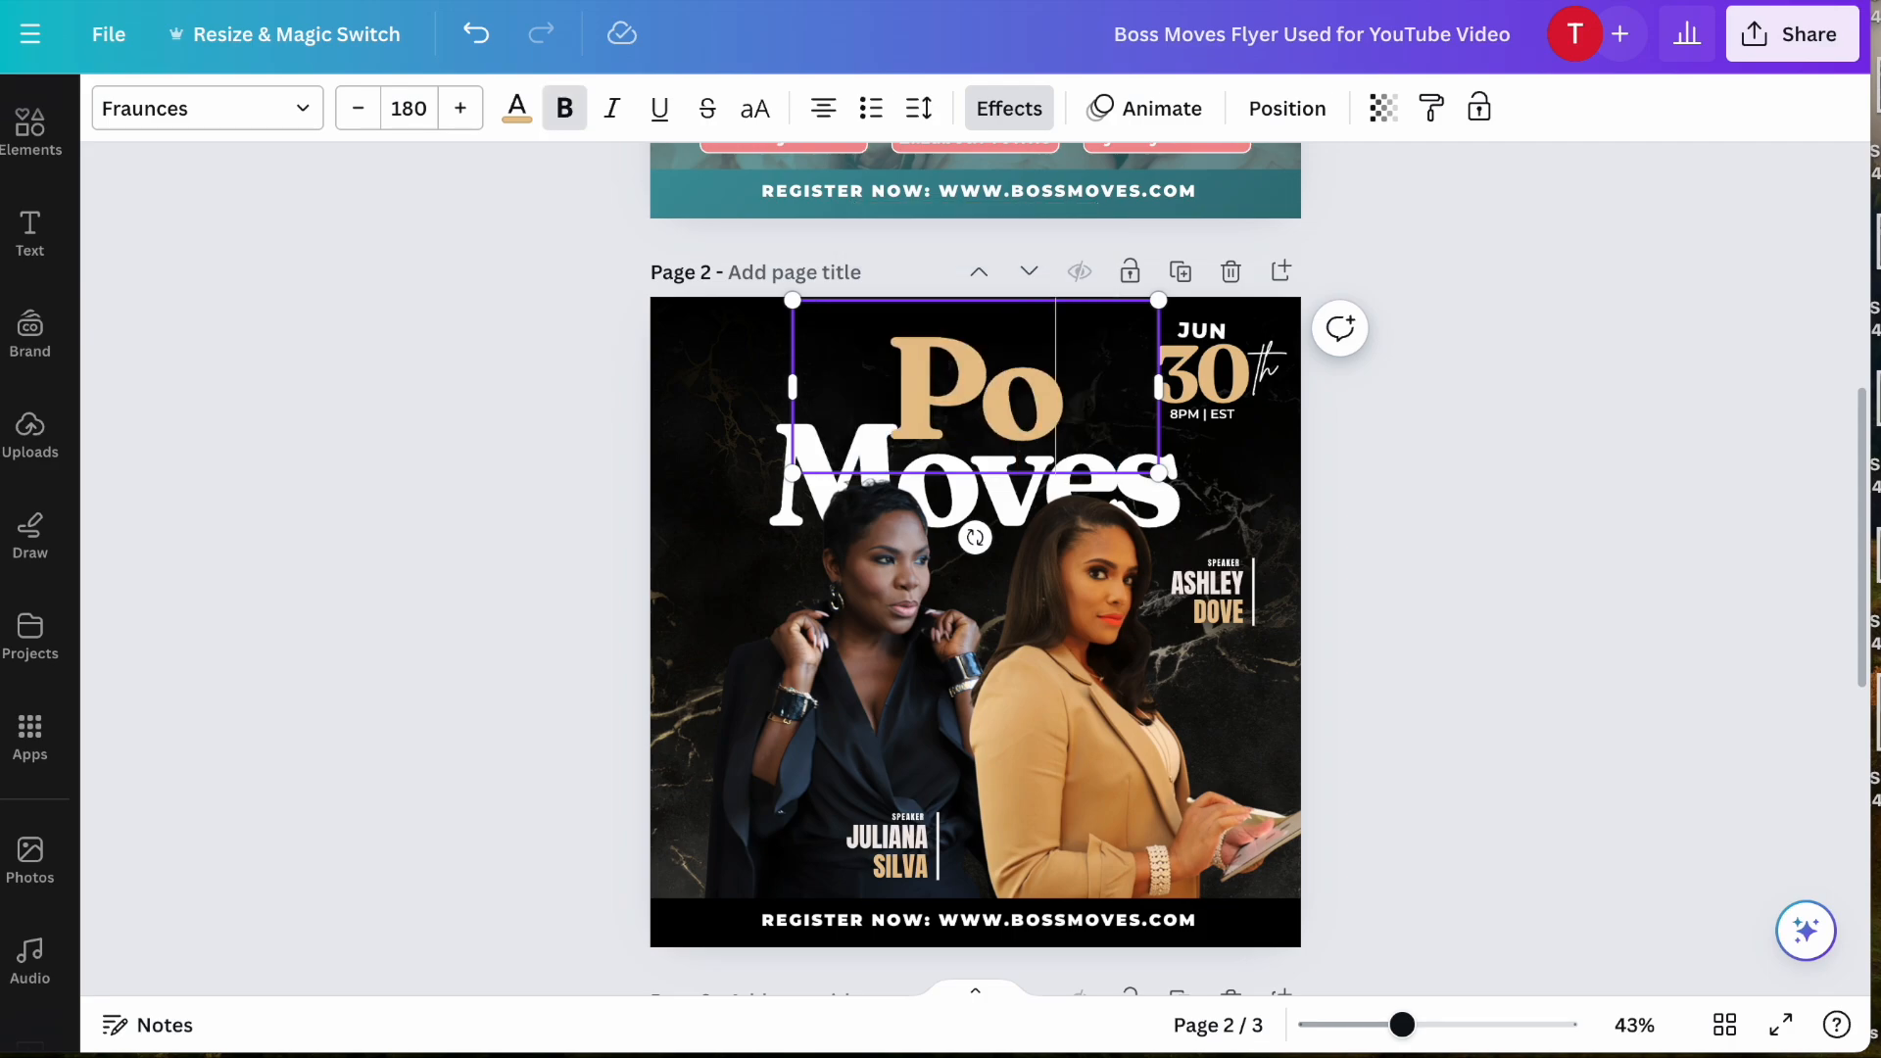
{"action": "type", "text": "wer"}
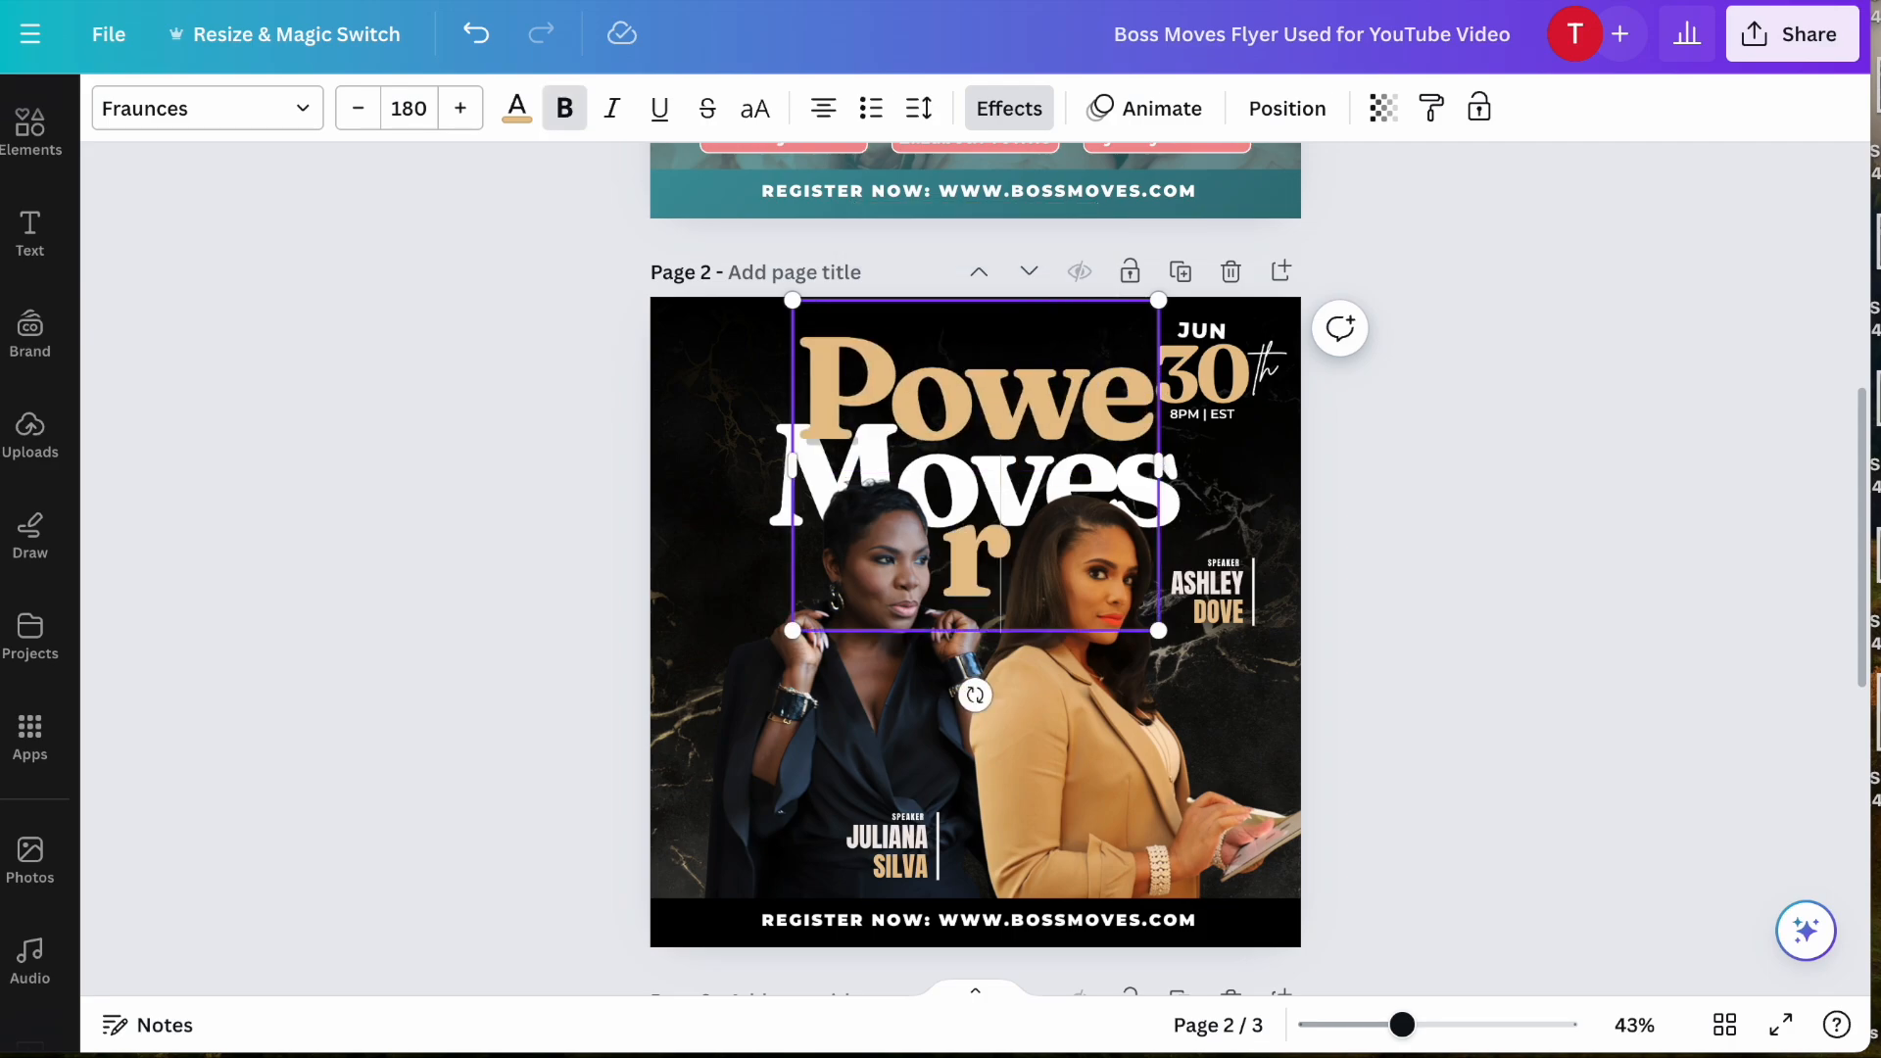
{"action": "left_click_drag", "start_coordinate": [787, 465], "coordinate": [707, 461]}
{"action": "left_click", "coordinate": [614, 526]}
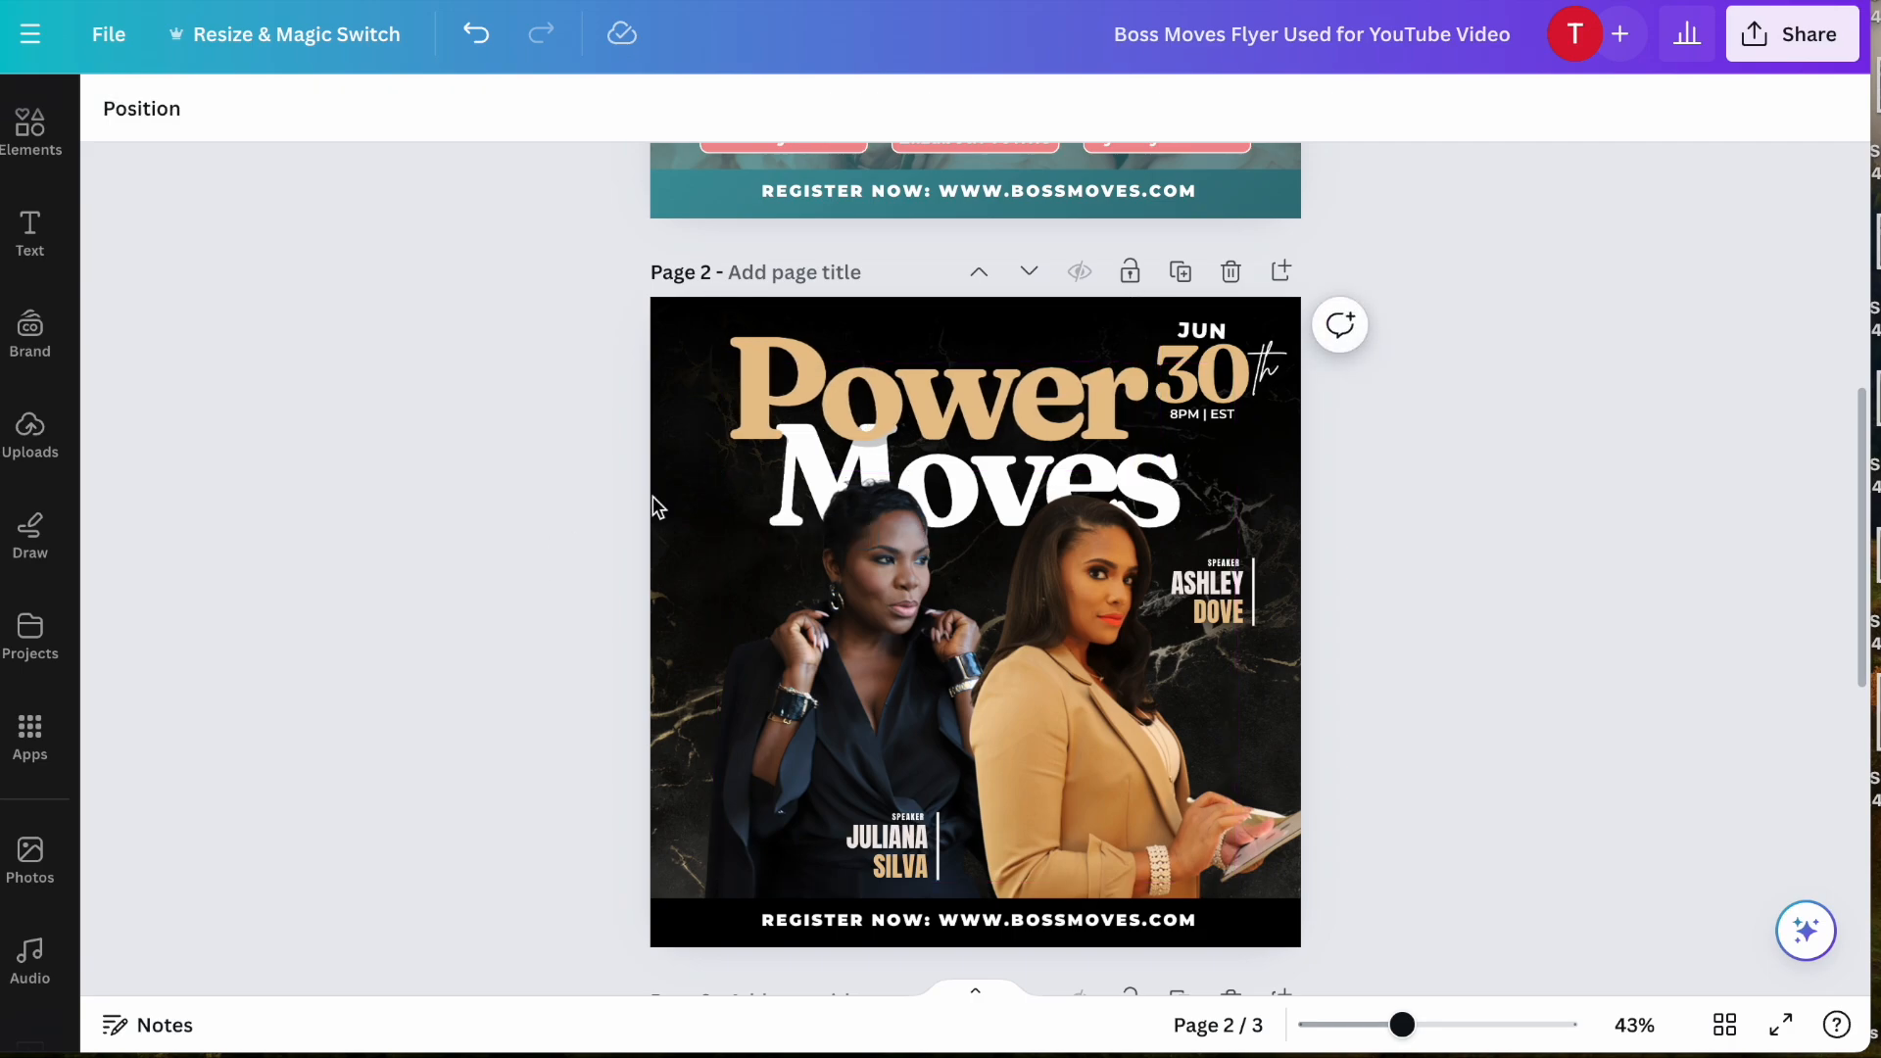
- Shrink the word "Power" to font size 154 and position it above "Moves", beside the date
{"action": "left_click_drag", "start_coordinate": [827, 405], "coordinate": [866, 410]}
{"action": "left_click_drag", "start_coordinate": [753, 474], "coordinate": [819, 451]}
{"action": "left_click", "coordinate": [945, 393]}
{"action": "left_click", "coordinate": [886, 383]}
{"action": "left_click_drag", "start_coordinate": [887, 383], "coordinate": [843, 386]}
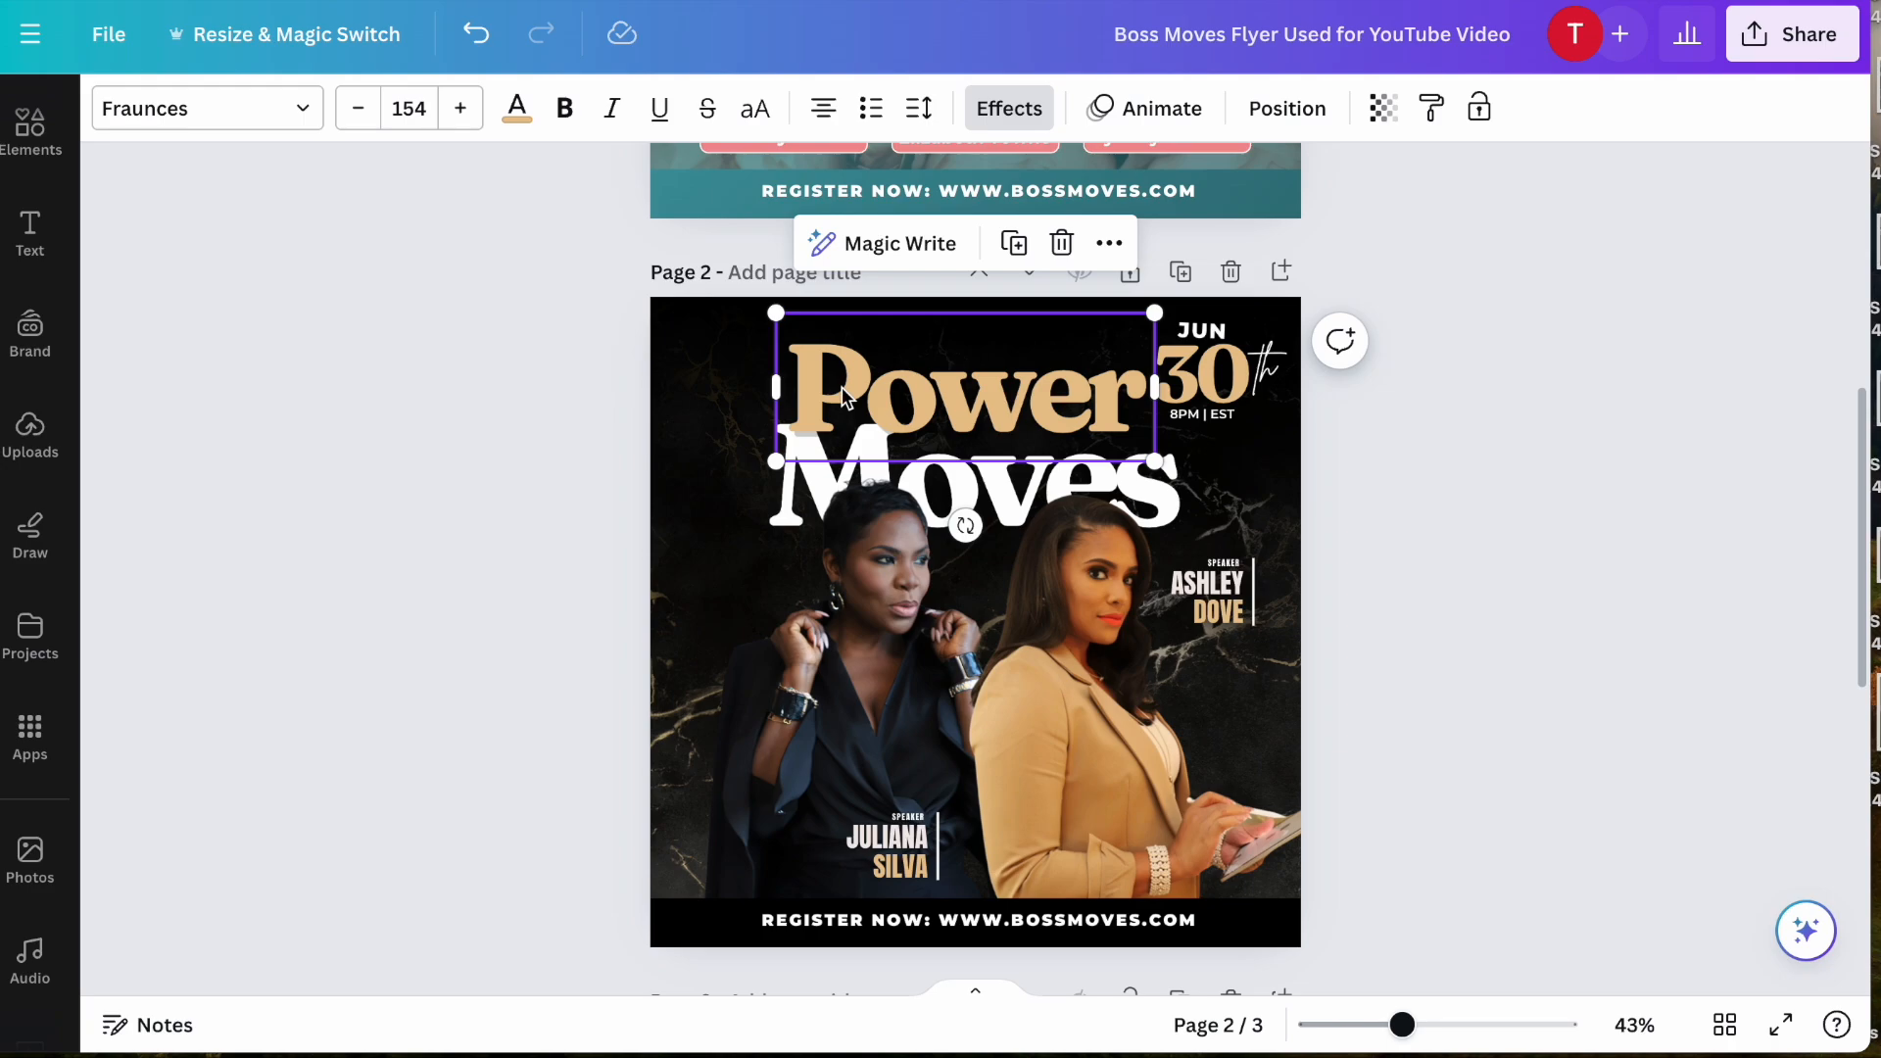
{"action": "left_click", "coordinate": [510, 456]}
- Set the font of the word "Power" to CC Afterglow Regular and make it all uppercase
{"action": "left_click", "coordinate": [892, 385]}
{"action": "left_click", "coordinate": [294, 115]}
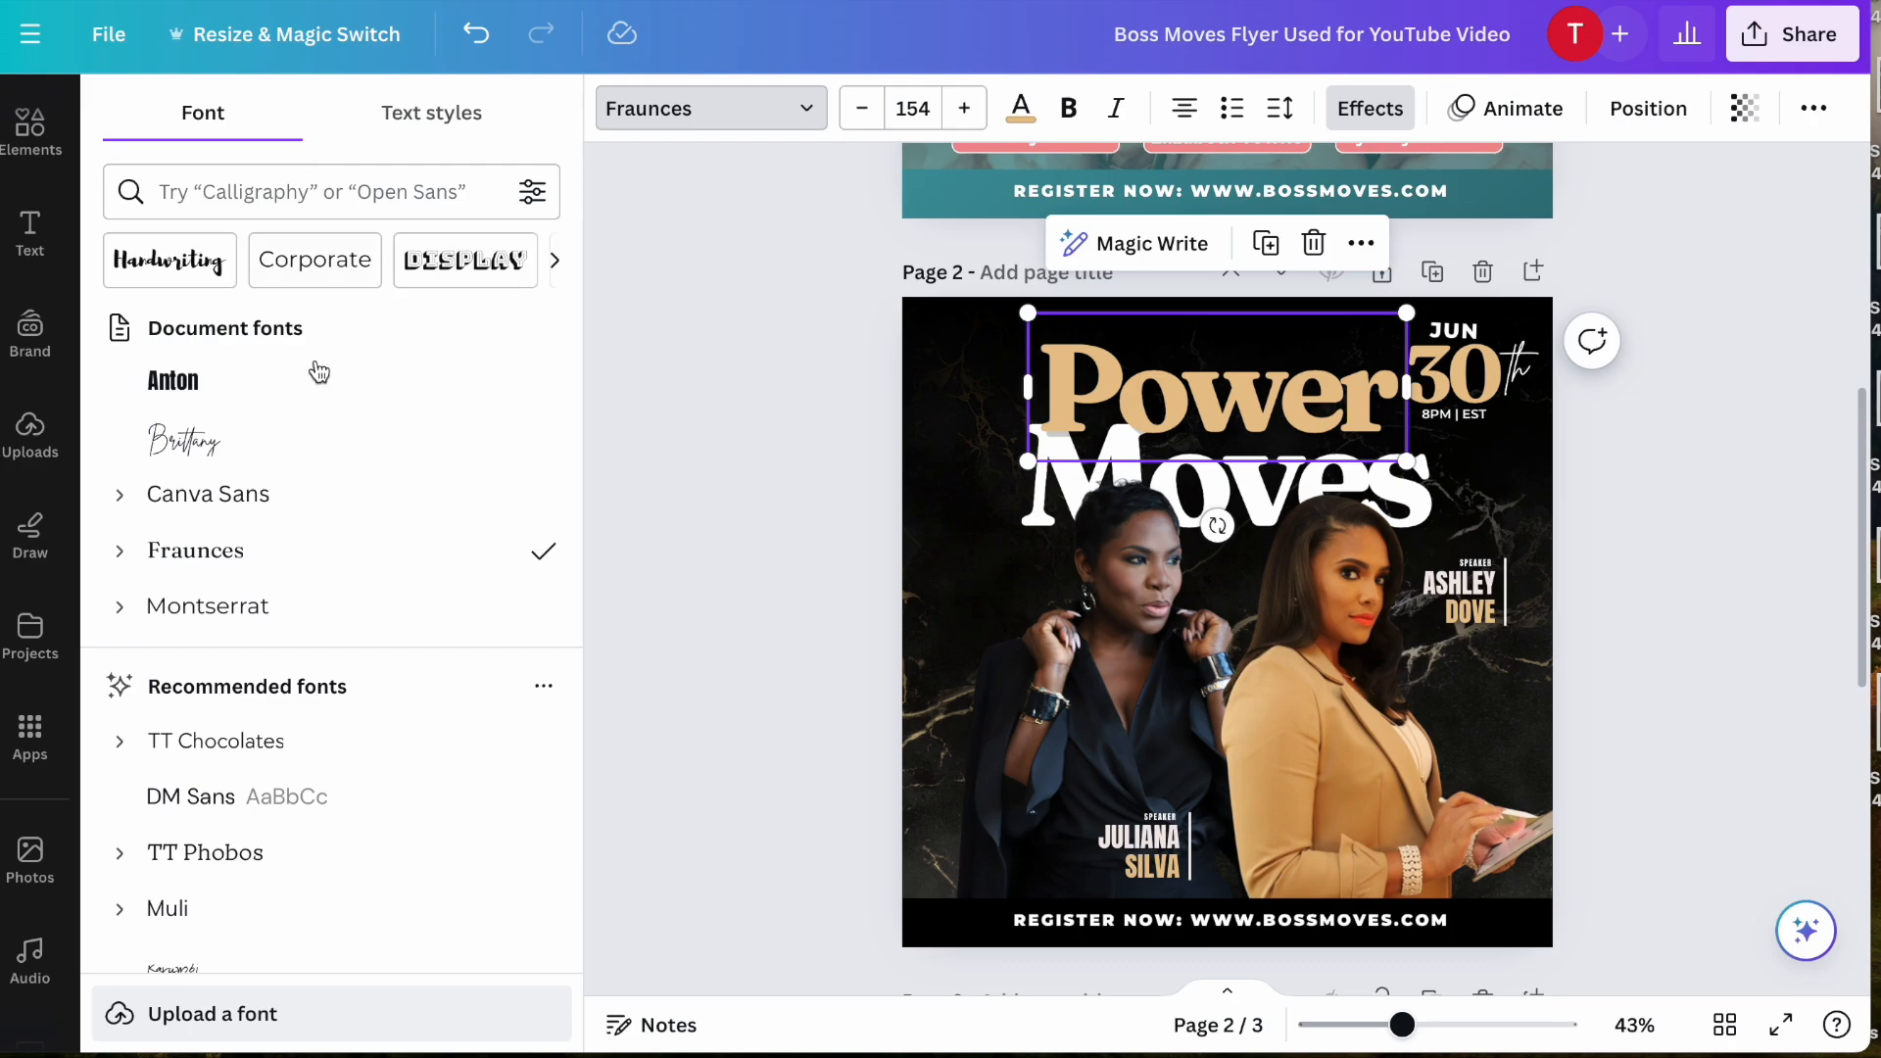
{"action": "scroll", "coordinate": [318, 371], "scroll_direction": "down", "scroll_amount": 5}
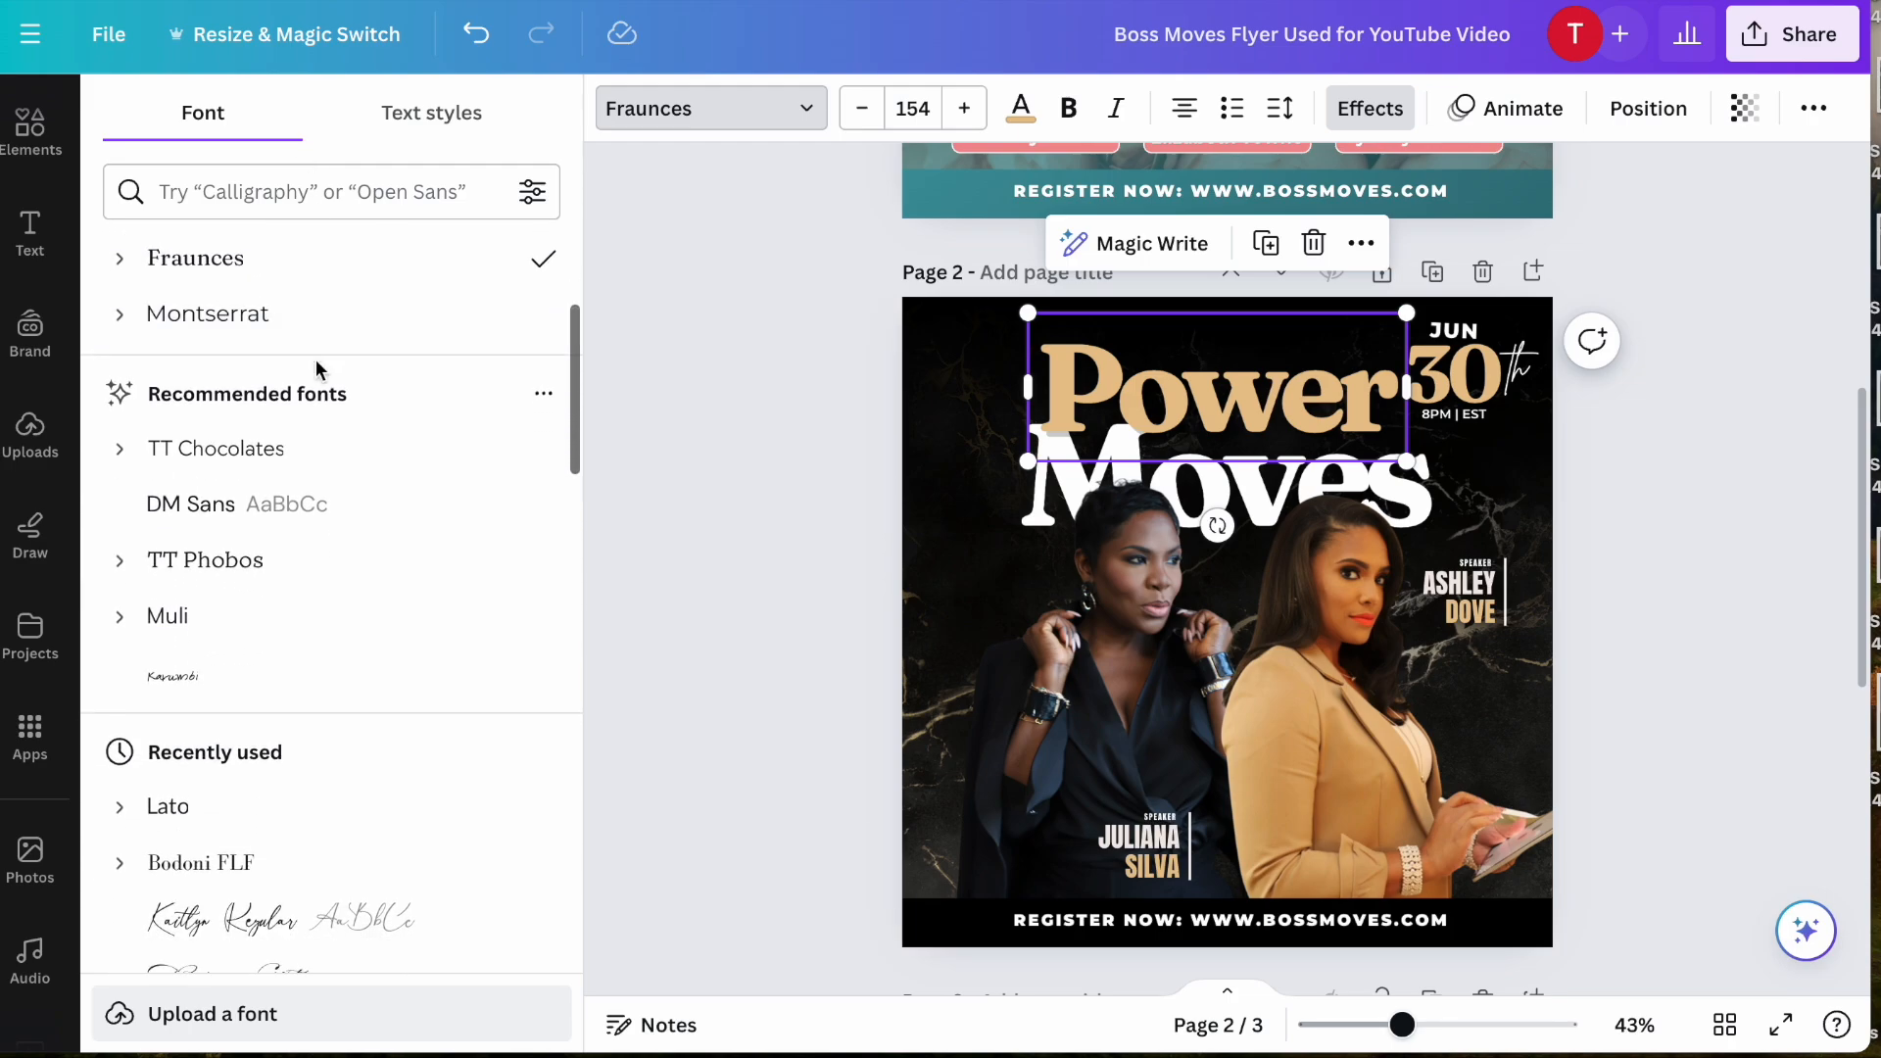
{"action": "scroll", "coordinate": [319, 371], "scroll_direction": "down", "scroll_amount": 1}
{"action": "scroll", "coordinate": [331, 463], "scroll_direction": "down", "scroll_amount": 6}
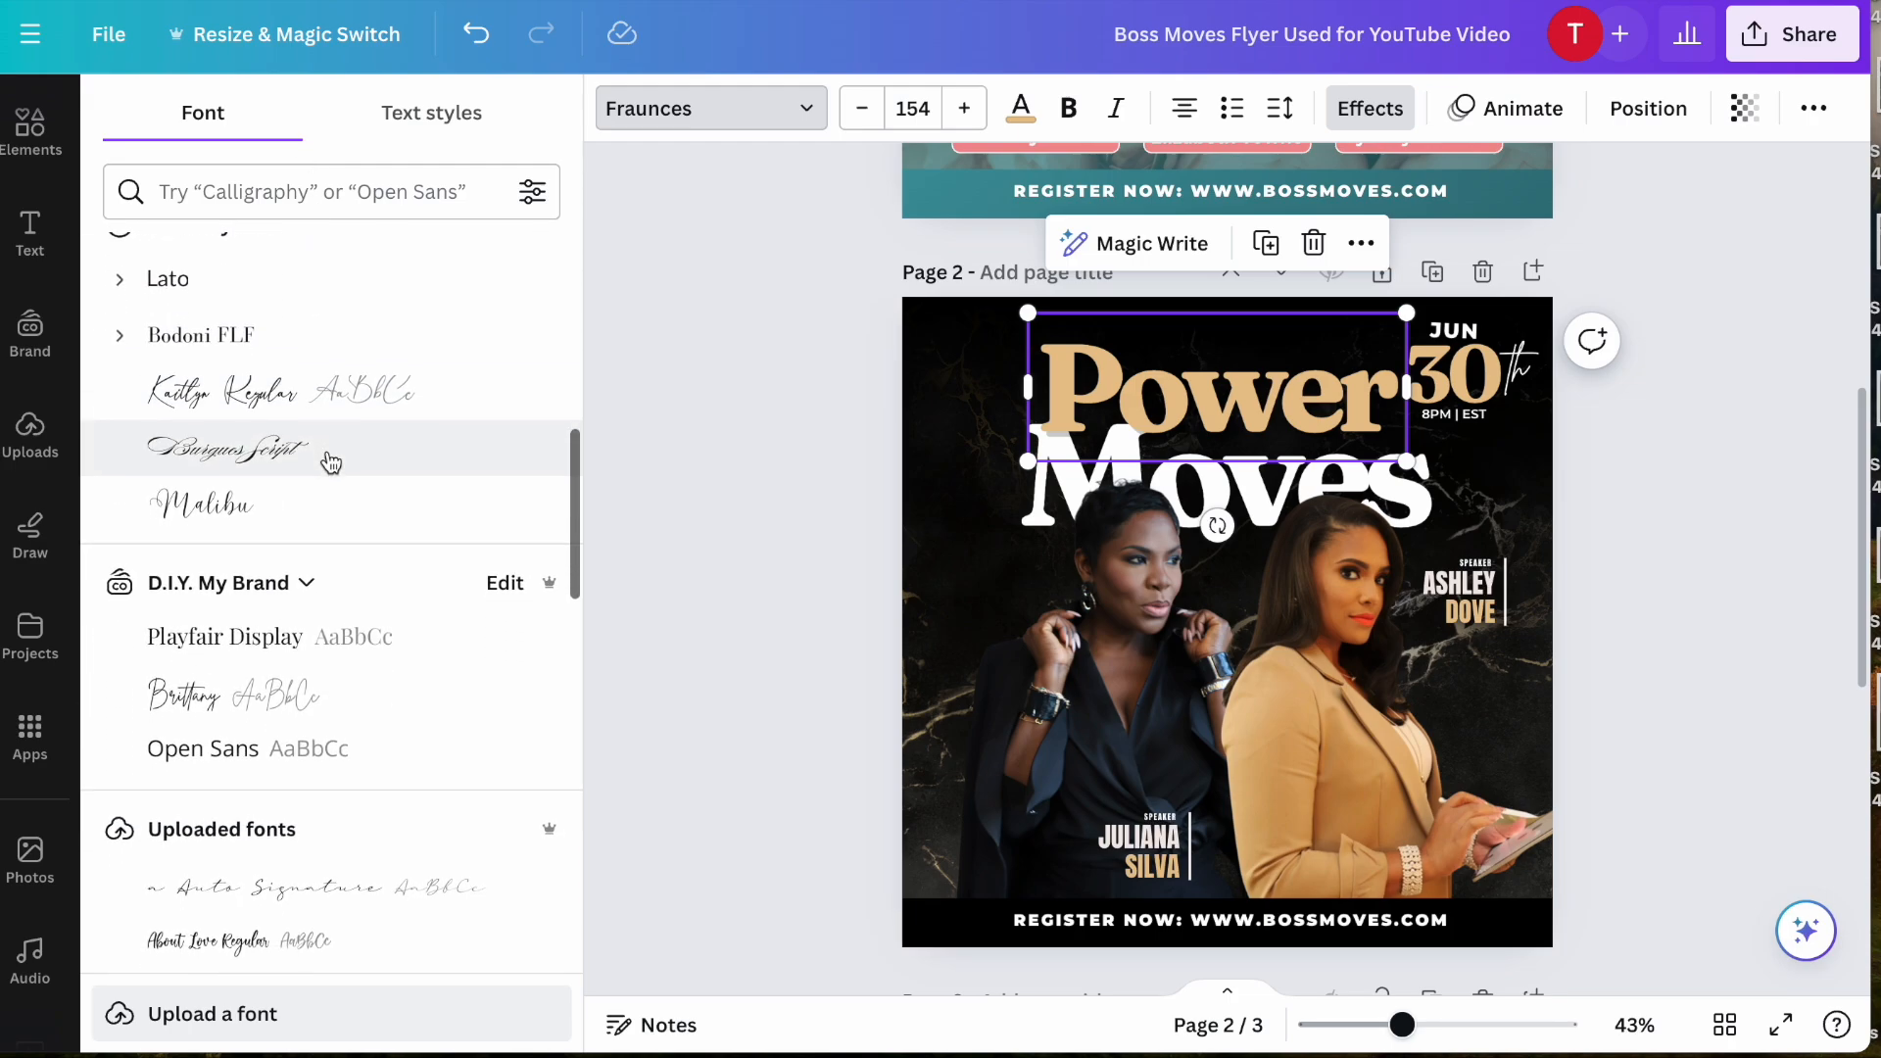
{"action": "scroll", "coordinate": [331, 463], "scroll_direction": "down", "scroll_amount": 4}
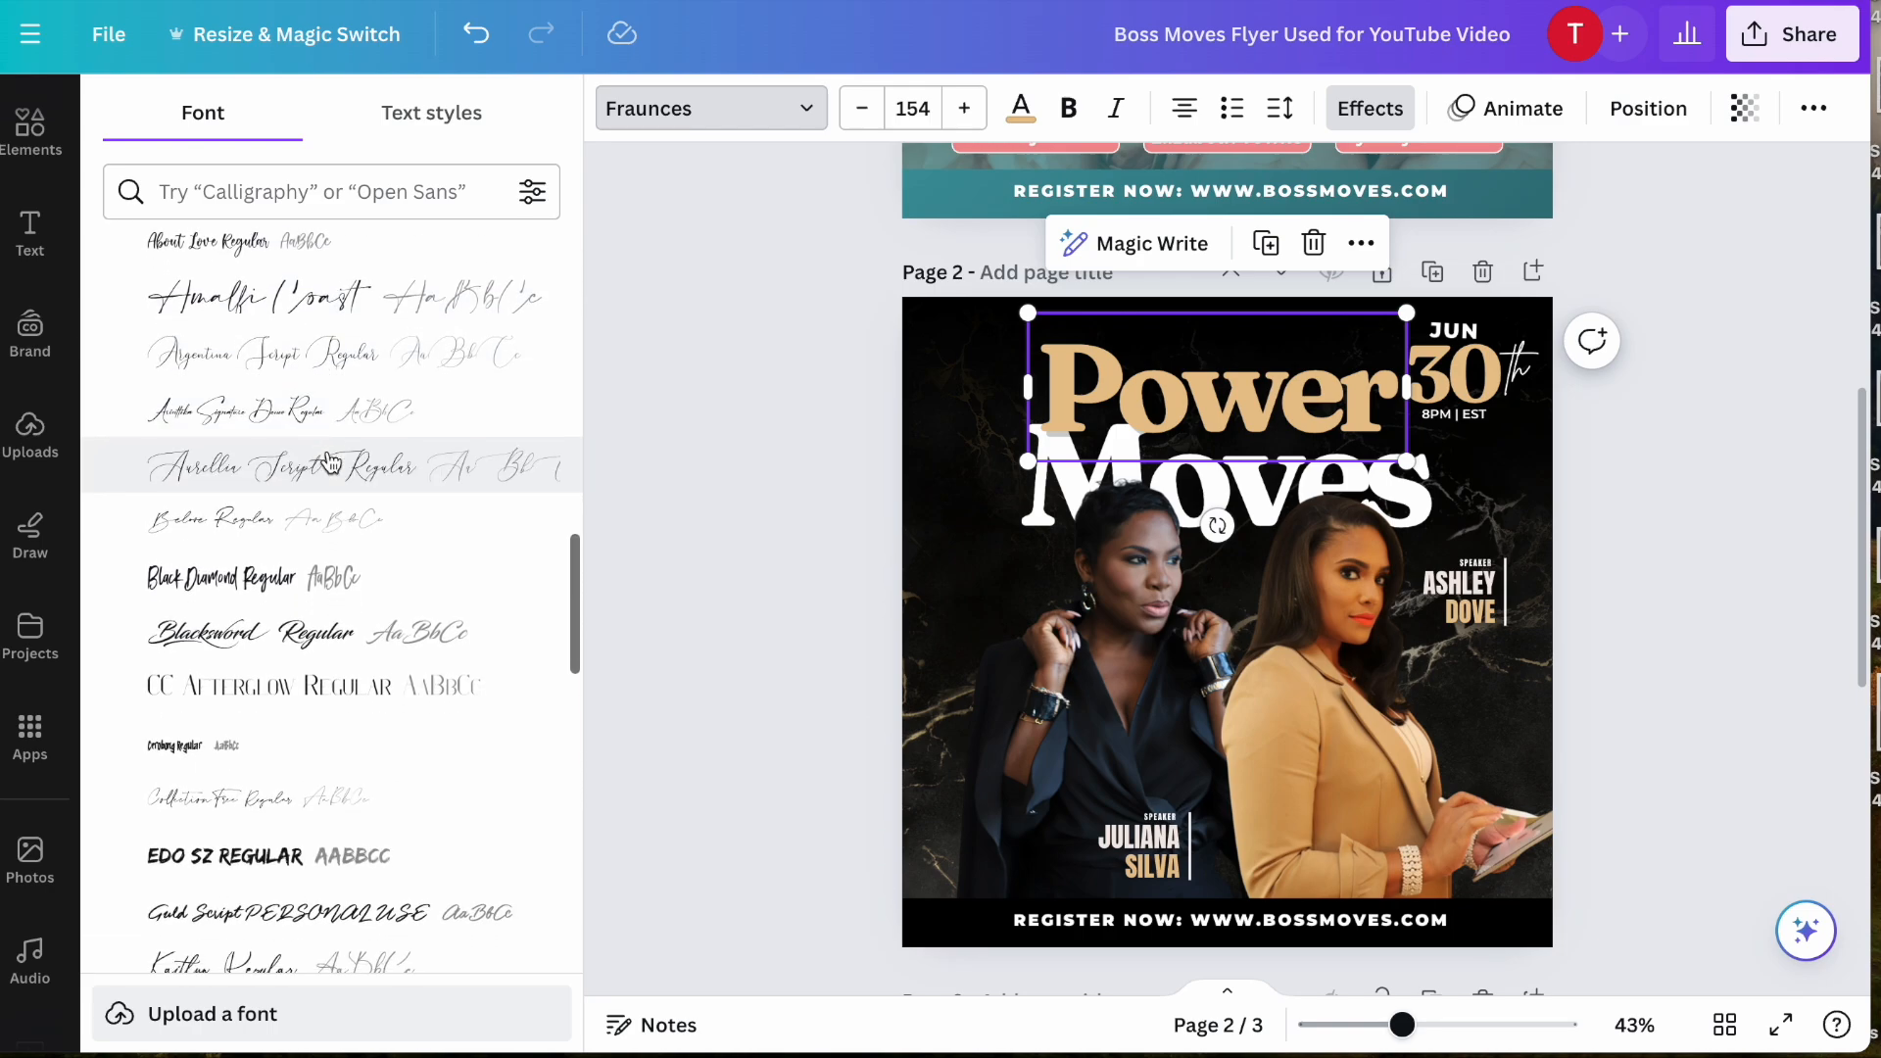
{"action": "left_click", "coordinate": [308, 533]}
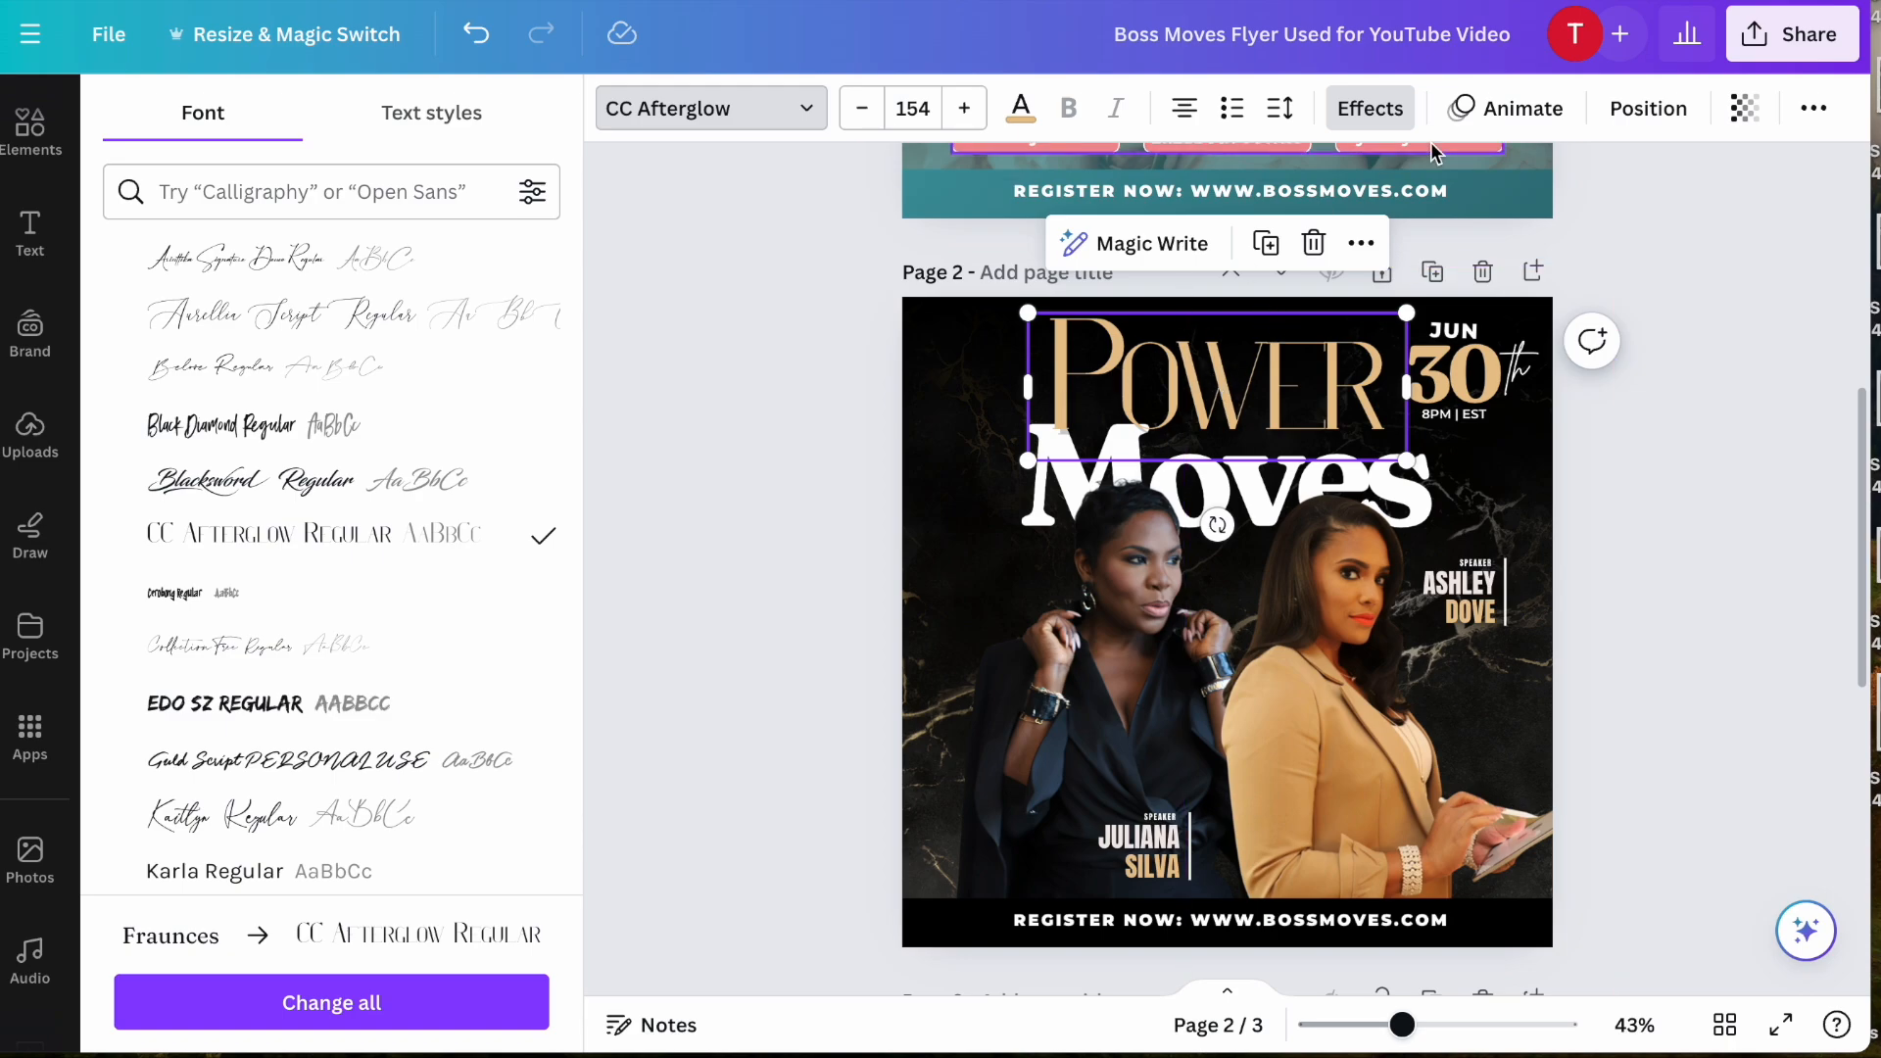
{"action": "left_click", "coordinate": [1818, 114]}
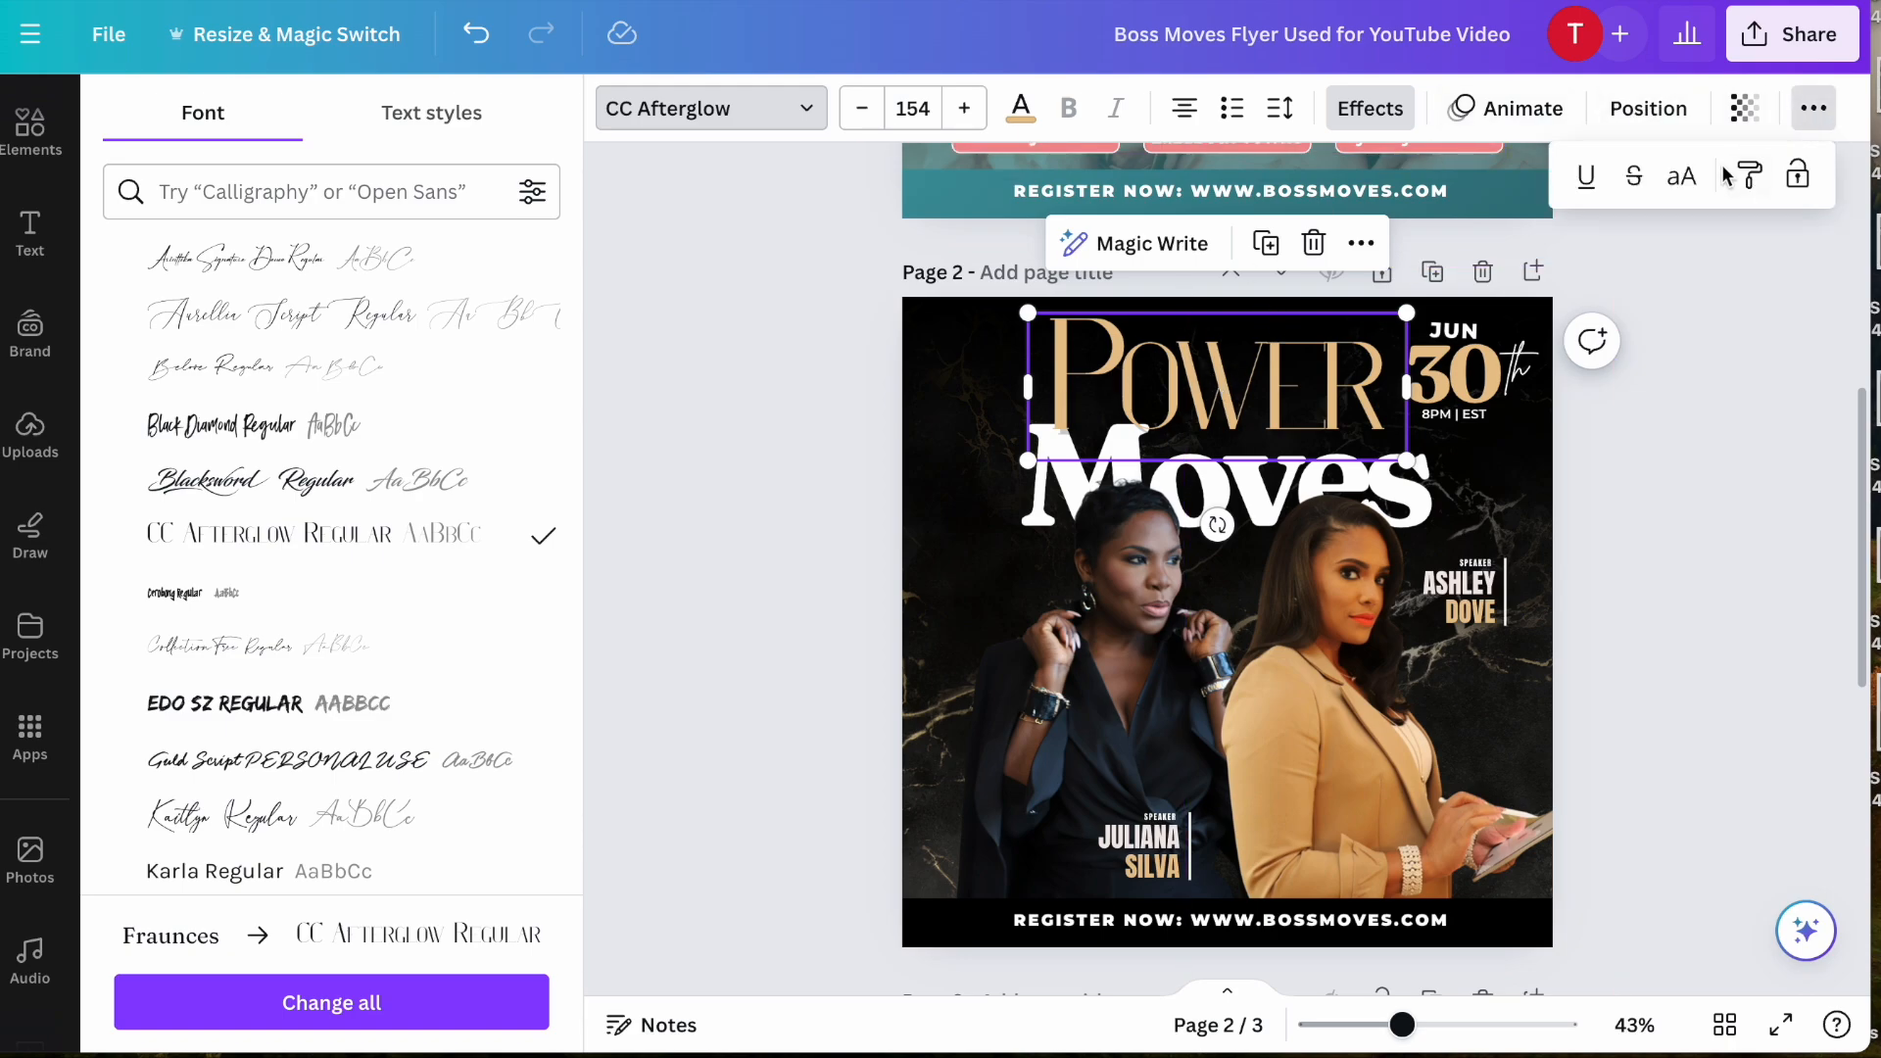
{"action": "left_click", "coordinate": [1681, 177]}
- Widen the "POWER" text box and set its letter spacing to -19
{"action": "left_click_drag", "start_coordinate": [1407, 460], "coordinate": [1475, 470]}
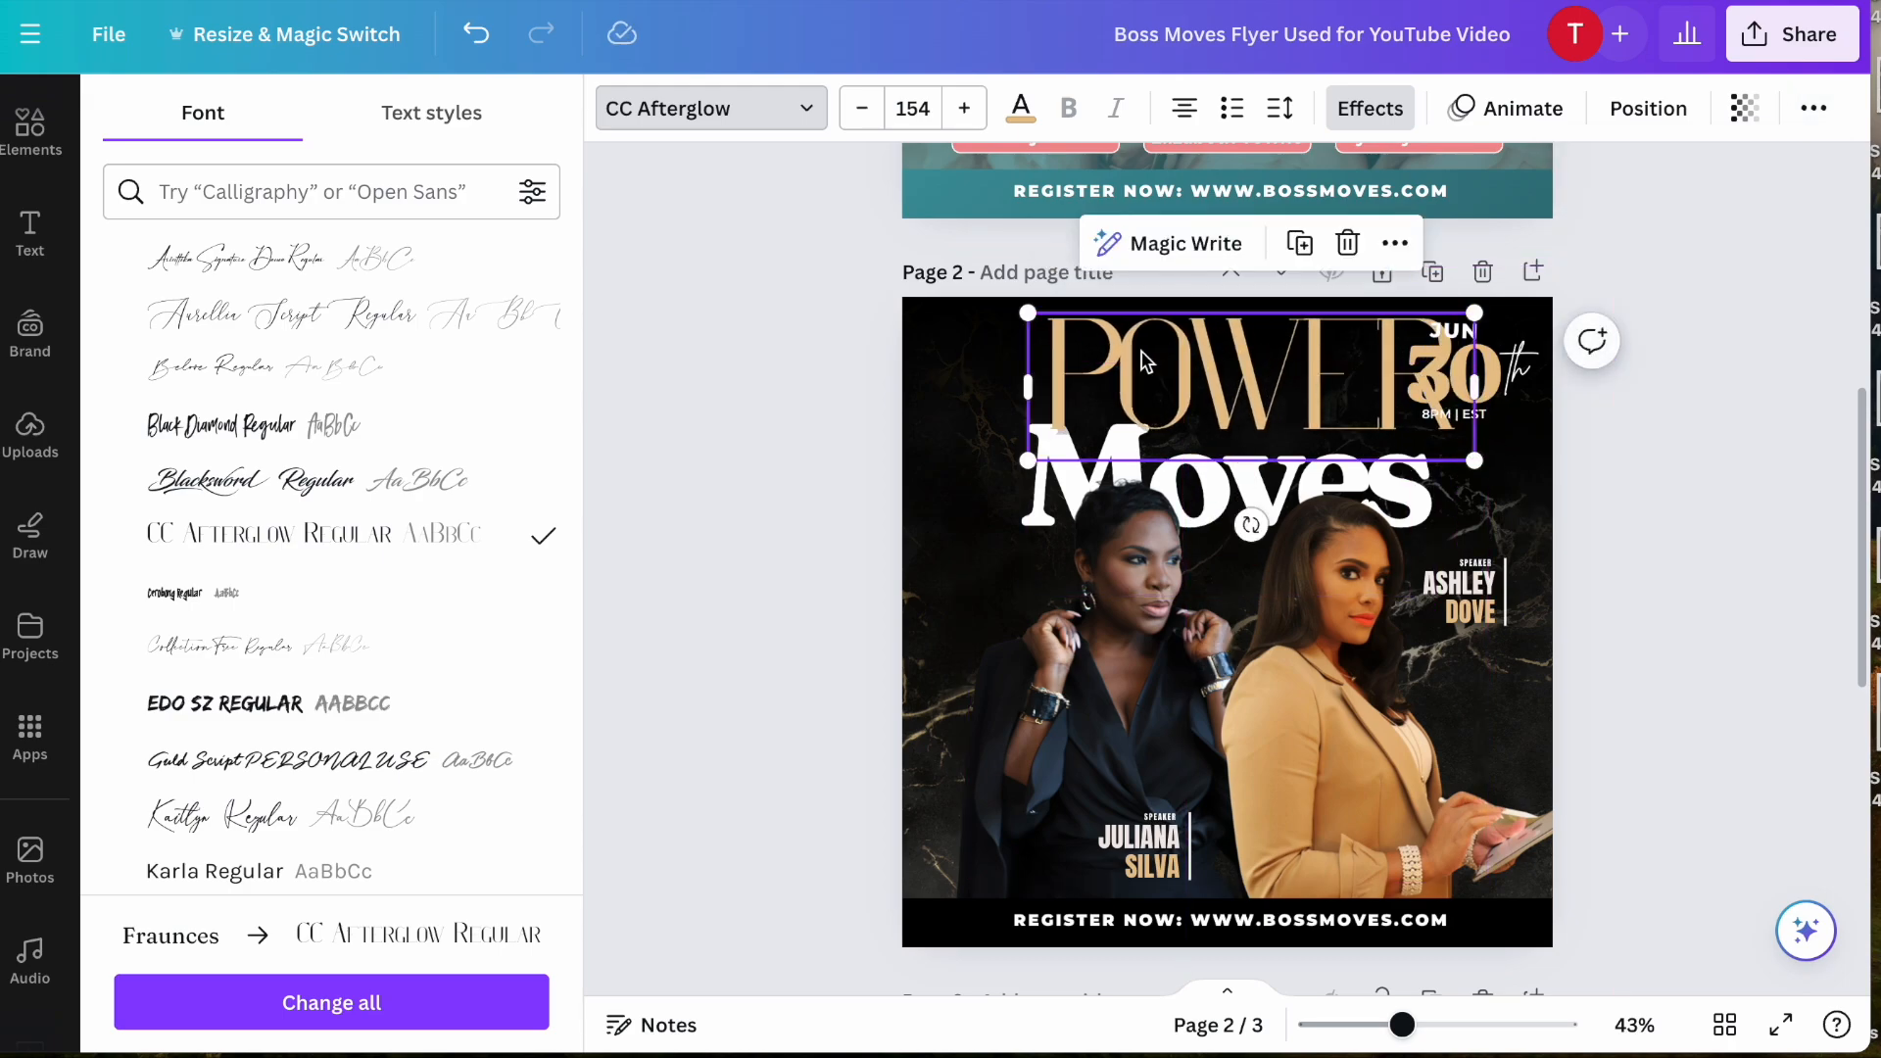
{"action": "left_click", "coordinate": [1278, 105]}
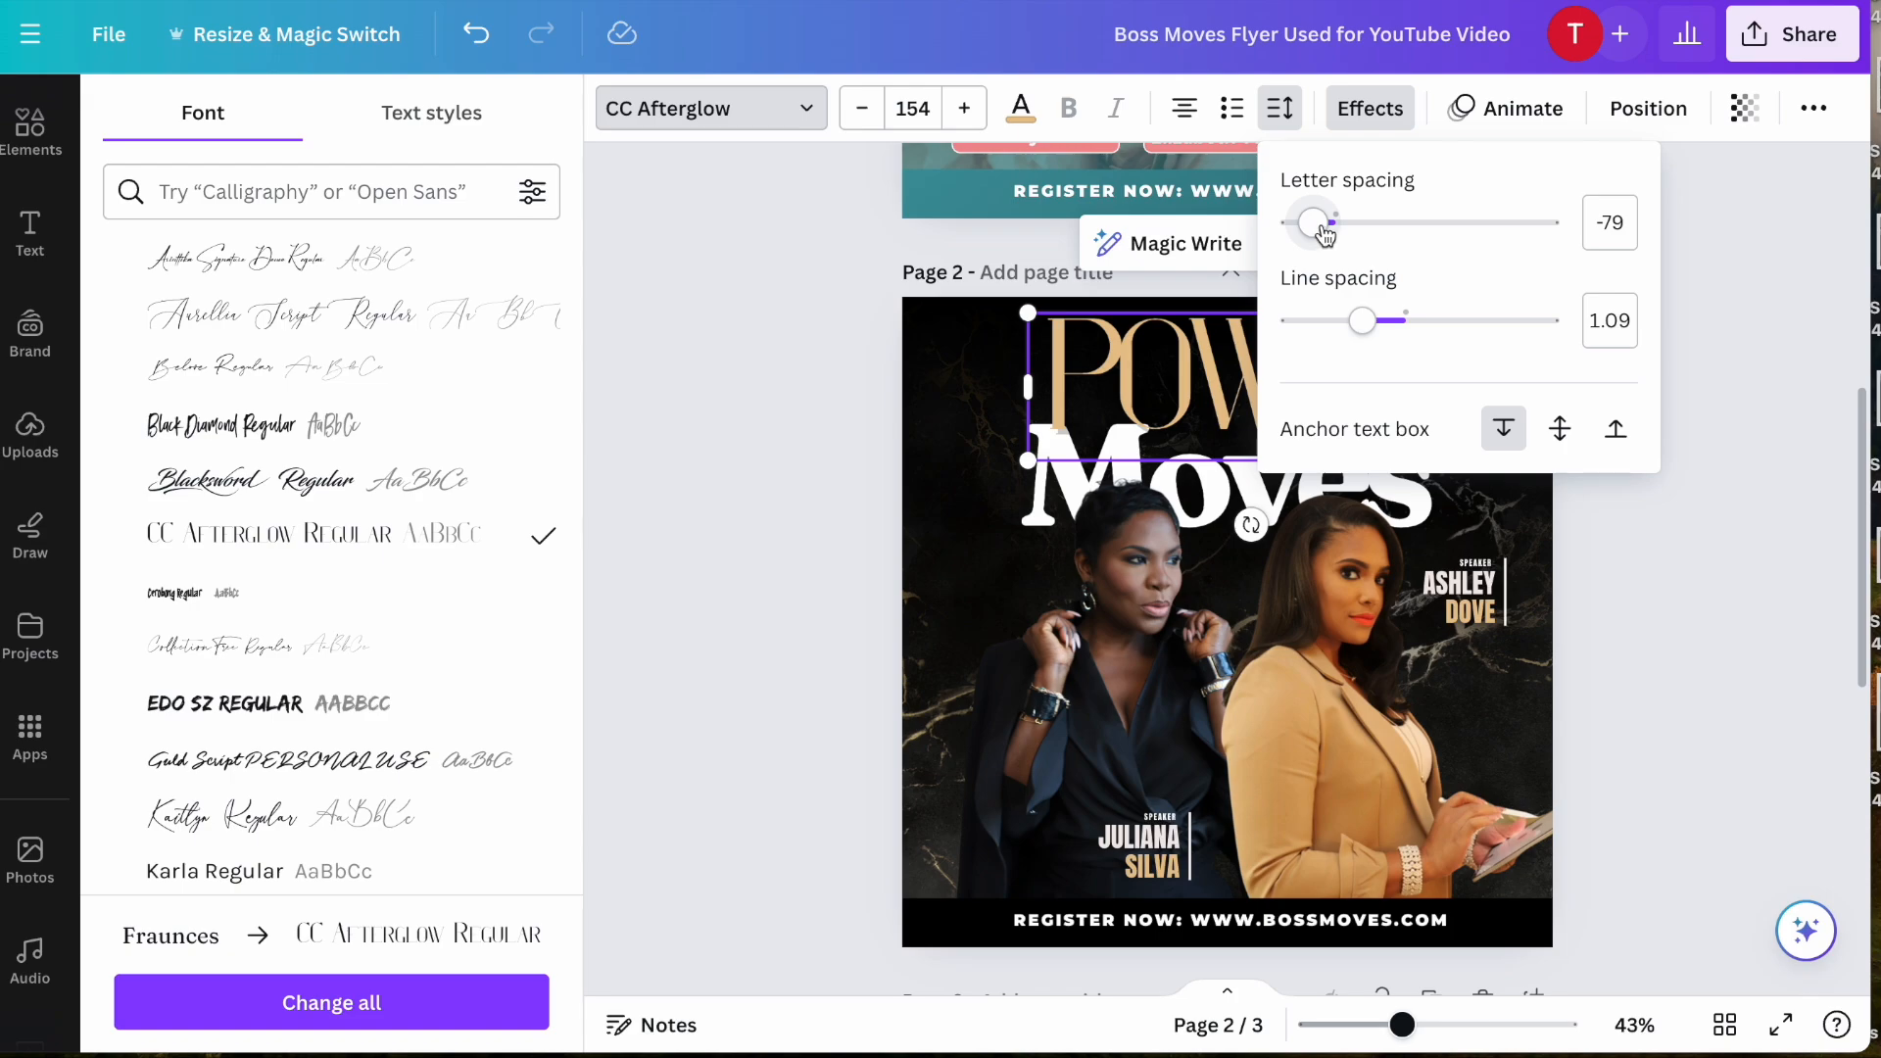
{"action": "left_click_drag", "start_coordinate": [1325, 235], "coordinate": [1332, 235]}
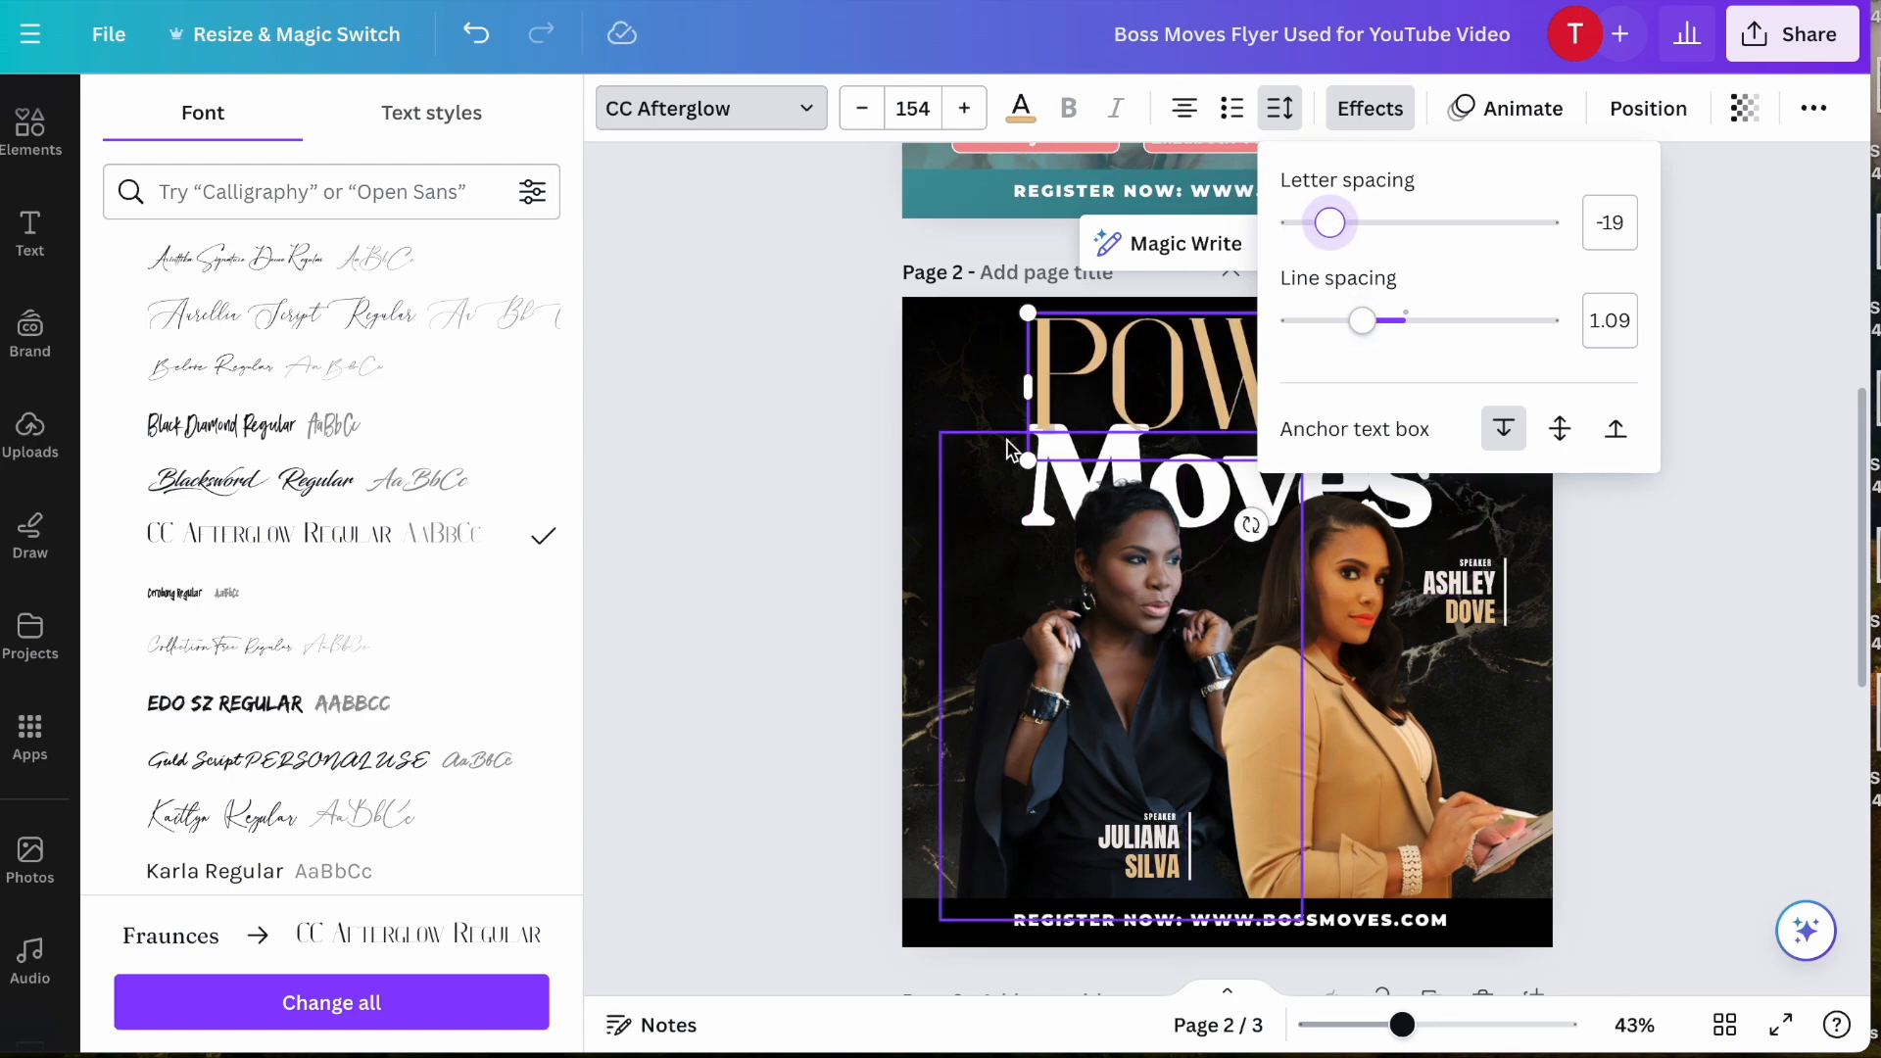
{"action": "left_click", "coordinate": [753, 546]}
- Shrink "POWER" to font size 127 and position it above "Moves", clear of the date
{"action": "left_click_drag", "start_coordinate": [1136, 344], "coordinate": [1077, 361]}
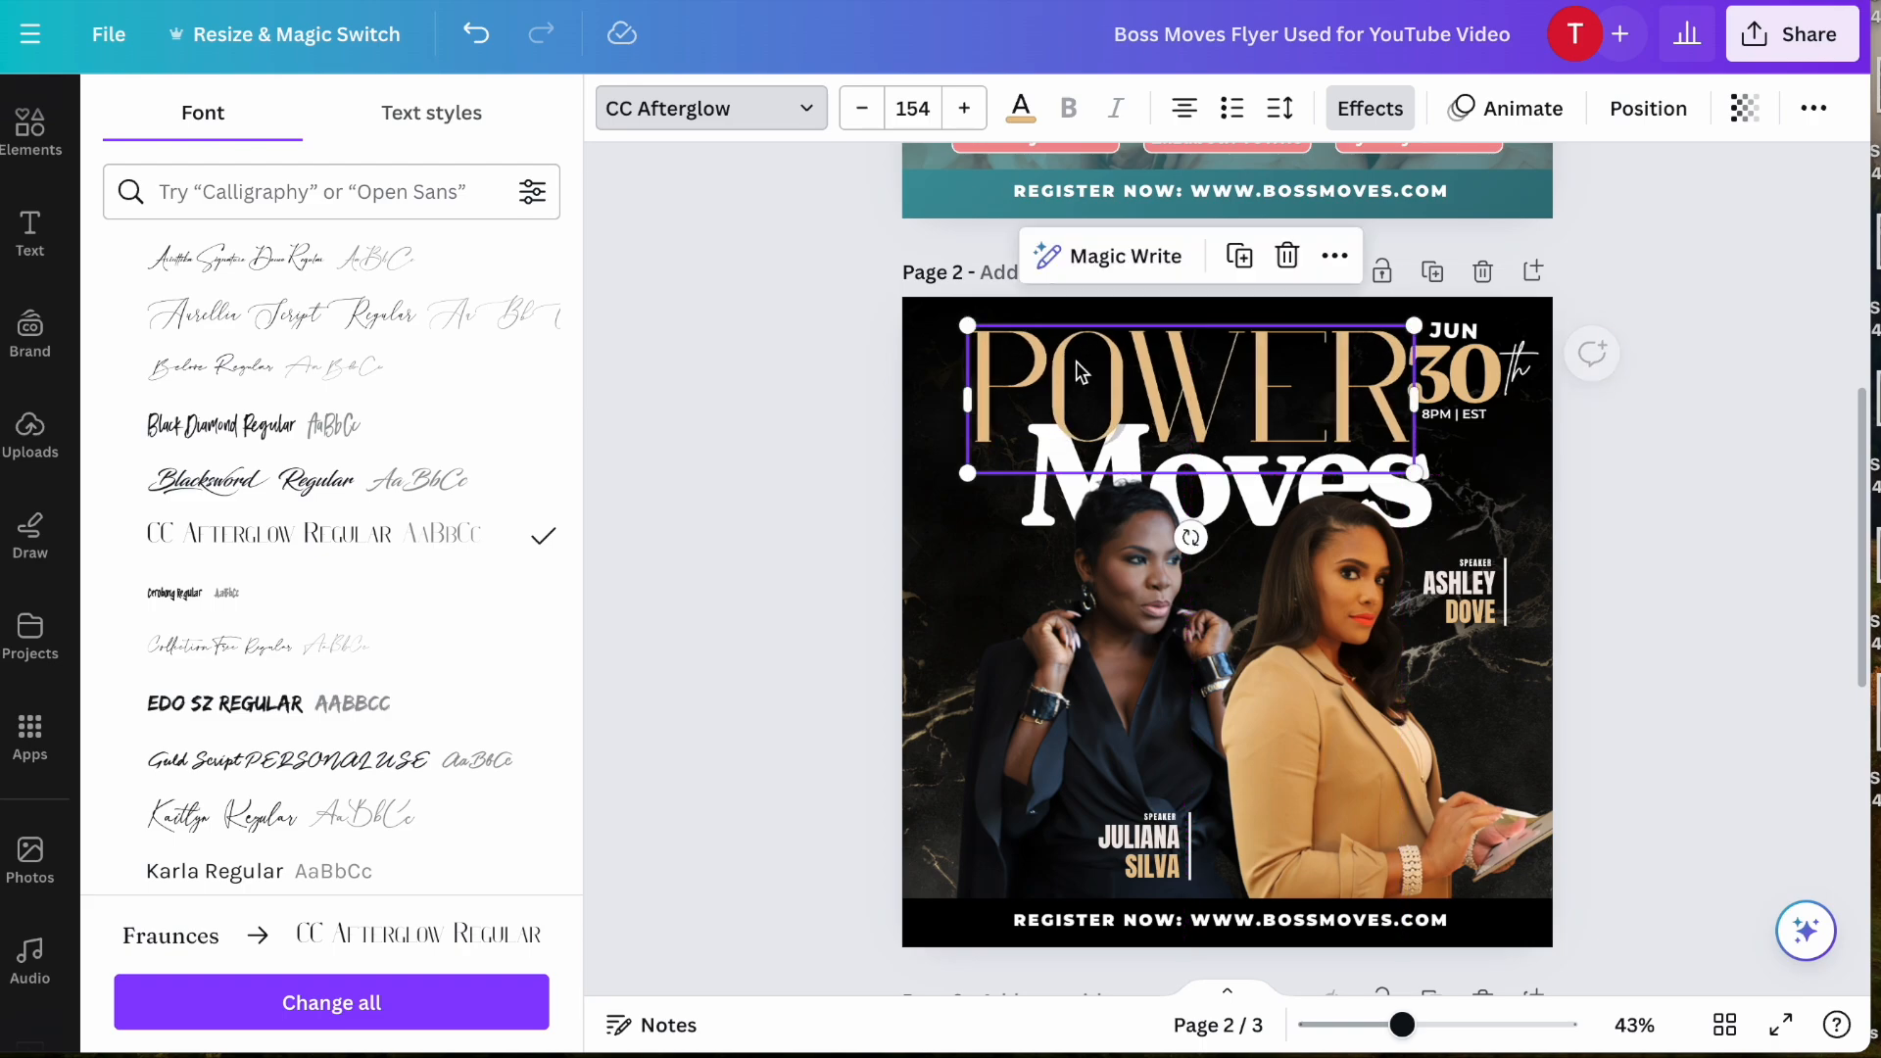
{"action": "left_click_drag", "start_coordinate": [968, 470], "coordinate": [1045, 446]}
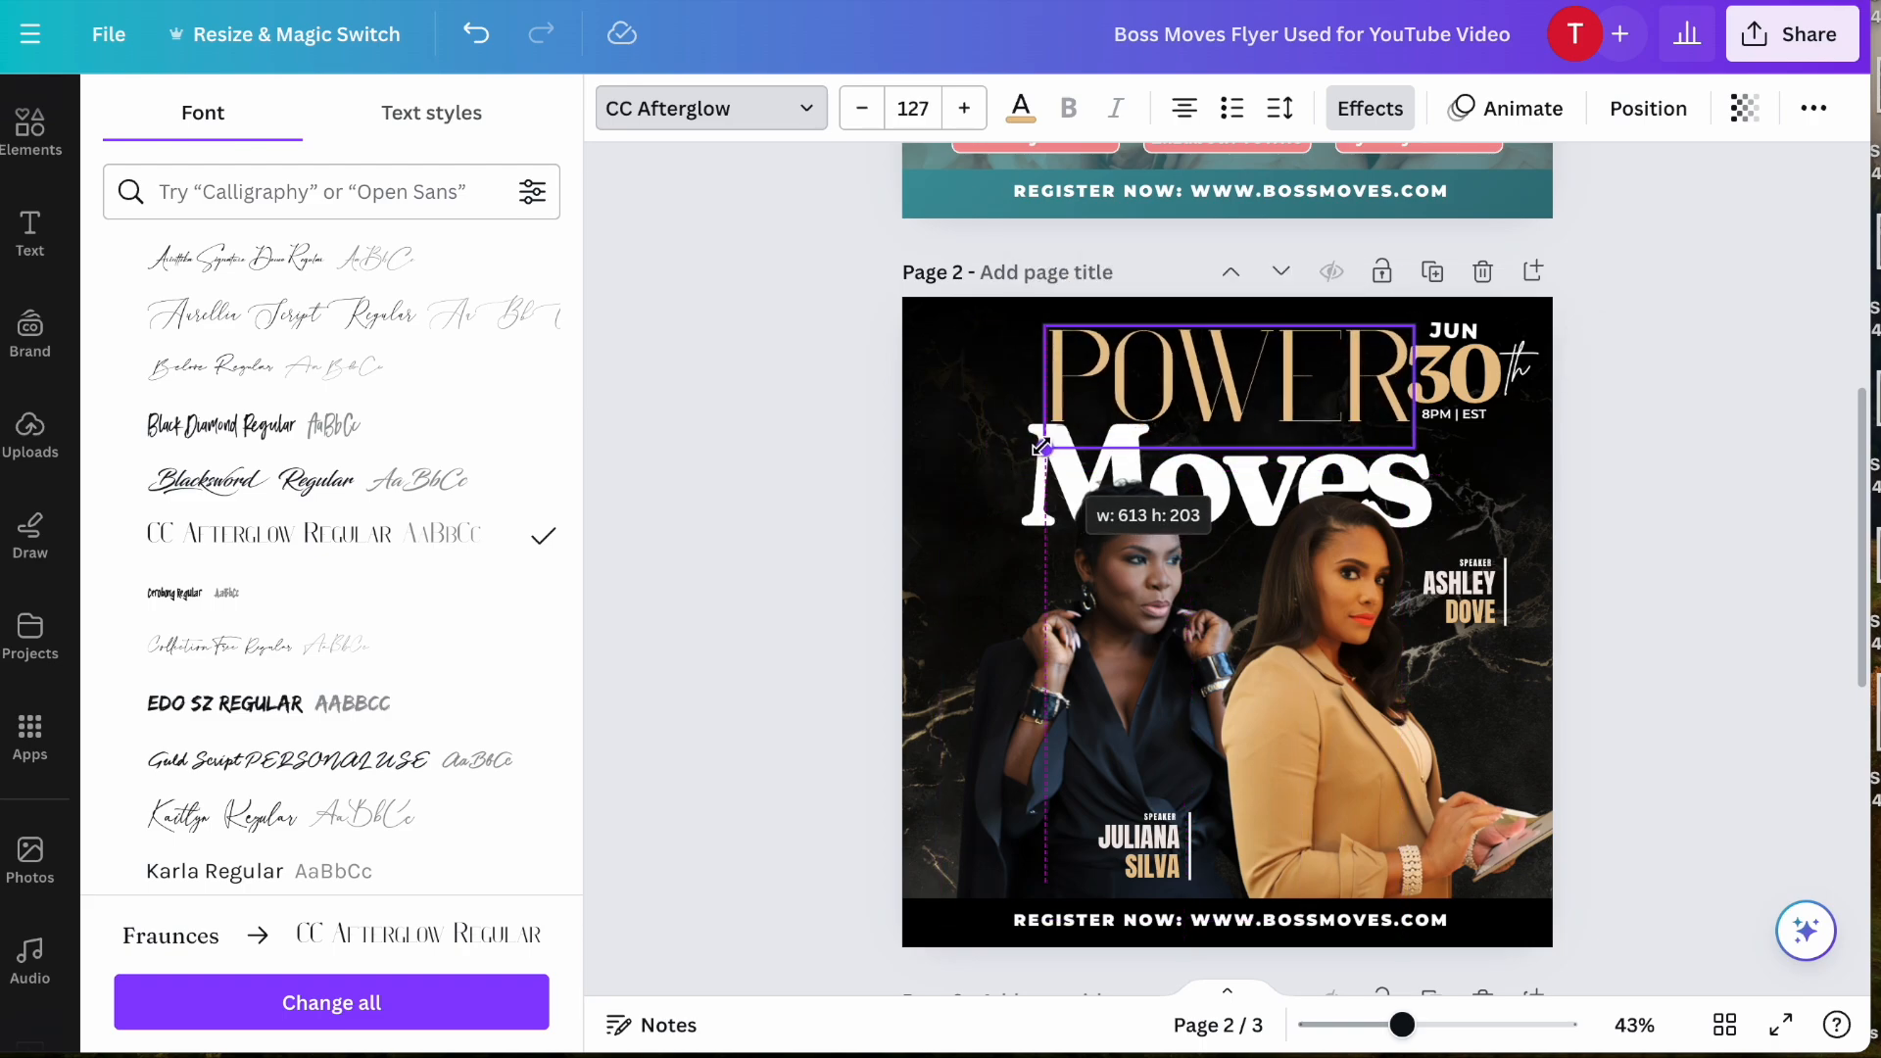
{"action": "left_click", "coordinate": [831, 508]}
{"action": "mouse_move", "coordinate": [925, 368]}
{"action": "left_mouse_down"}
{"action": "mouse_move", "coordinate": [890, 371]}
{"action": "mouse_move", "coordinate": [911, 380]}
{"action": "left_mouse_up"}
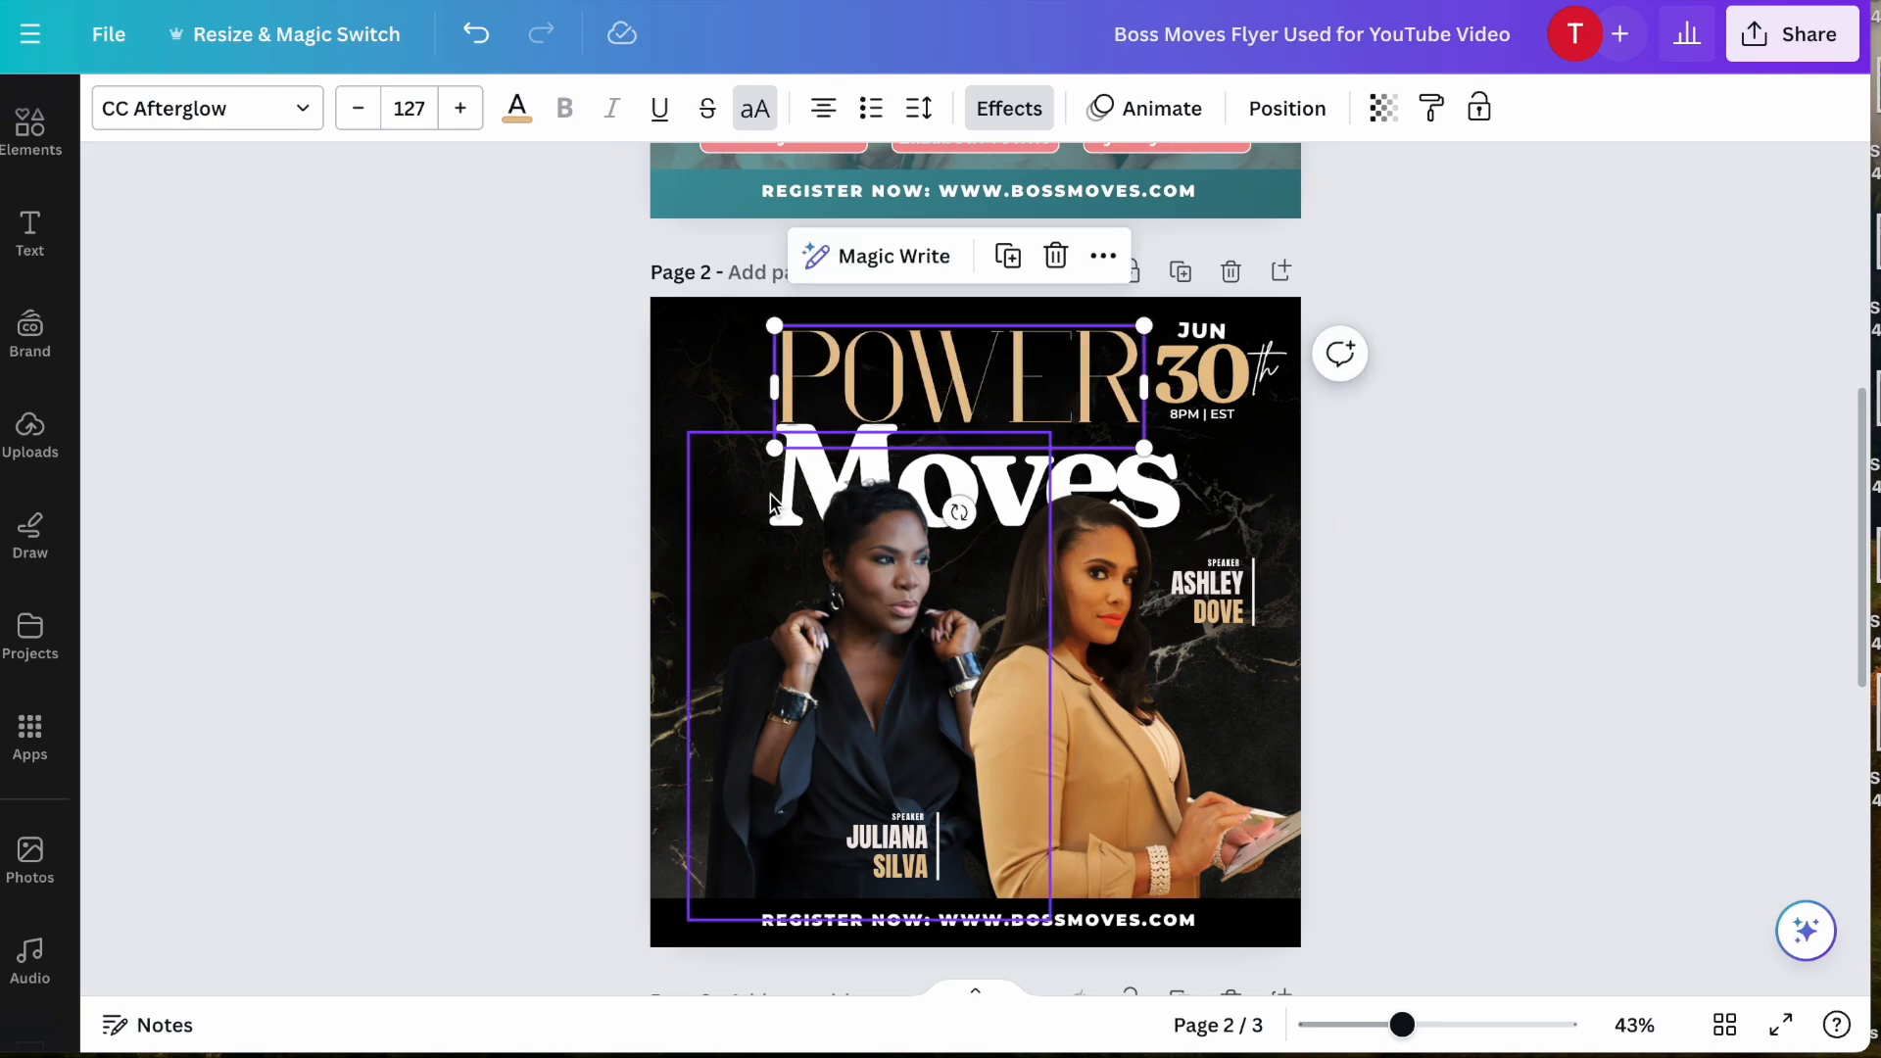
- Crop the top of the dark-suited speaker's cutout down off the title, and set the word "Moves" in CC Afterglow Regular
{"action": "left_click", "coordinate": [873, 509]}
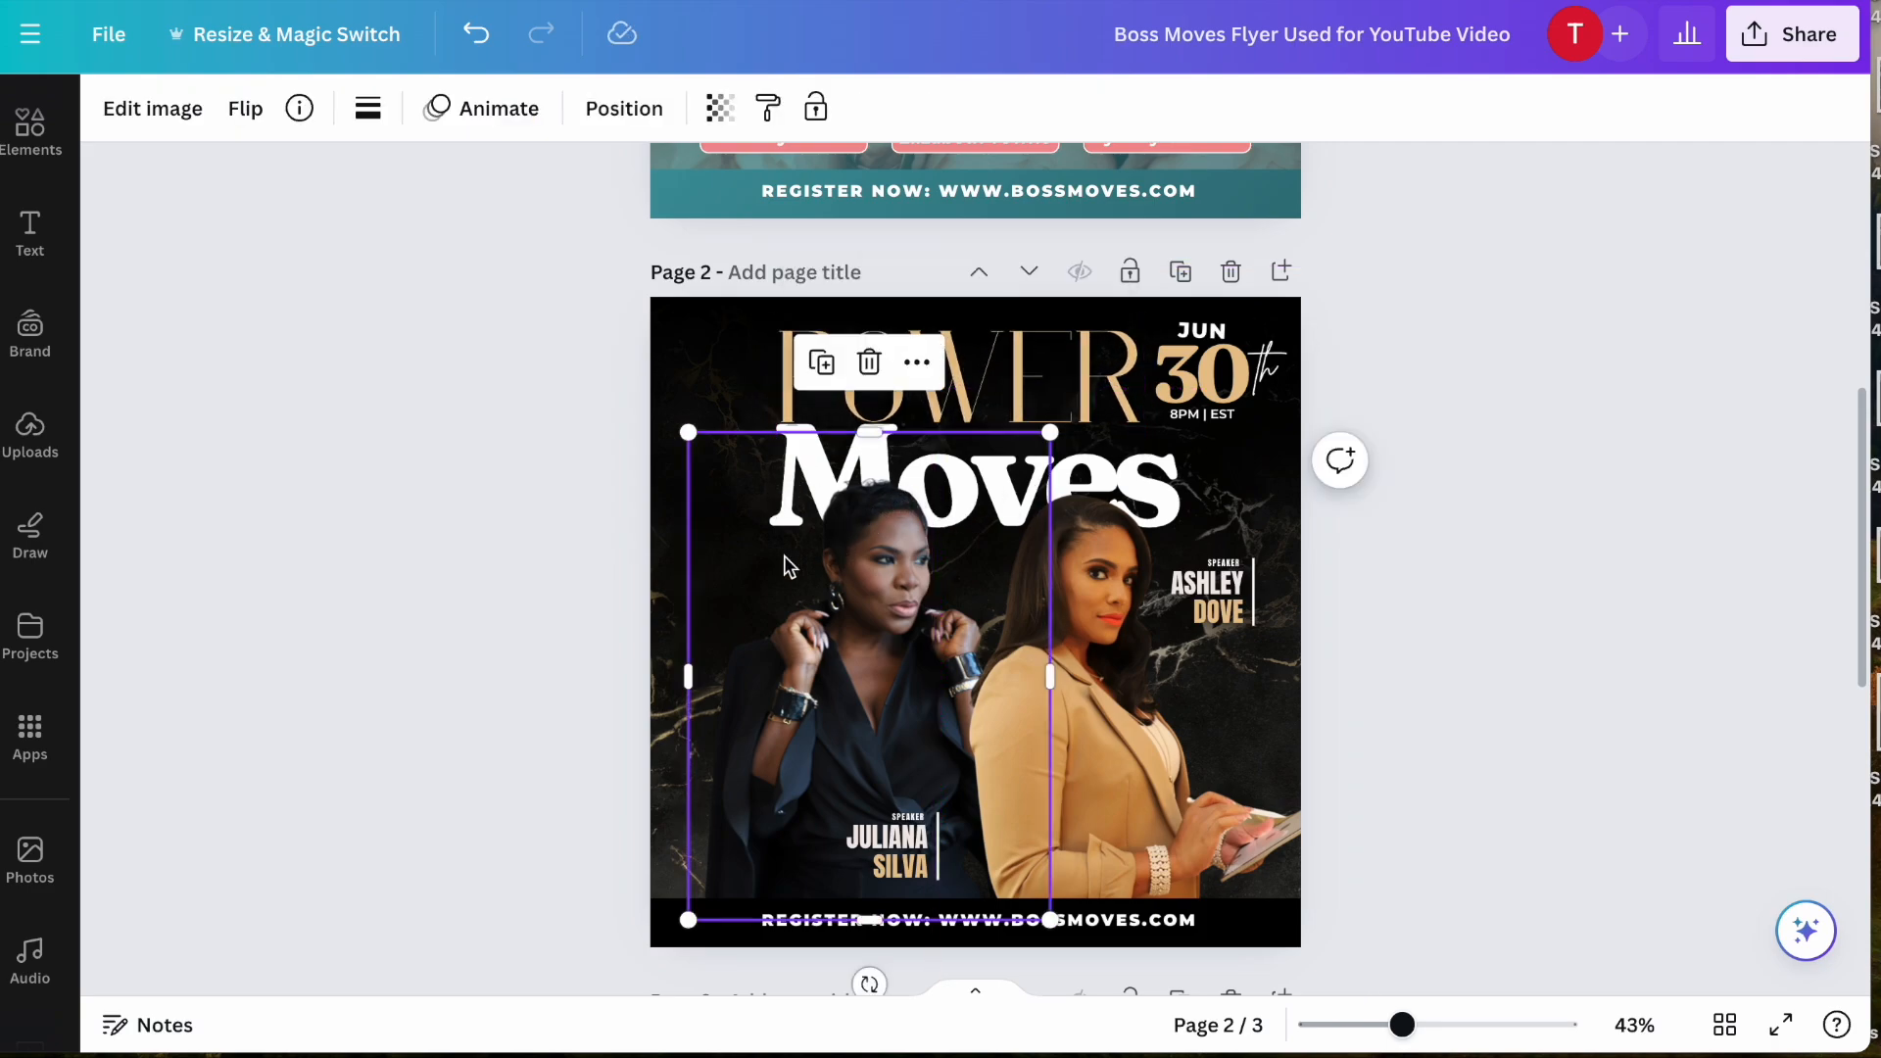
{"action": "left_click_drag", "start_coordinate": [880, 432], "coordinate": [880, 570]}
{"action": "left_click", "coordinate": [774, 478]}
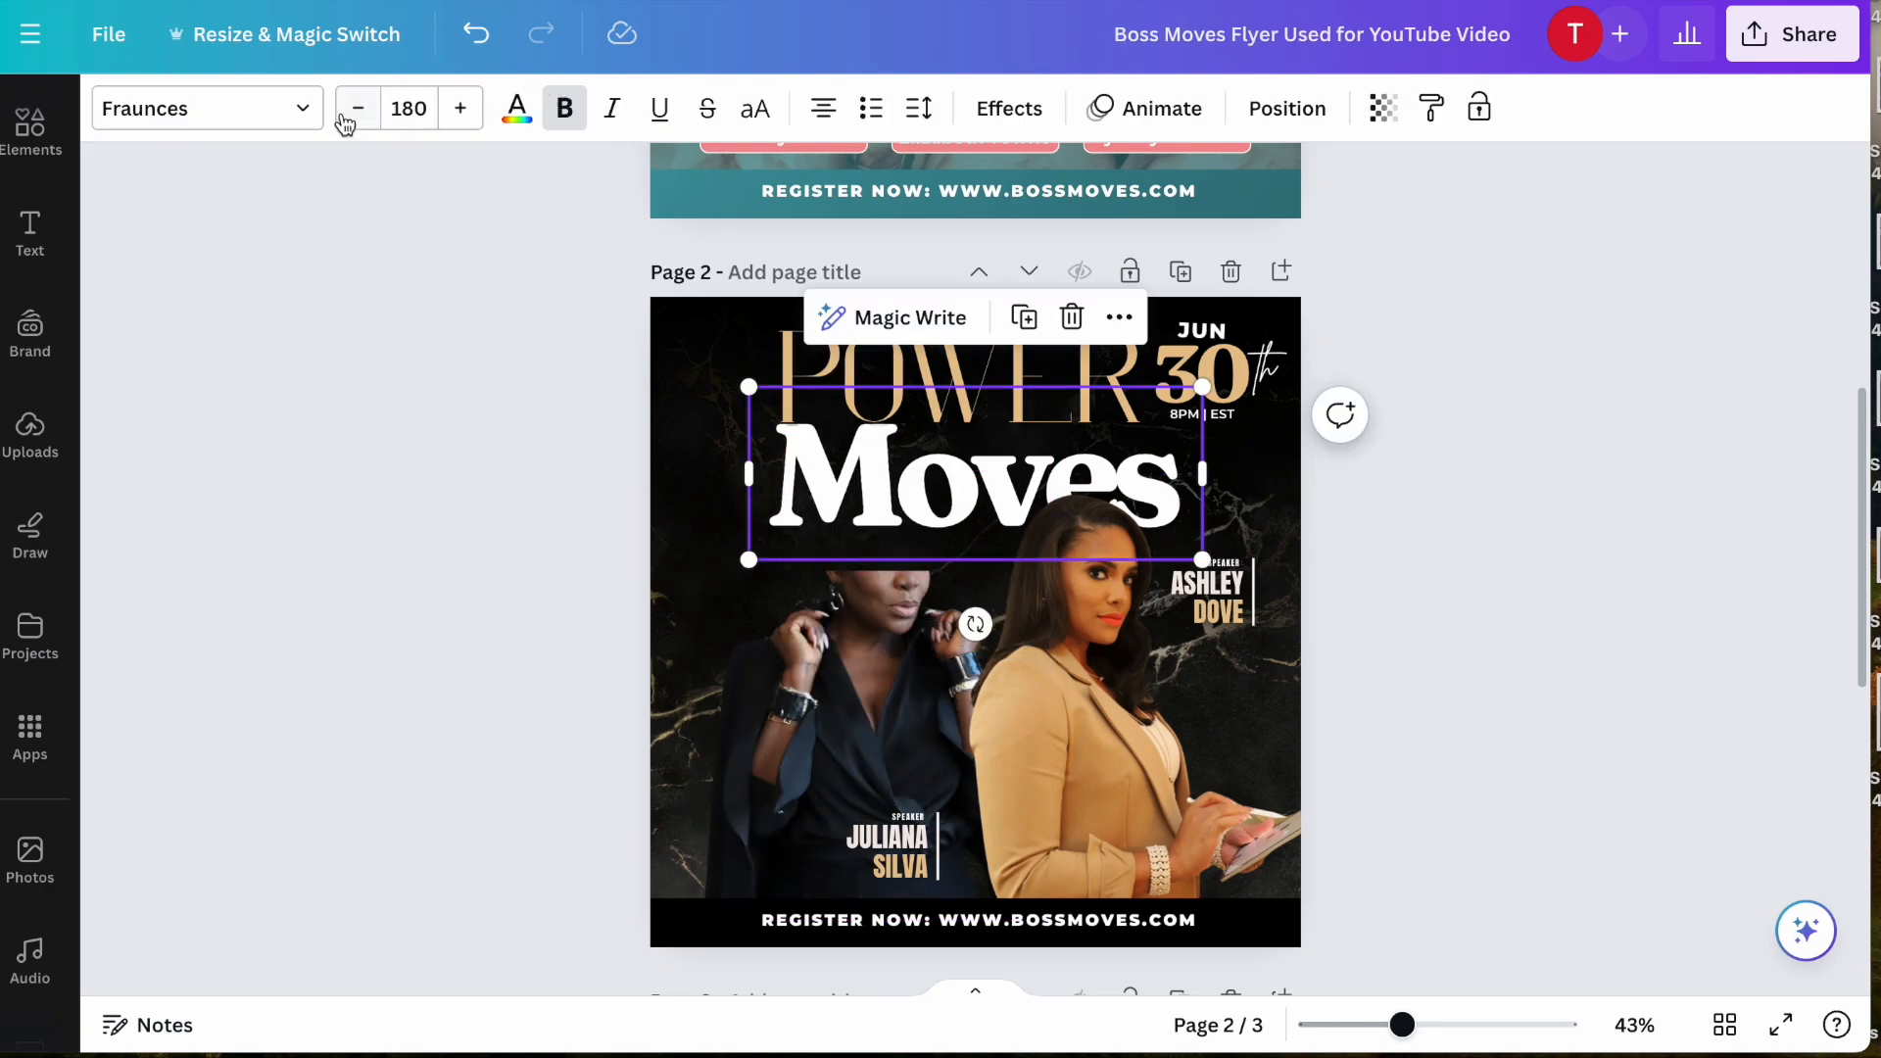
{"action": "left_click", "coordinate": [294, 113]}
{"action": "scroll", "coordinate": [235, 330], "scroll_direction": "up", "scroll_amount": 6}
{"action": "scroll", "coordinate": [235, 330], "scroll_direction": "down", "scroll_amount": 6}
{"action": "left_click", "coordinate": [235, 533]}
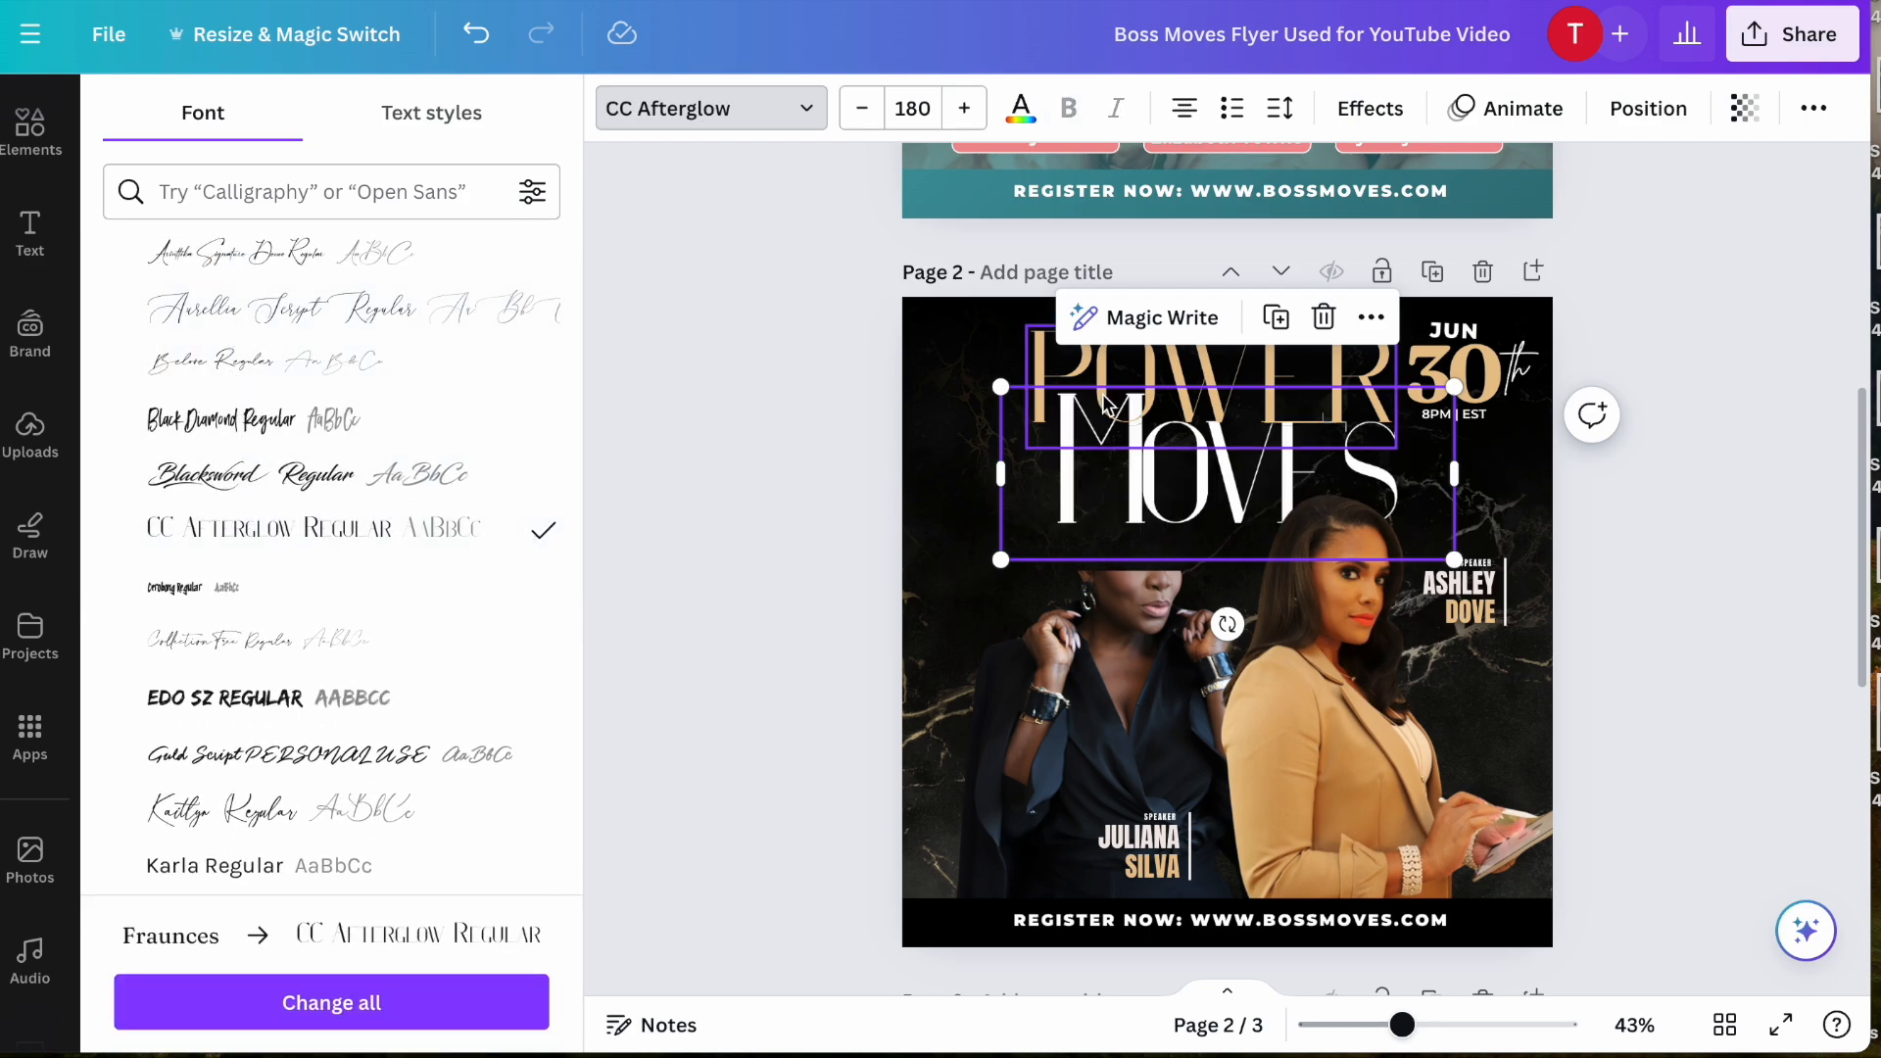
- Make the word "Moves" all uppercase and set its letter spacing to -24
{"action": "left_click", "coordinate": [1823, 112]}
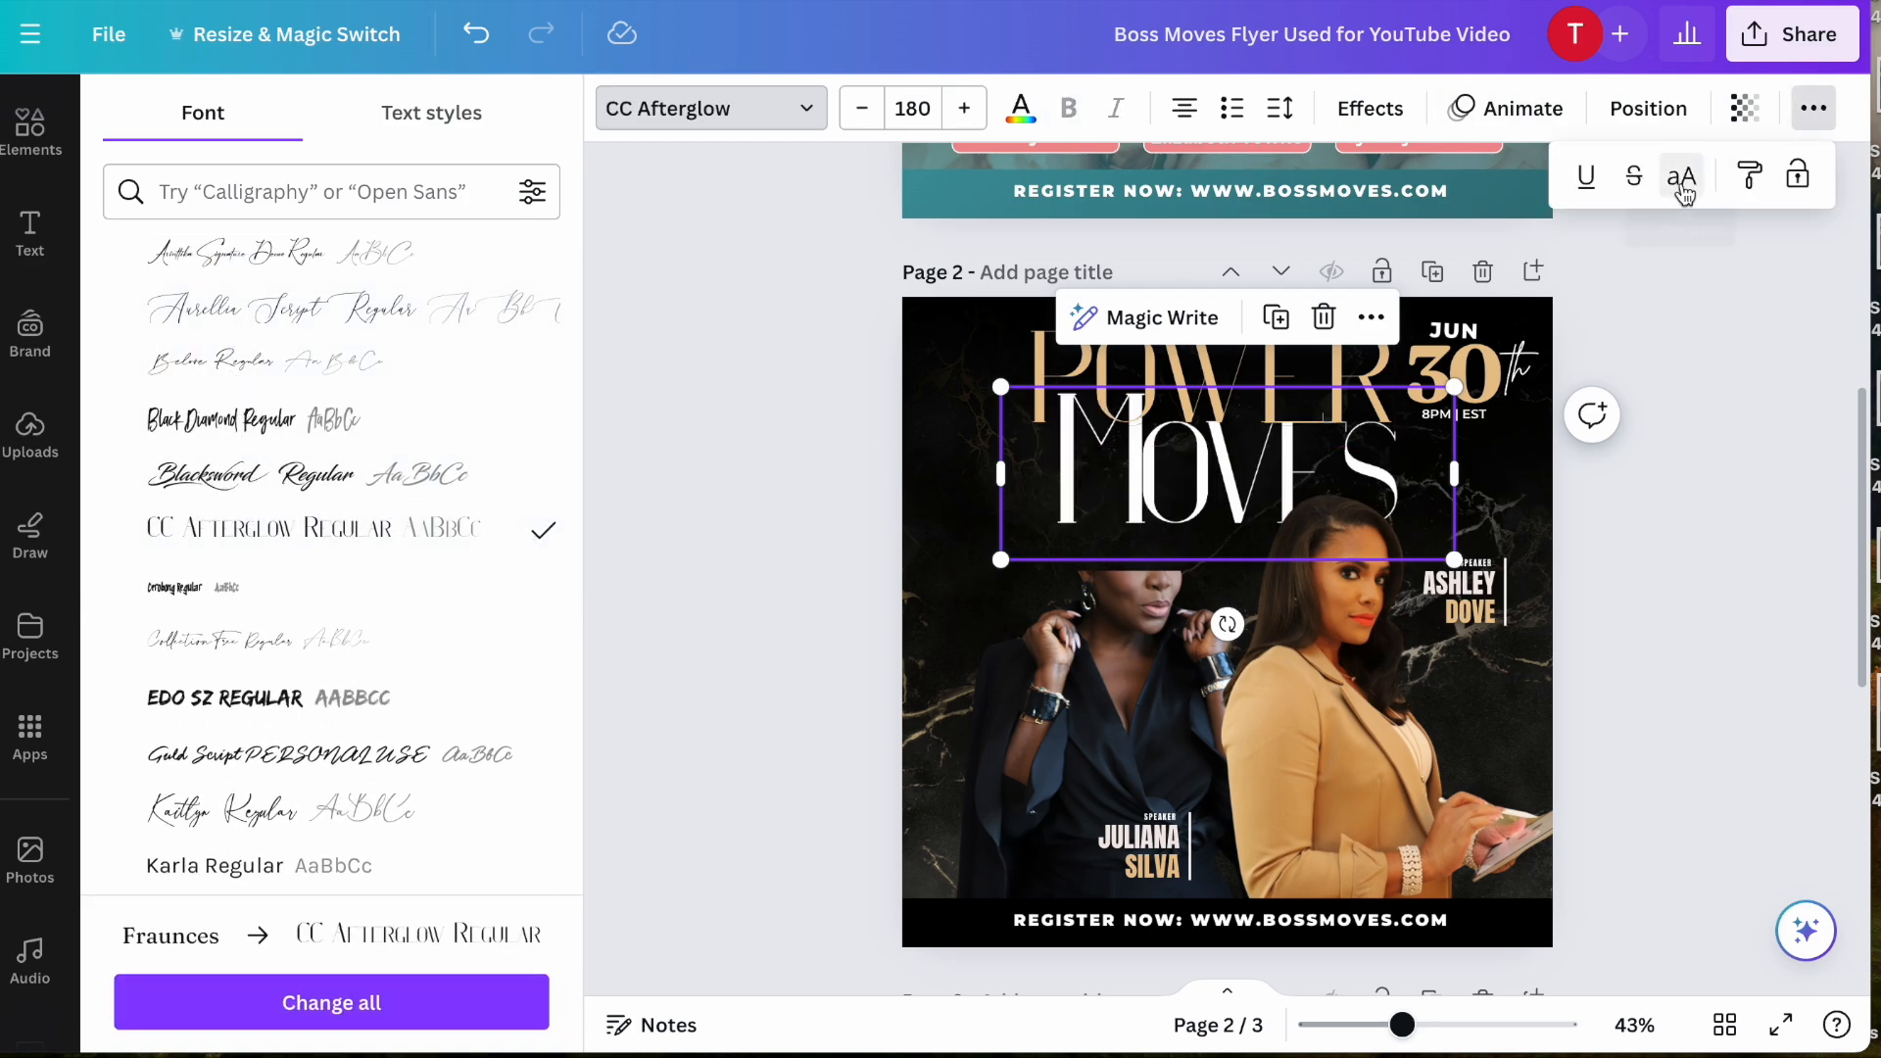
{"action": "left_click", "coordinate": [1681, 176]}
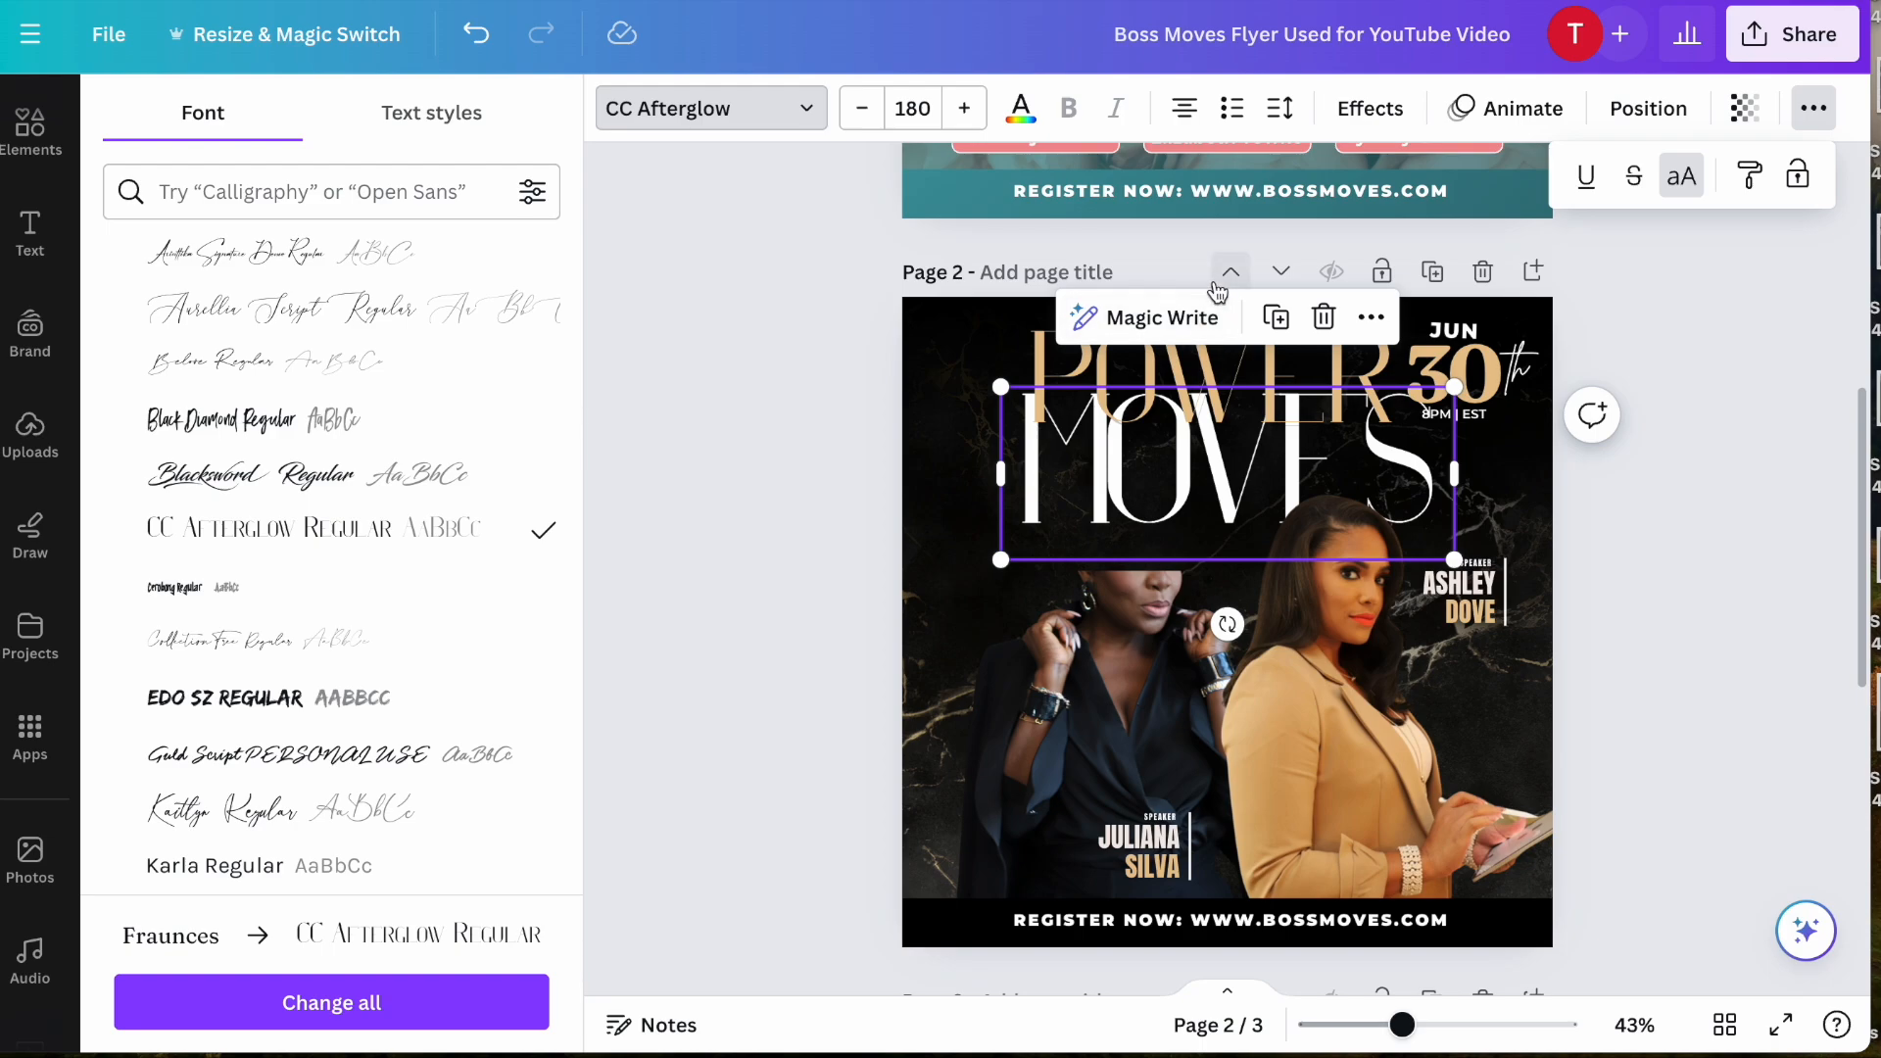
{"action": "left_click", "coordinate": [1273, 118]}
{"action": "left_click_drag", "start_coordinate": [1313, 223], "coordinate": [1322, 222]}
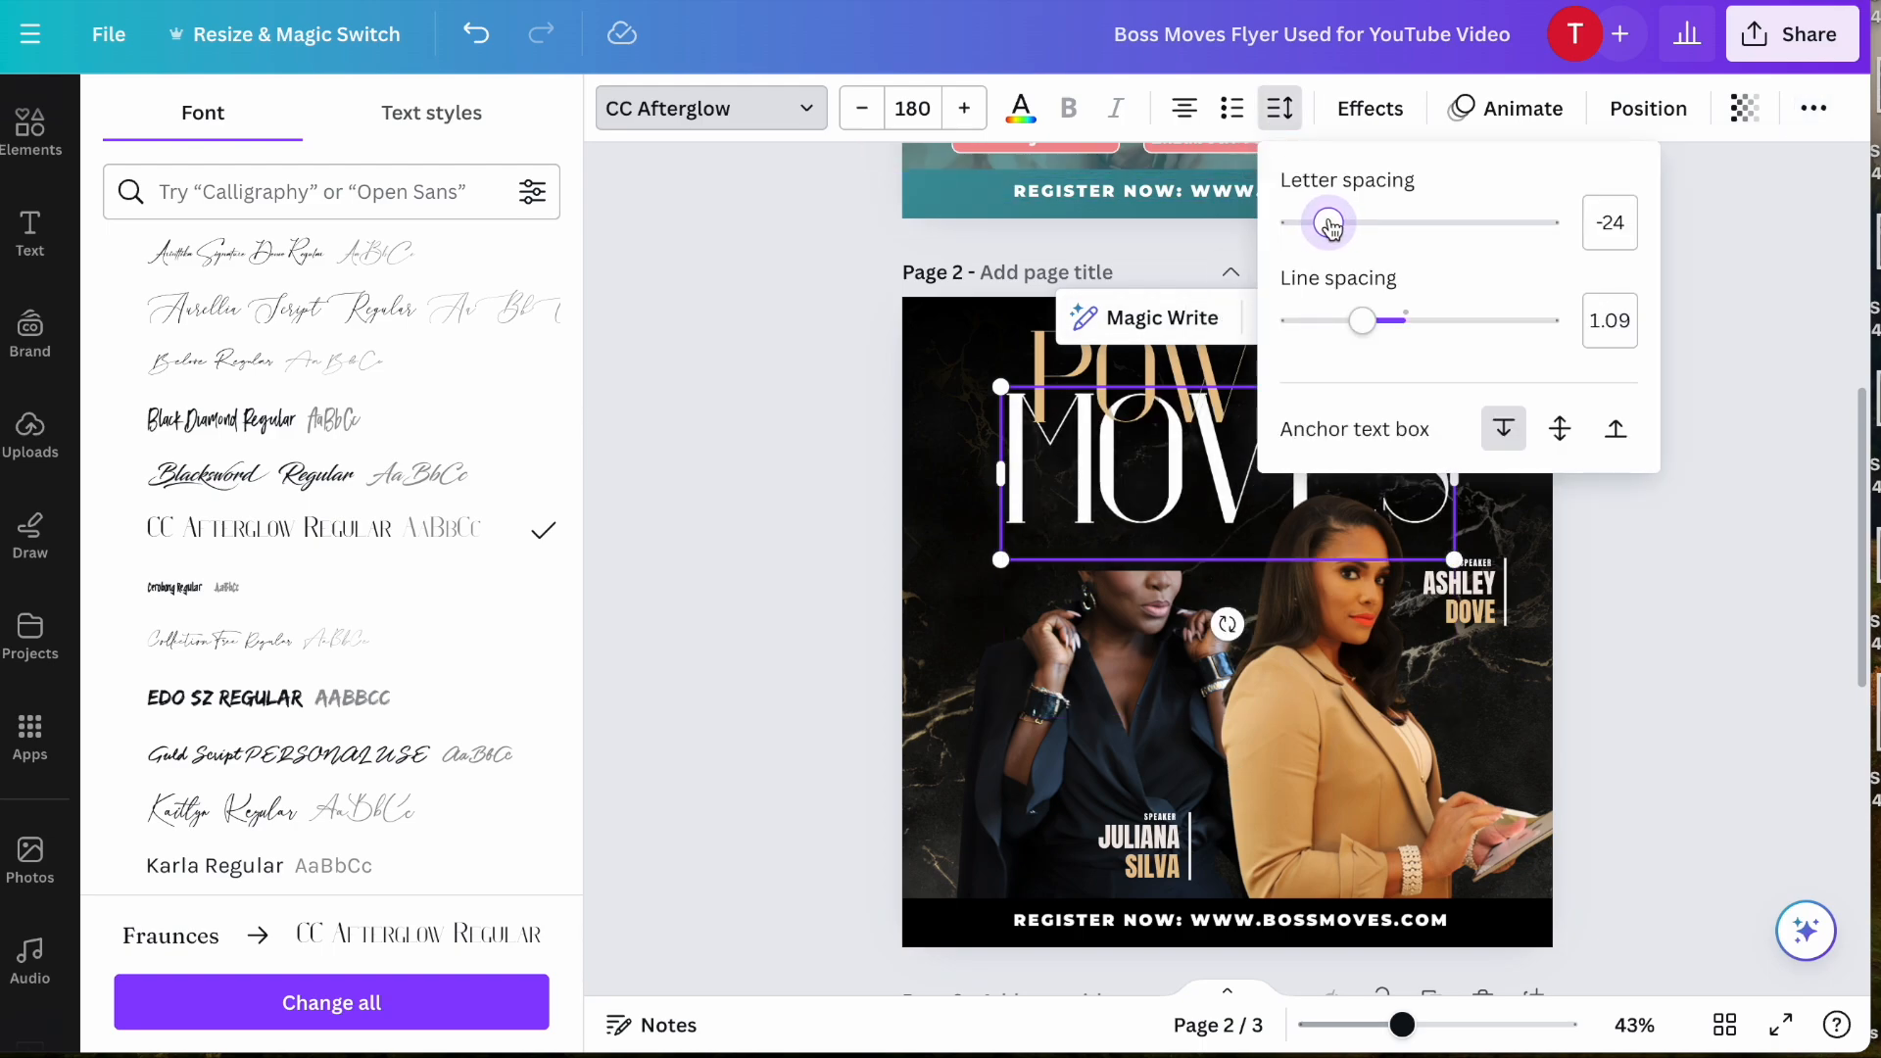
- Enlarge the word "MOVES" to font size 184 and move it down so it sits directly beneath "POWER"
{"action": "left_click", "coordinate": [755, 610]}
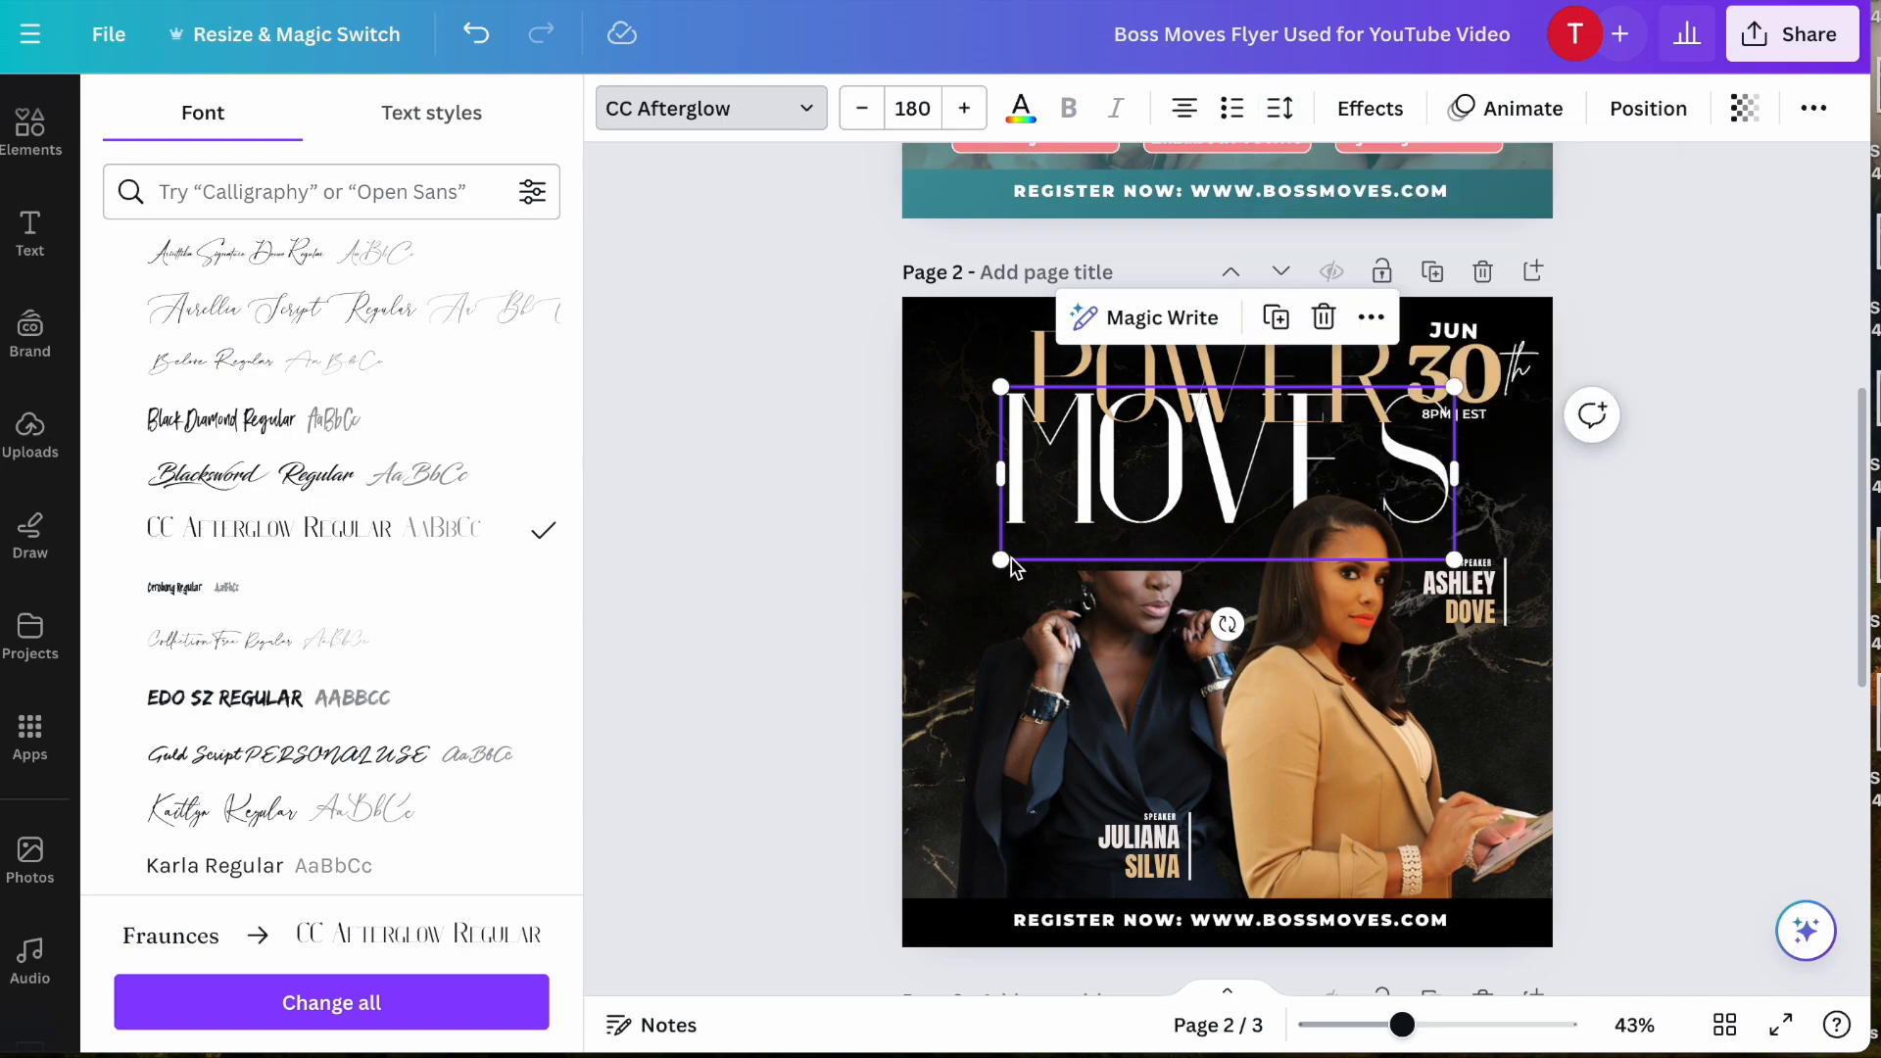
{"action": "mouse_move", "coordinate": [1008, 558]}
{"action": "left_mouse_down"}
{"action": "mouse_move", "coordinate": [1048, 547]}
{"action": "mouse_move", "coordinate": [1003, 577]}
{"action": "left_mouse_up"}
{"action": "left_click_drag", "start_coordinate": [1161, 477], "coordinate": [1160, 509]}
{"action": "left_click", "coordinate": [872, 549]}
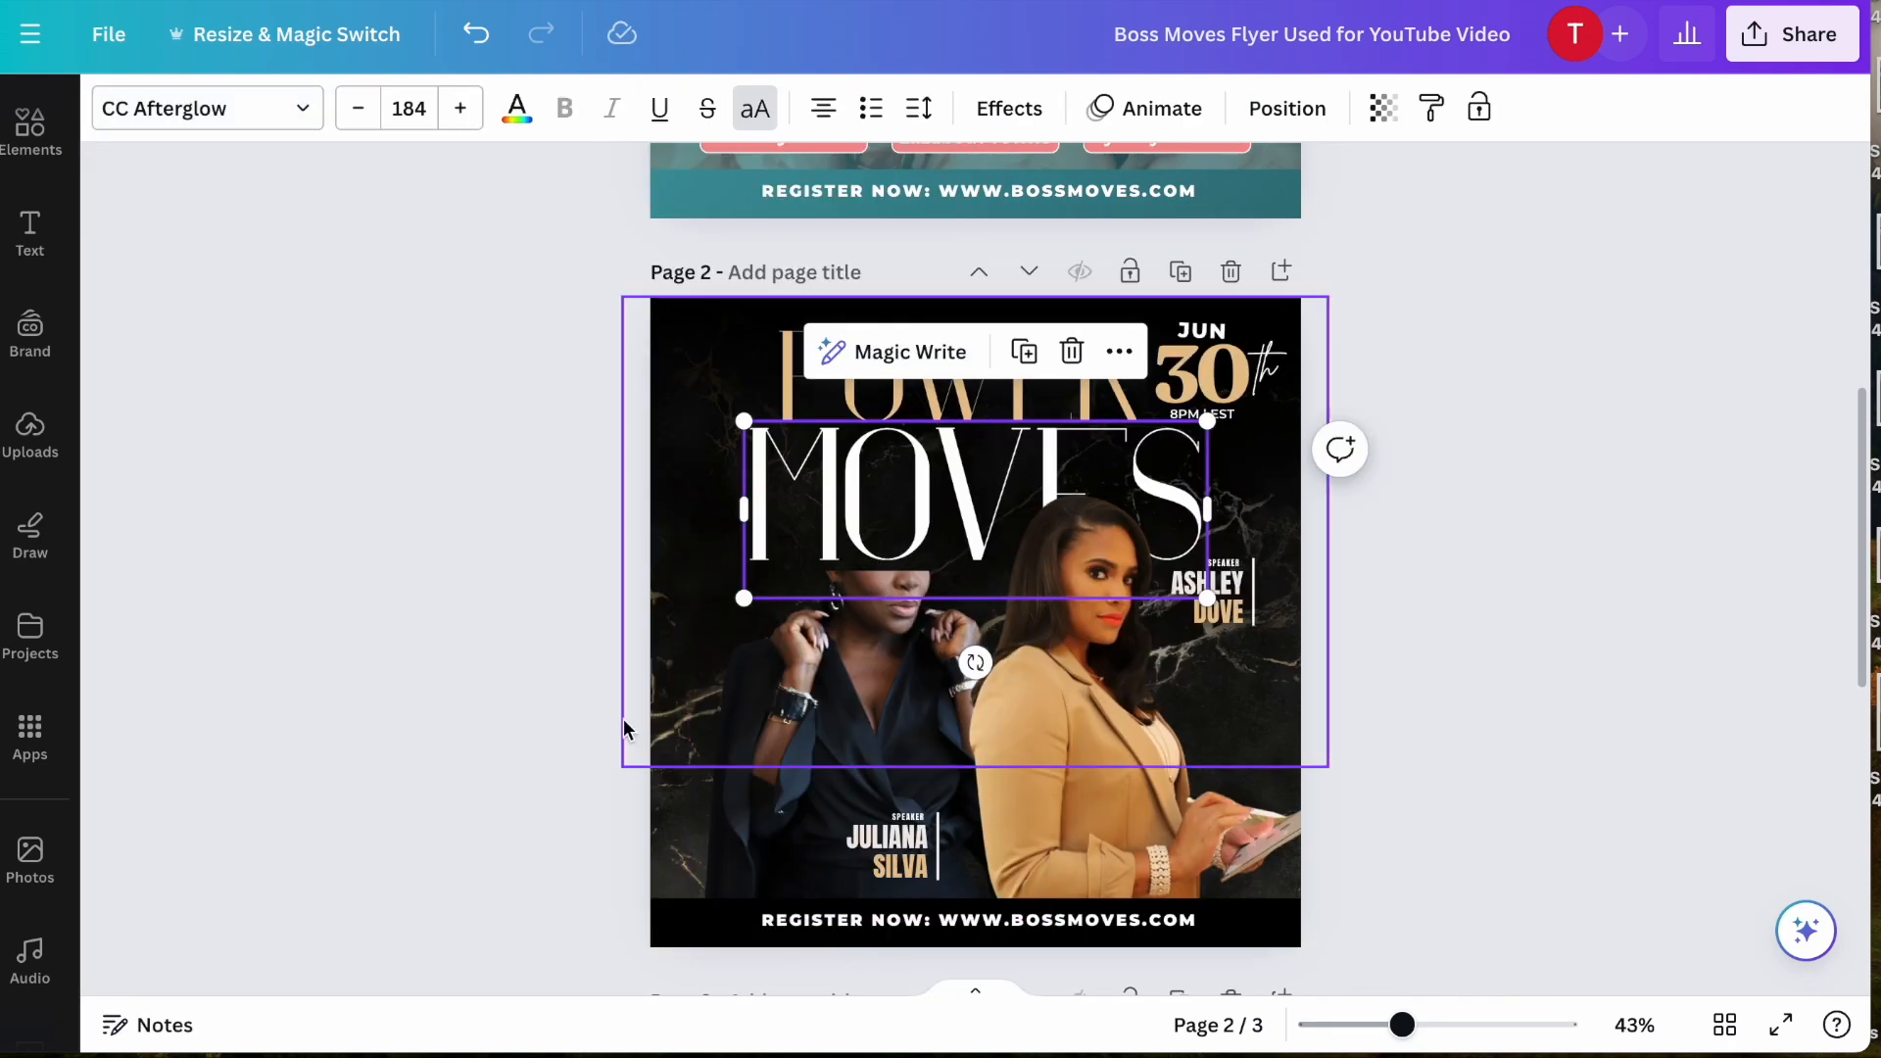
- Extend the crop at the top of the dark-suited speaker's cutout to reveal her full head over "MOVES"
{"action": "left_click", "coordinate": [529, 797]}
{"action": "left_click", "coordinate": [819, 700]}
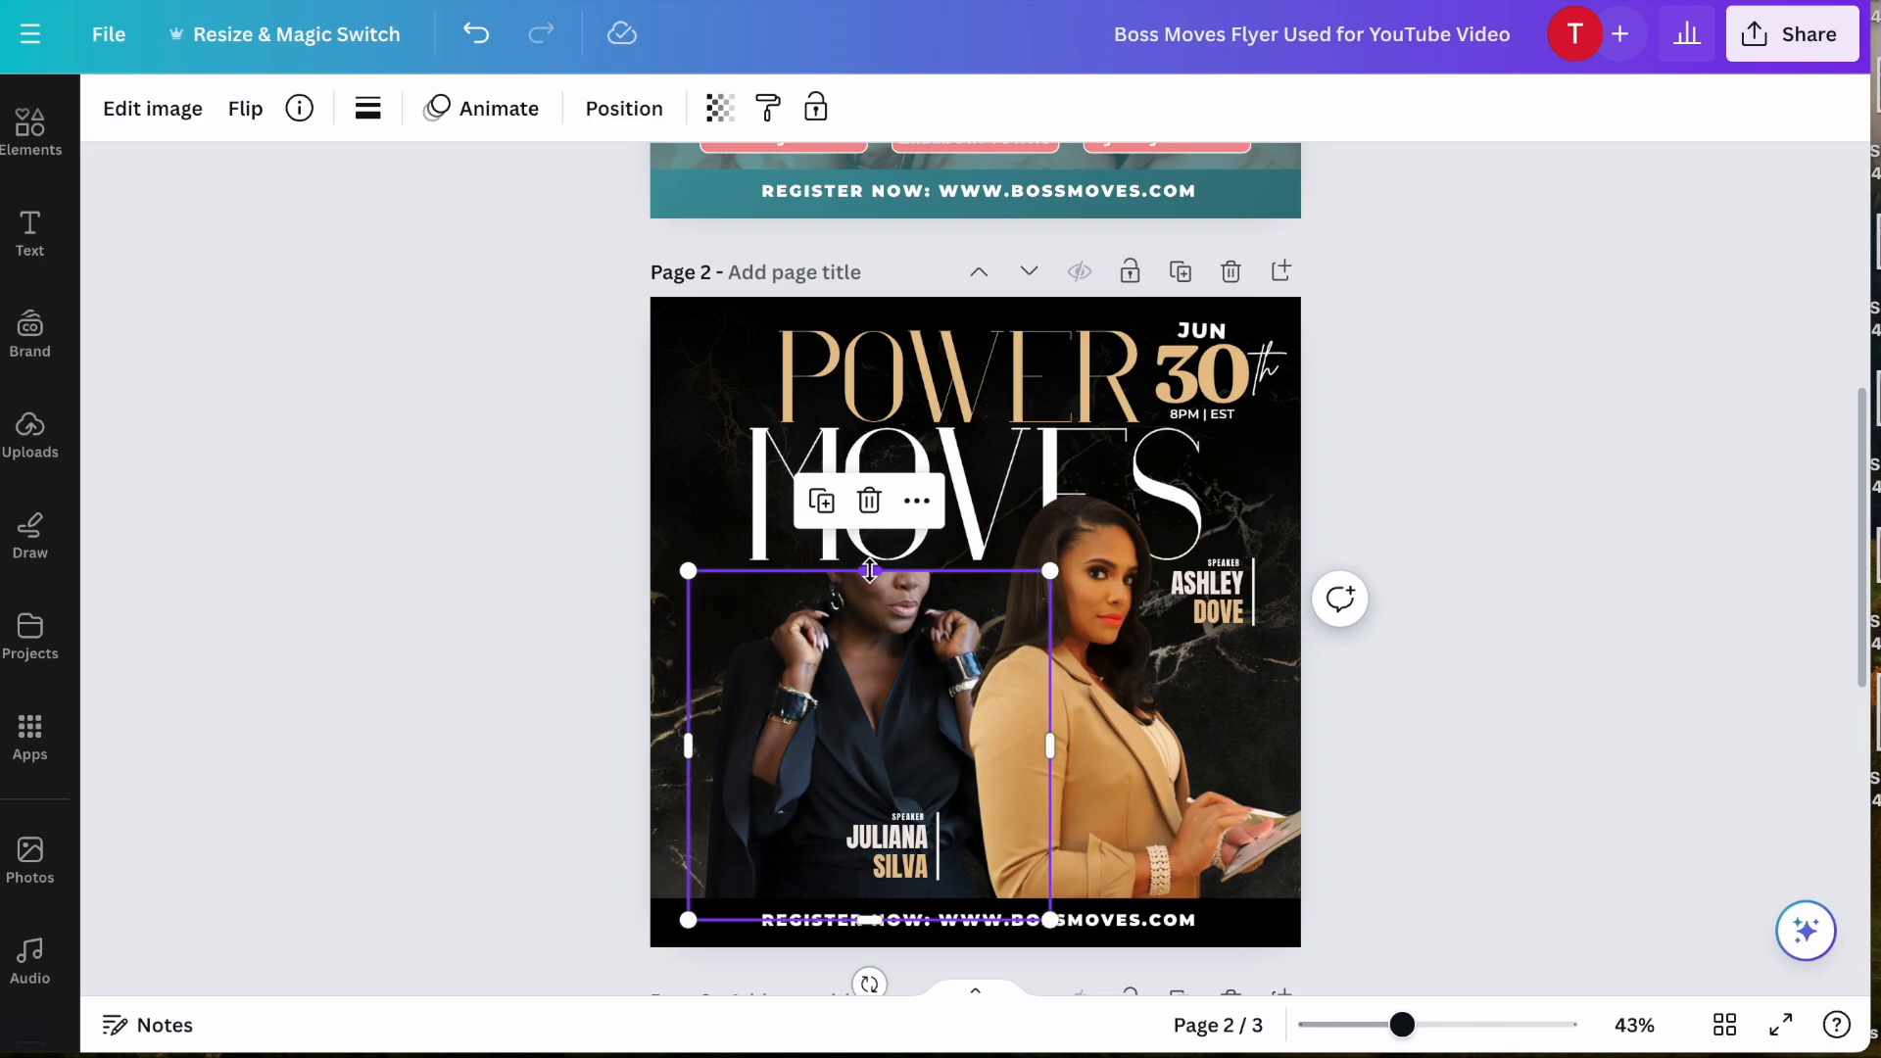
{"action": "left_click_drag", "start_coordinate": [868, 569], "coordinate": [868, 461]}
{"action": "left_click", "coordinate": [591, 561]}
{"action": "scroll", "coordinate": [591, 562], "scroll_direction": "up", "scroll_amount": 1}
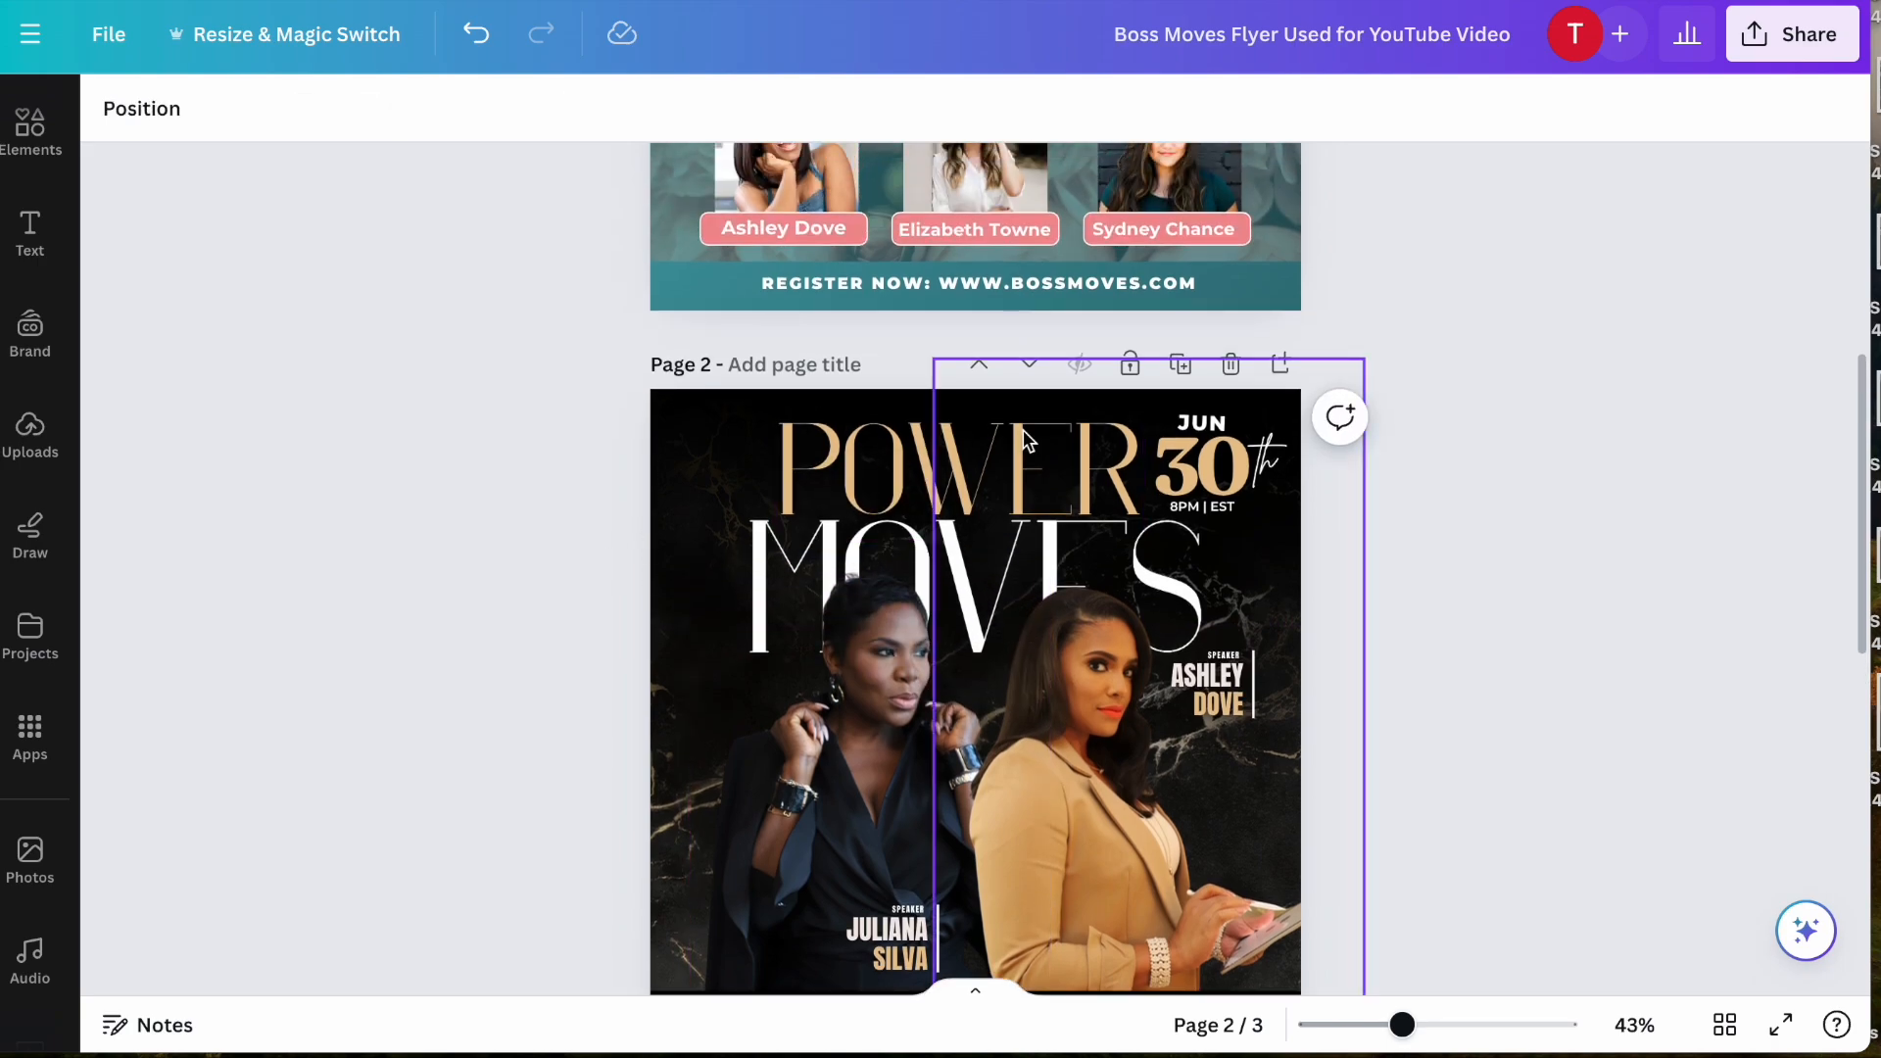
- Shrink "POWER" to font size 118 and centre it above "MOVES", clear of the date
{"action": "left_click", "coordinate": [905, 463]}
{"action": "left_click_drag", "start_coordinate": [905, 463], "coordinate": [938, 459]}
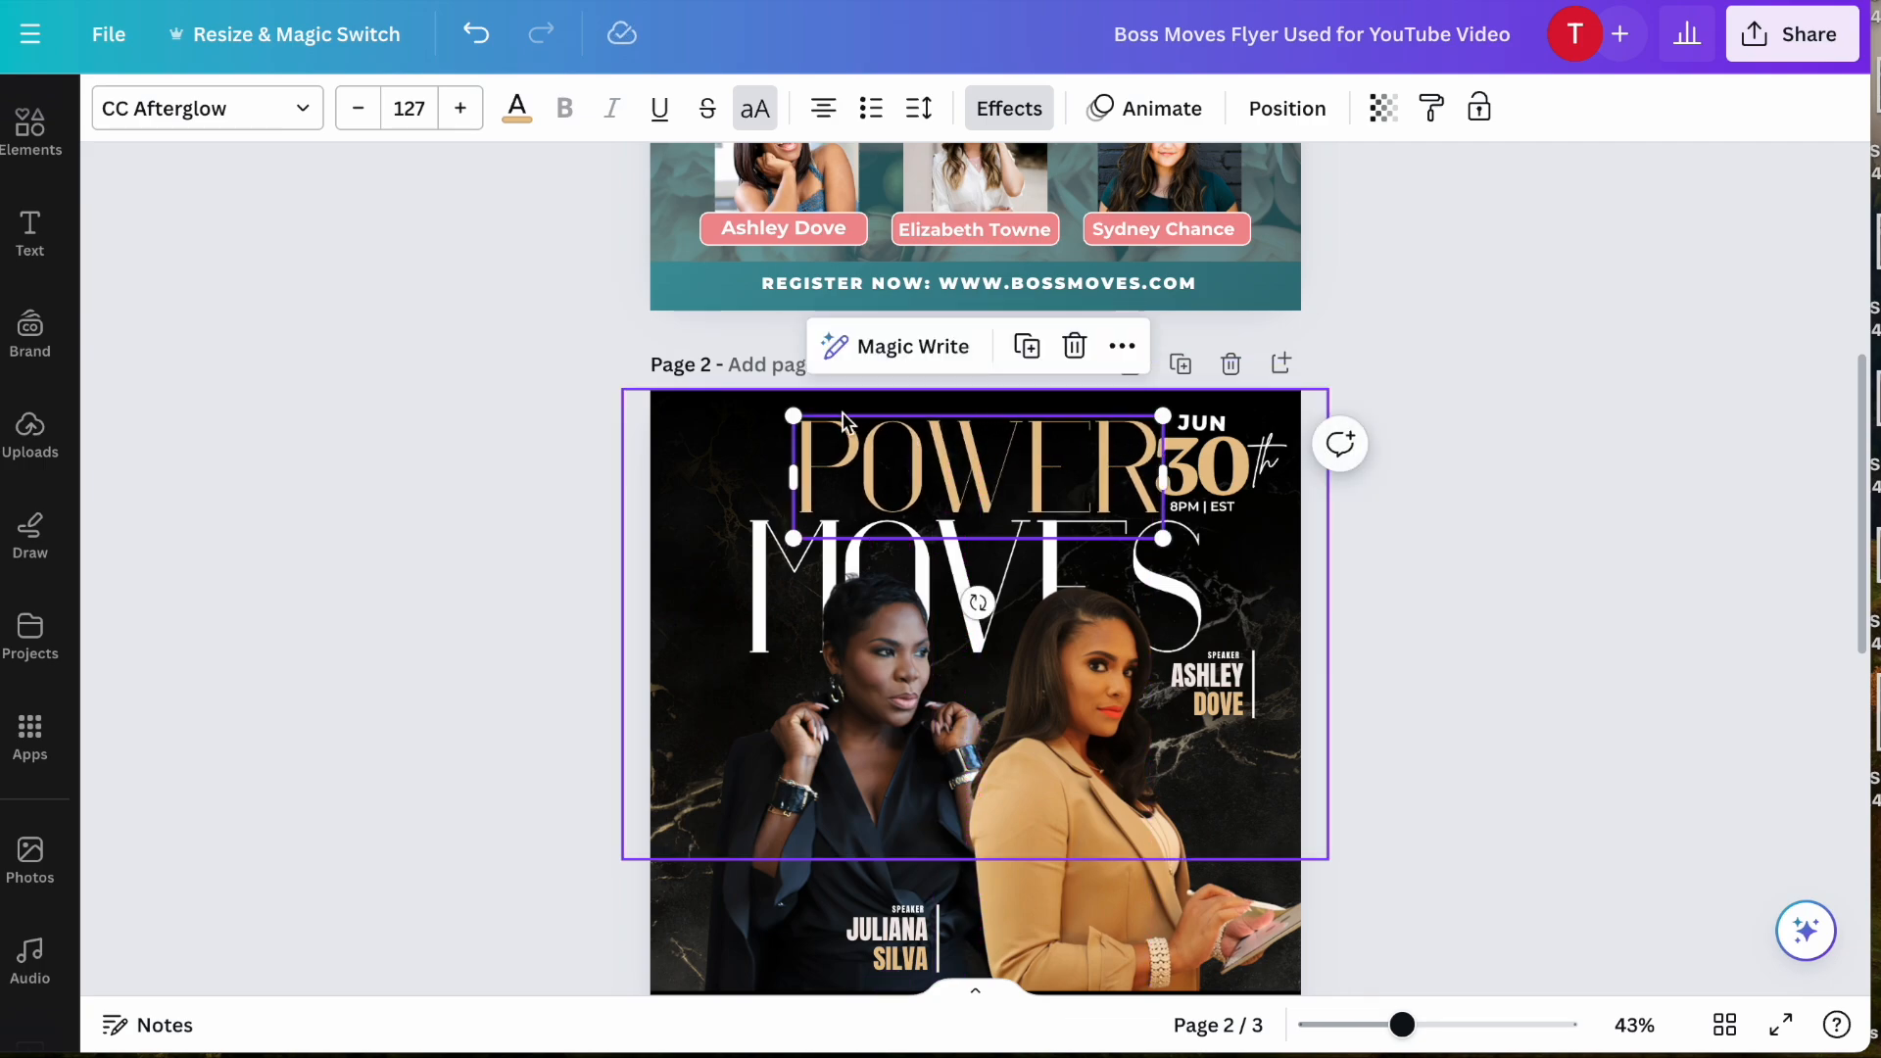
{"action": "left_click_drag", "start_coordinate": [793, 417], "coordinate": [853, 461]}
{"action": "left_click", "coordinate": [938, 448]}
{"action": "left_click", "coordinate": [883, 455]}
{"action": "scroll", "coordinate": [870, 462], "scroll_direction": "down", "scroll_amount": 1}
{"action": "scroll", "coordinate": [868, 460], "scroll_direction": "down", "scroll_amount": 1}
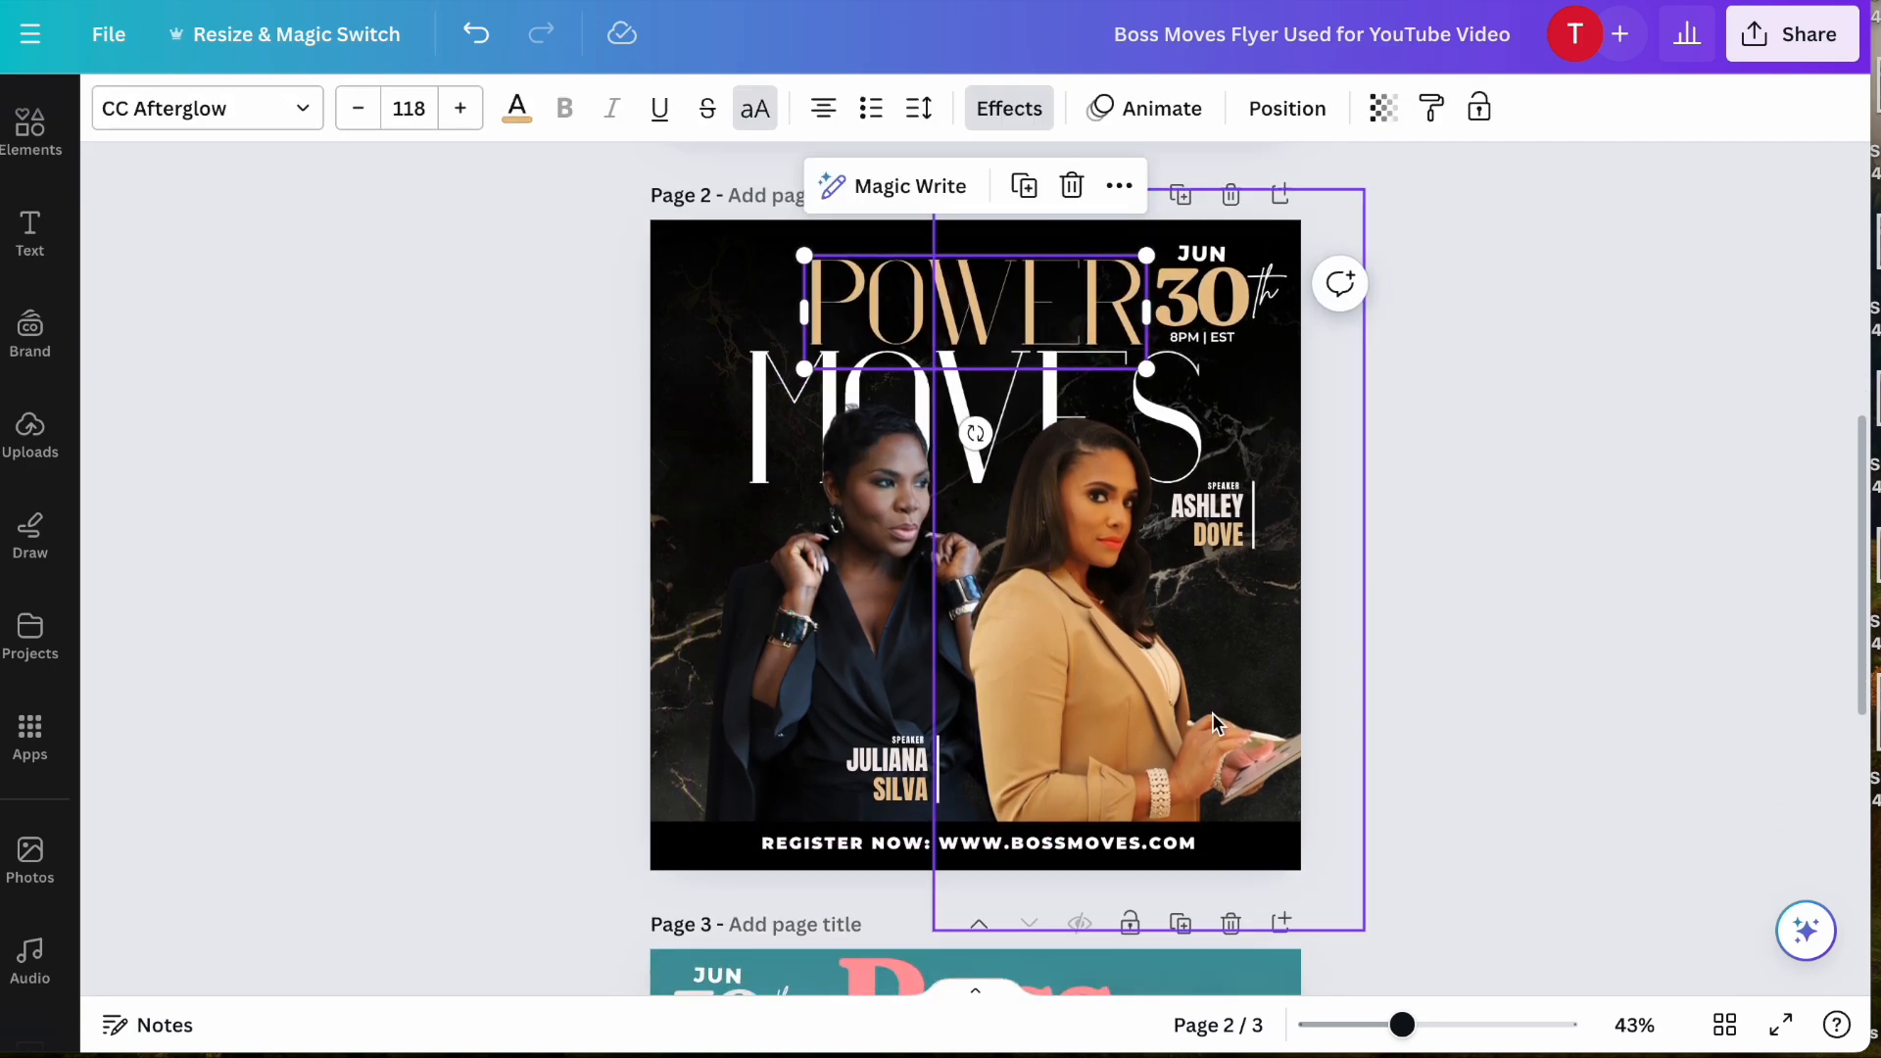
{"action": "left_click_drag", "start_coordinate": [1418, 1030], "coordinate": [1426, 1030]}
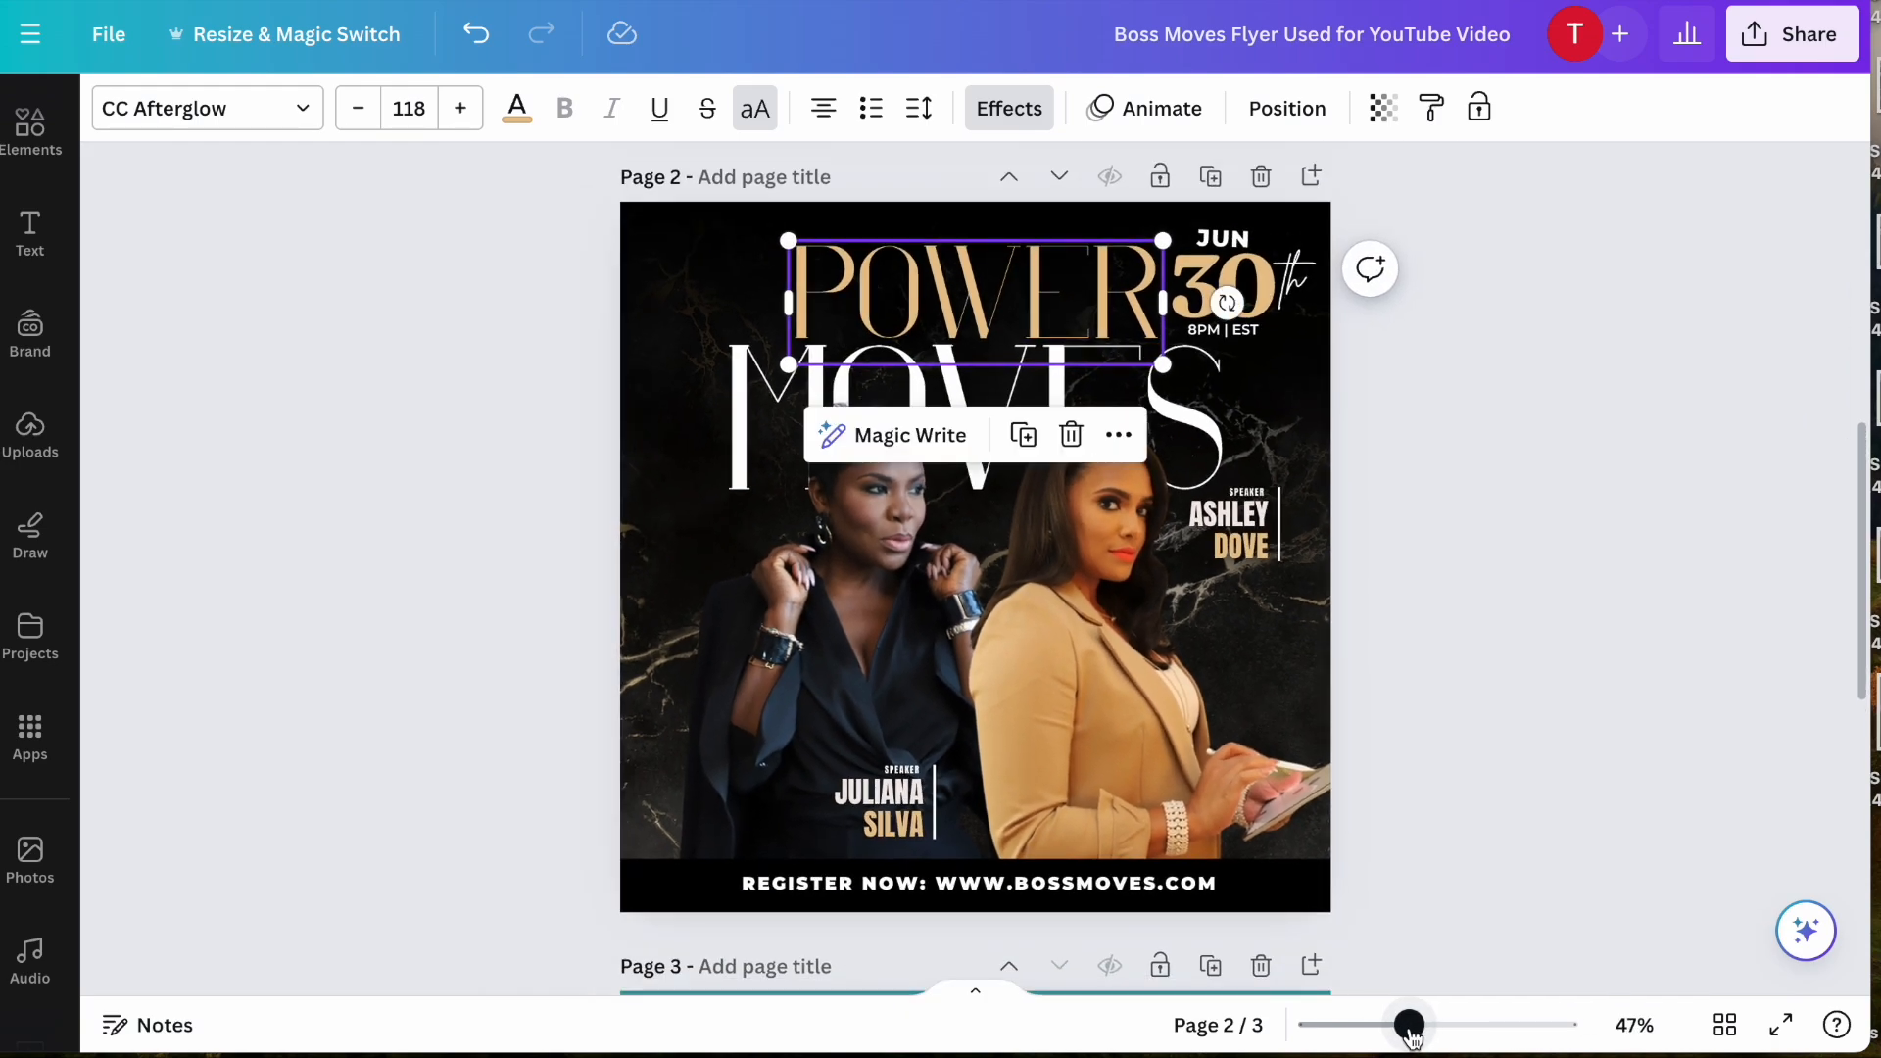
{"action": "left_click", "coordinate": [1466, 840]}
- Move the tan-suited speaker's name block slightly down and replace its first and last name with the new speaker's name
{"action": "scroll", "coordinate": [1465, 838], "scroll_direction": "up", "scroll_amount": 1}
{"action": "scroll", "coordinate": [1506, 785], "scroll_direction": "down", "scroll_amount": 1}
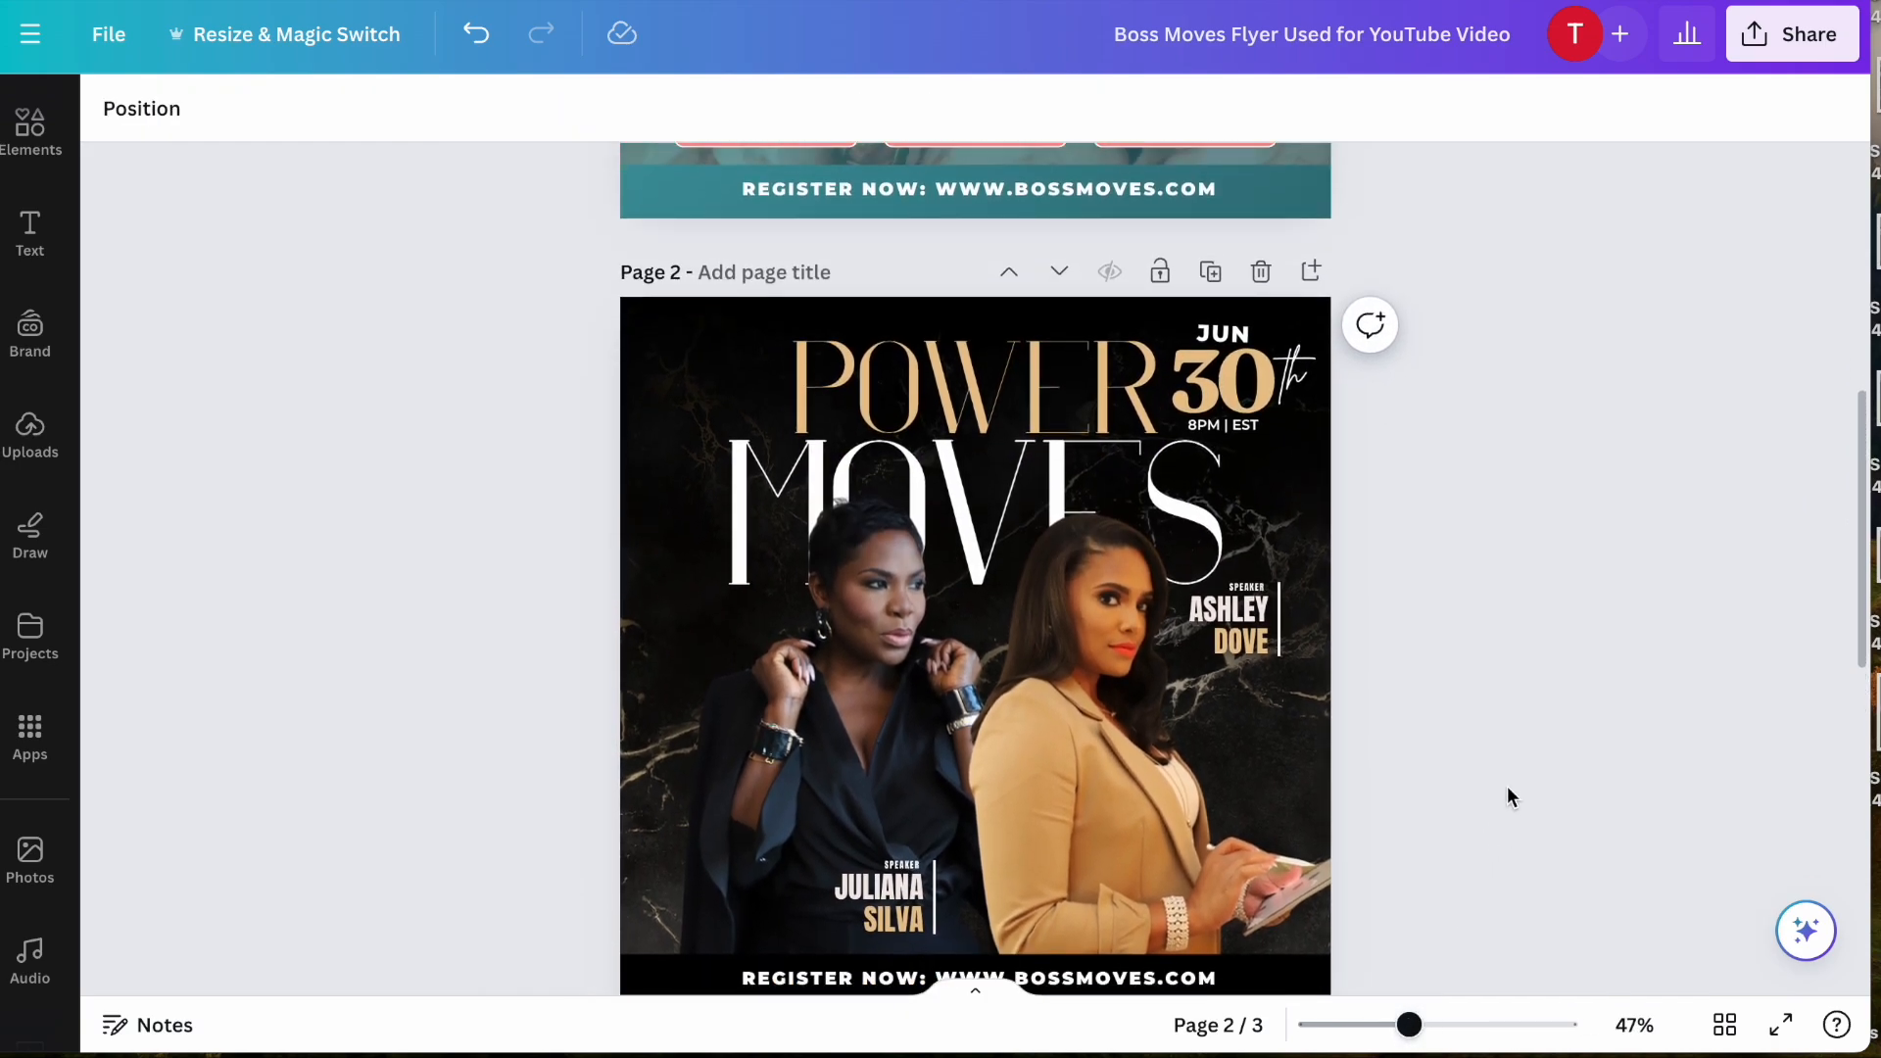
{"action": "scroll", "coordinate": [1503, 788], "scroll_direction": "down", "scroll_amount": 1}
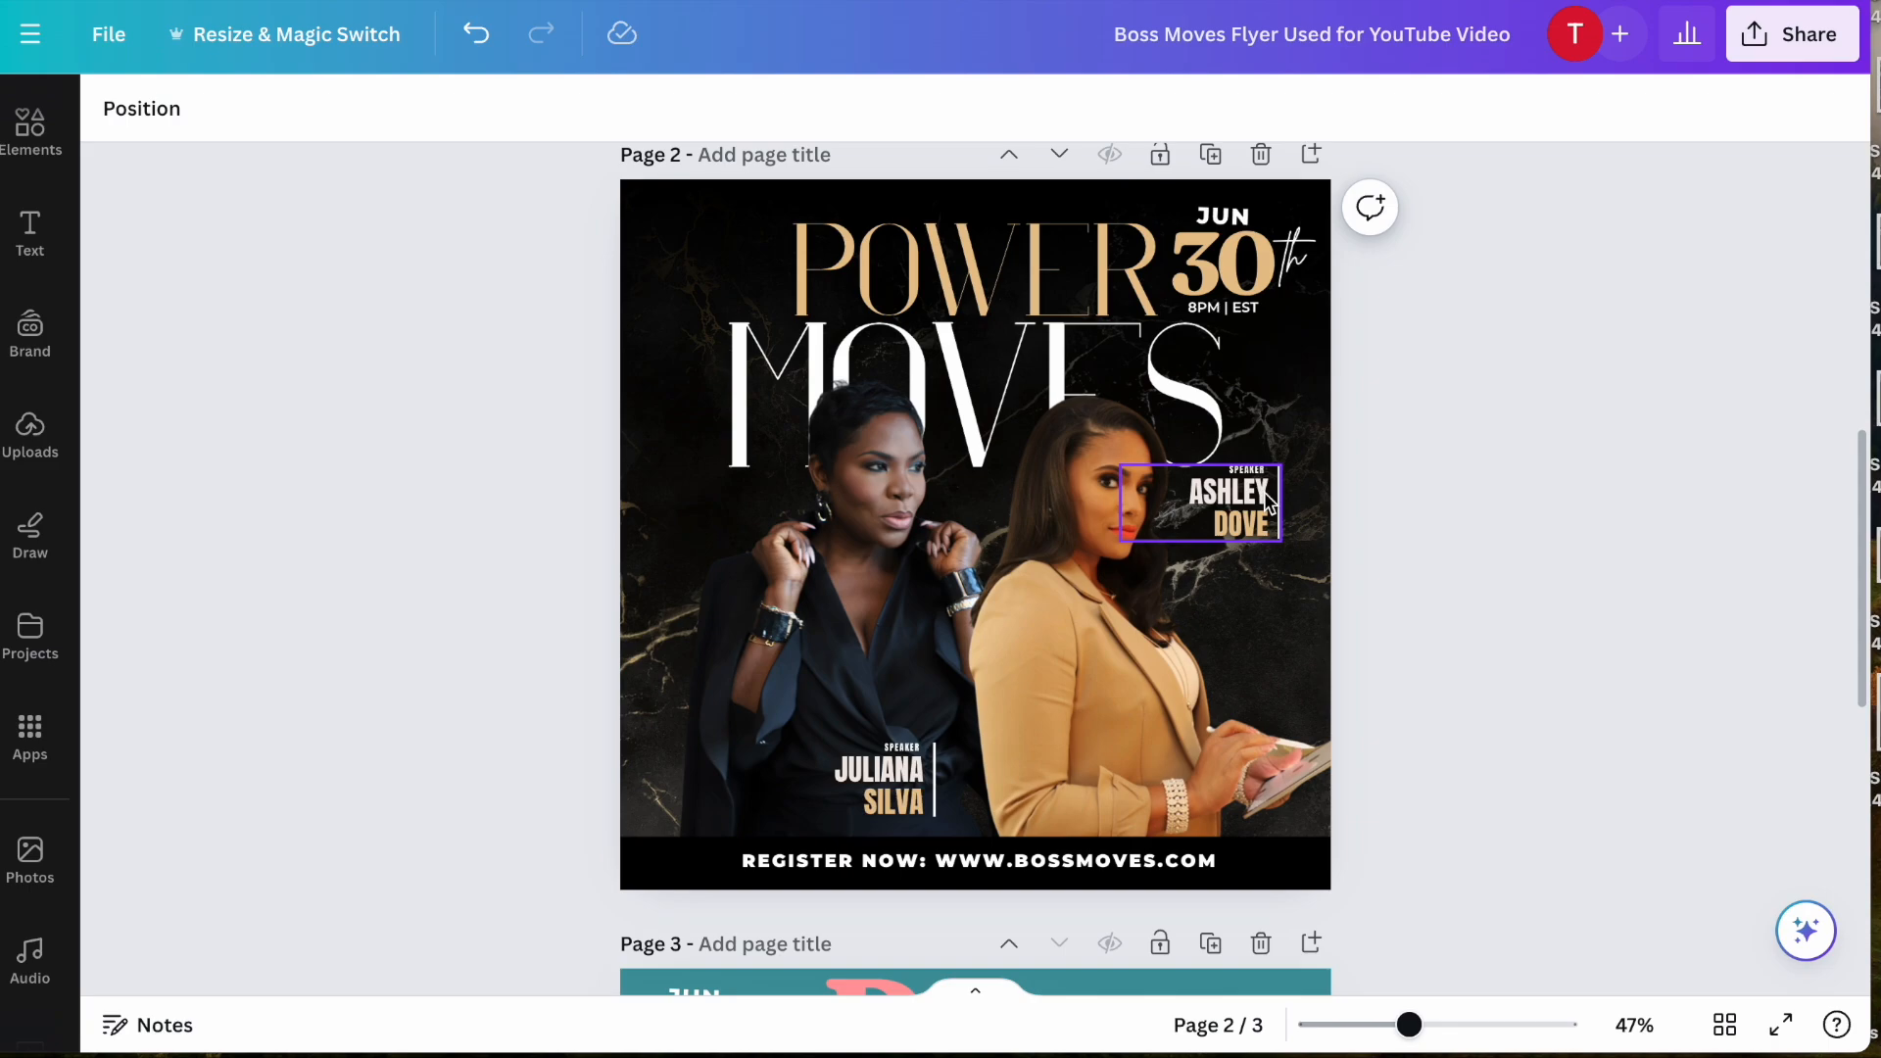
{"action": "left_click", "coordinate": [1269, 530]}
{"action": "double_click", "coordinate": [1243, 522]}
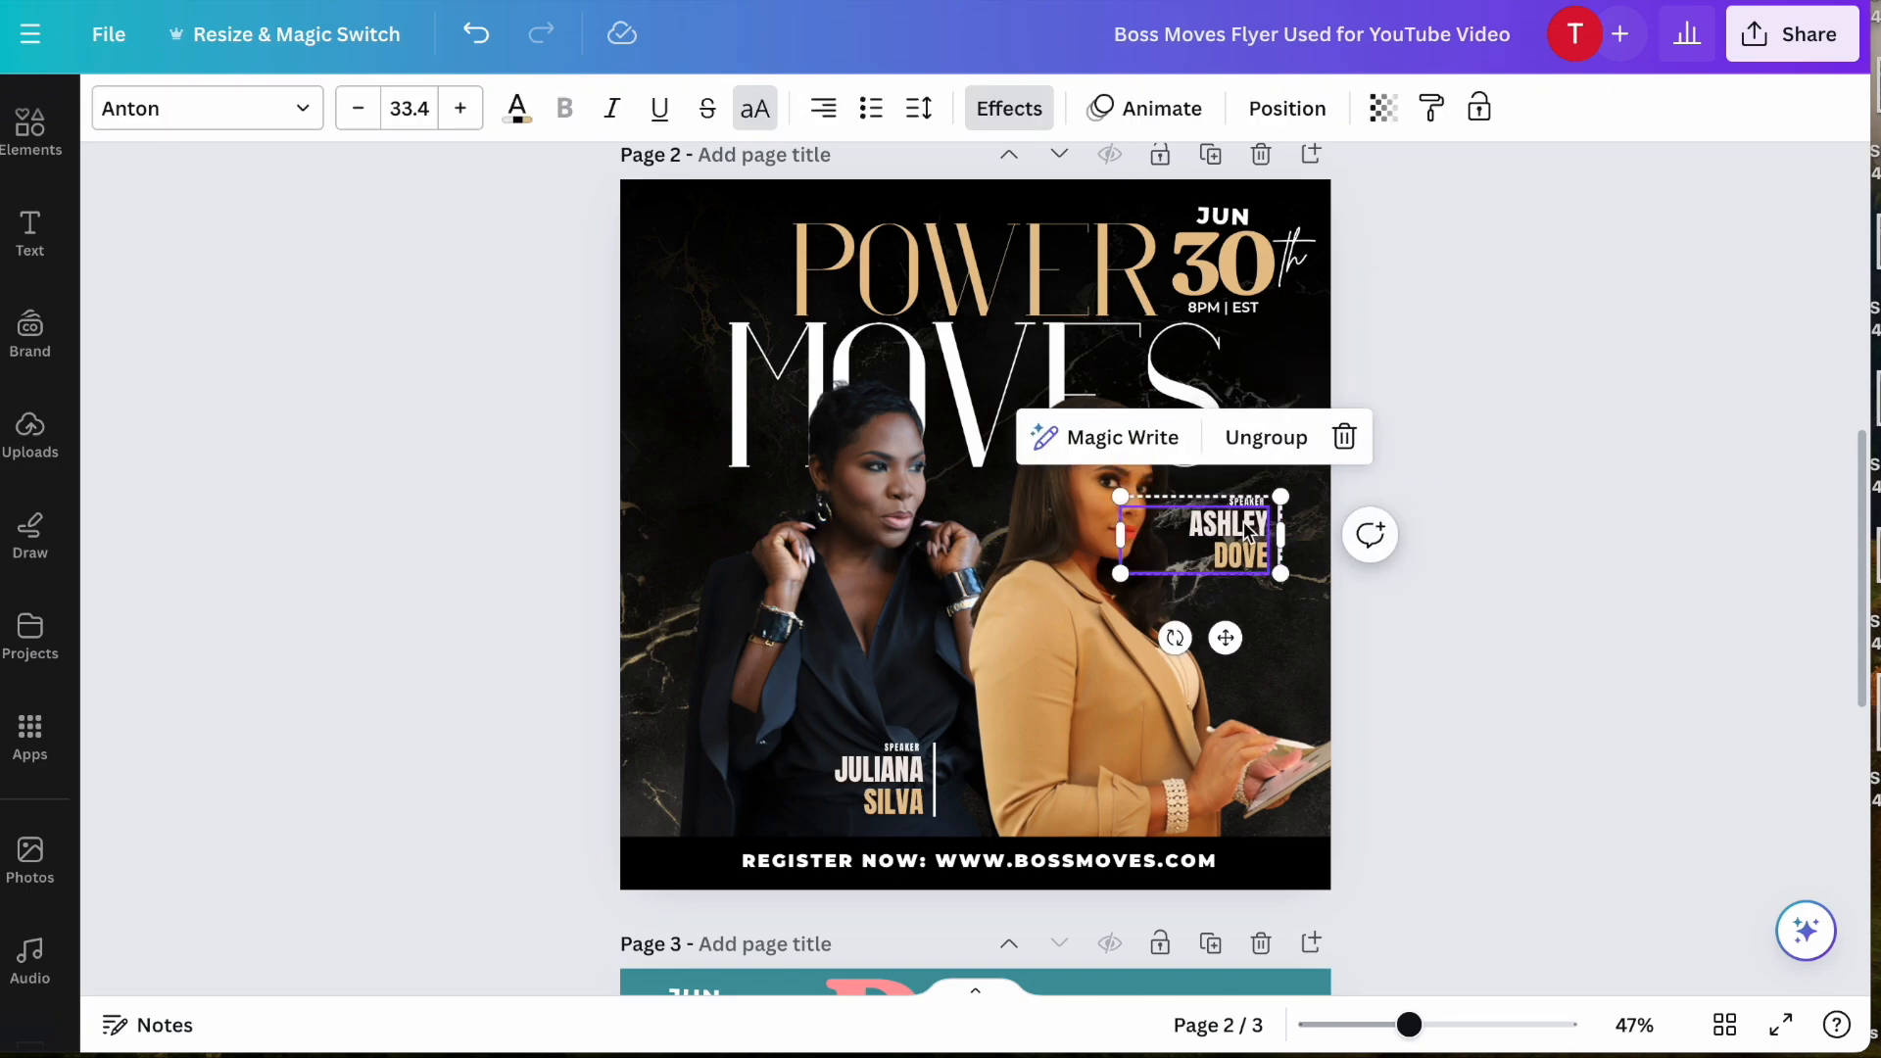
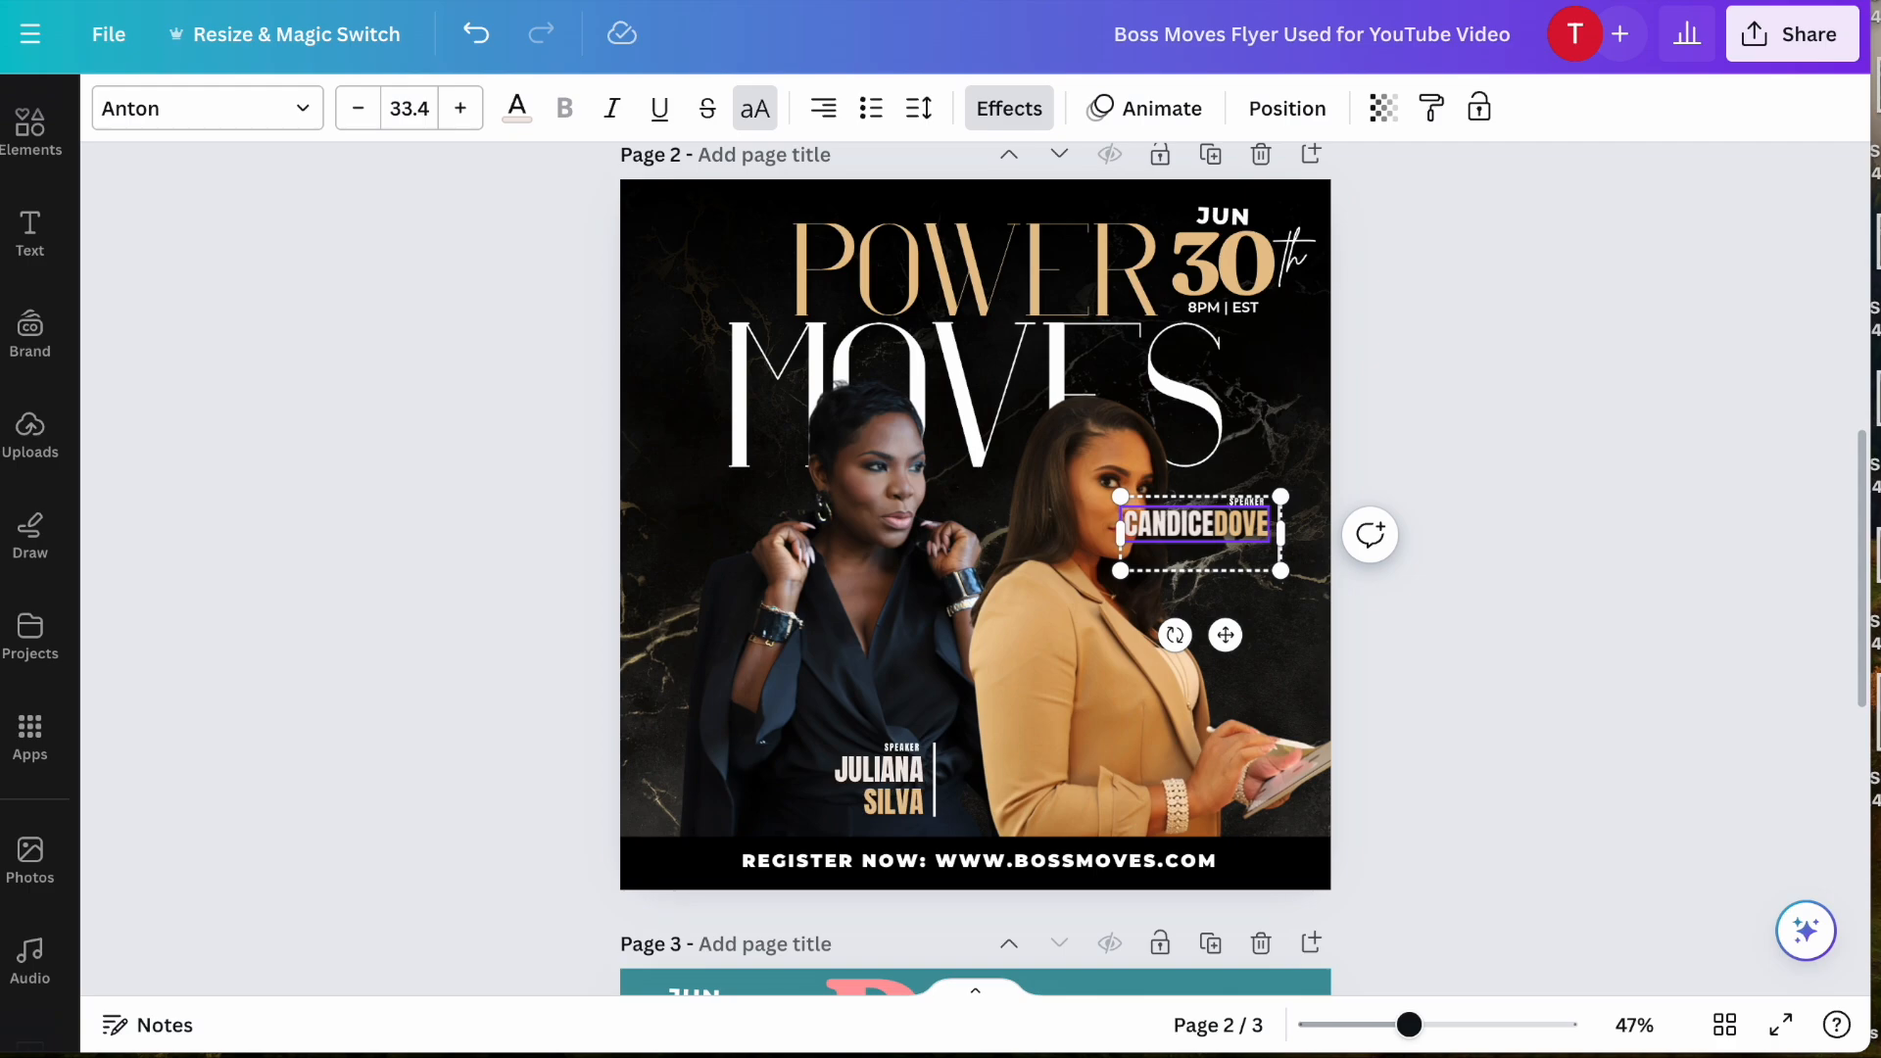
{"action": "key", "text": "Return"}
{"action": "key", "text": "BackSpace"}
{"action": "key", "text": "BackSpace"}
{"action": "key", "text": "BackSpace"}
{"action": "key", "text": "BackSpace"}
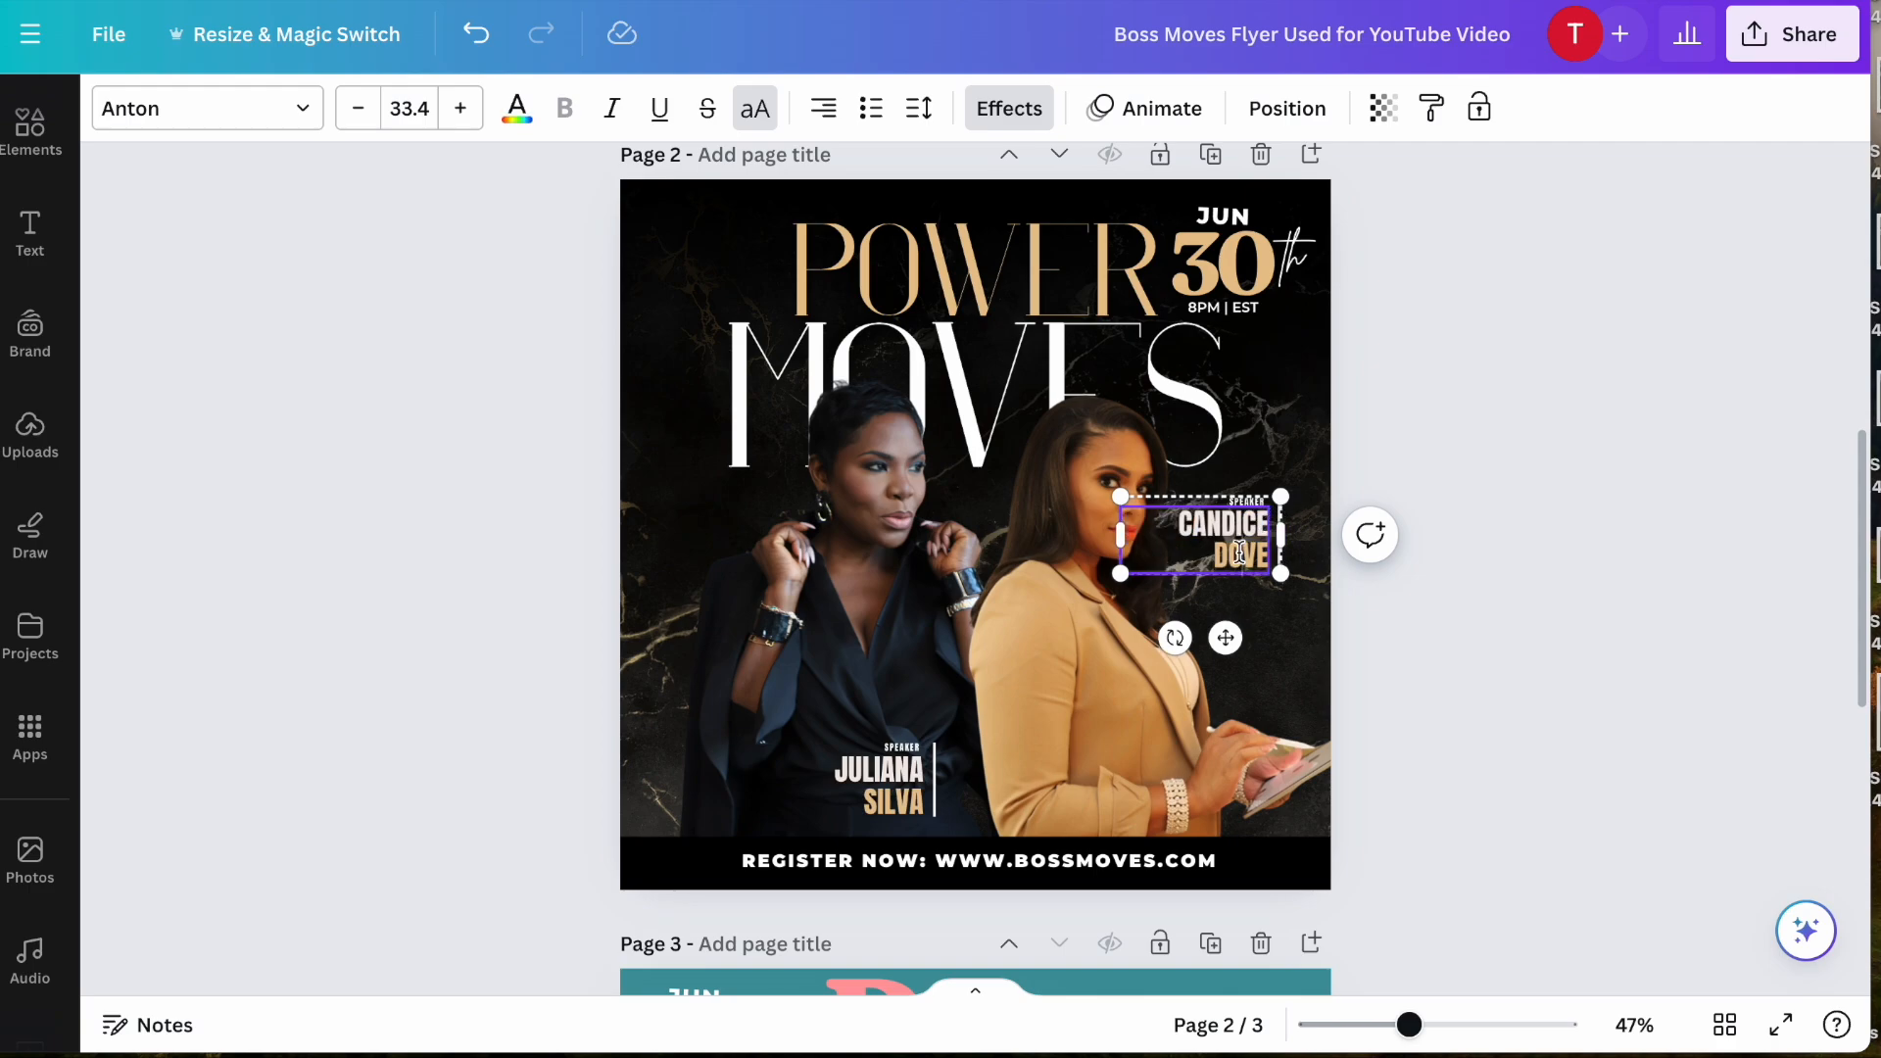
- Replace the first and last name in the dark-suited speaker's name block with the new speaker's name
{"action": "left_click", "coordinate": [797, 778]}
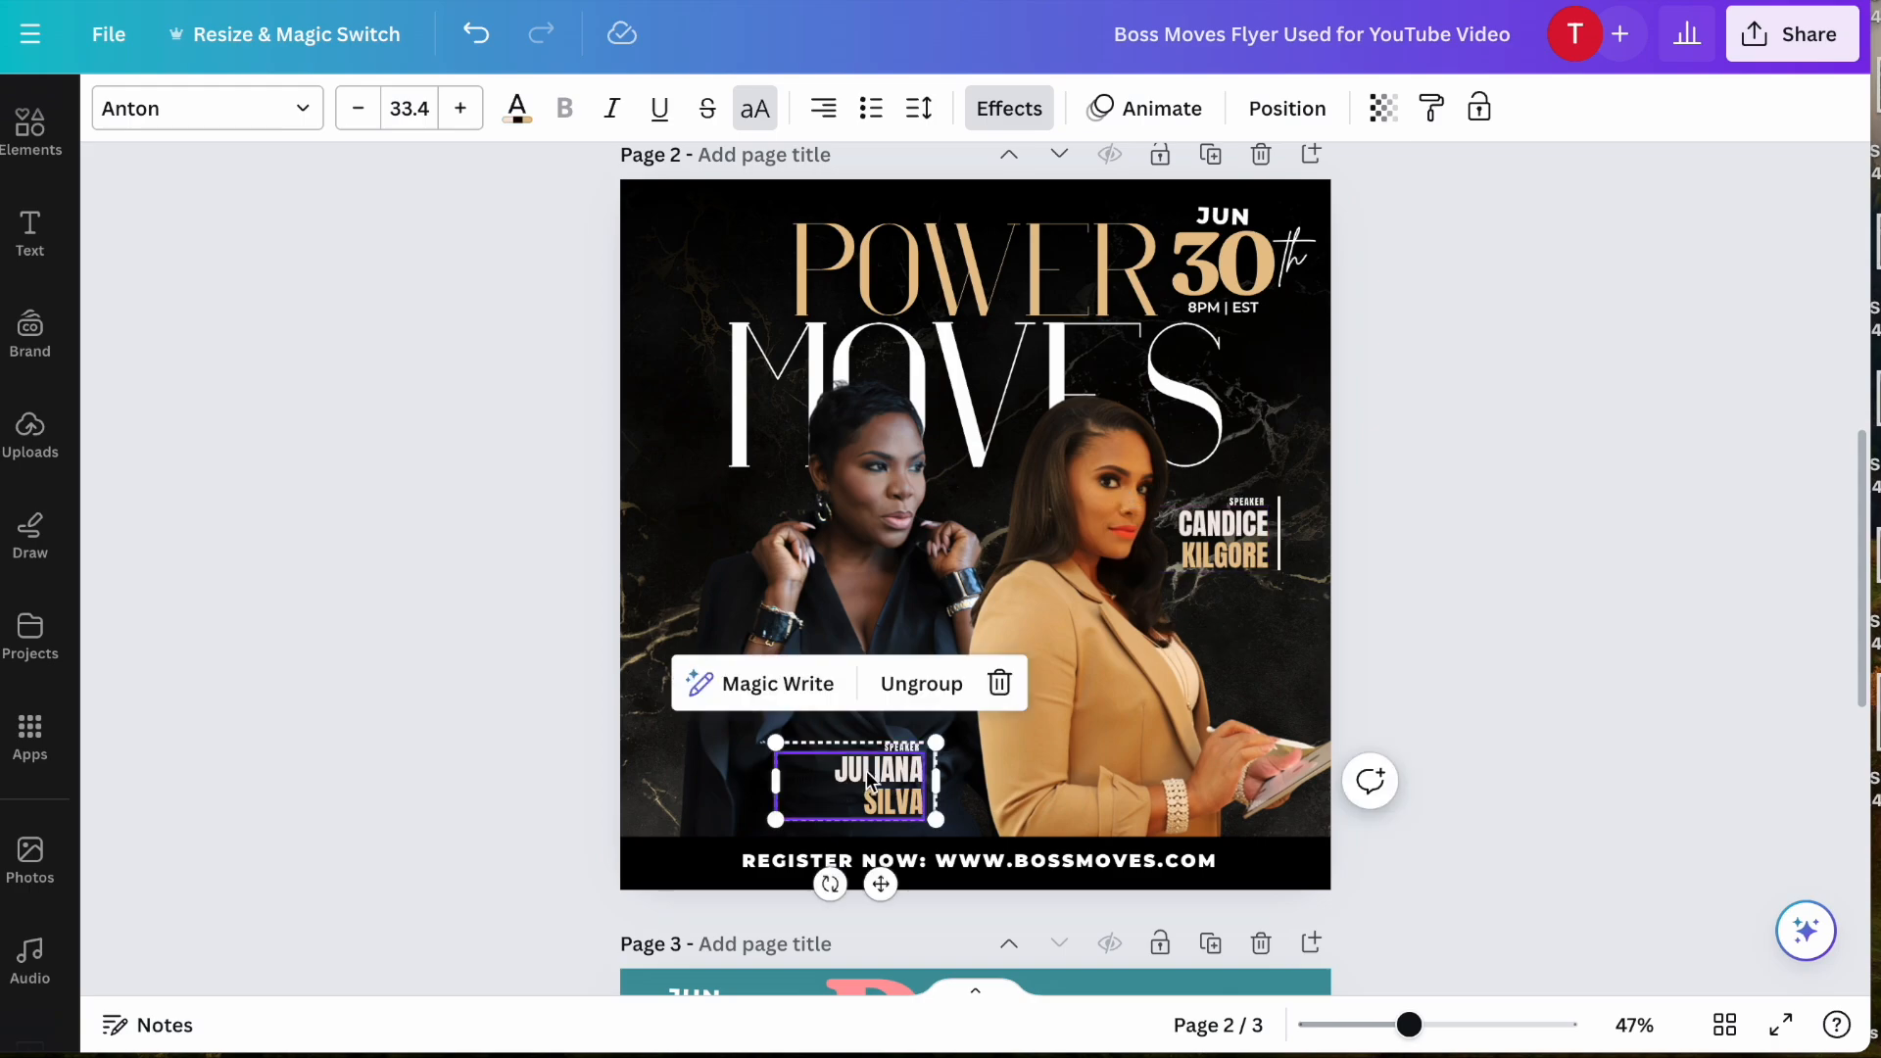
{"action": "double_click", "coordinate": [866, 770]}
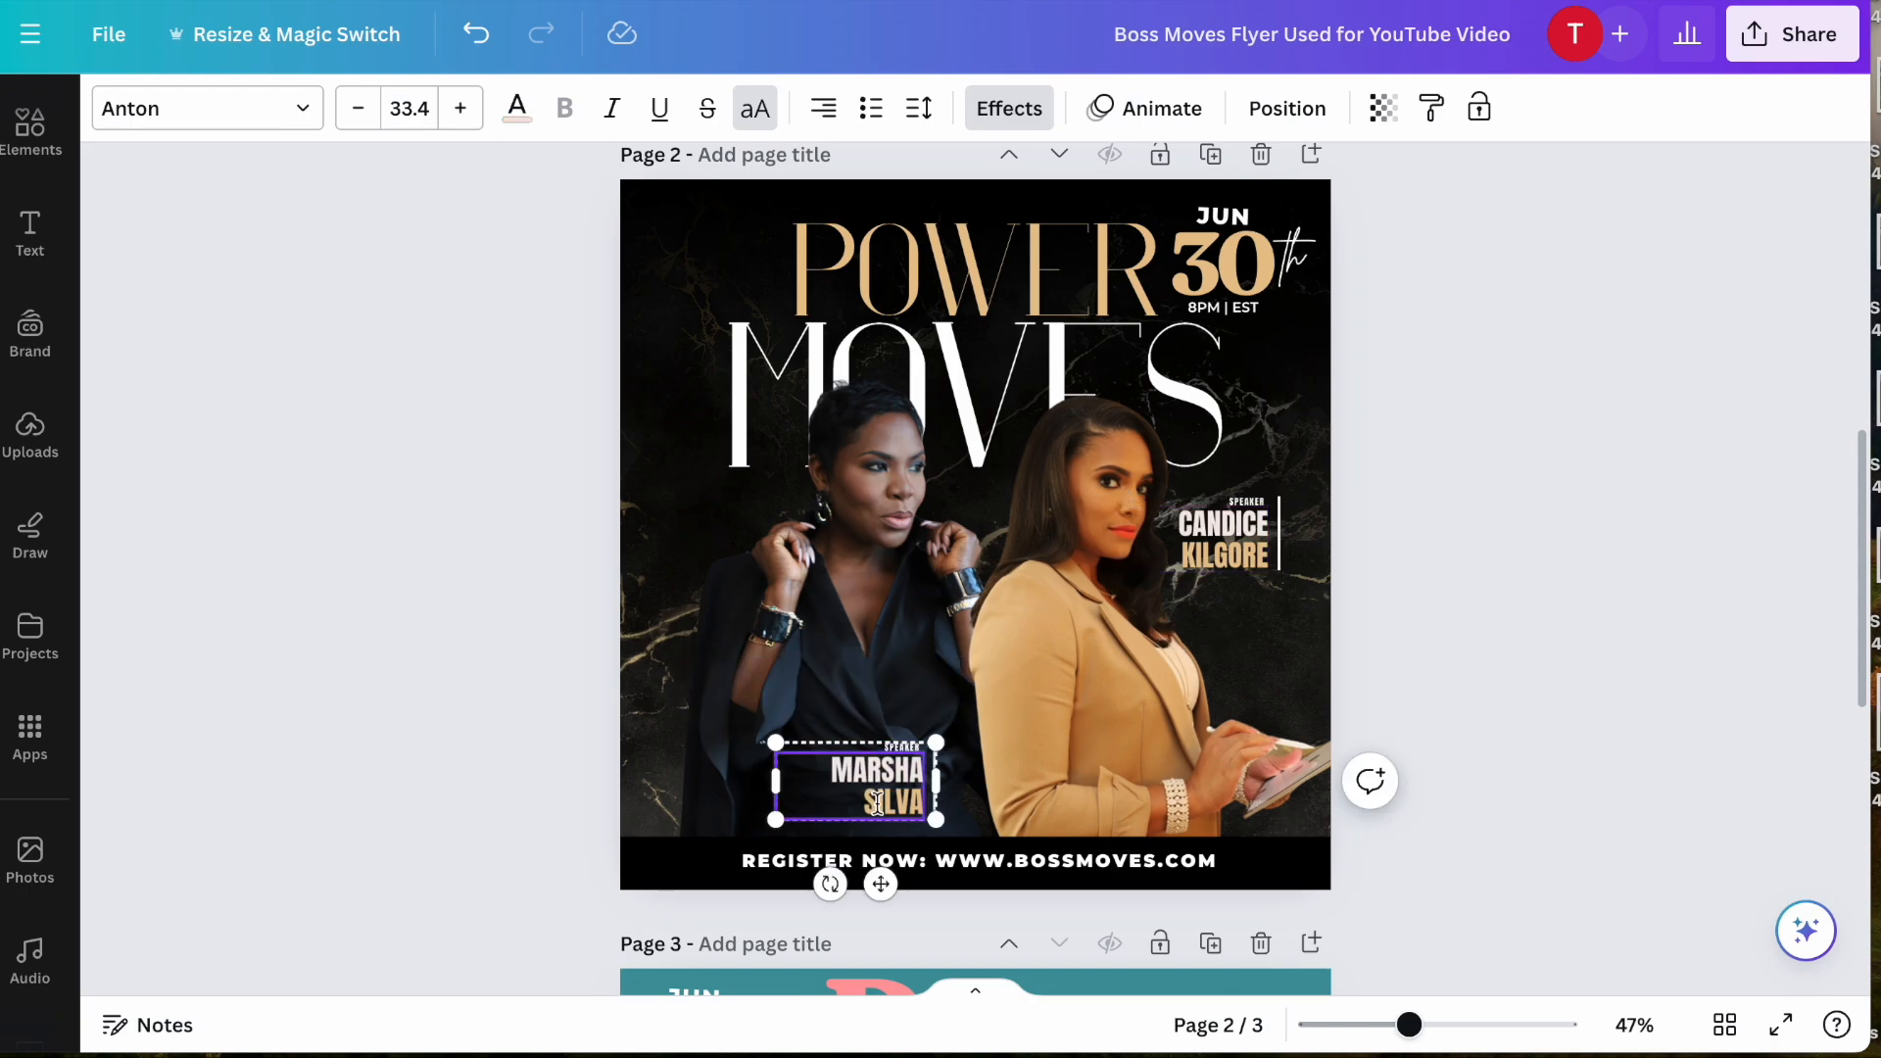
{"action": "double_click", "coordinate": [877, 804]}
{"action": "left_click", "coordinate": [485, 716]}
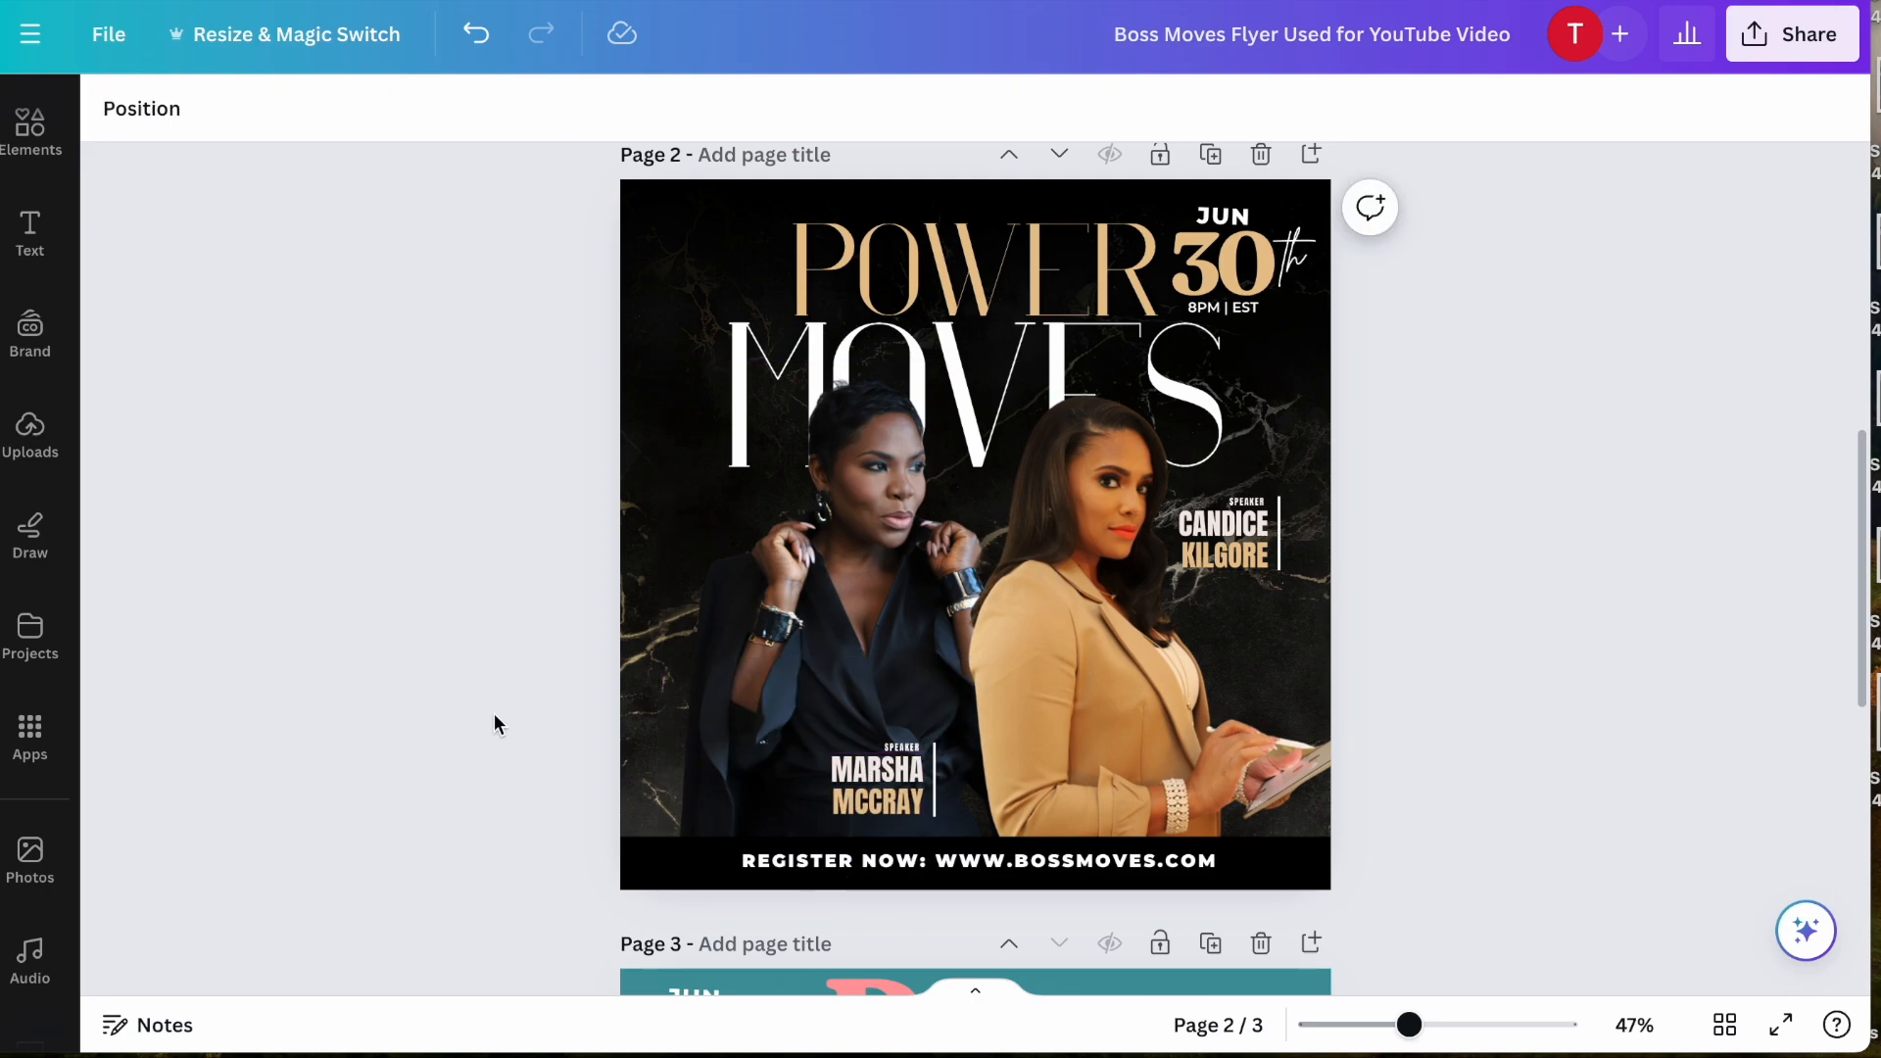
{"action": "scroll", "coordinate": [515, 721], "scroll_direction": "down", "scroll_amount": 1}
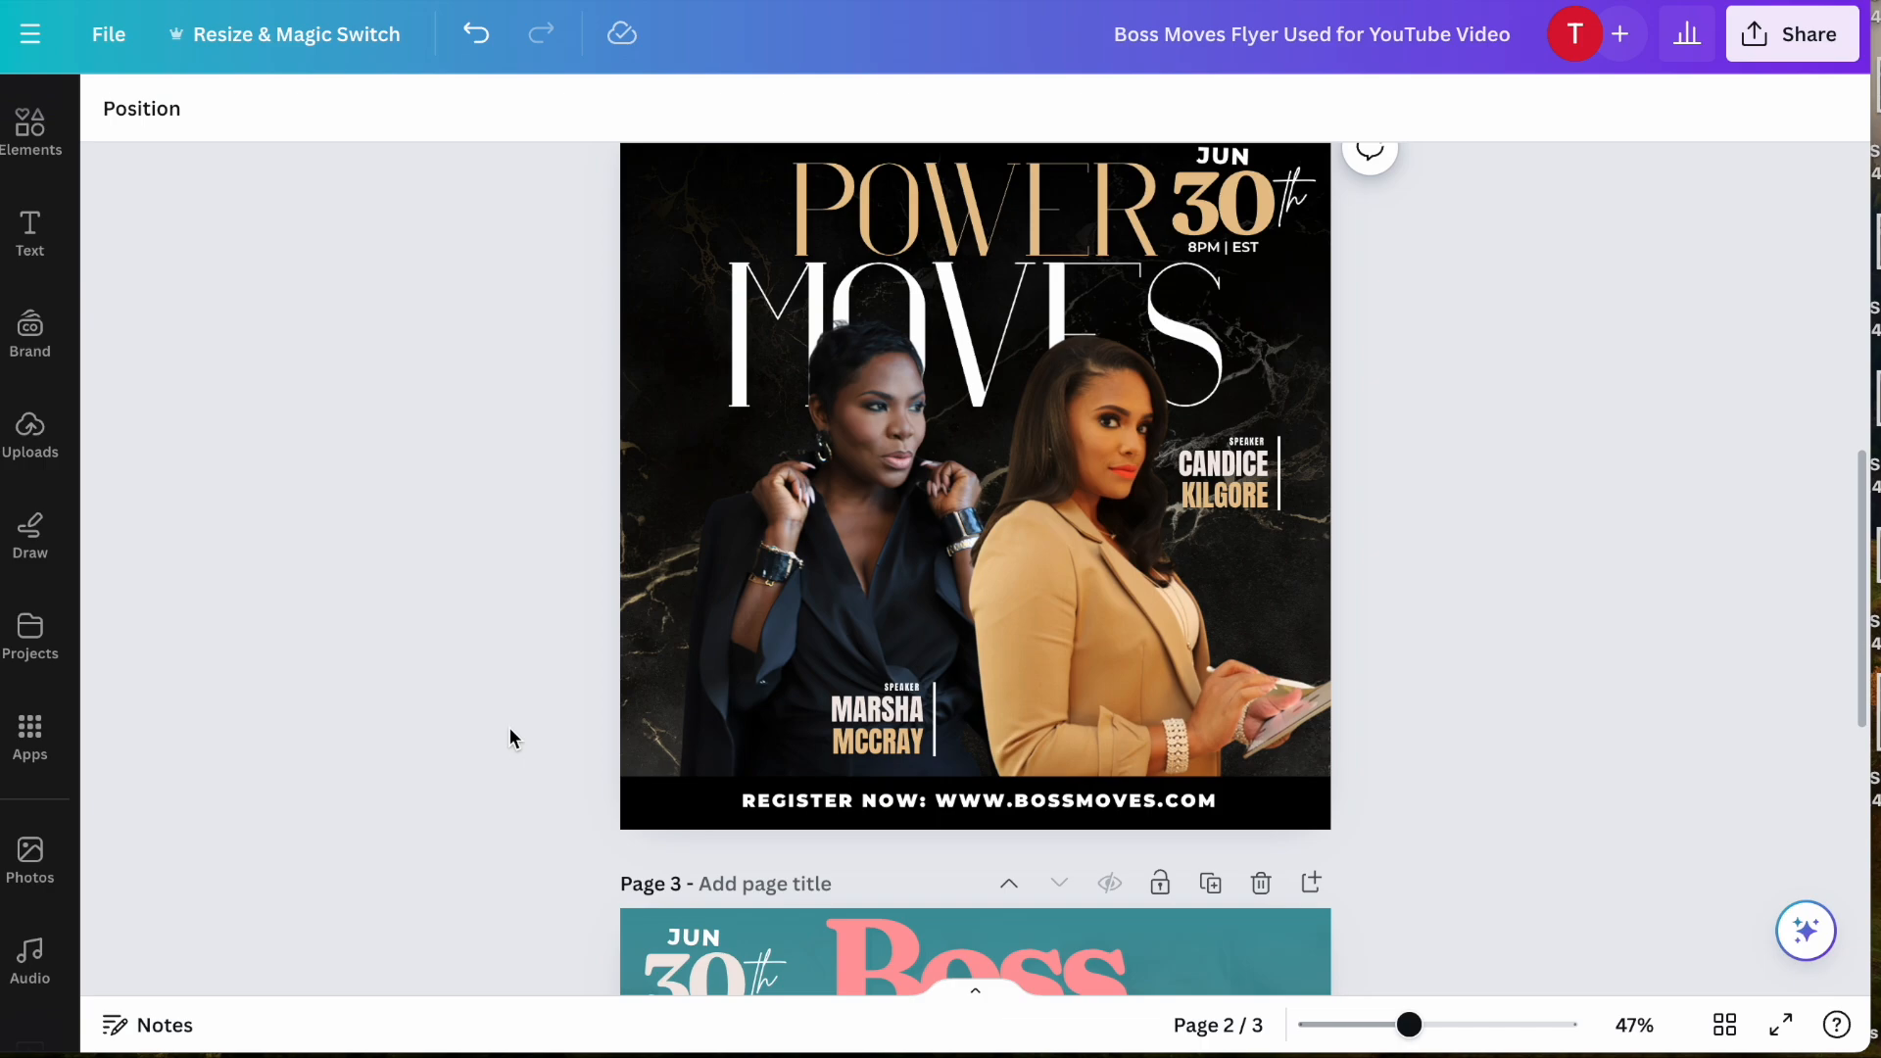
{"action": "scroll", "coordinate": [508, 727], "scroll_direction": "up", "scroll_amount": 3}
{"action": "scroll", "coordinate": [509, 727], "scroll_direction": "down", "scroll_amount": 1}
{"action": "left_click", "coordinate": [1004, 856]}
{"action": "left_click", "coordinate": [1033, 866]}
{"action": "left_click_drag", "start_coordinate": [1076, 868], "coordinate": [1019, 864]}
{"action": "type", "text": "POWER"}
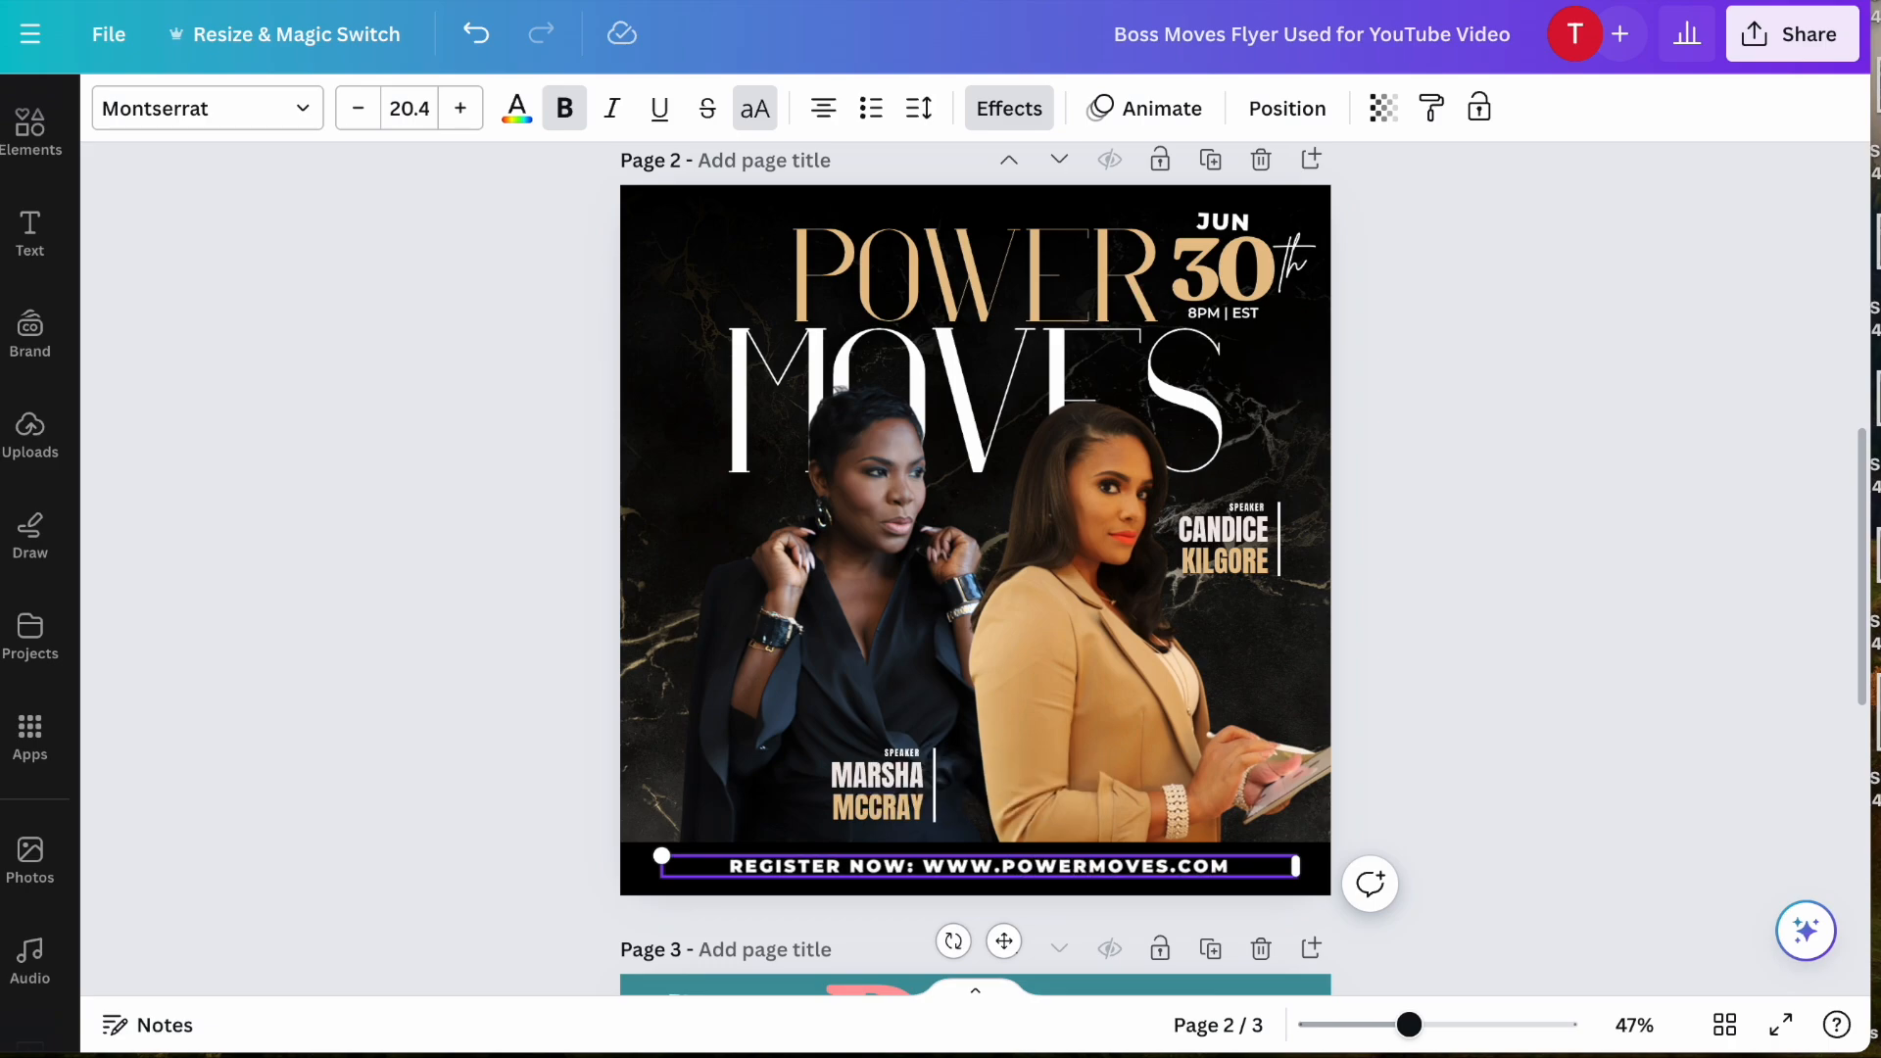
{"action": "left_click", "coordinate": [504, 829]}
{"action": "scroll", "coordinate": [505, 829], "scroll_direction": "down", "scroll_amount": 1}
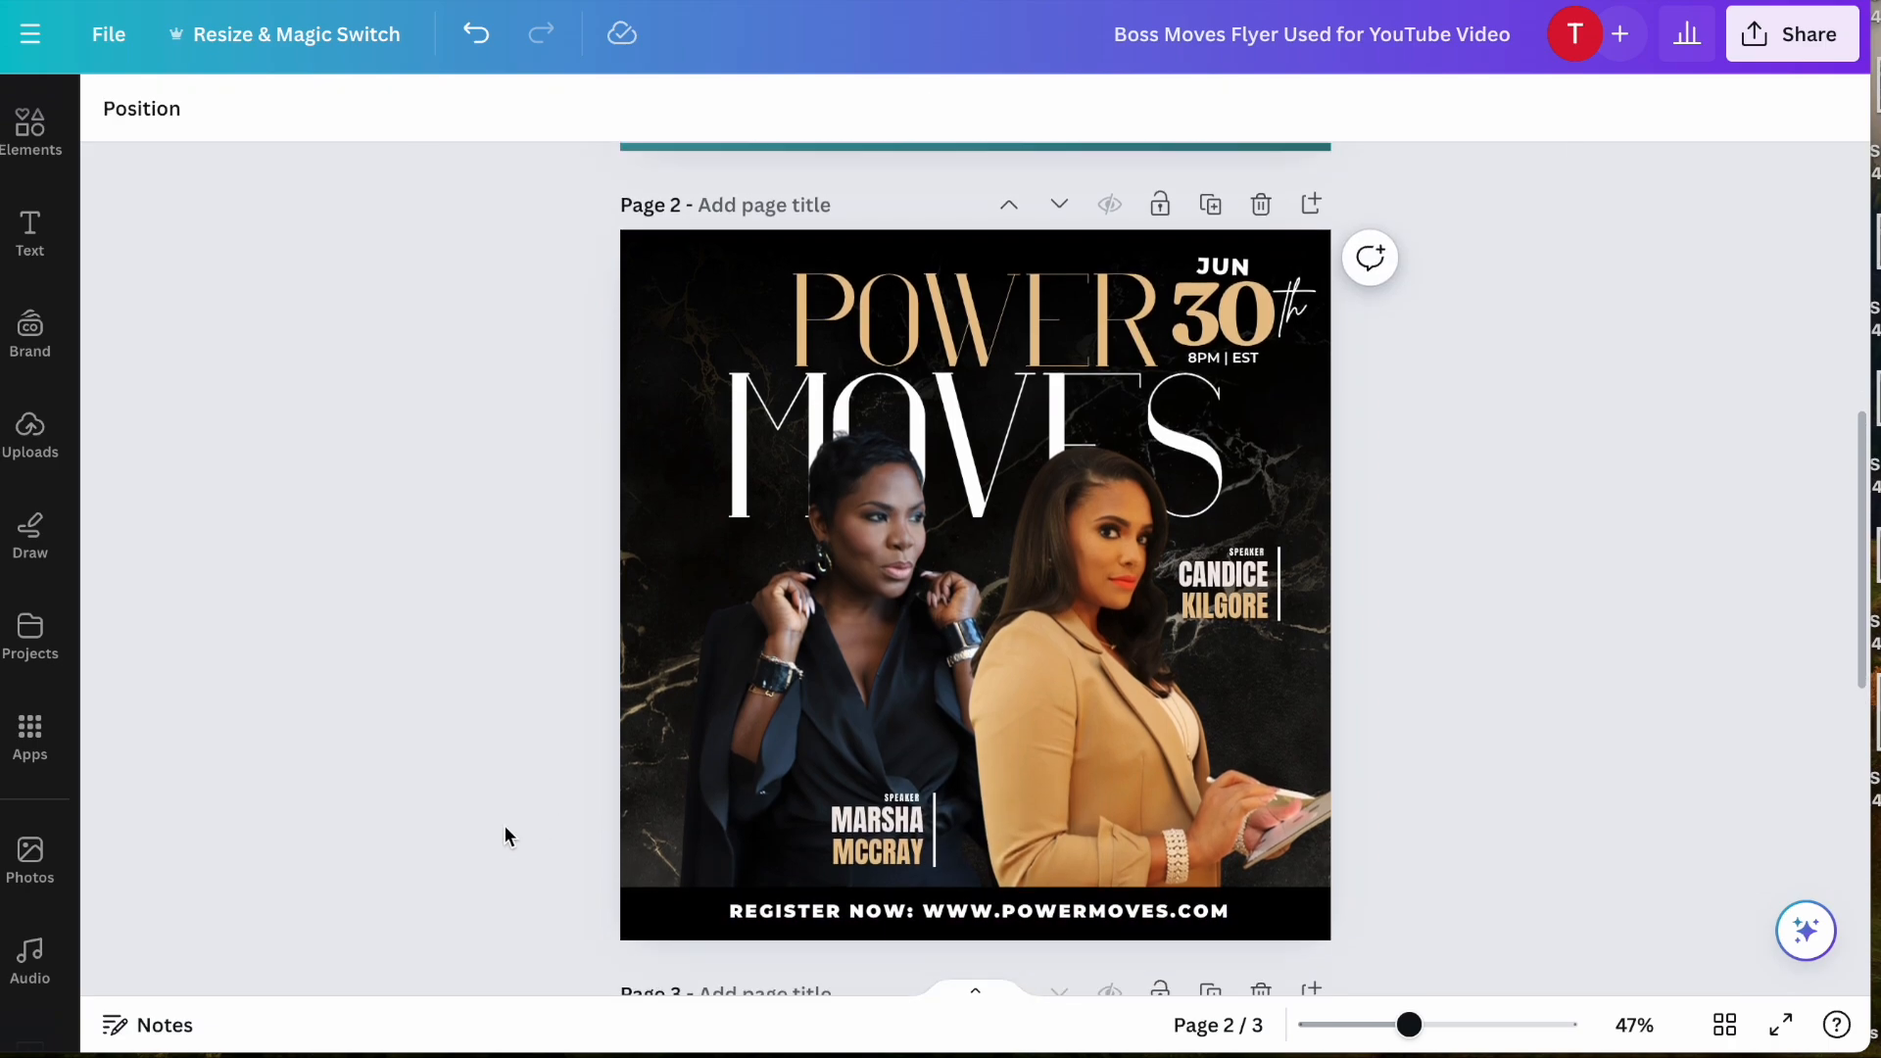
- Set the date number "30" in CC Afterglow Regular
{"action": "scroll", "coordinate": [503, 829], "scroll_direction": "up", "scroll_amount": 1}
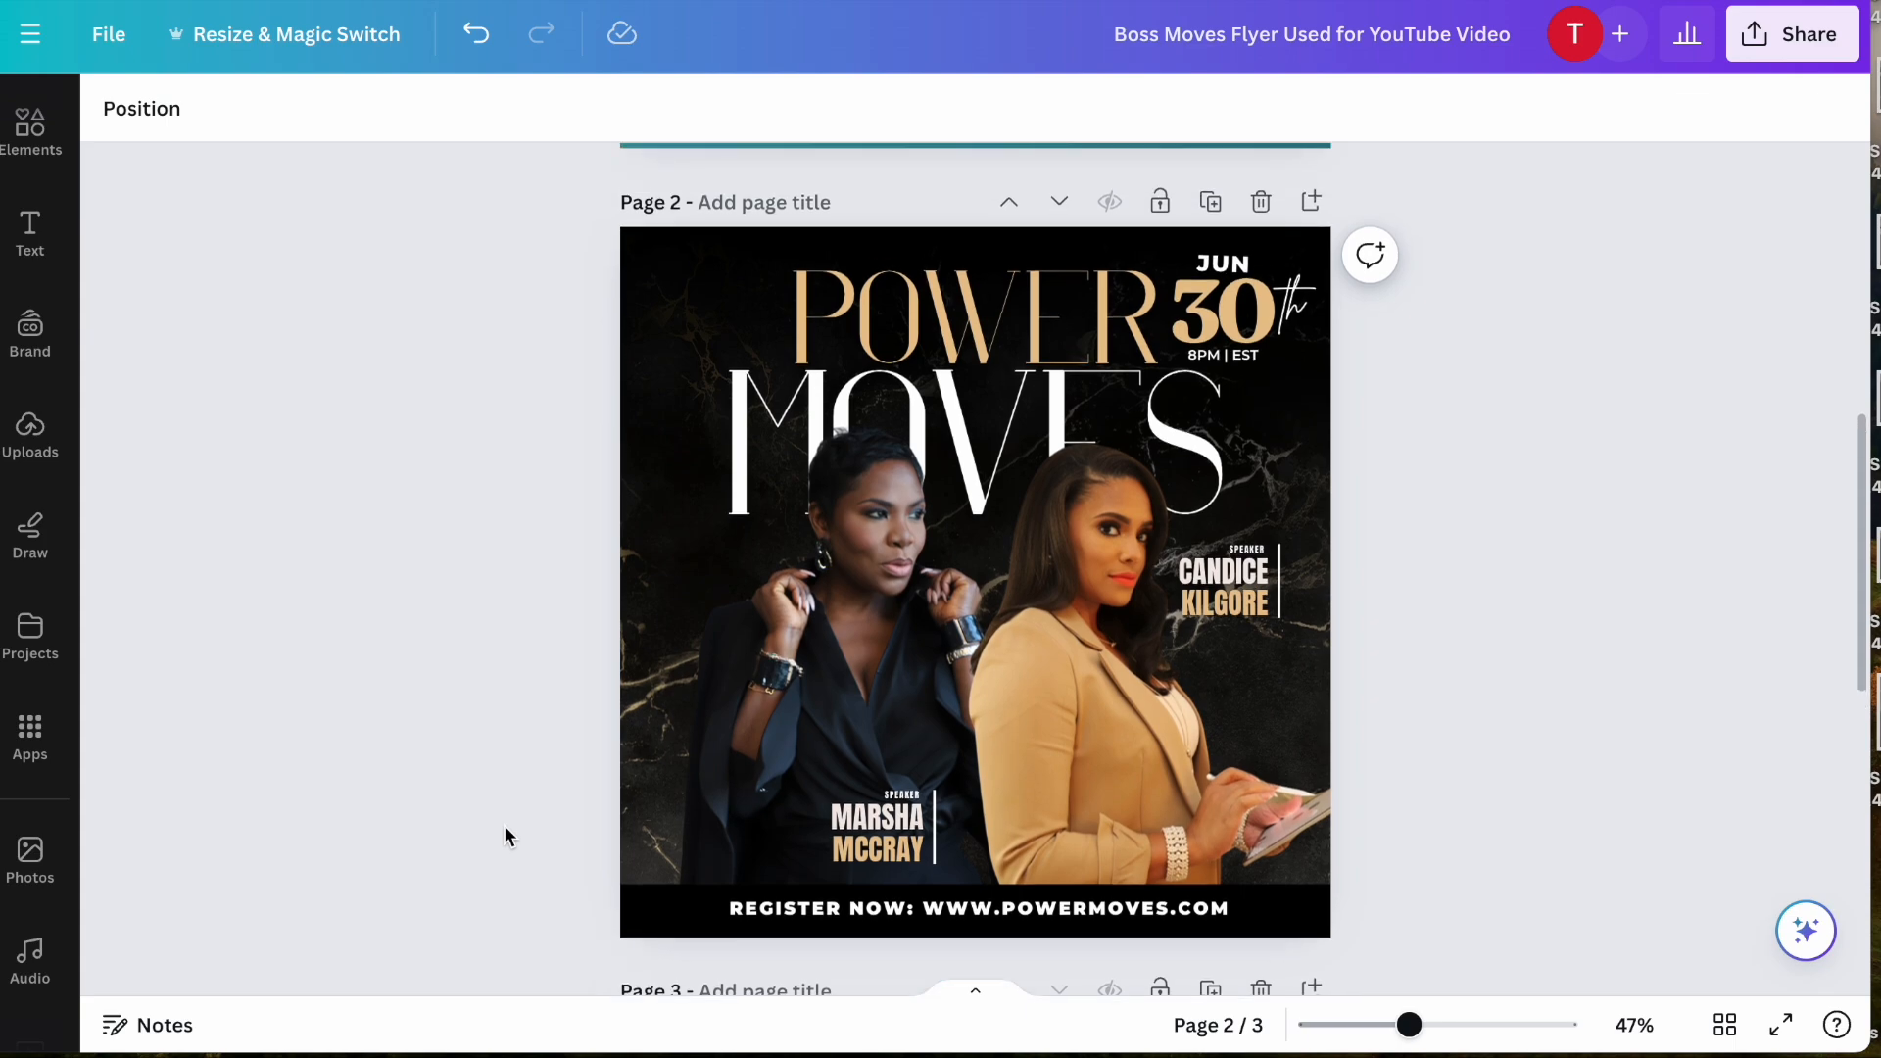
{"action": "left_click", "coordinate": [1247, 318]}
{"action": "double_click", "coordinate": [1244, 310]}
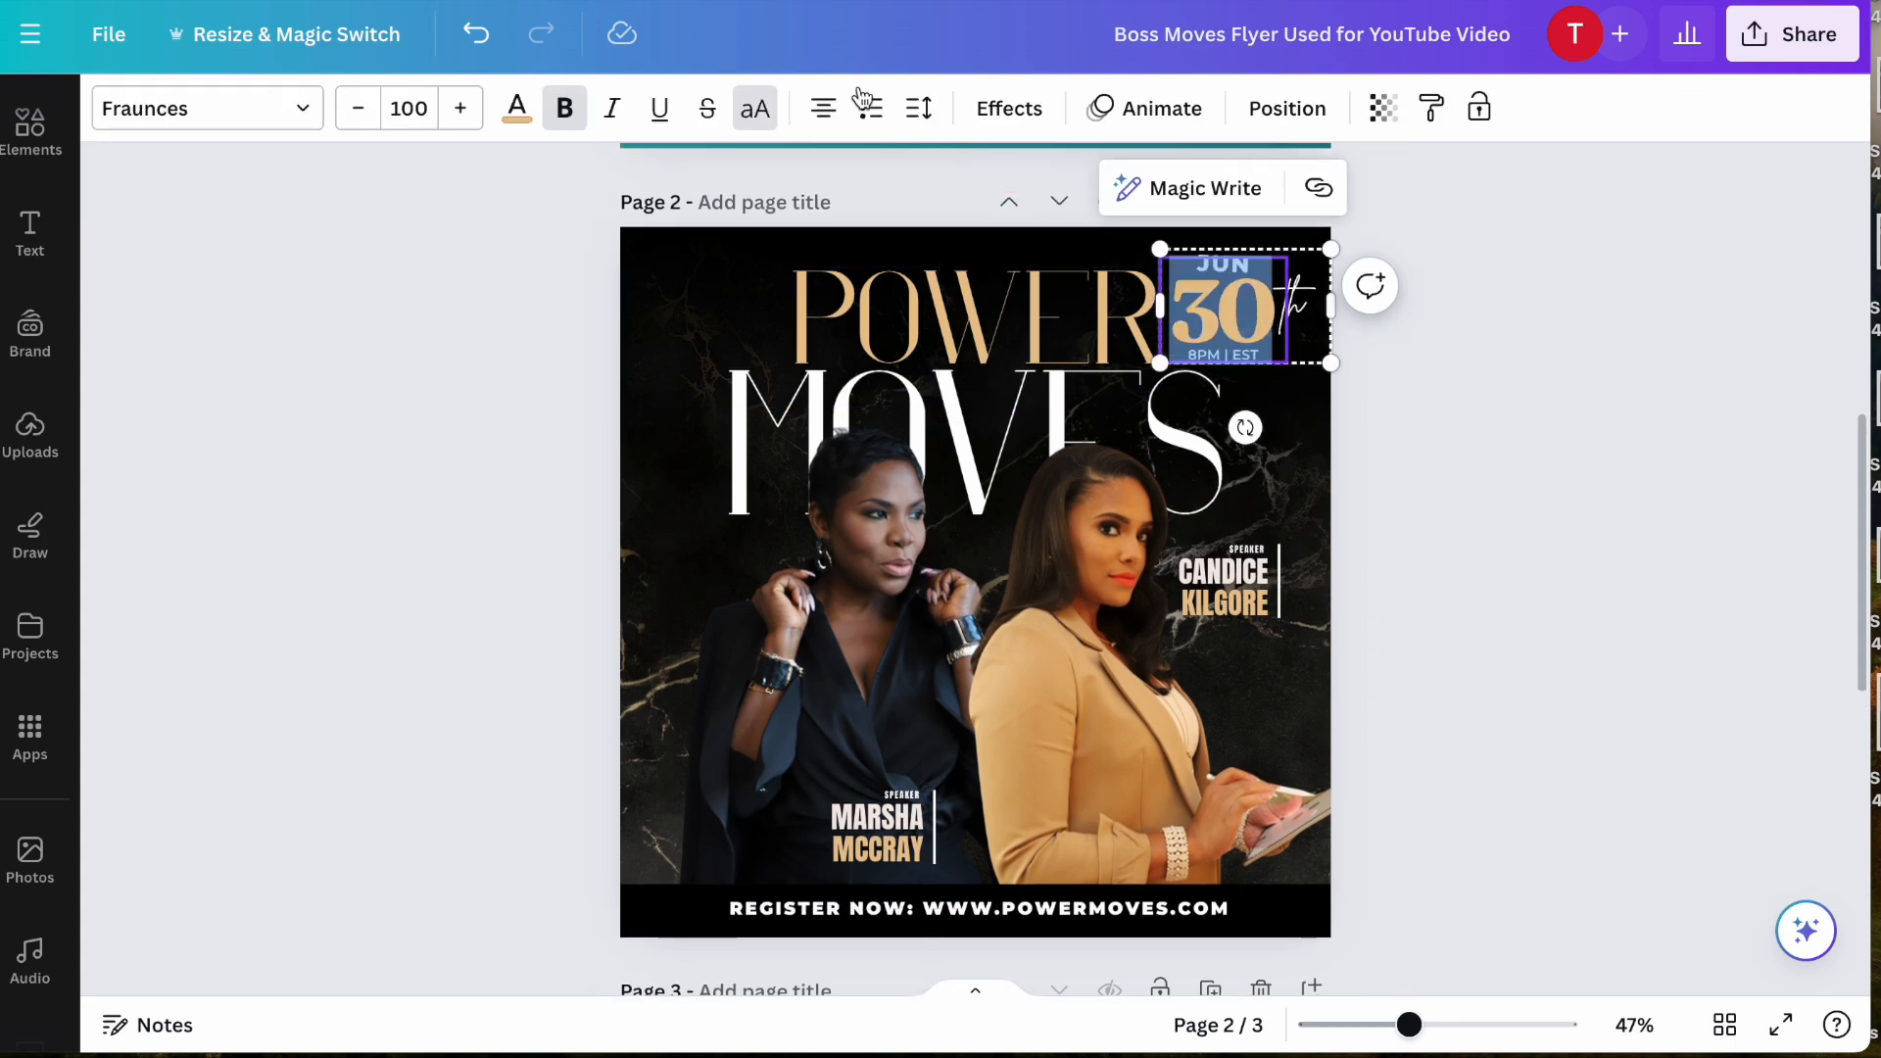
{"action": "left_click", "coordinate": [294, 119]}
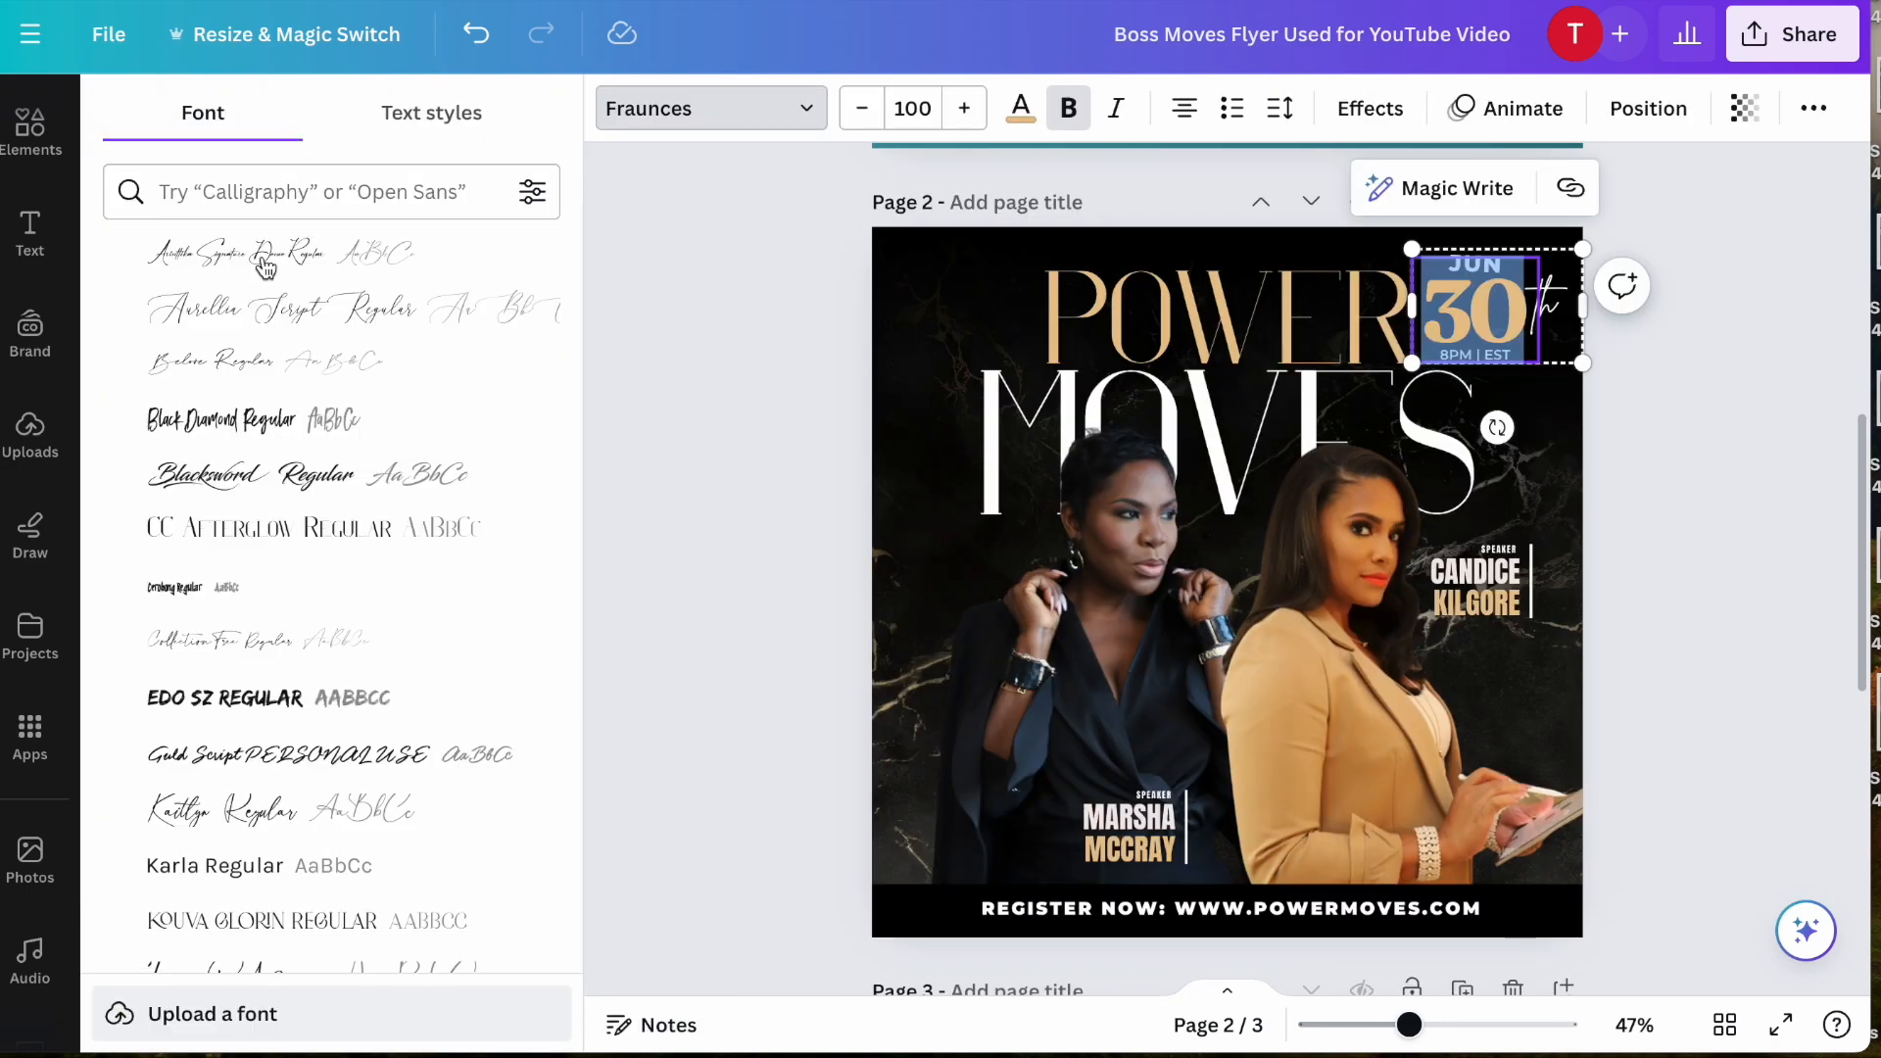
{"action": "left_click", "coordinate": [242, 526]}
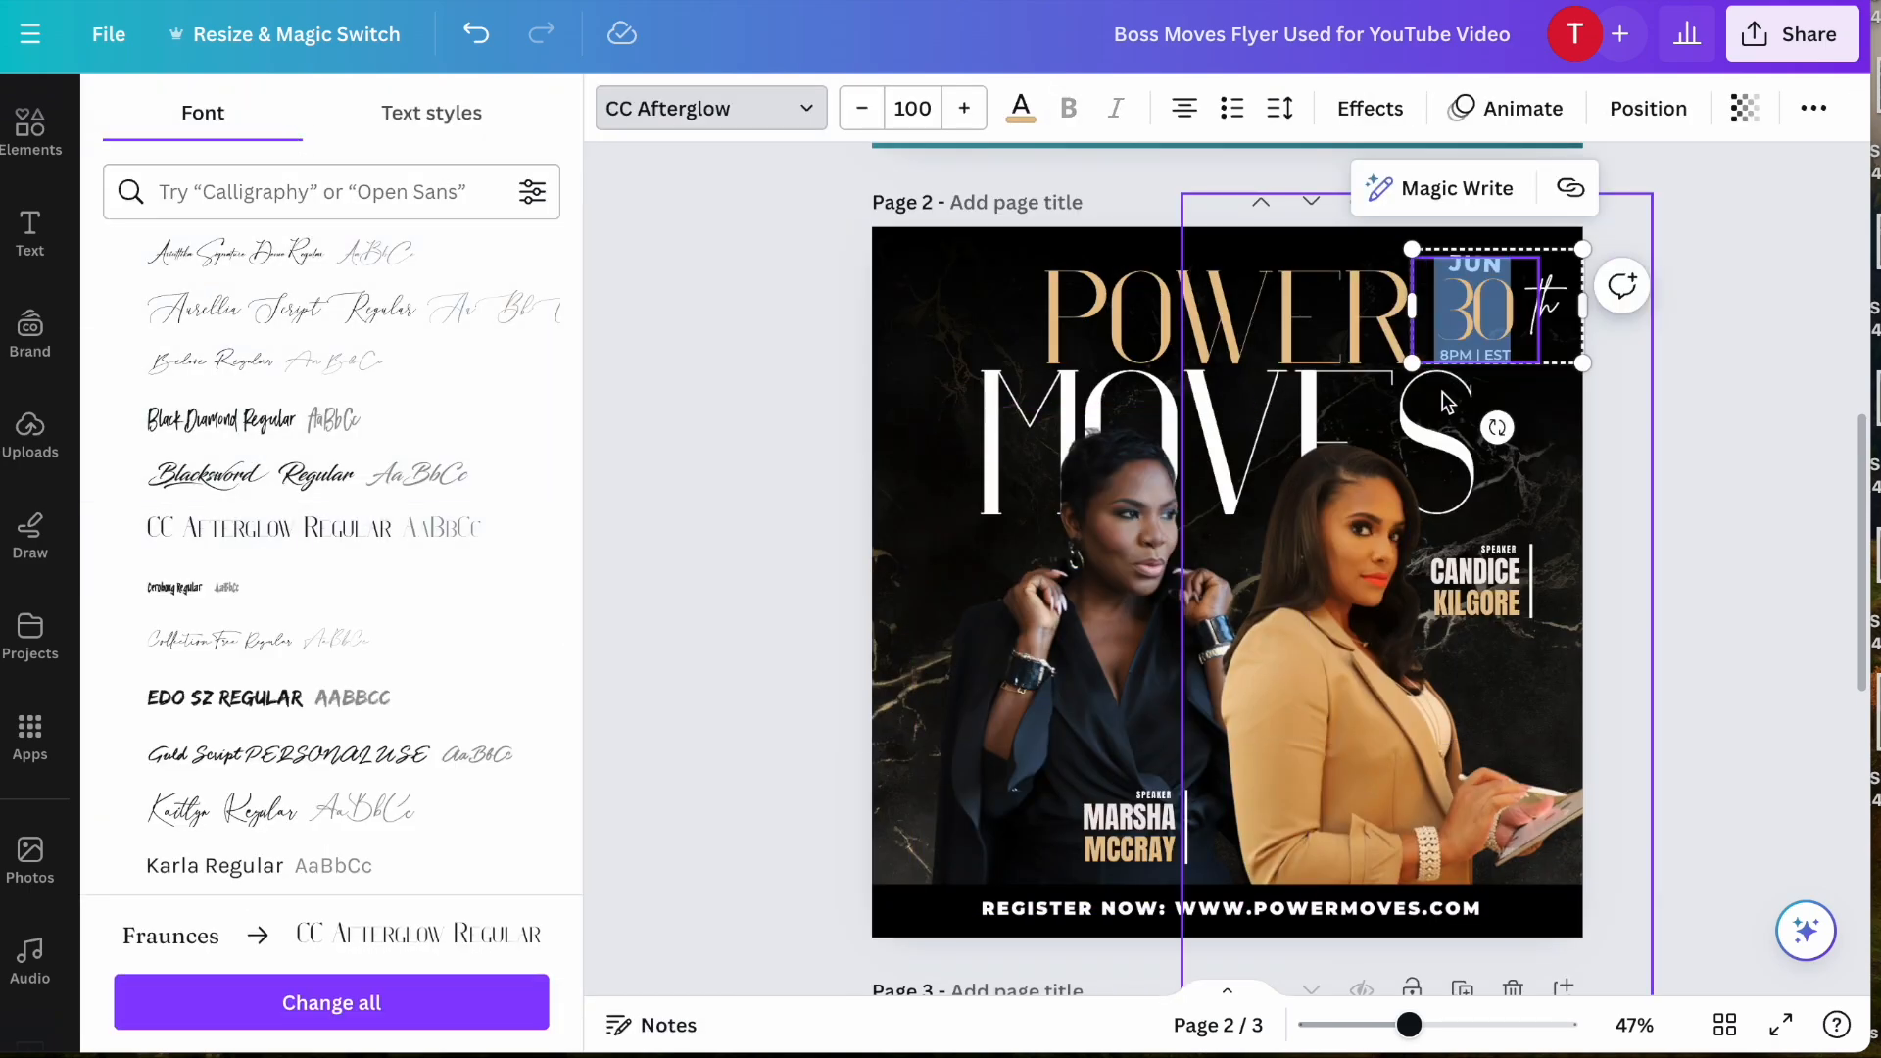
{"action": "left_click", "coordinate": [834, 535]}
{"action": "left_click", "coordinate": [585, 614]}
{"action": "left_click", "coordinate": [1240, 310]}
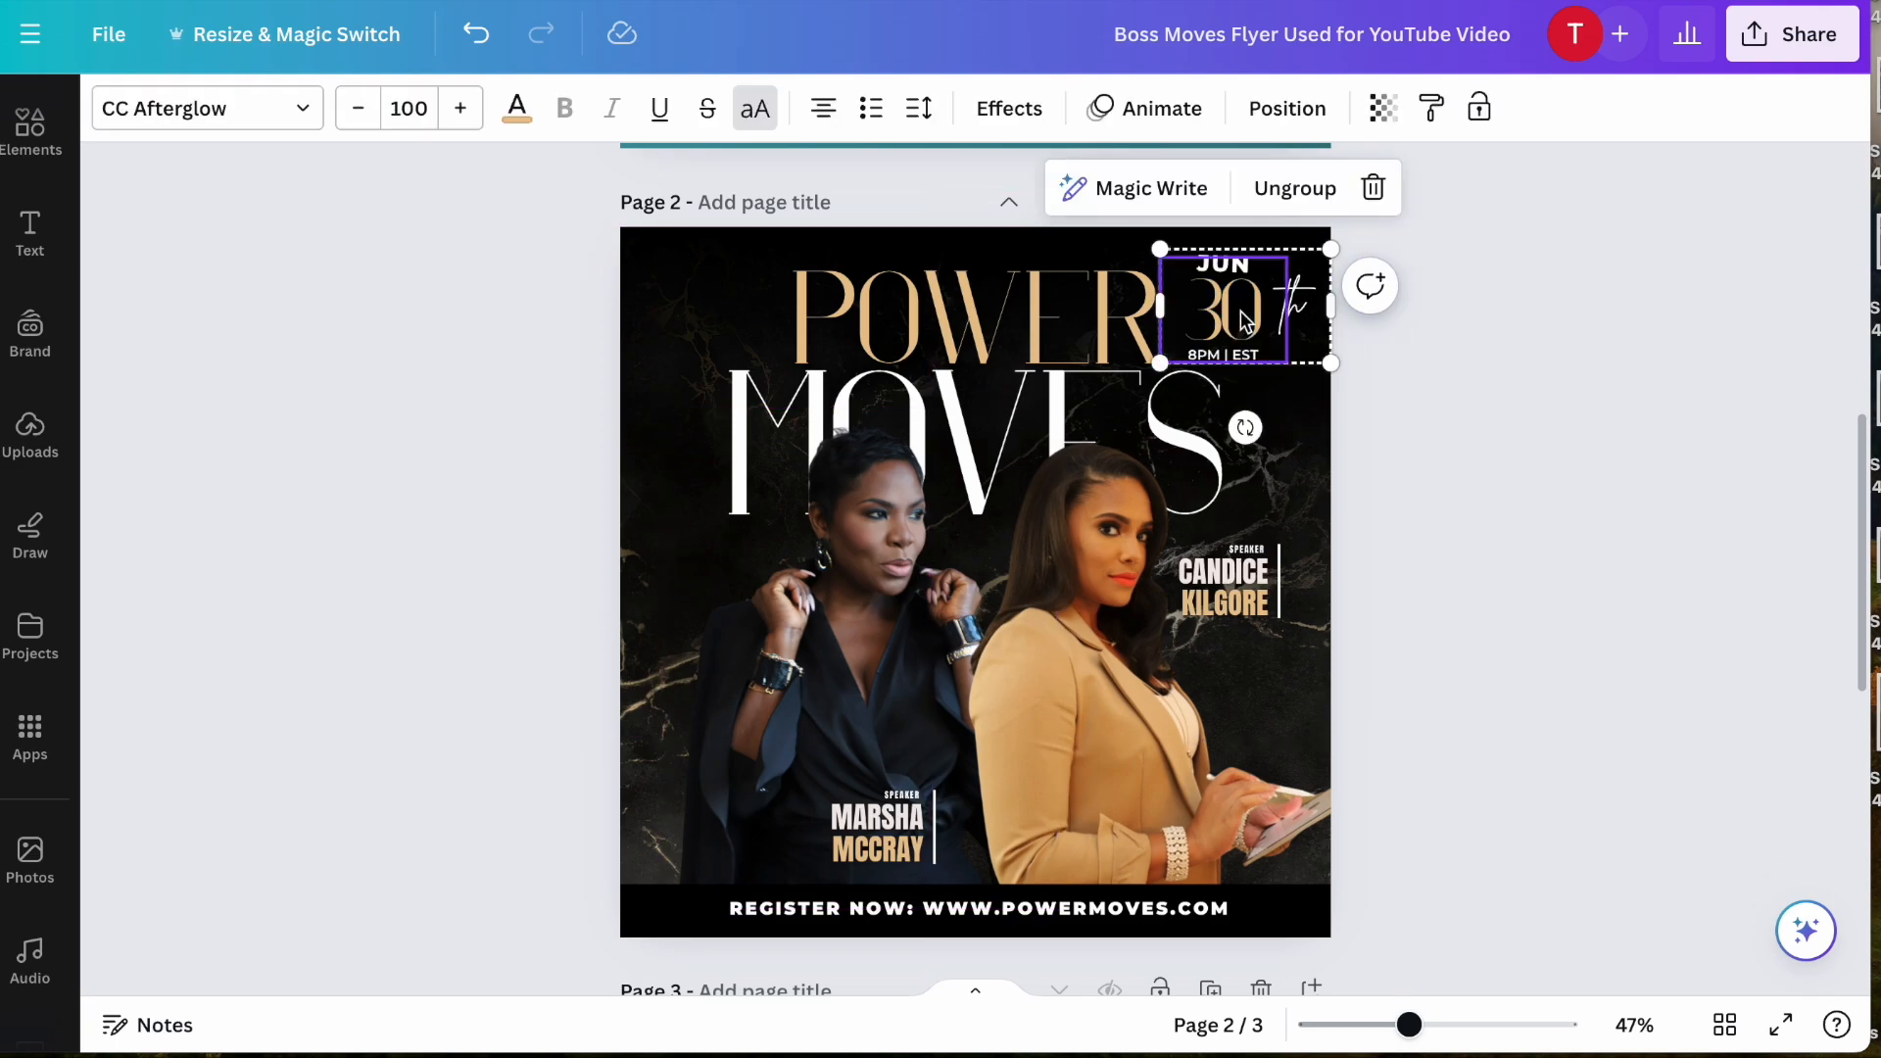
{"action": "double_click", "coordinate": [1240, 310]}
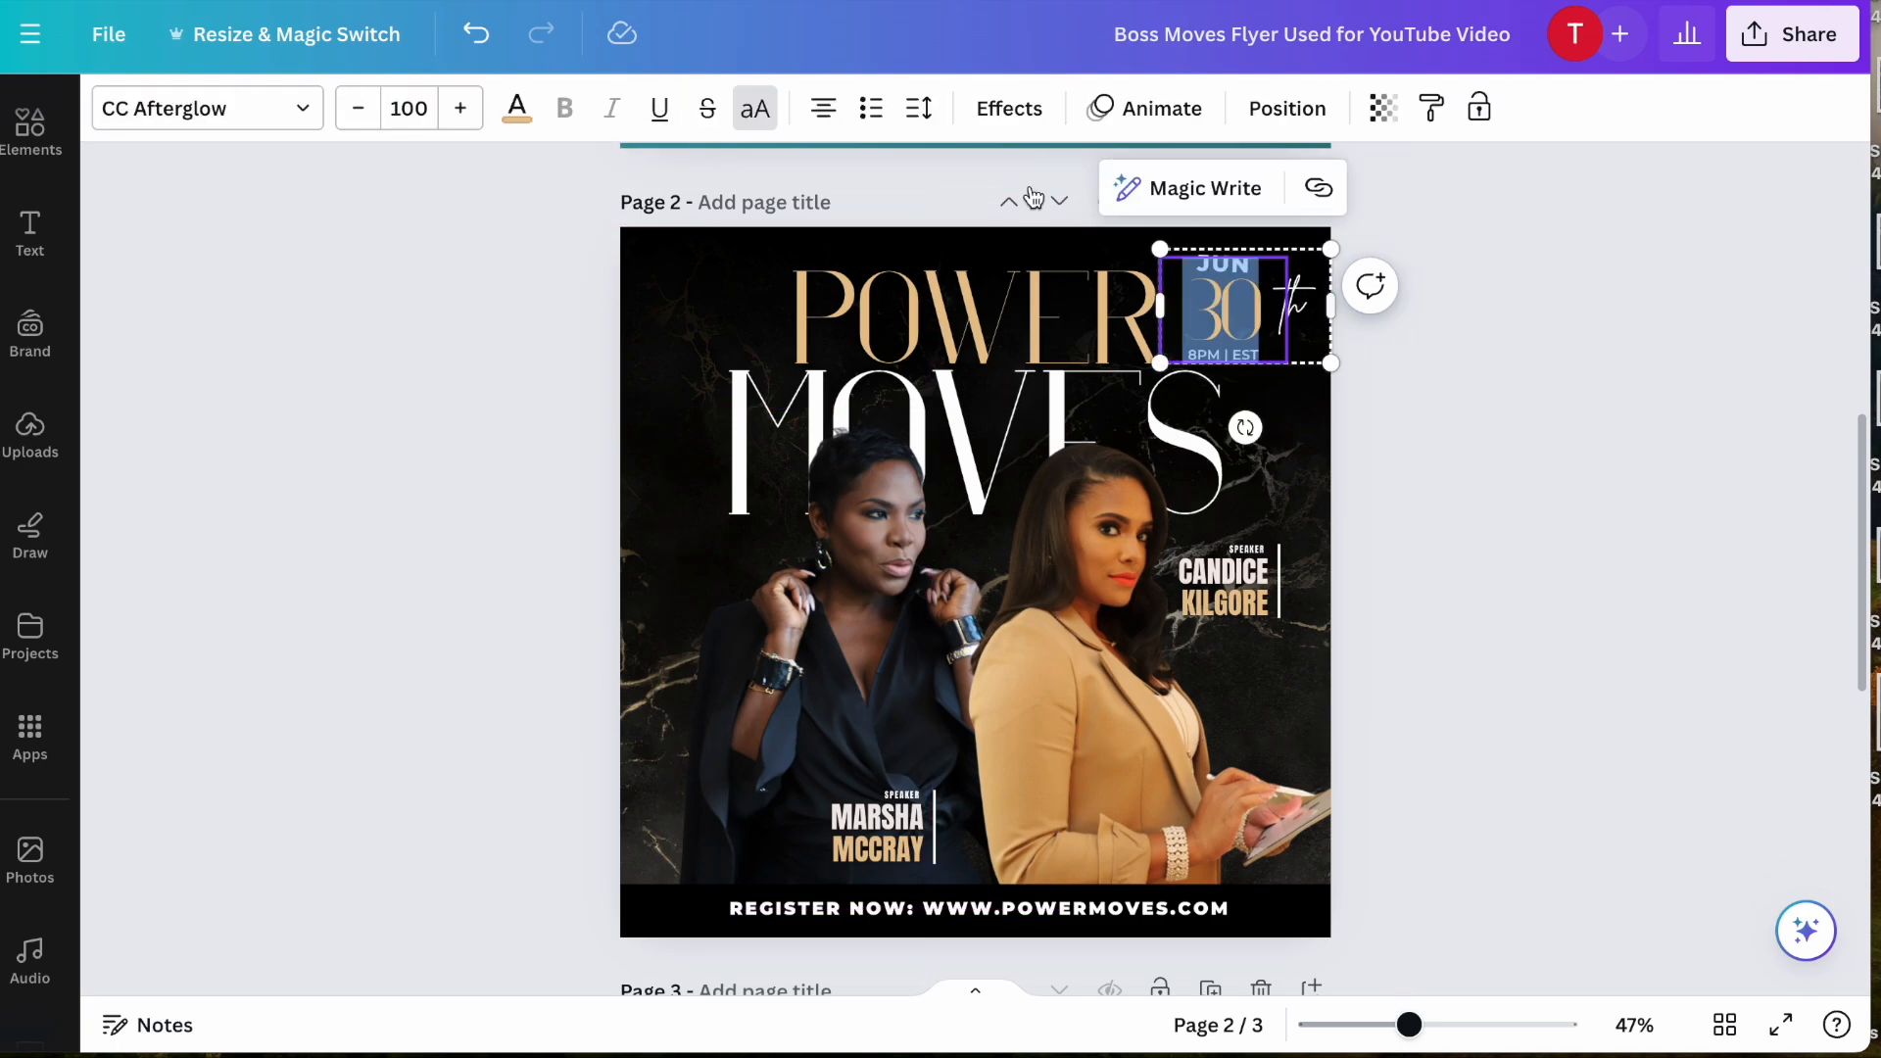
{"action": "left_click", "coordinate": [1494, 411]}
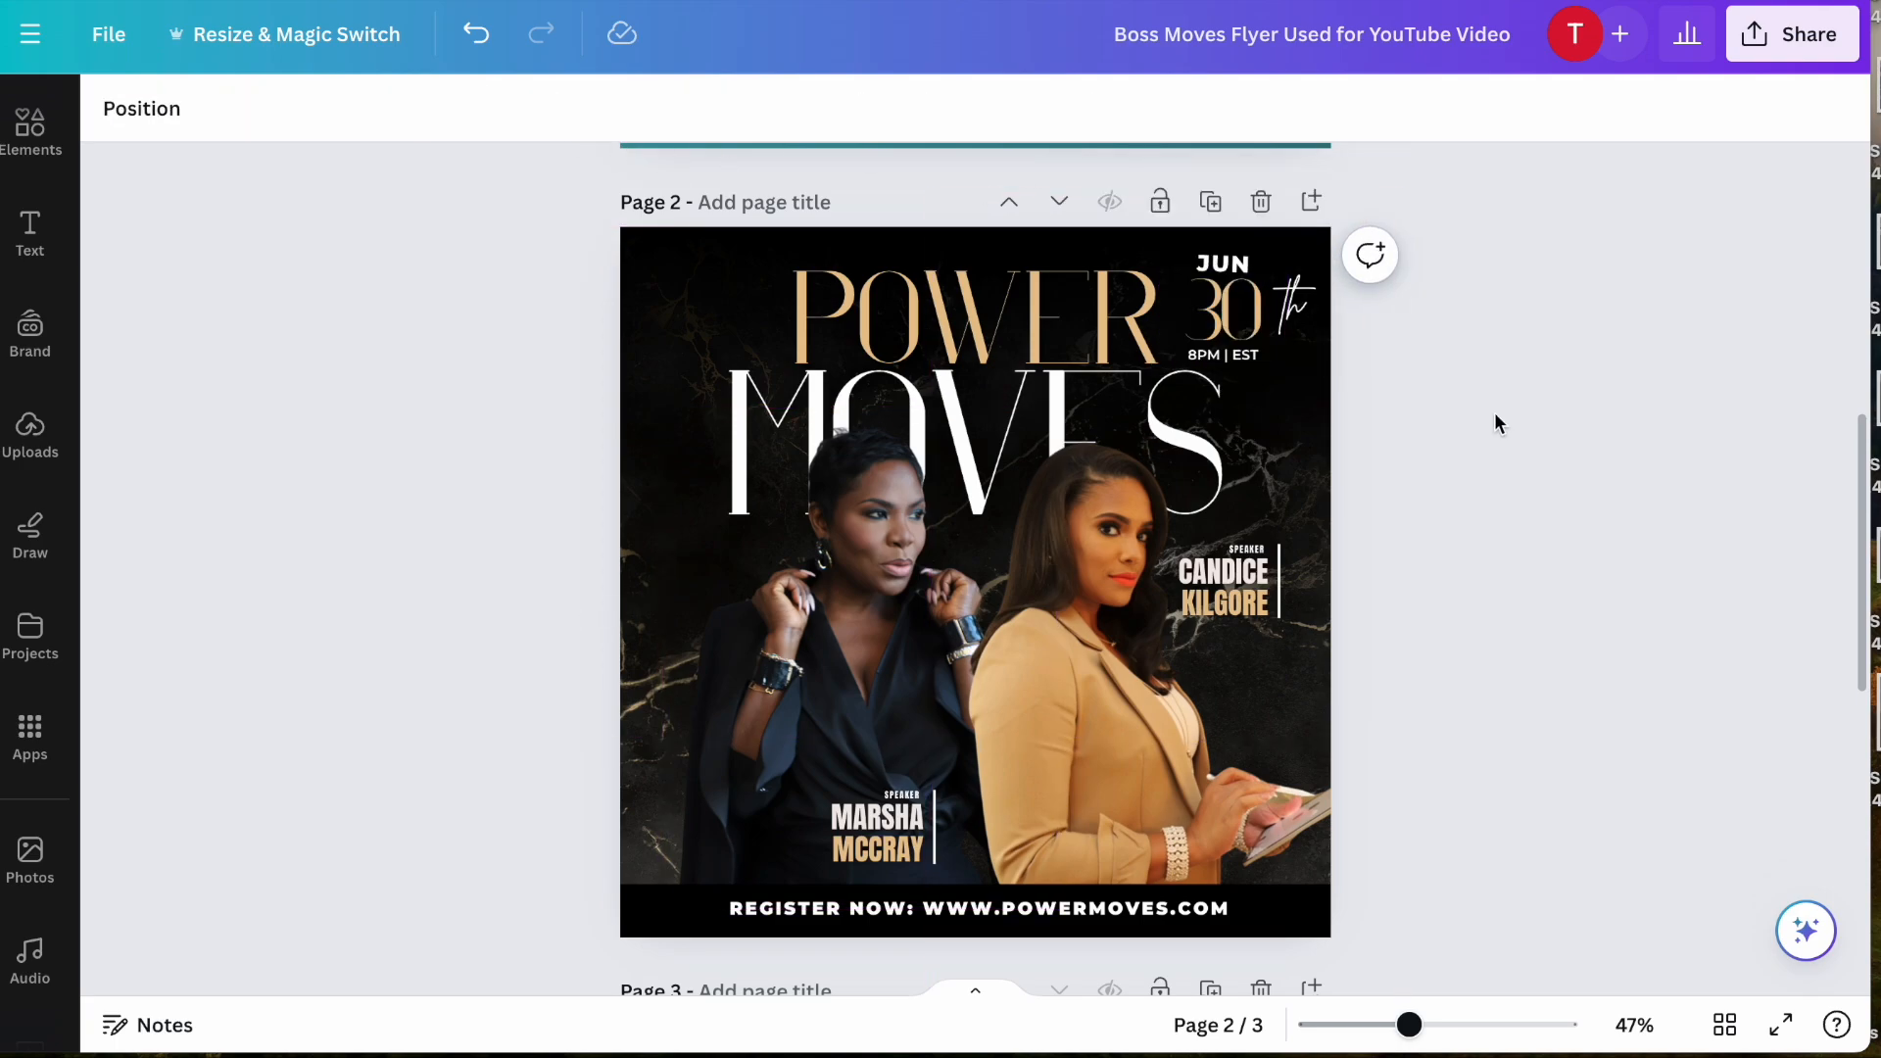
- Set the date number "30" in Malibu Regular
{"action": "left_click", "coordinate": [1241, 318]}
{"action": "double_click", "coordinate": [1240, 318]}
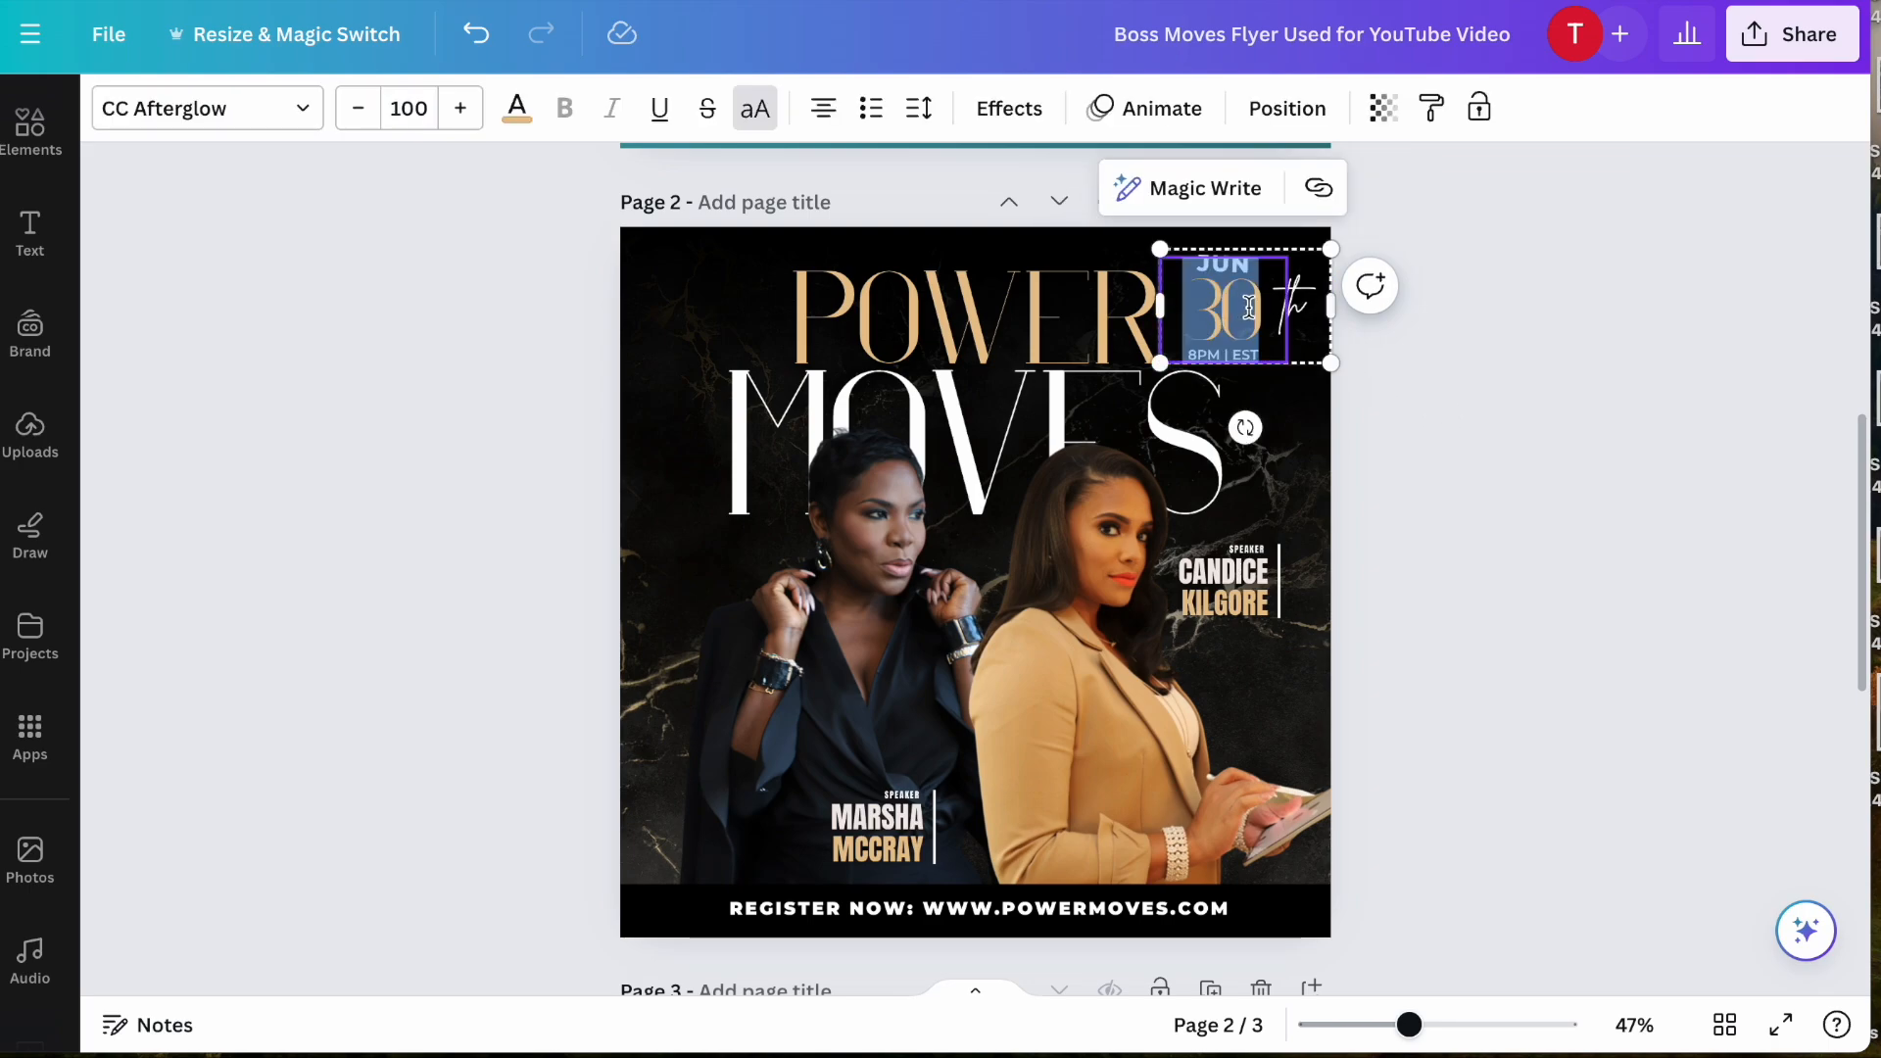
{"action": "left_click", "coordinate": [301, 113]}
{"action": "scroll", "coordinate": [344, 519], "scroll_direction": "down", "scroll_amount": 1}
{"action": "scroll", "coordinate": [344, 529], "scroll_direction": "down", "scroll_amount": 4}
{"action": "left_click", "coordinate": [288, 672]}
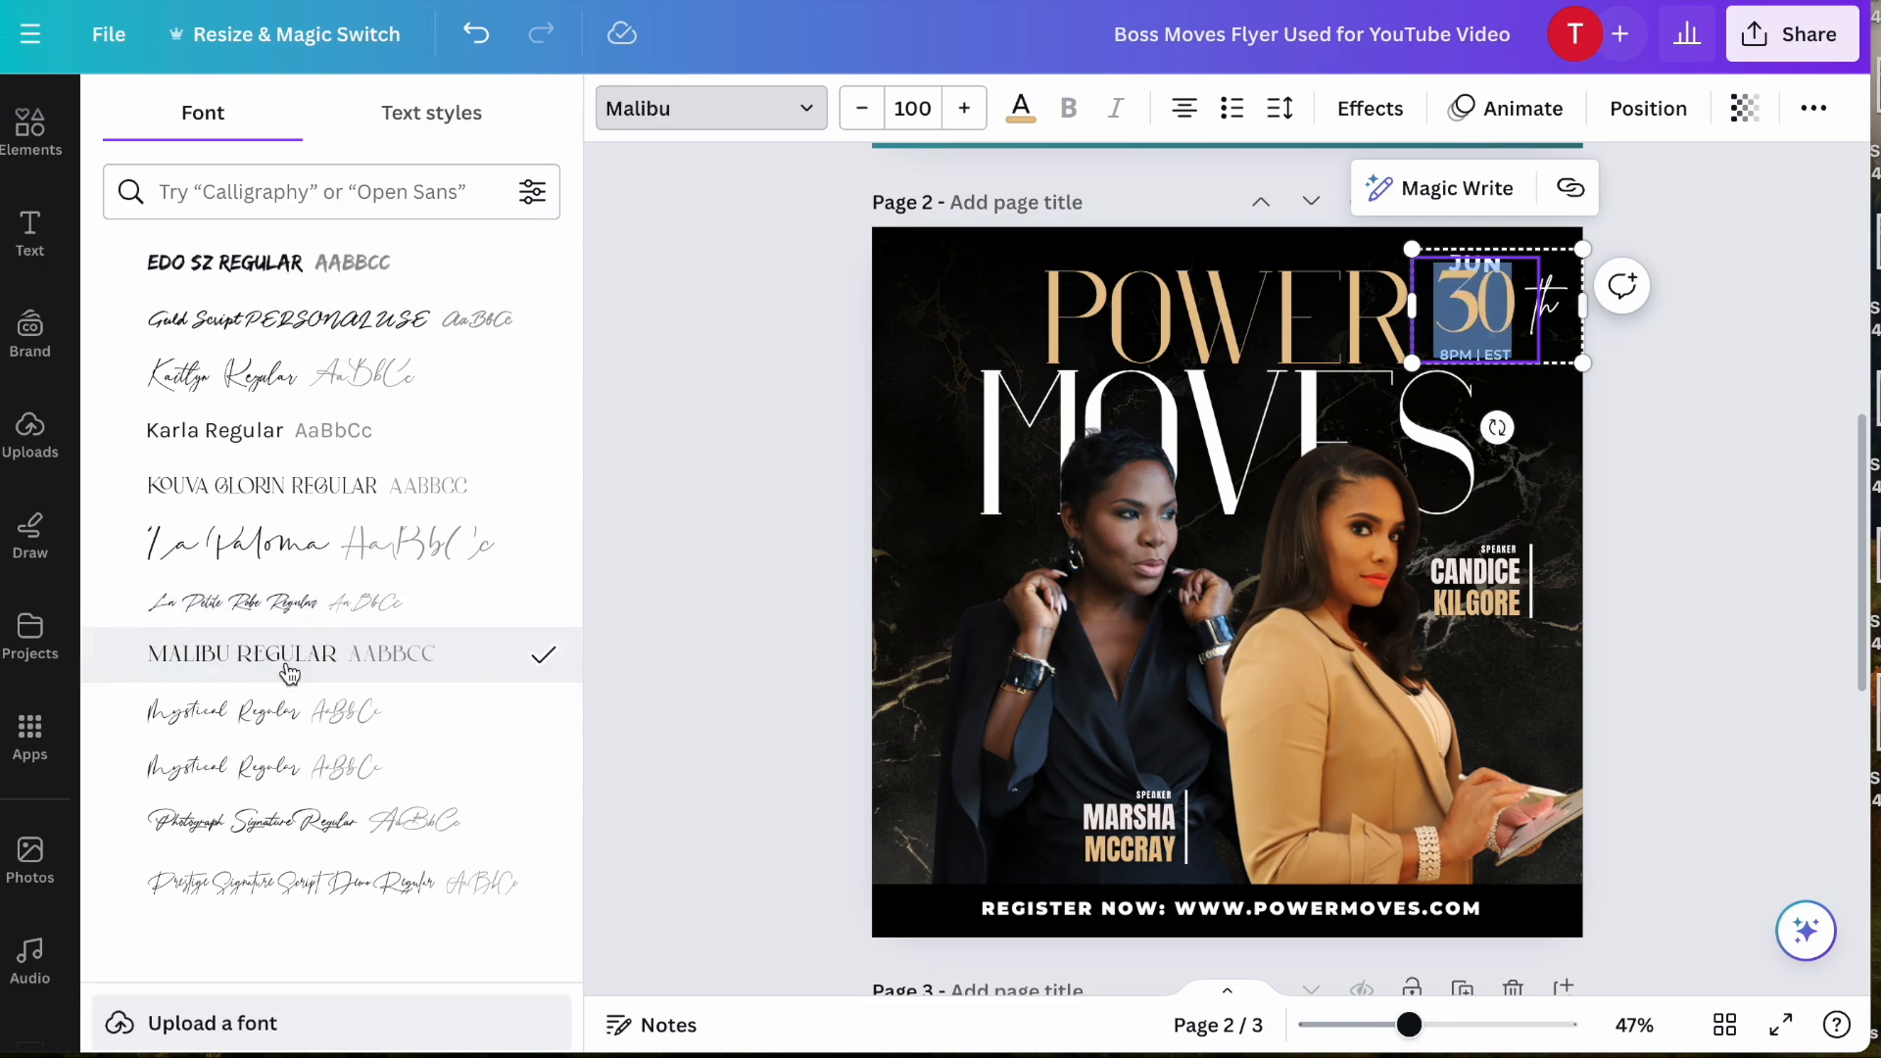
{"action": "left_click", "coordinate": [725, 602]}
{"action": "left_click", "coordinate": [530, 609]}
- Ungroup the date block and nudge "30" down so it sits between "JUN" and "8PM | EST"
{"action": "left_click", "coordinate": [1244, 305]}
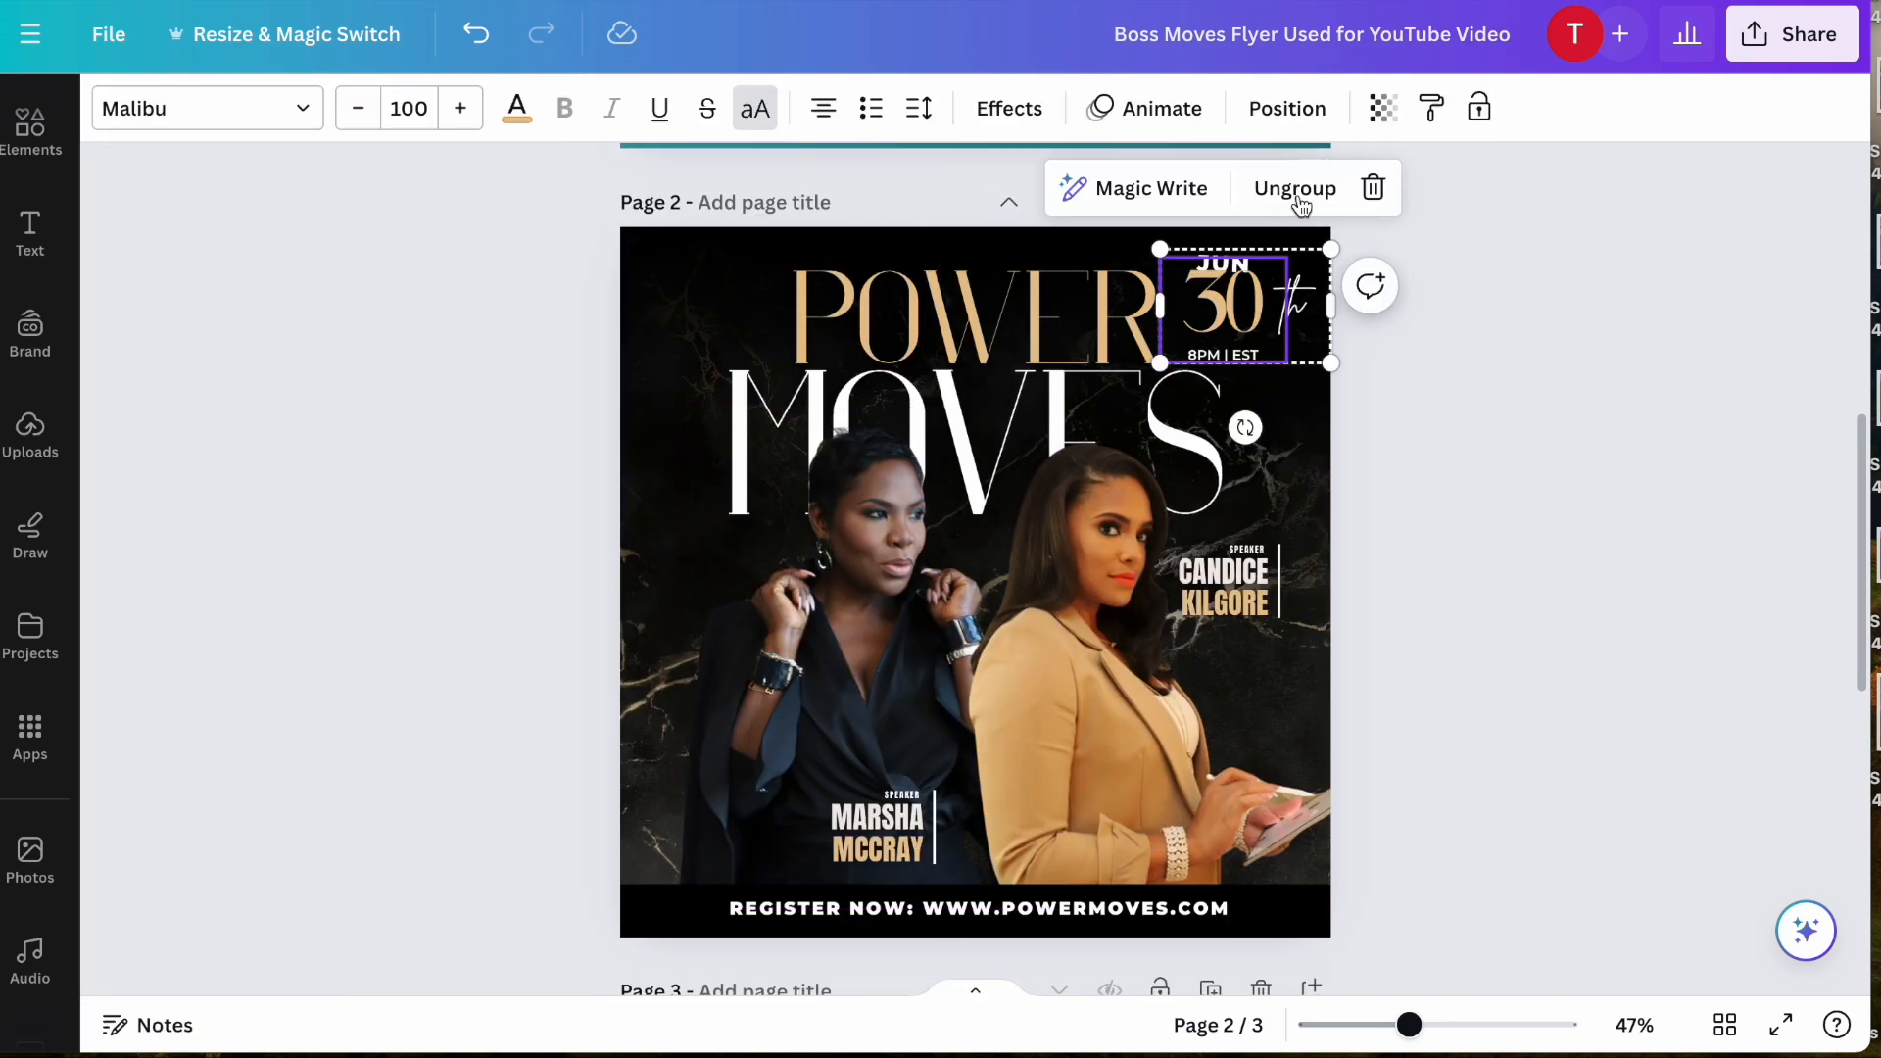
{"action": "left_click", "coordinate": [1298, 196]}
{"action": "left_click", "coordinate": [1183, 299]}
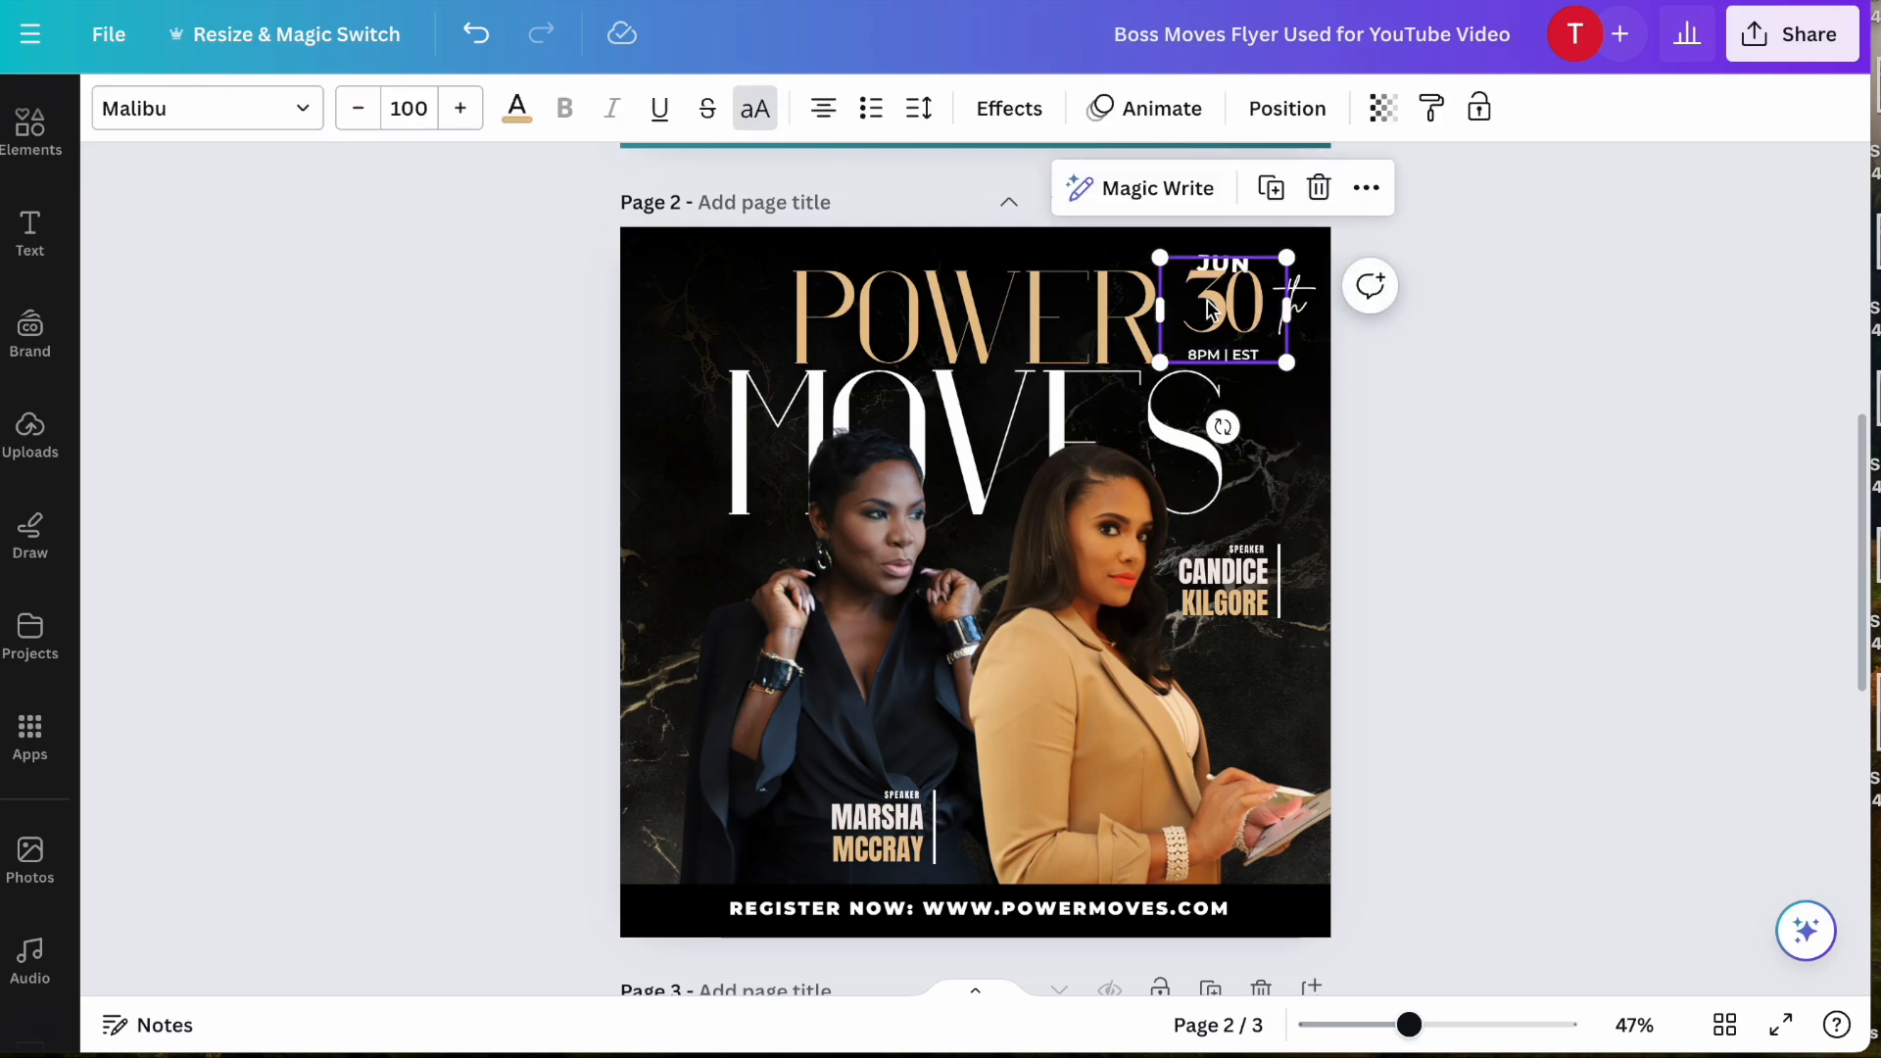
{"action": "left_click_drag", "start_coordinate": [1211, 310], "coordinate": [1212, 315]}
{"action": "left_click", "coordinate": [1532, 554]}
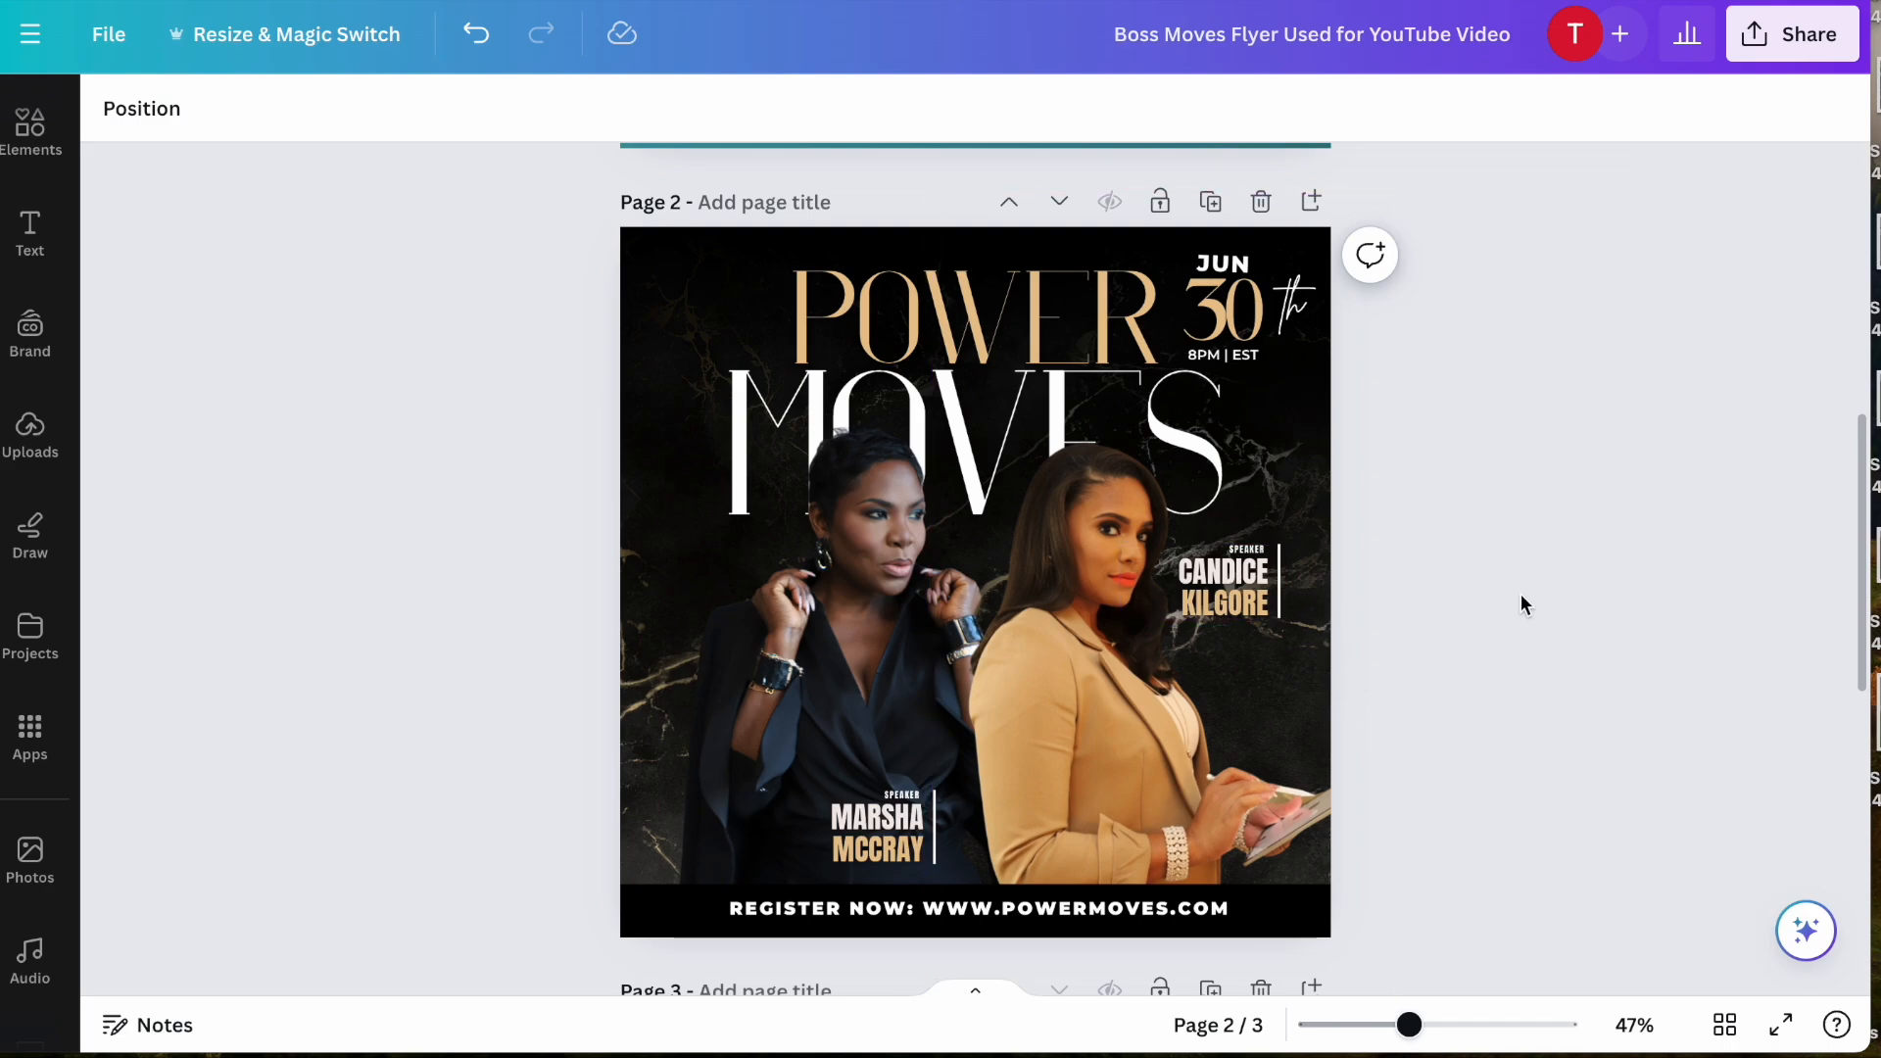
{"action": "scroll", "coordinate": [1520, 593], "scroll_direction": "up", "scroll_amount": 1}
{"action": "scroll", "coordinate": [1521, 594], "scroll_direction": "down", "scroll_amount": 2}
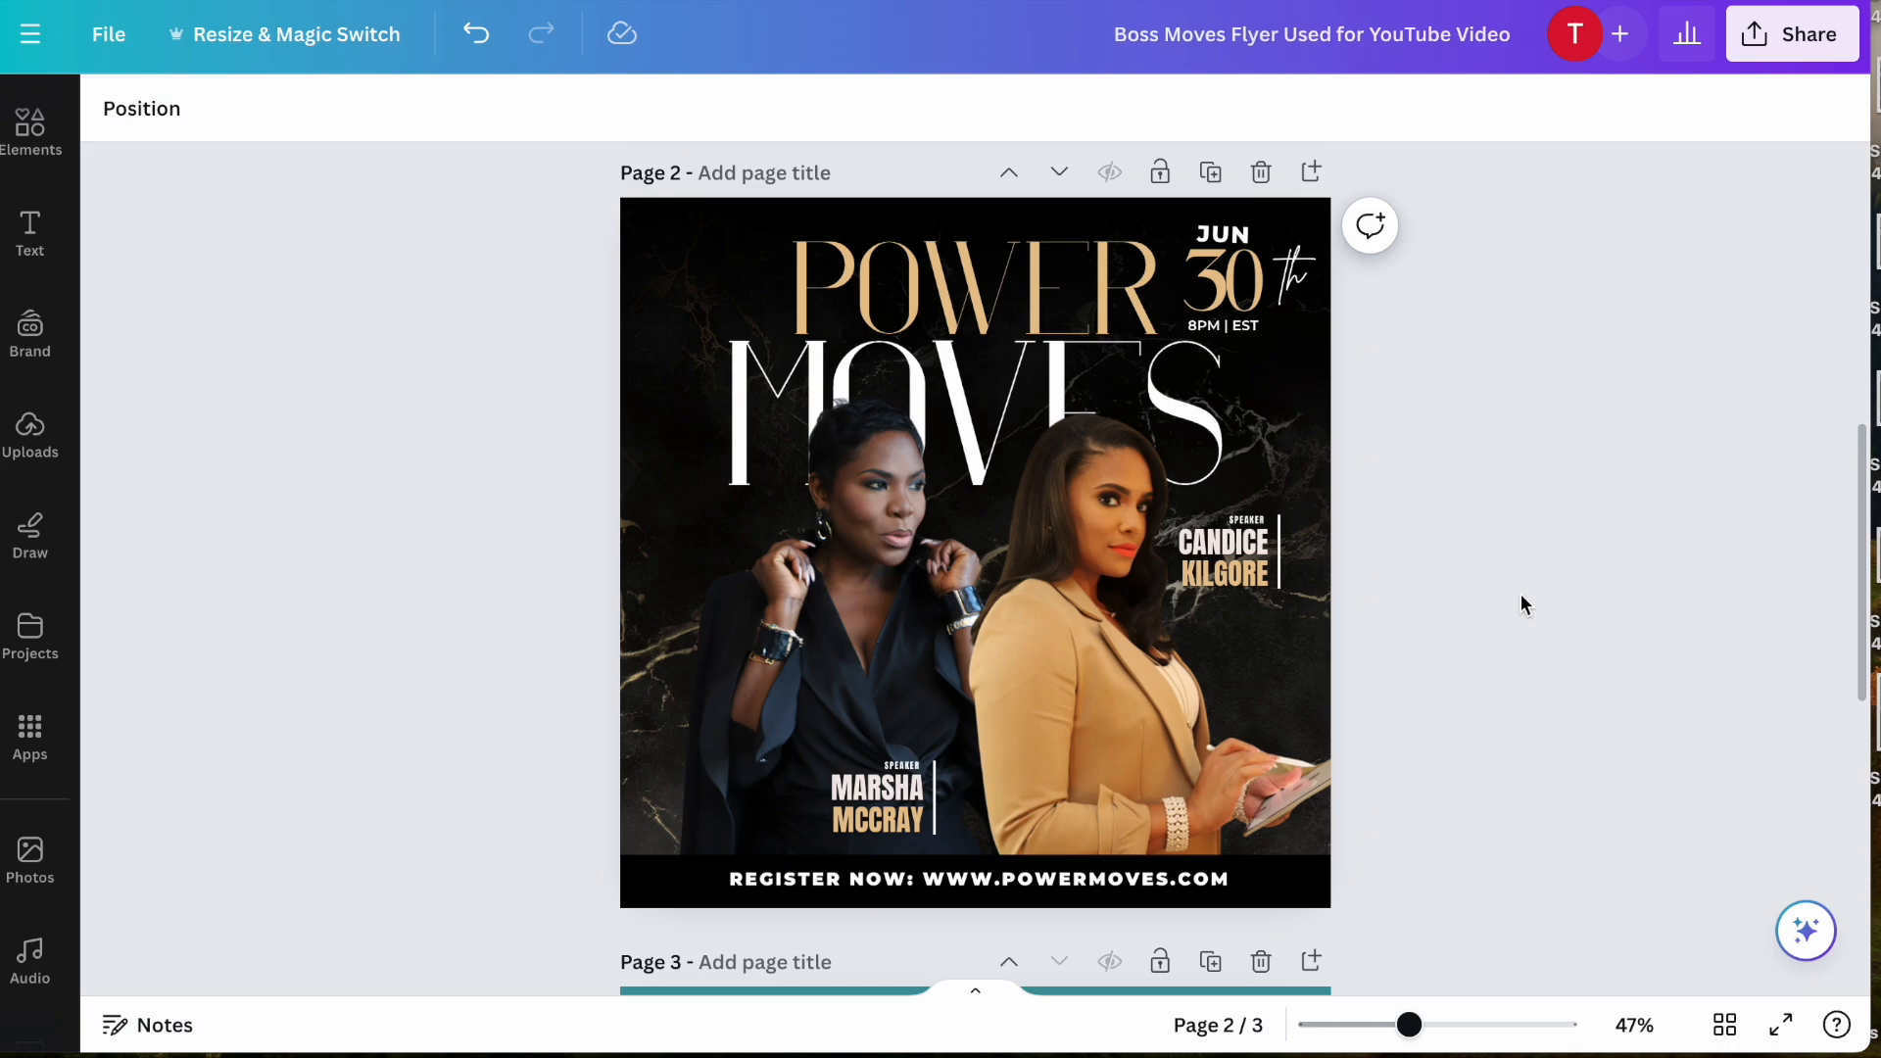